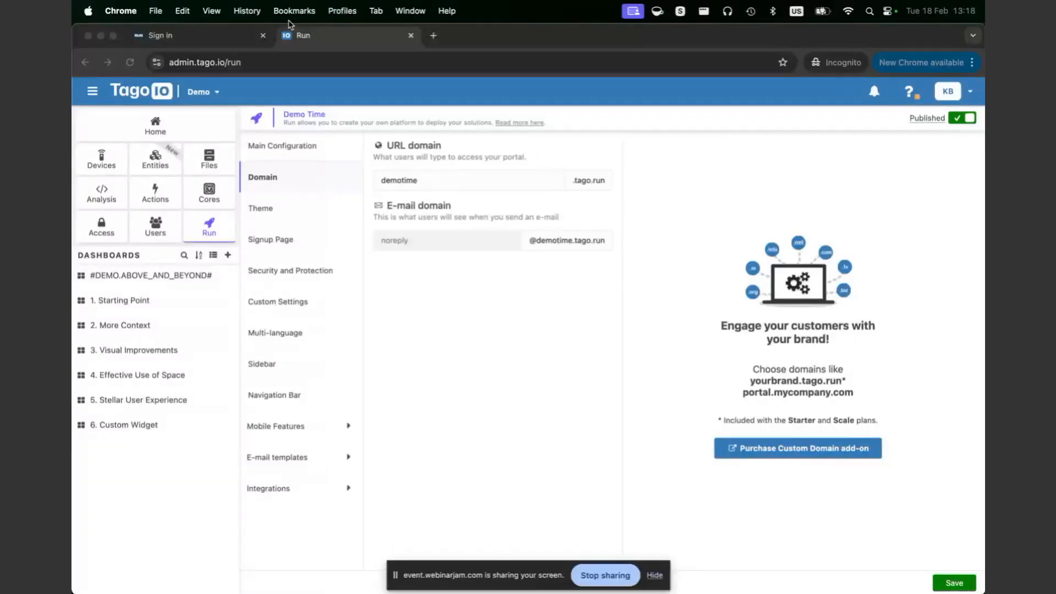
Step: Compare the portal's sign-in page with the Run domain settings and dismiss the screen-sharing notice
{"action": "left_click", "coordinate": [199, 40]}
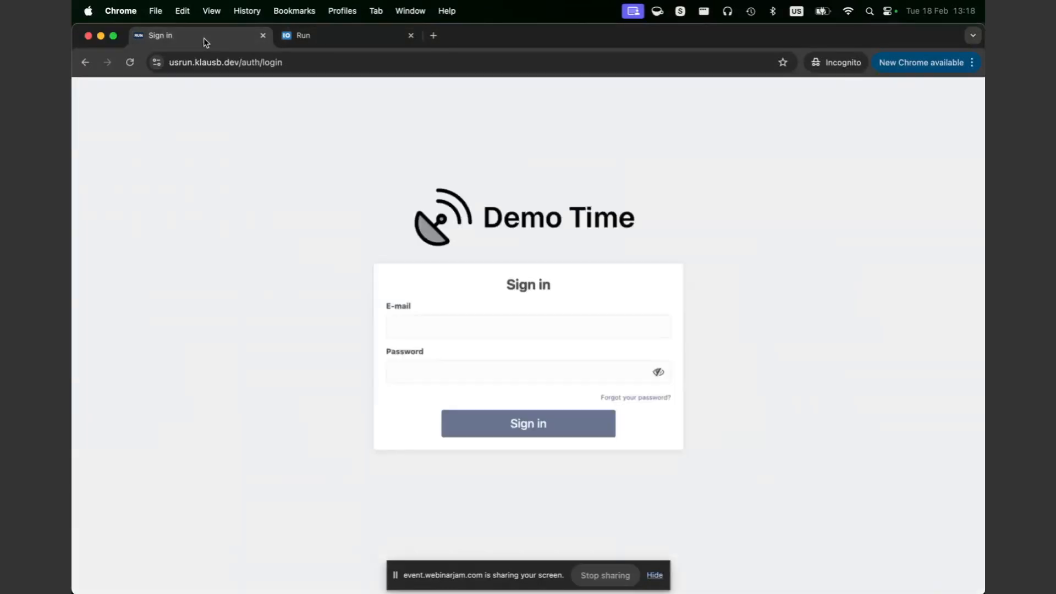
{"action": "left_click", "coordinate": [304, 37]}
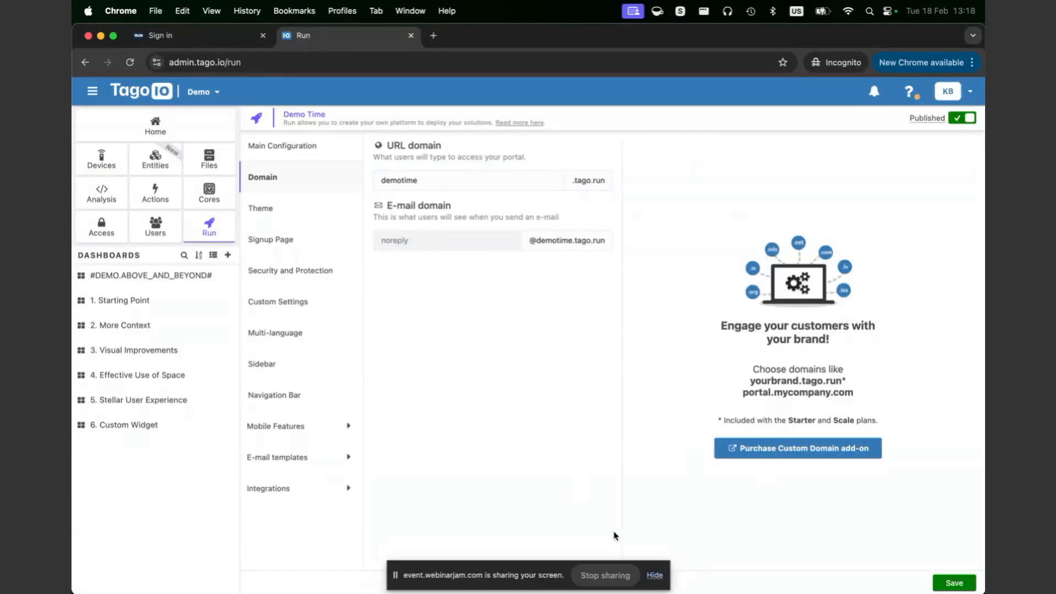
{"action": "left_click", "coordinate": [656, 576]}
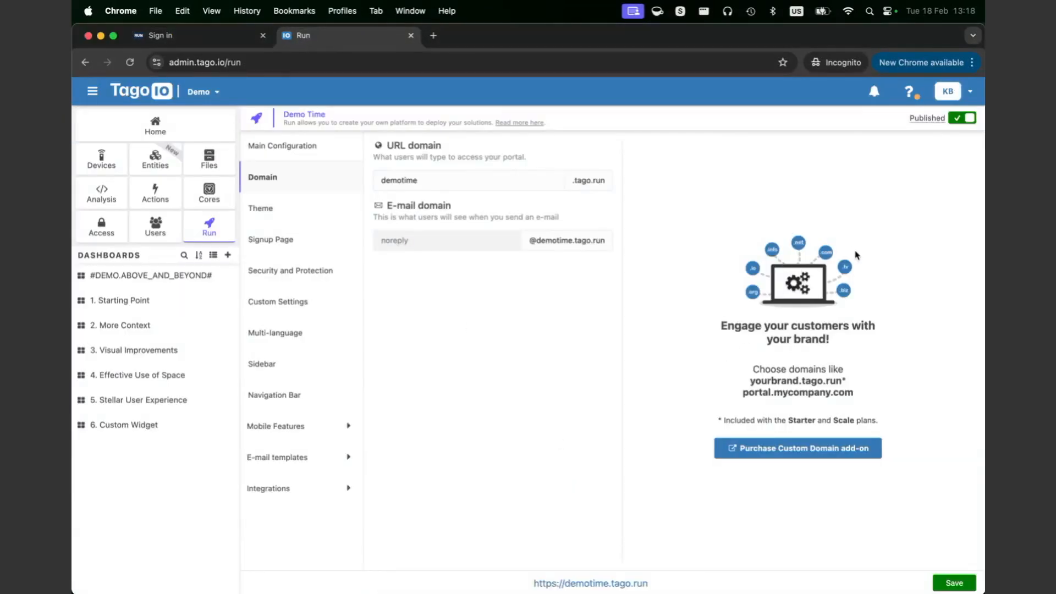
{"action": "left_click", "coordinate": [200, 35]}
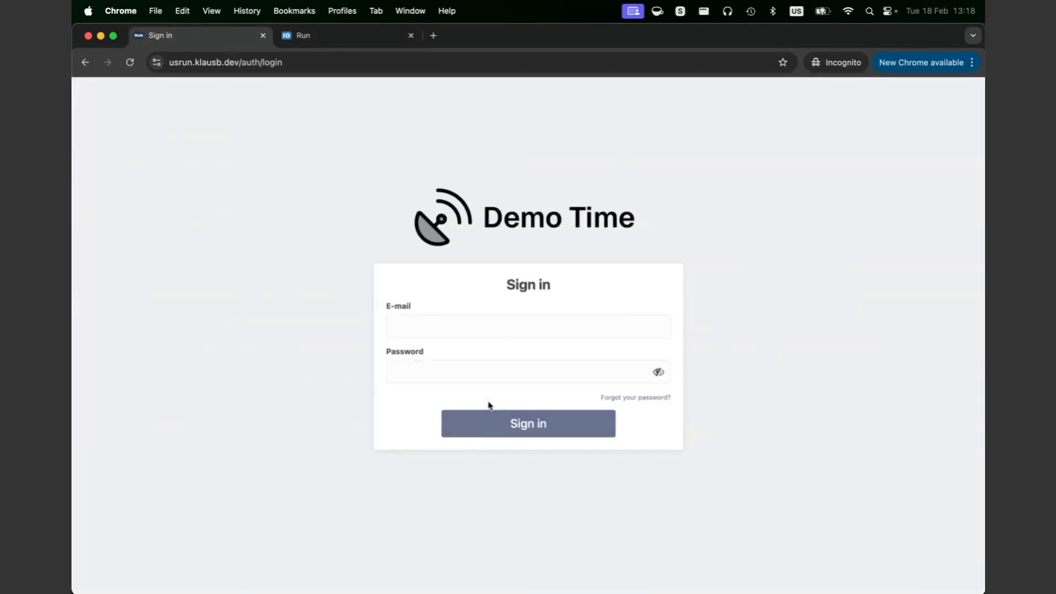
{"action": "left_click", "coordinate": [362, 44]}
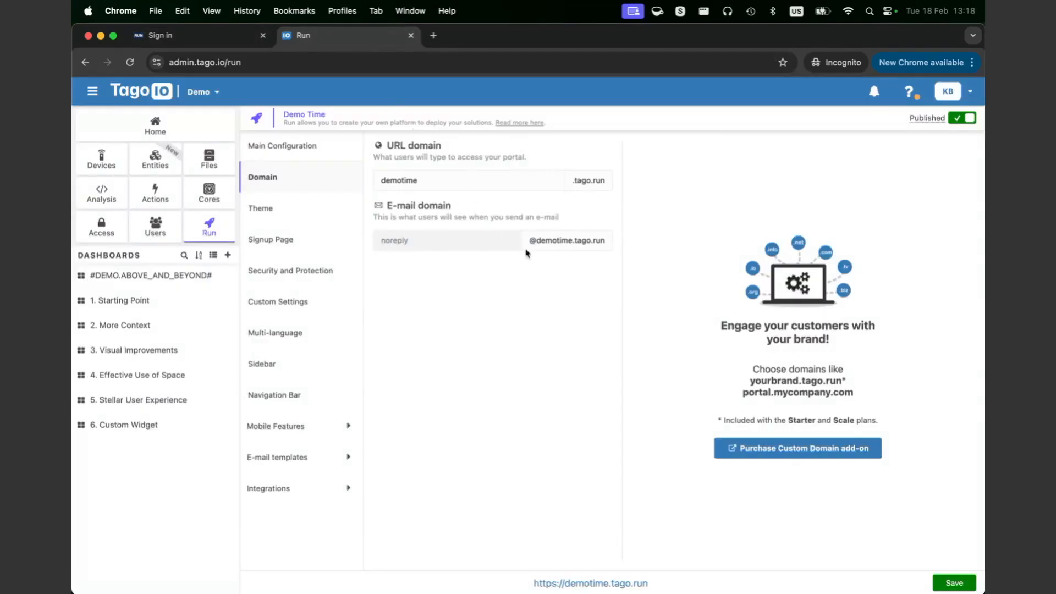
Step: Inspect the demotime subdomain and the .tago.run suffix in the Run domain settings
{"action": "double_click", "coordinate": [447, 184]}
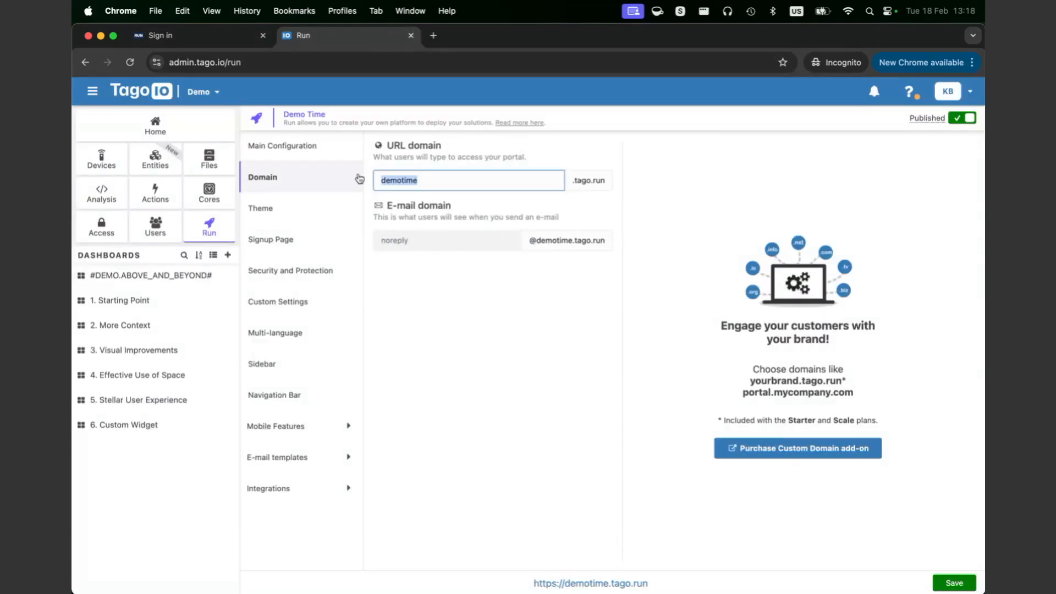
{"action": "left_click", "coordinate": [563, 350]}
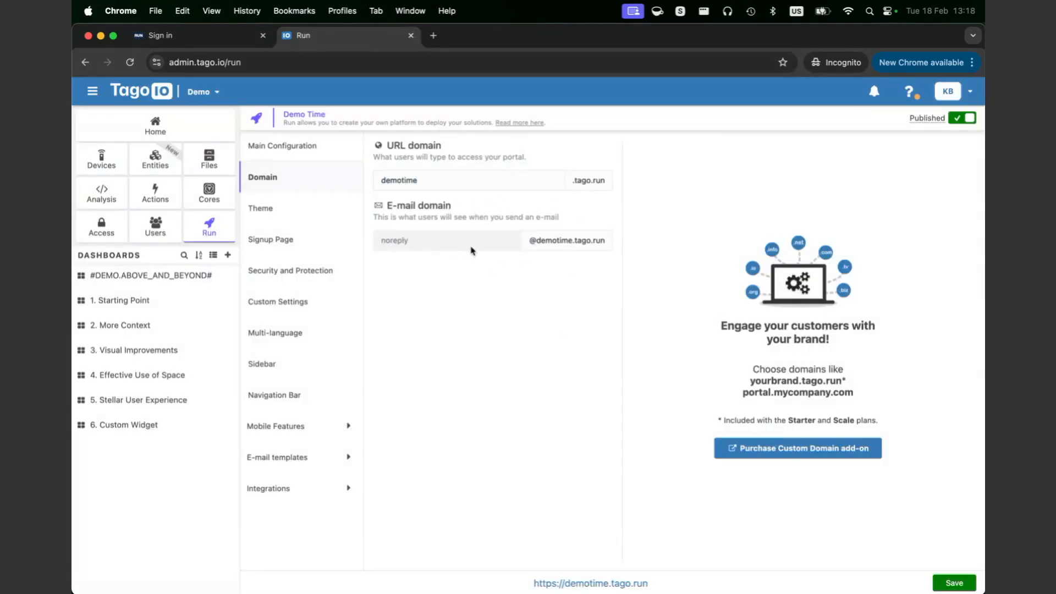
{"action": "double_click", "coordinate": [434, 182]}
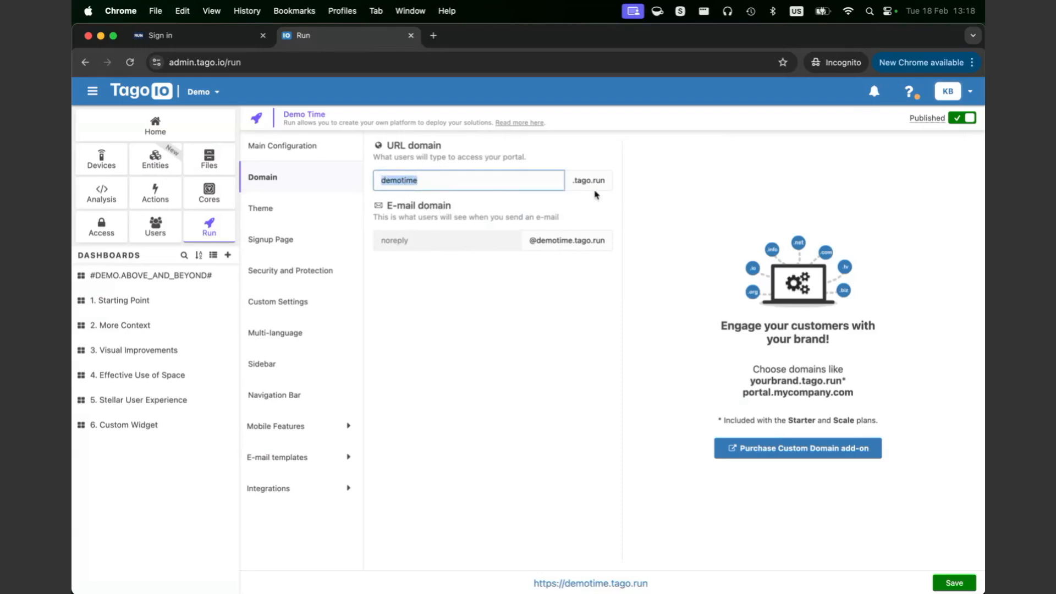
{"action": "left_click", "coordinate": [491, 184]}
{"action": "left_click_drag", "start_coordinate": [606, 182], "coordinate": [572, 182]}
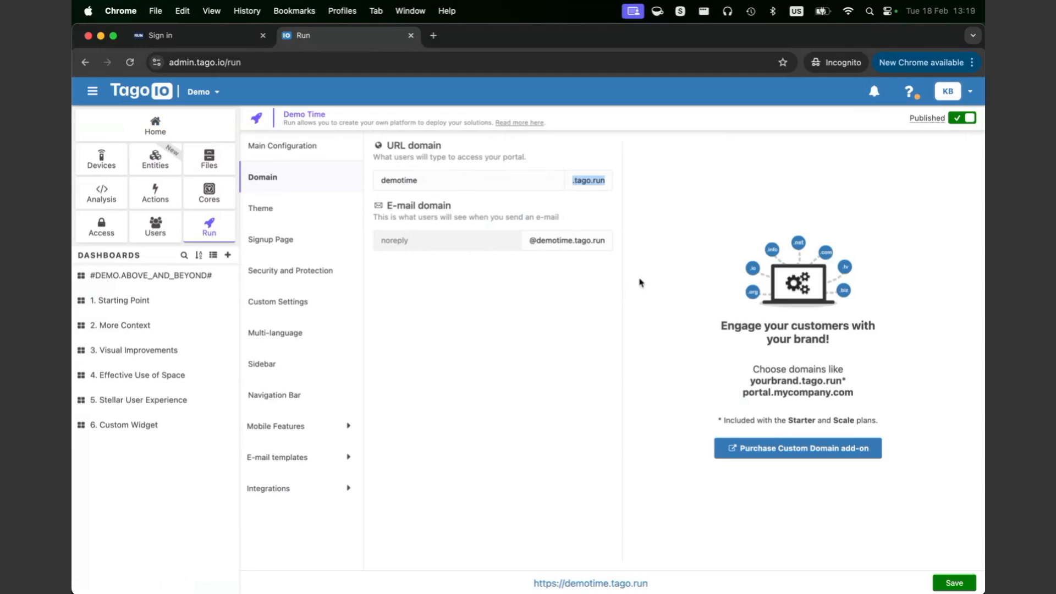
{"action": "double_click", "coordinate": [599, 181]}
{"action": "left_click", "coordinate": [575, 181]}
{"action": "double_click", "coordinate": [411, 177]}
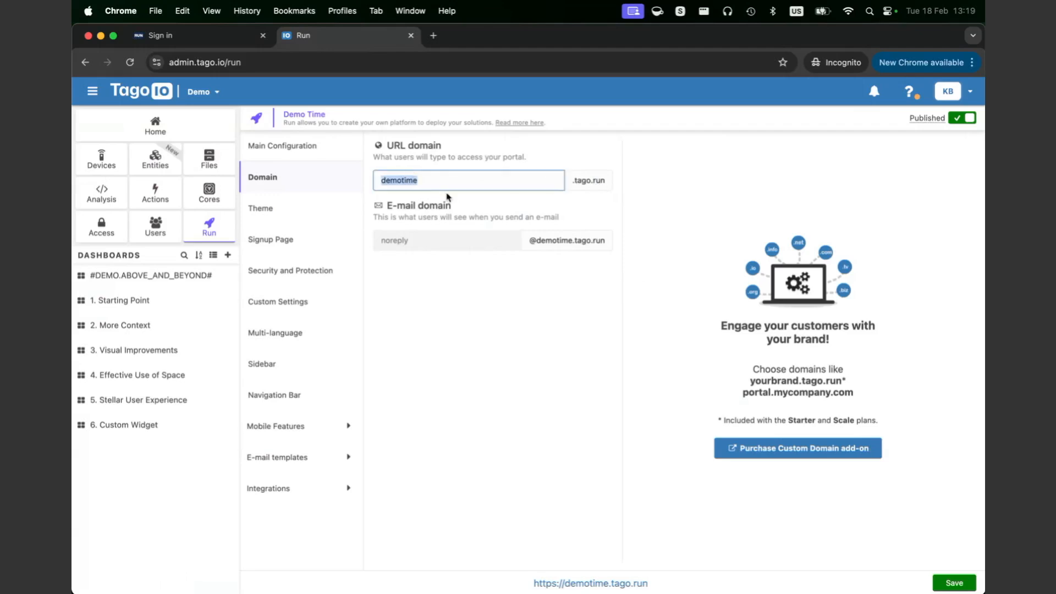
Step: Load demotime.tago.run in a new private browsing tab
{"action": "left_click", "coordinate": [440, 37]}
{"action": "type", "text": "demo"}
{"action": "key", "text": "Return"}
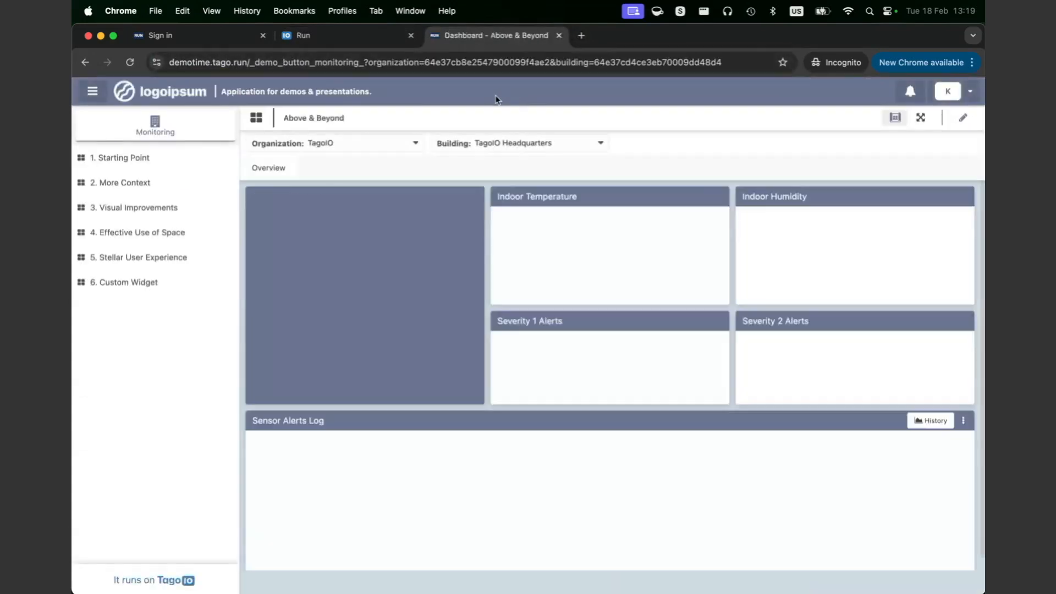
Step: Close the portal tab and check the sign-in page's usrun.klausb.dev address
{"action": "key", "text": "super+w"}
{"action": "left_click", "coordinate": [196, 36]}
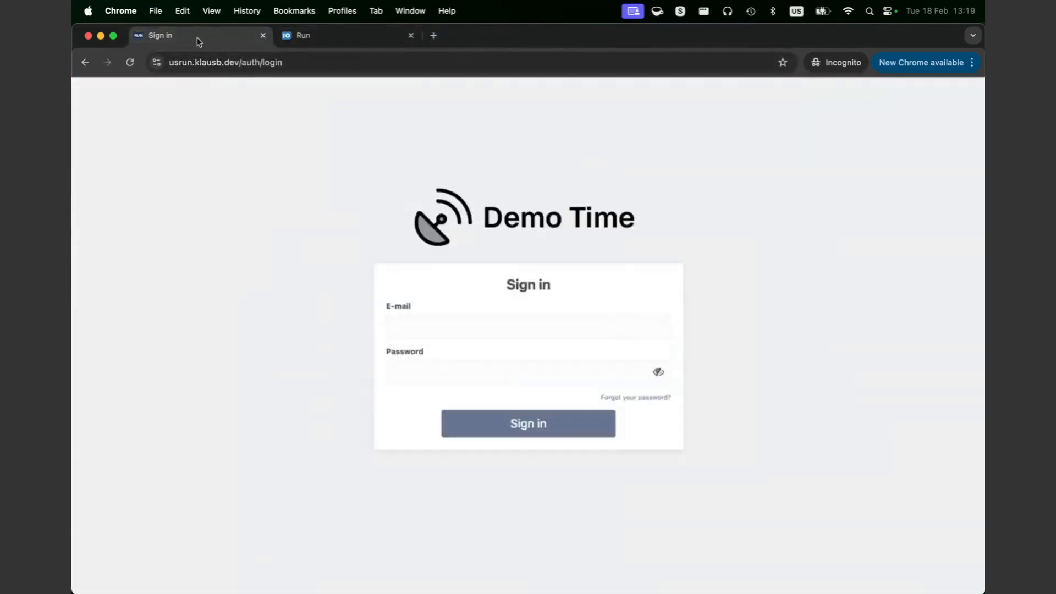
{"action": "left_click_drag", "start_coordinate": [239, 64], "coordinate": [169, 60]}
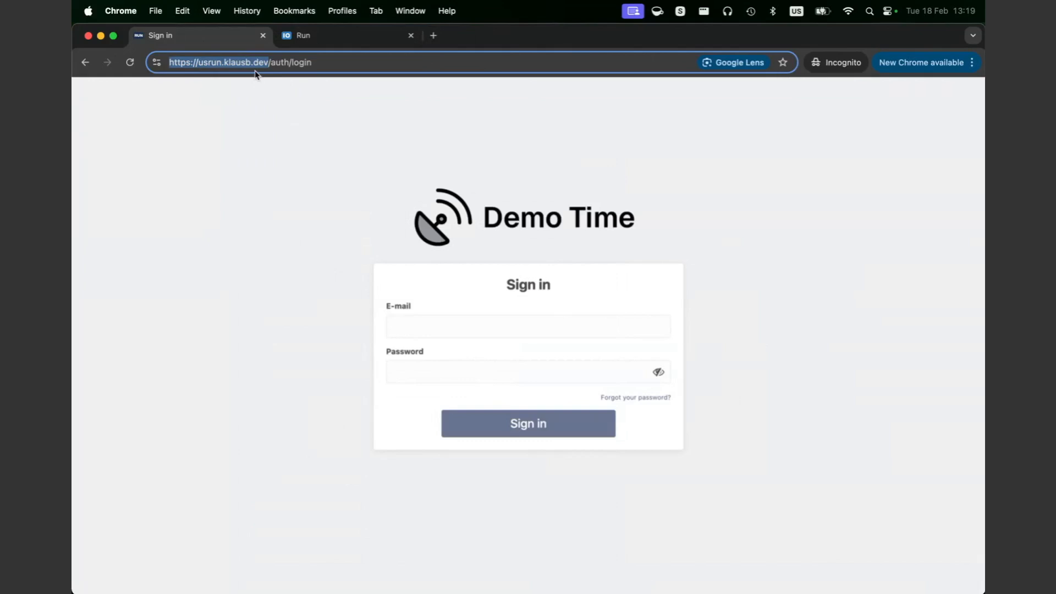
{"action": "left_click", "coordinate": [374, 38]}
{"action": "left_click", "coordinate": [569, 358]}
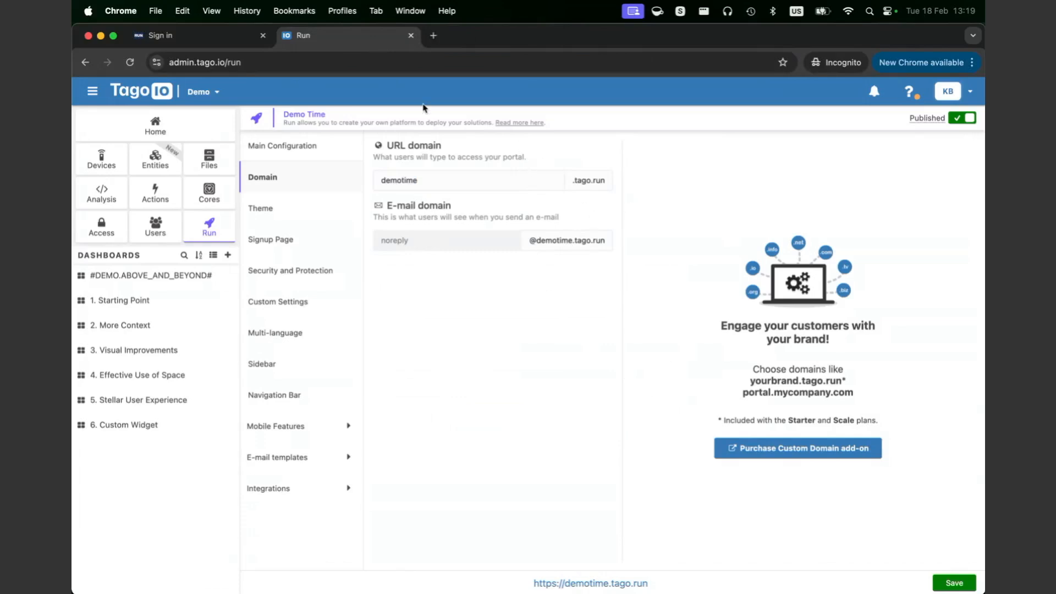
Step: Reload the Run settings at Main Configuration with its Demo Time preview
{"action": "left_click", "coordinate": [197, 32]}
{"action": "left_click_drag", "start_coordinate": [525, 40], "coordinate": [528, 43]}
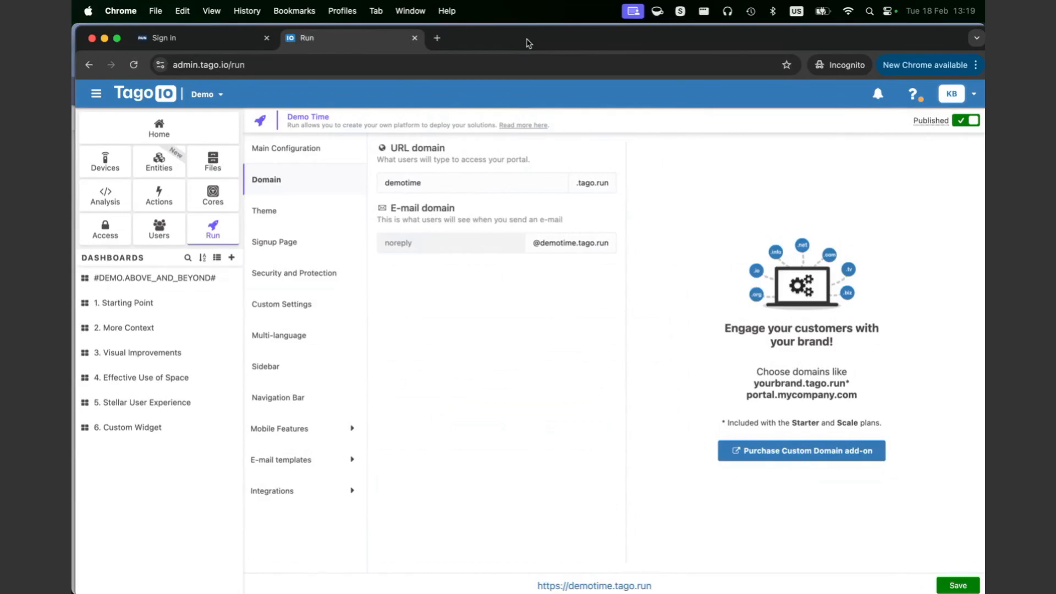
{"action": "left_click_drag", "start_coordinate": [528, 44], "coordinate": [525, 41]}
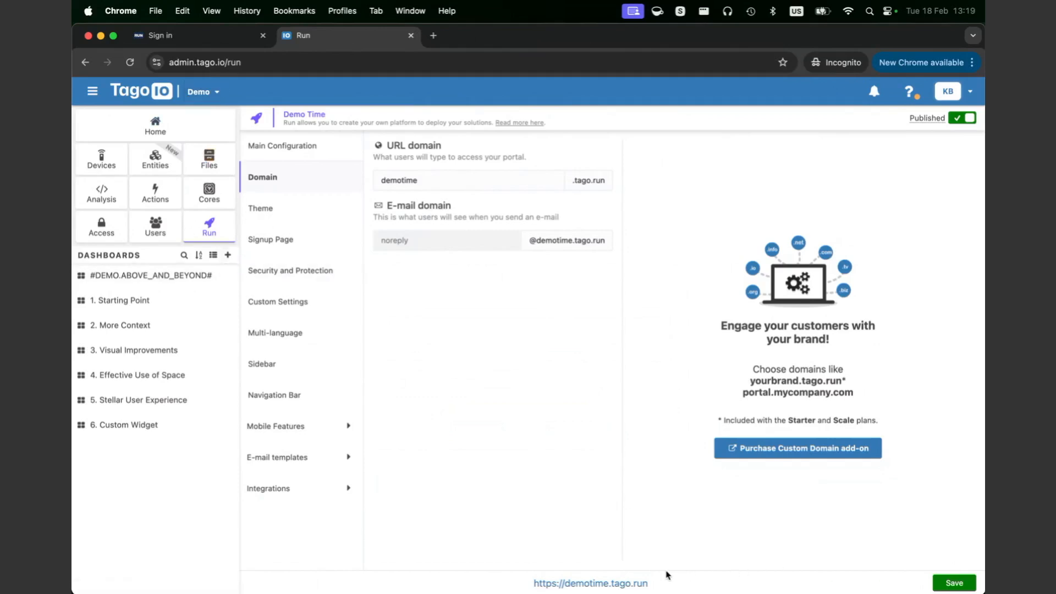
{"action": "left_click", "coordinate": [216, 235]}
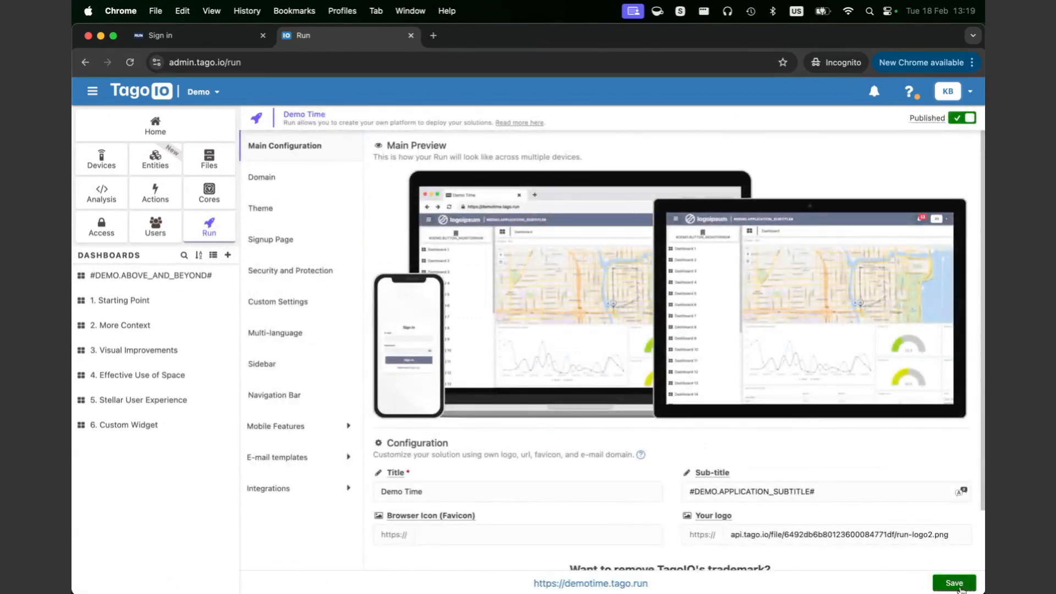
Step: Save and redeploy the Run, then check the demotime.tago.run portal address
{"action": "left_click", "coordinate": [960, 587]}
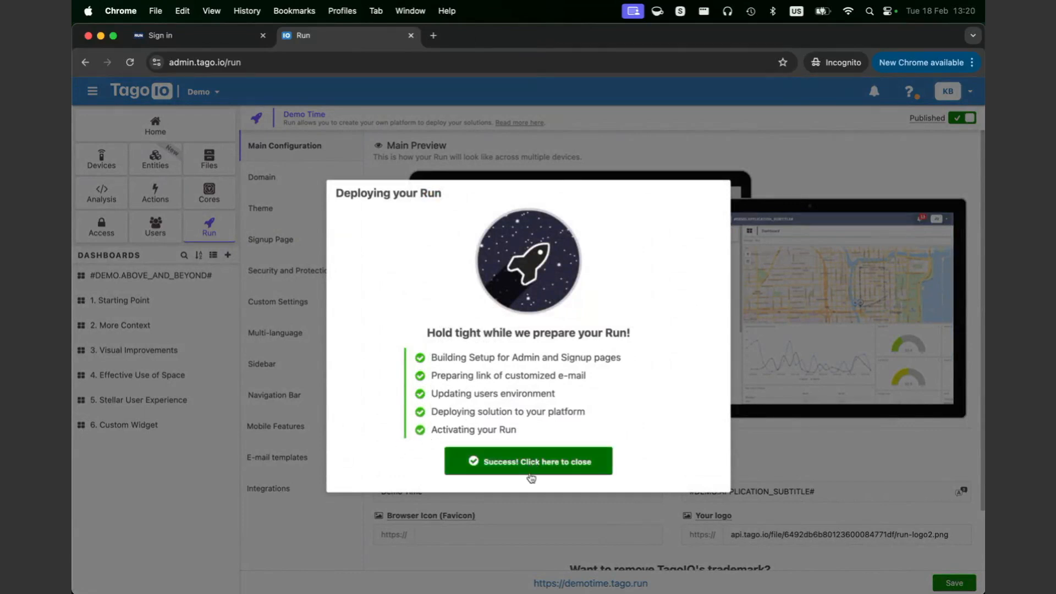
{"action": "left_click", "coordinate": [565, 472]}
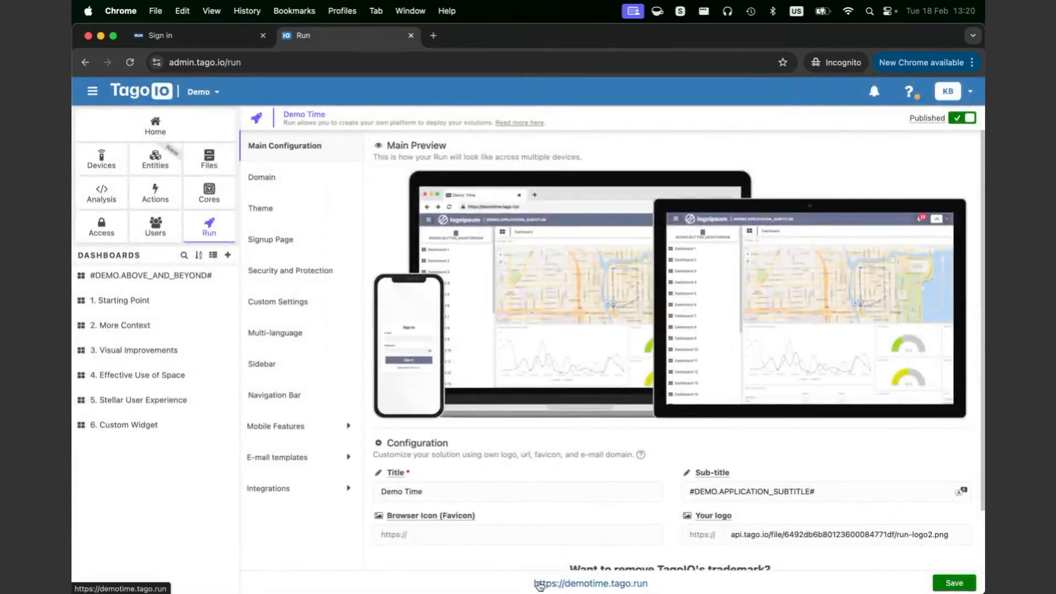
{"action": "left_click_drag", "start_coordinate": [526, 586], "coordinate": [666, 592]}
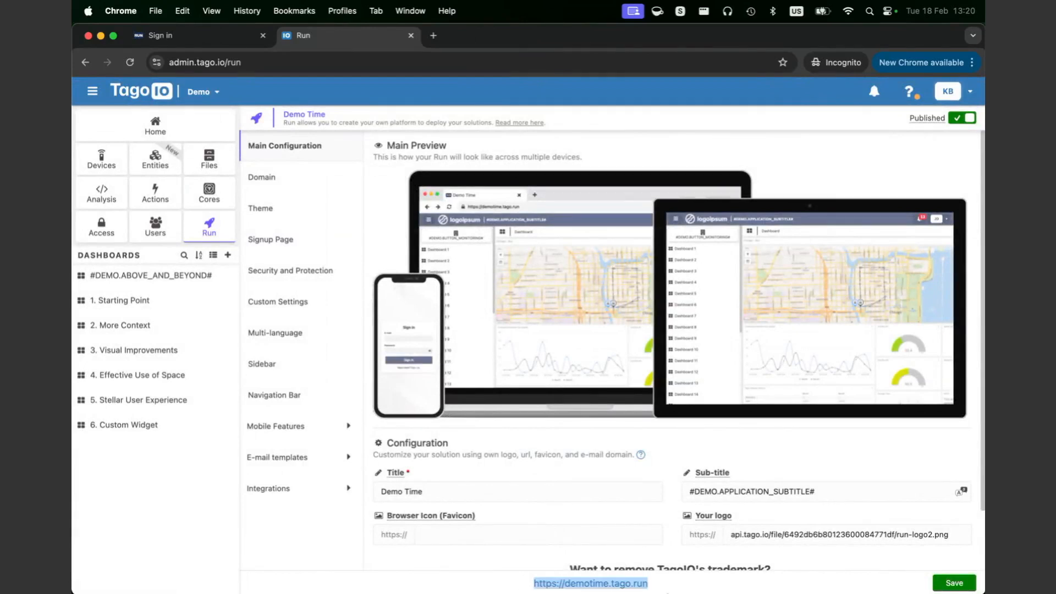
{"action": "left_click", "coordinate": [660, 588]}
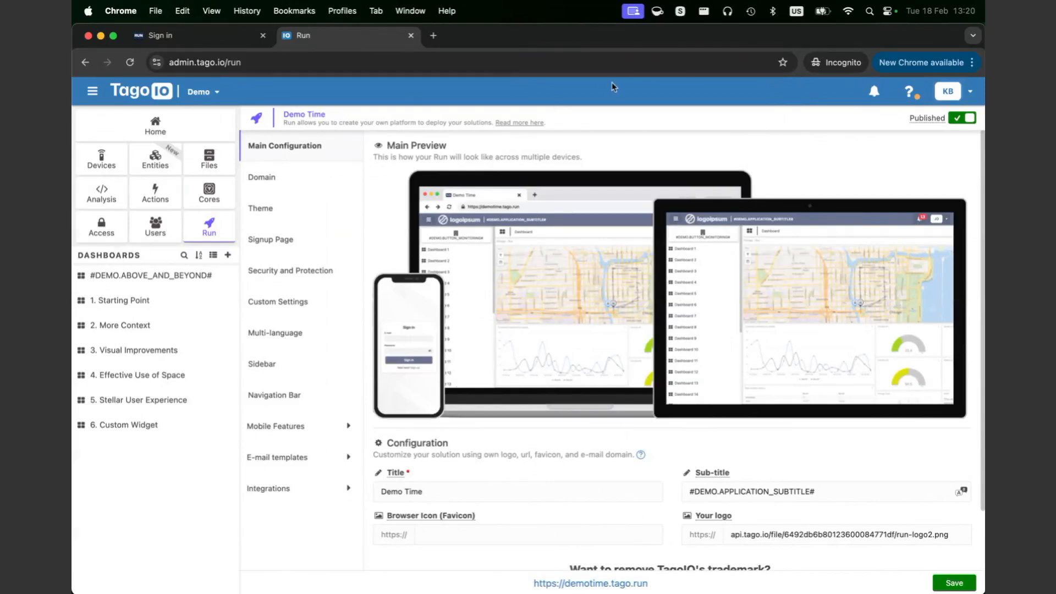
{"action": "left_click_drag", "start_coordinate": [502, 30], "coordinate": [530, 46]}
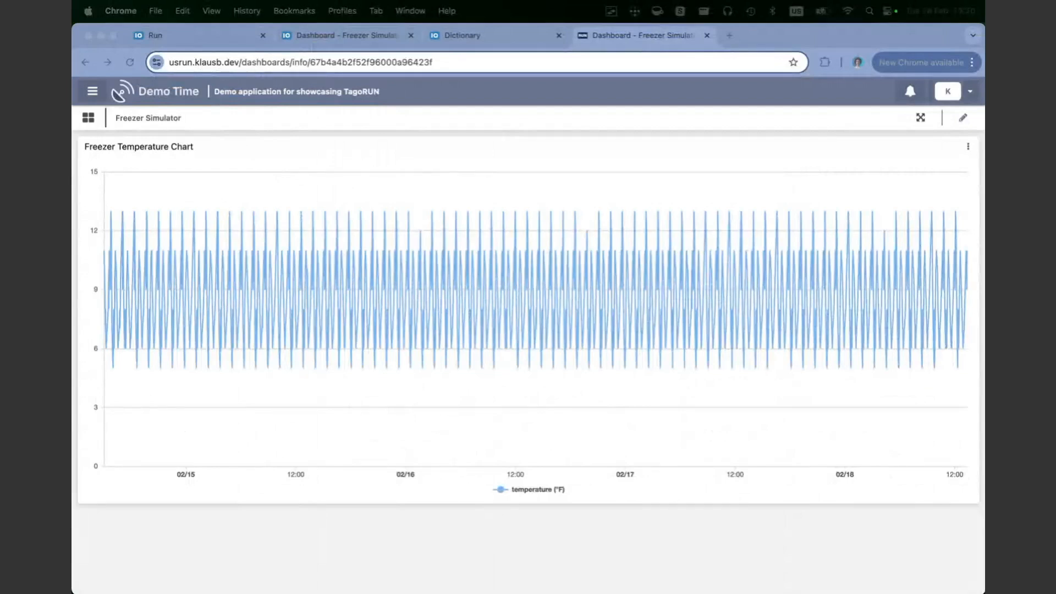
Step: Inspect the usrun.klausb.dev dashboard address in the other window, then return to the admin Run page
{"action": "left_click", "coordinate": [344, 211]}
{"action": "left_click_drag", "start_coordinate": [239, 63], "coordinate": [151, 55]}
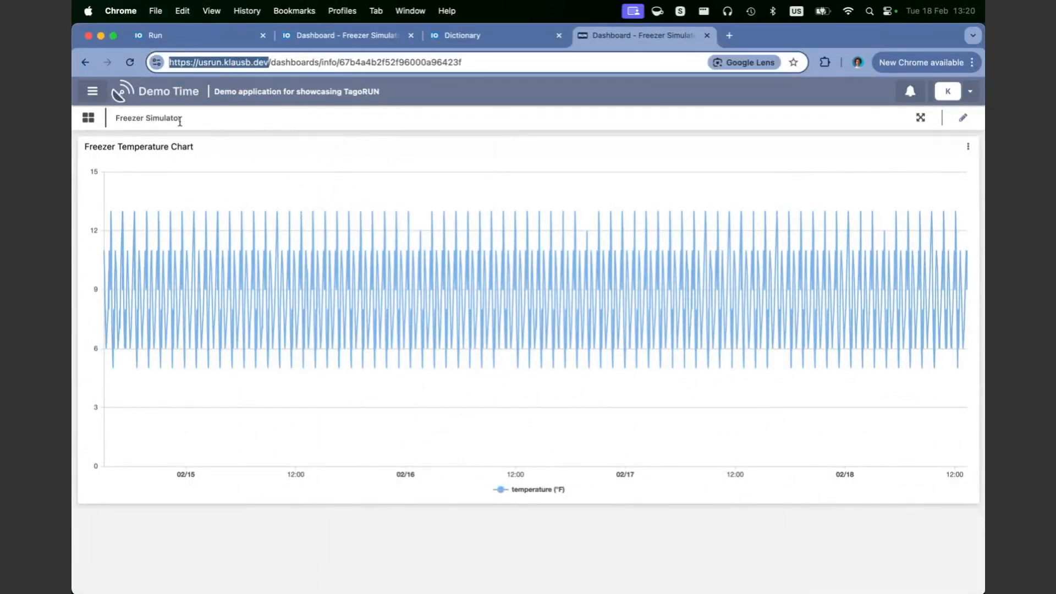
{"action": "double_click", "coordinate": [205, 65]}
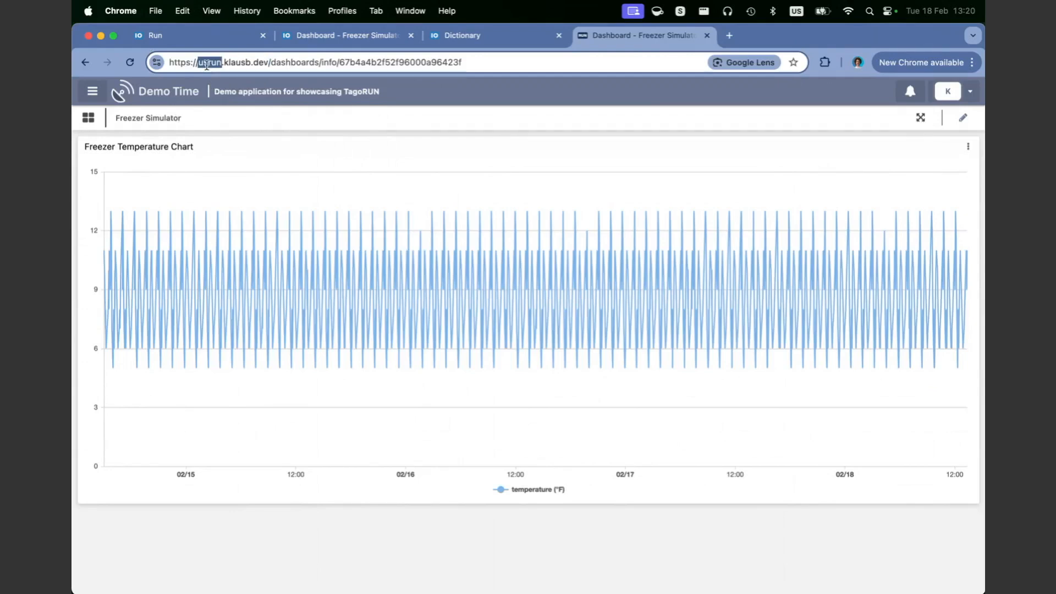
{"action": "triple_click", "coordinate": [261, 62]}
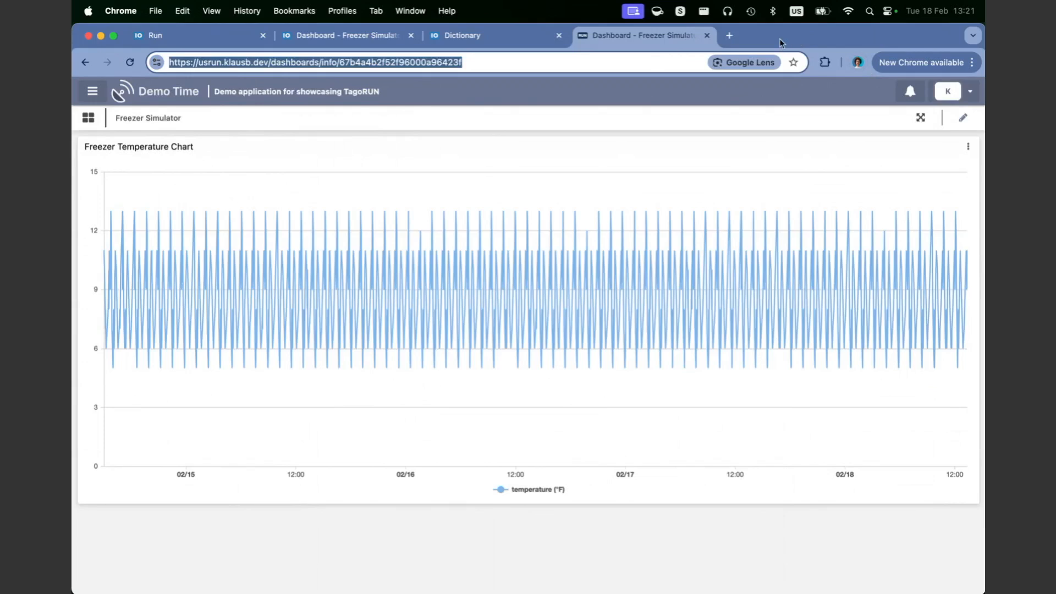
{"action": "left_click", "coordinate": [165, 35]}
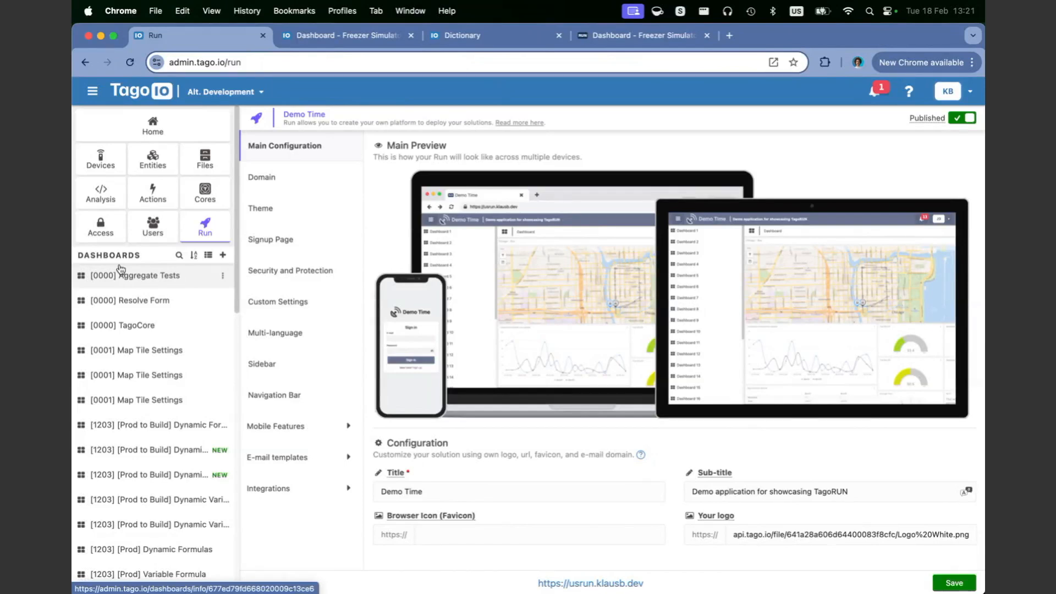
{"action": "left_click", "coordinate": [638, 35]}
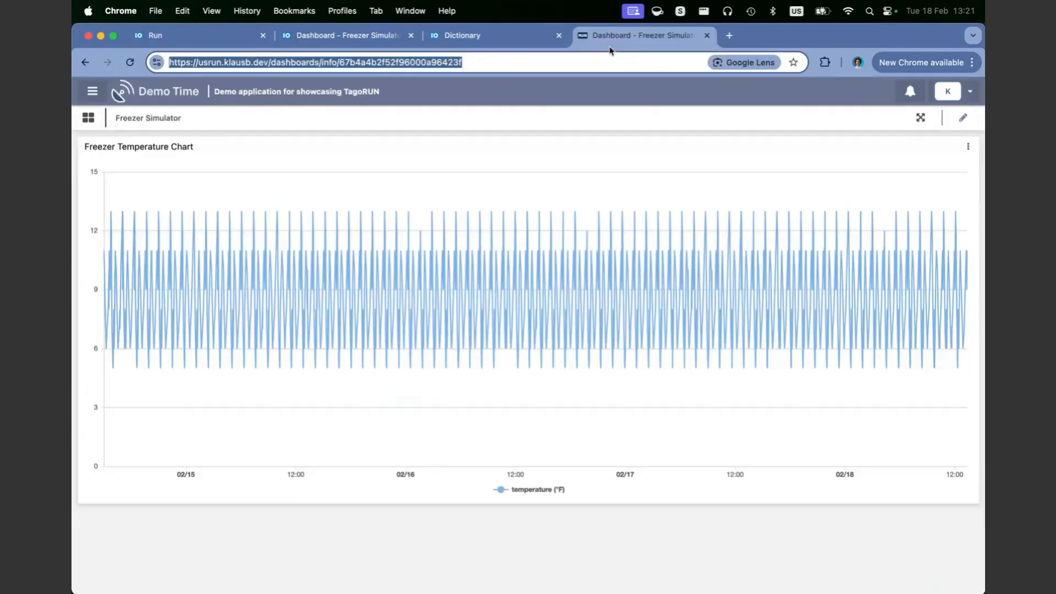
{"action": "left_click", "coordinate": [92, 91]}
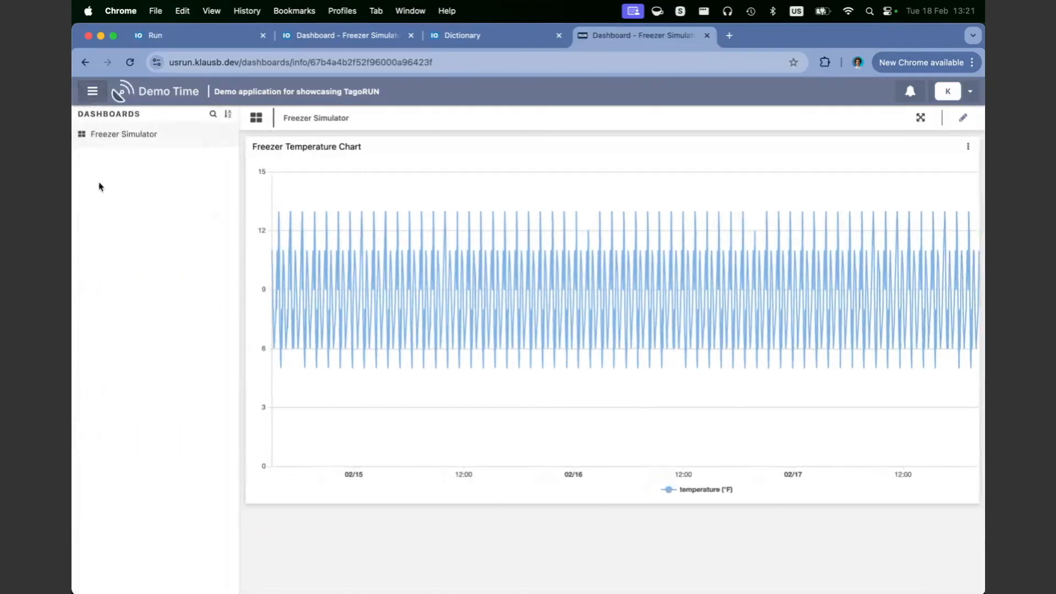
{"action": "left_click", "coordinate": [99, 142]}
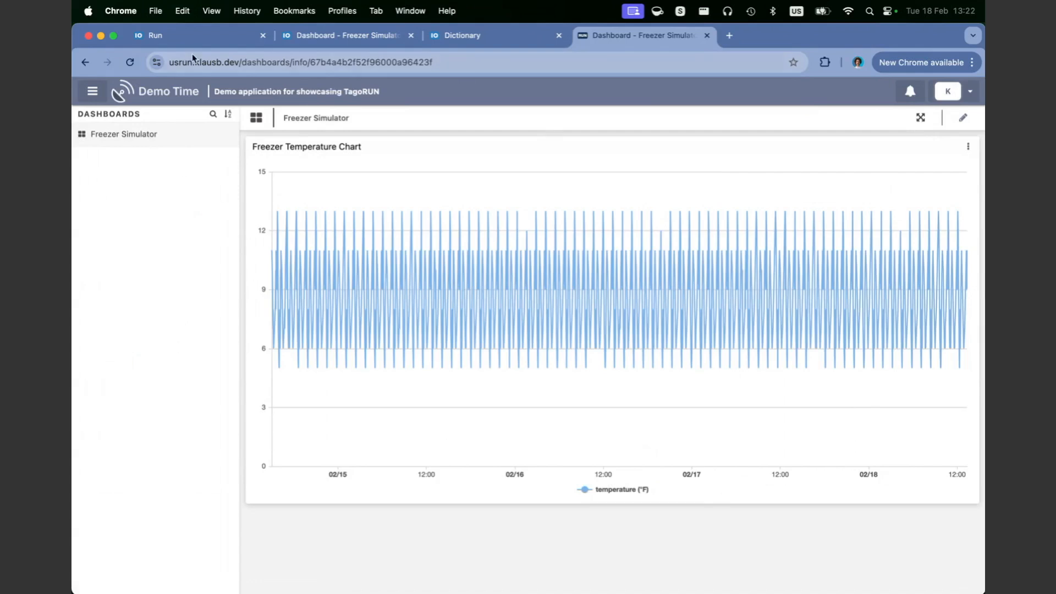
{"action": "left_click", "coordinate": [202, 38]}
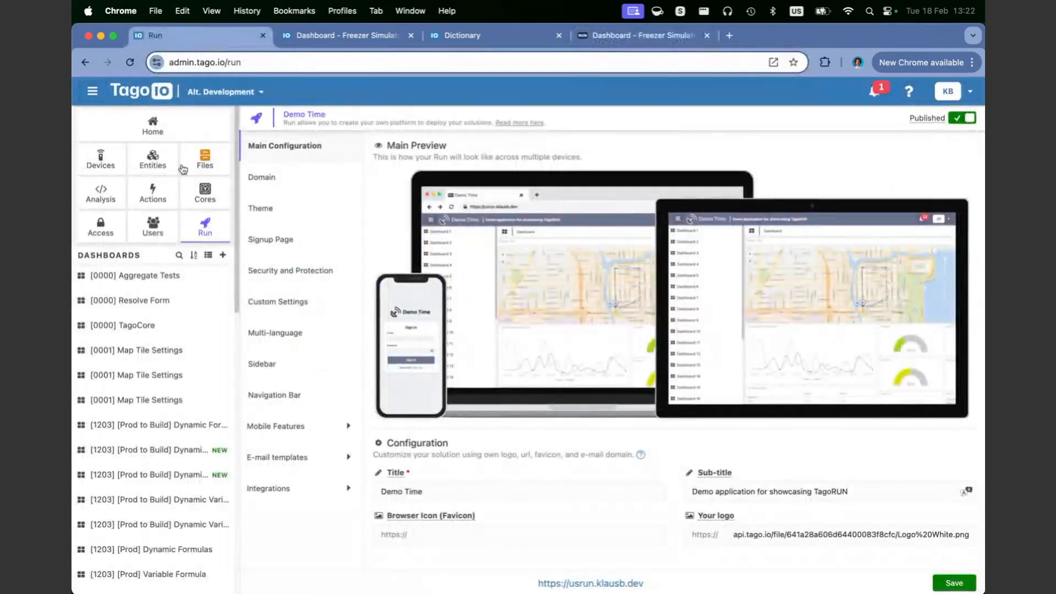
{"action": "left_click", "coordinate": [150, 231]}
{"action": "left_click", "coordinate": [104, 230]}
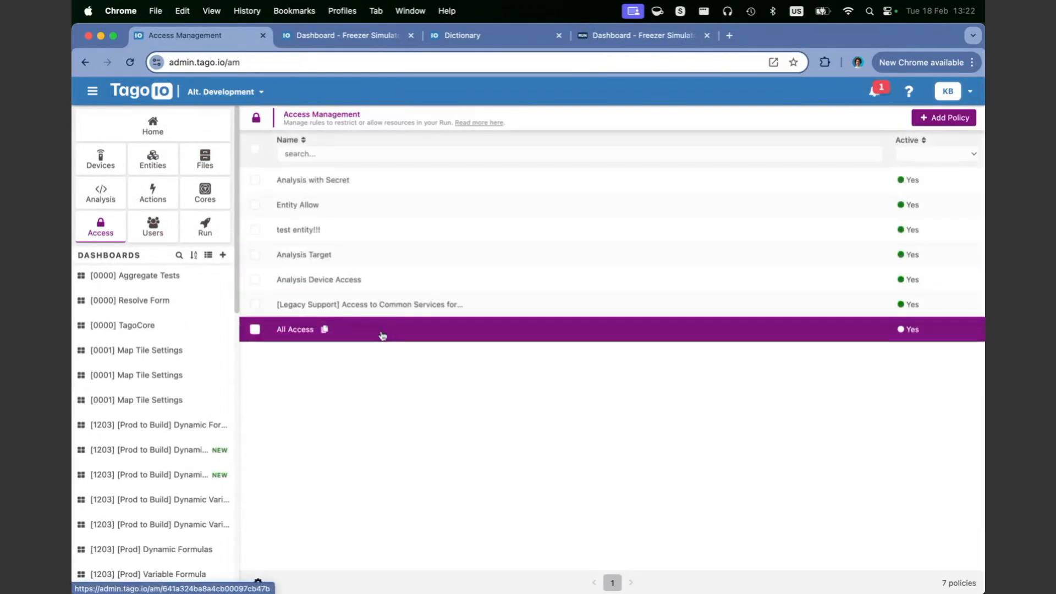
Step: Open the All Access policy and try 'admin' as the target tag value before restoring 'user'
{"action": "left_click", "coordinate": [383, 336]}
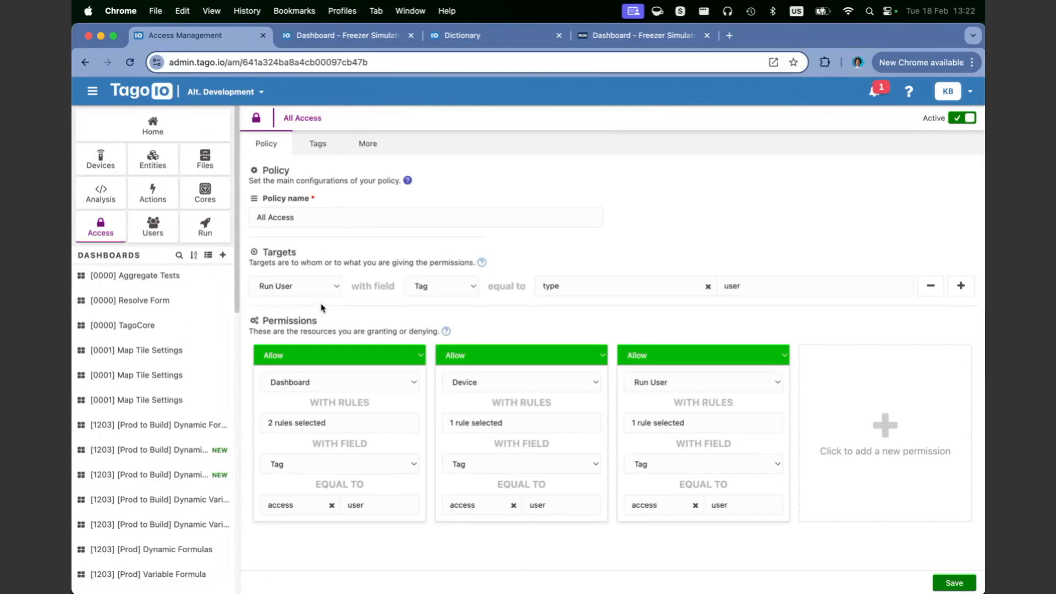
{"action": "left_click", "coordinate": [614, 290]}
{"action": "left_click", "coordinate": [805, 293]}
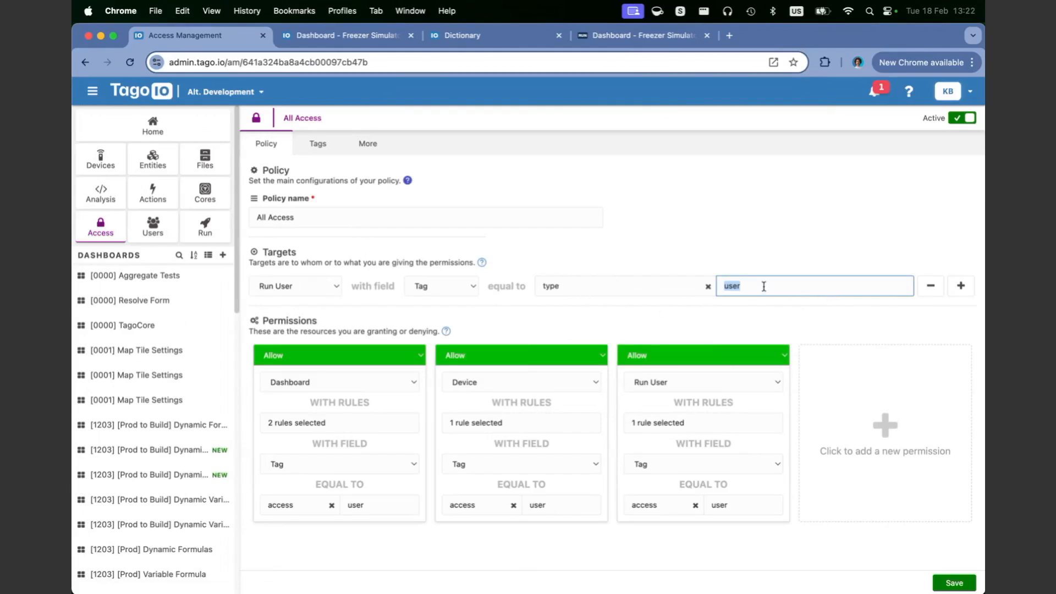
{"action": "type", "text": "admin"}
{"action": "double_click", "coordinate": [737, 287]}
{"action": "type", "text": "user"}
Step: Try Tag Match for the Dashboard permission and browse the available target tag keys
{"action": "left_click", "coordinate": [353, 465]}
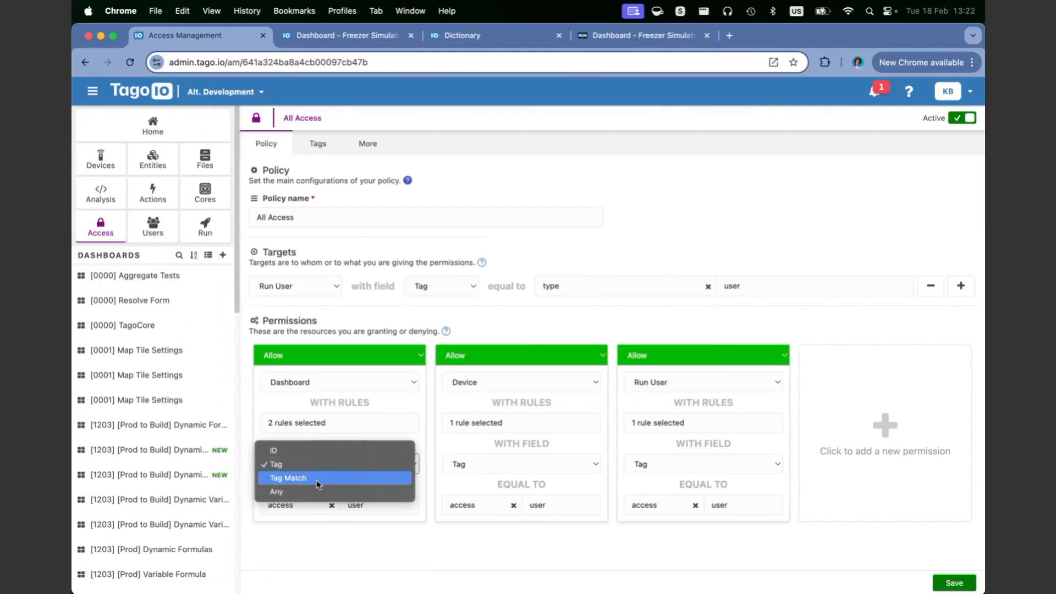
{"action": "left_click", "coordinate": [342, 539]}
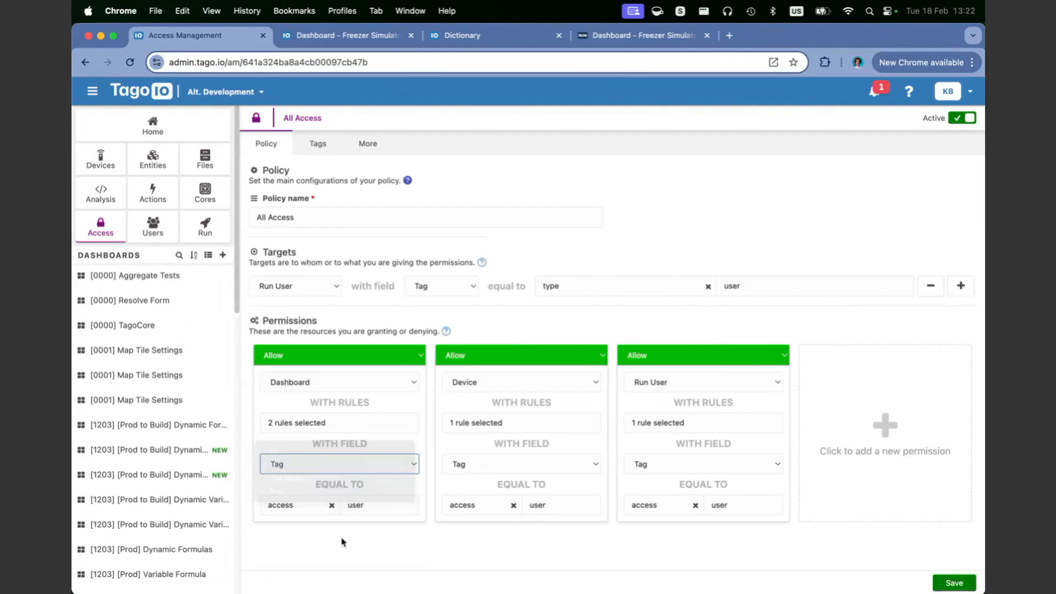
{"action": "left_click", "coordinate": [372, 472]}
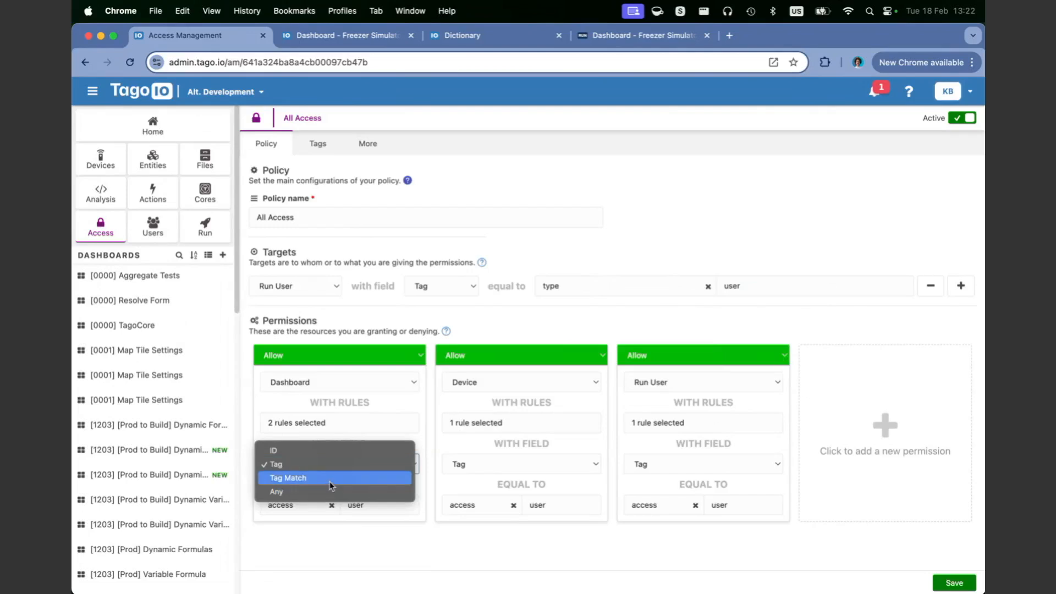
{"action": "left_click", "coordinate": [345, 478]}
{"action": "left_click", "coordinate": [332, 512]}
{"action": "left_click", "coordinate": [372, 534]}
{"action": "left_click", "coordinate": [585, 284]}
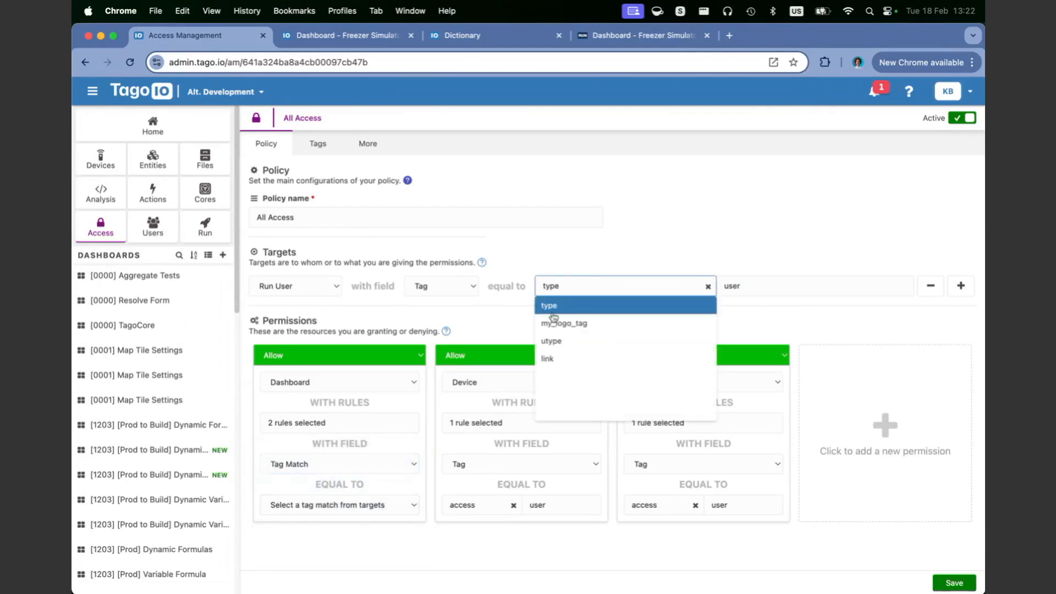
Step: Set the Dashboard permission back to Tag with key access and value user
{"action": "left_click", "coordinate": [374, 464]}
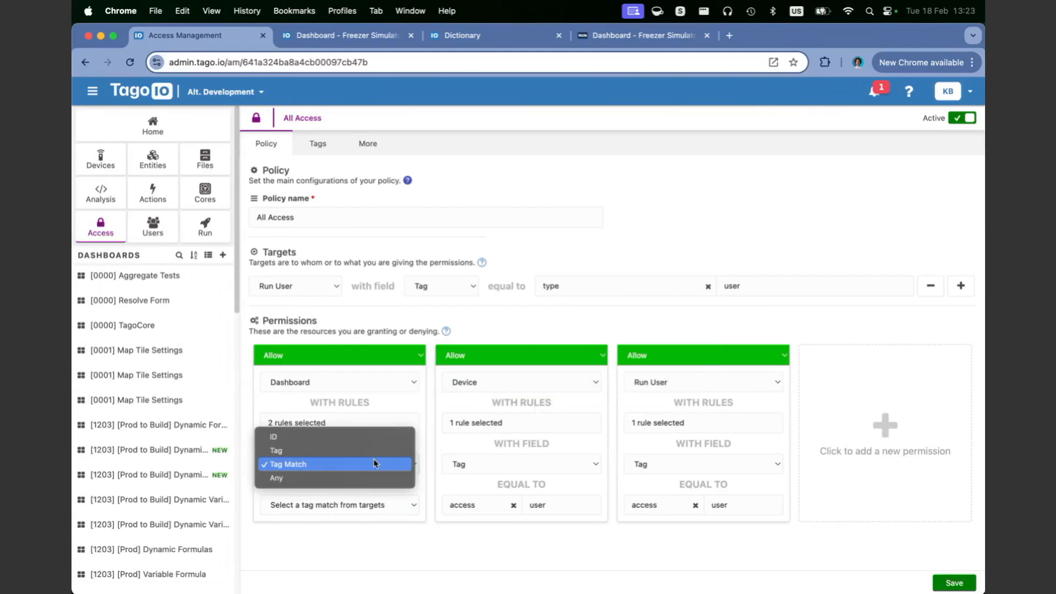
{"action": "left_click", "coordinate": [330, 450]}
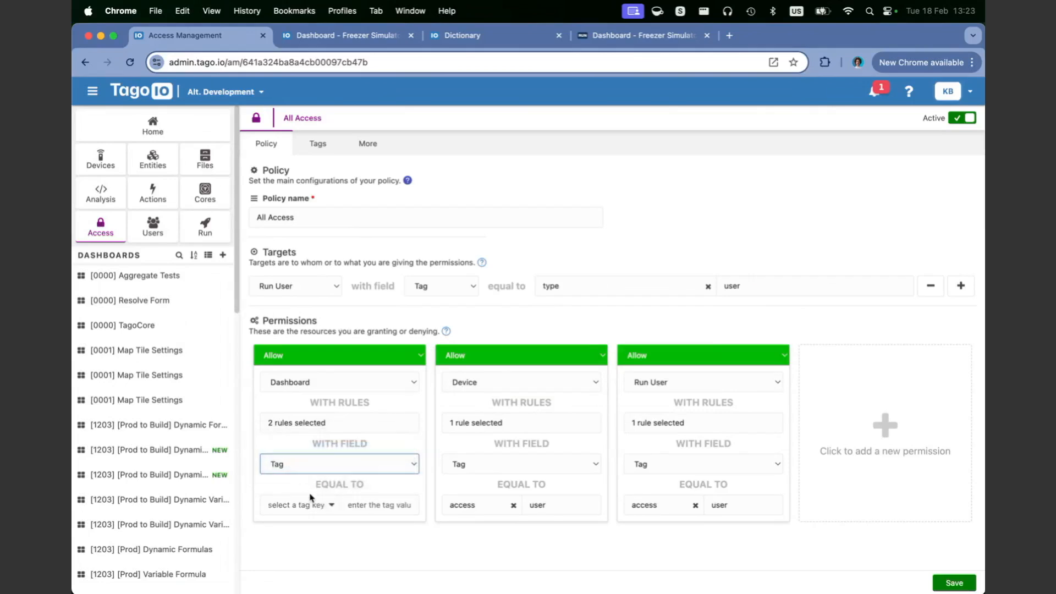
{"action": "left_click", "coordinate": [299, 507]}
{"action": "type", "text": "t"}
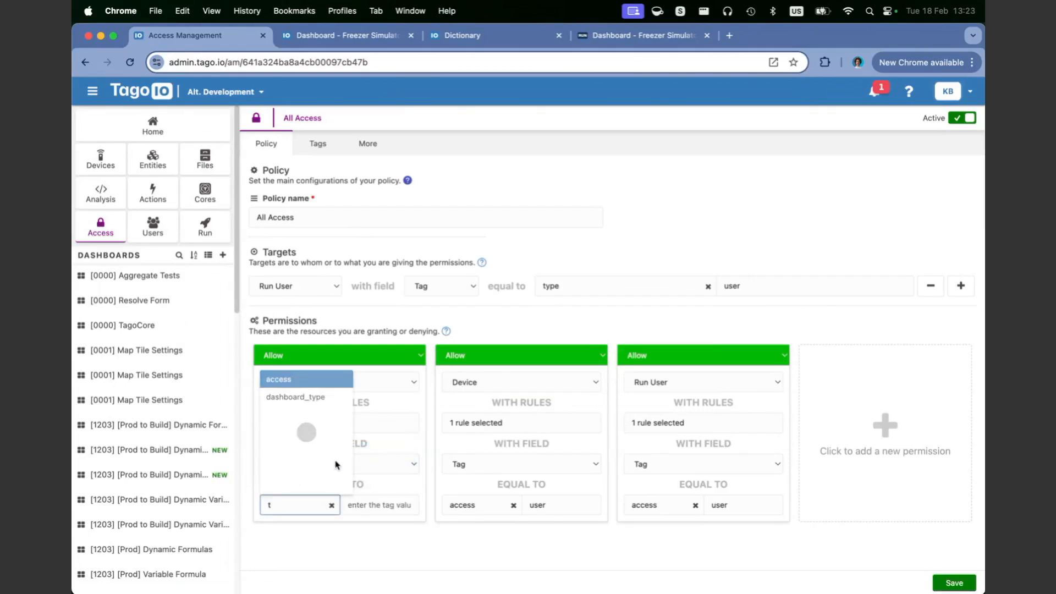
{"action": "key", "text": "BackSpace"}
{"action": "type", "text": "ac"}
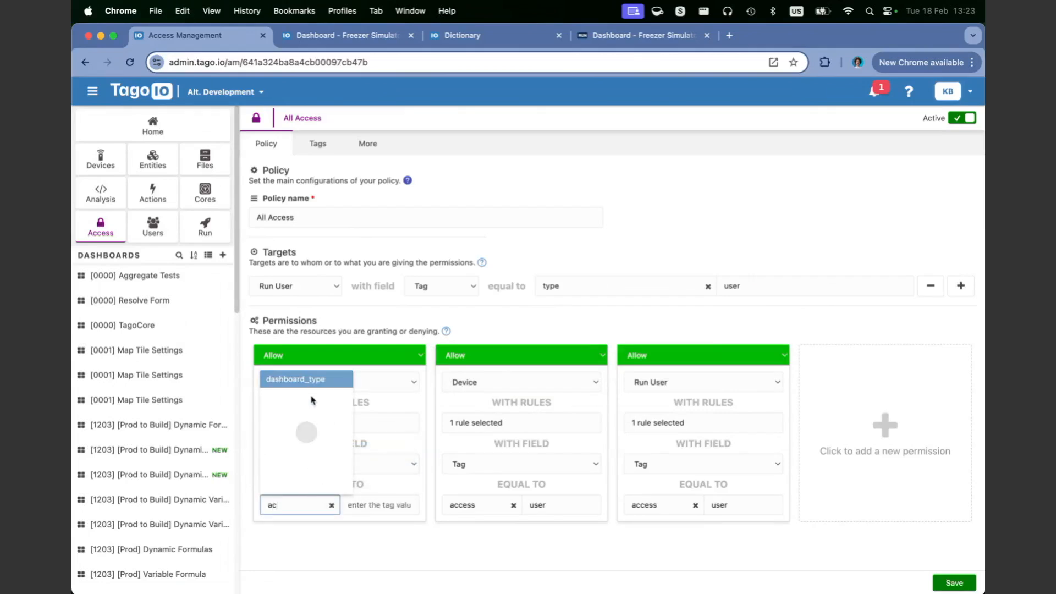
{"action": "left_click", "coordinate": [302, 386]}
{"action": "left_click", "coordinate": [378, 503]}
{"action": "type", "text": "user"}
{"action": "left_click", "coordinate": [382, 532]}
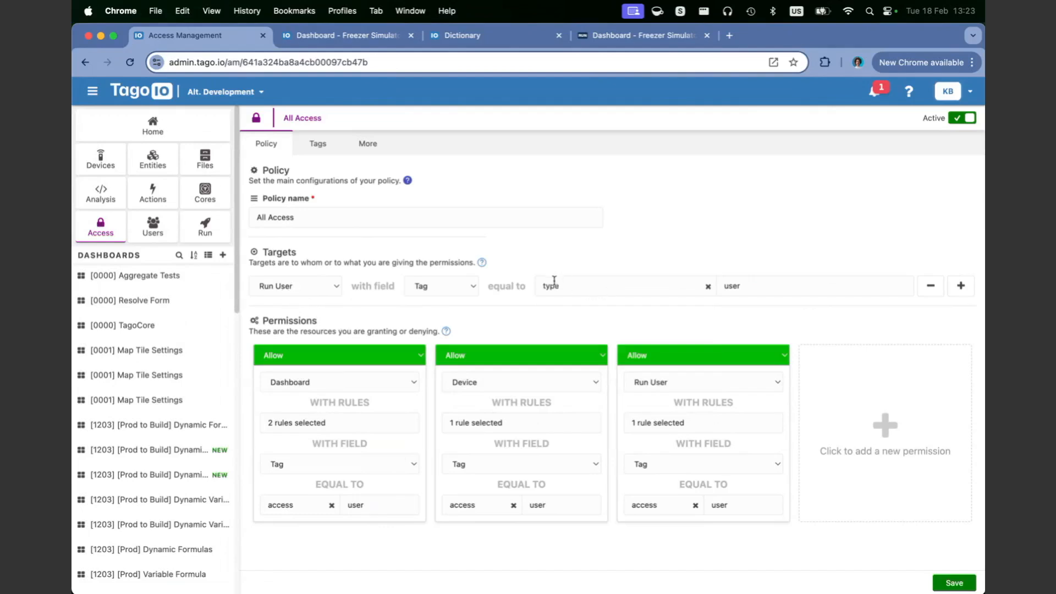
Step: Toggle the target tag value to admin and back to user, then view the Freezer Simulator dashboard
{"action": "double_click", "coordinate": [732, 285]}
{"action": "type", "text": "a"}
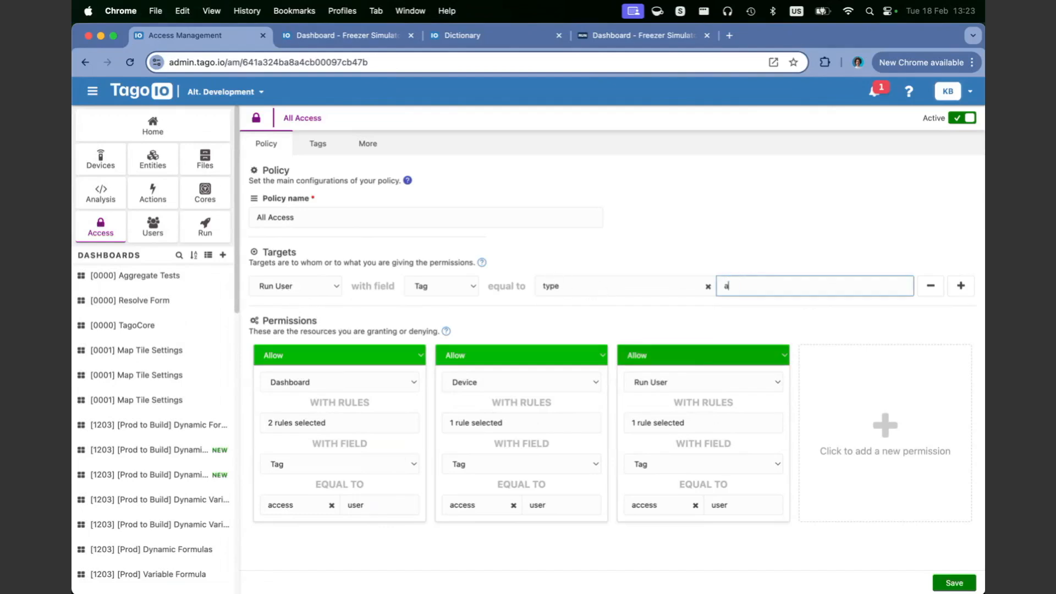
{"action": "type", "text": "dmin"}
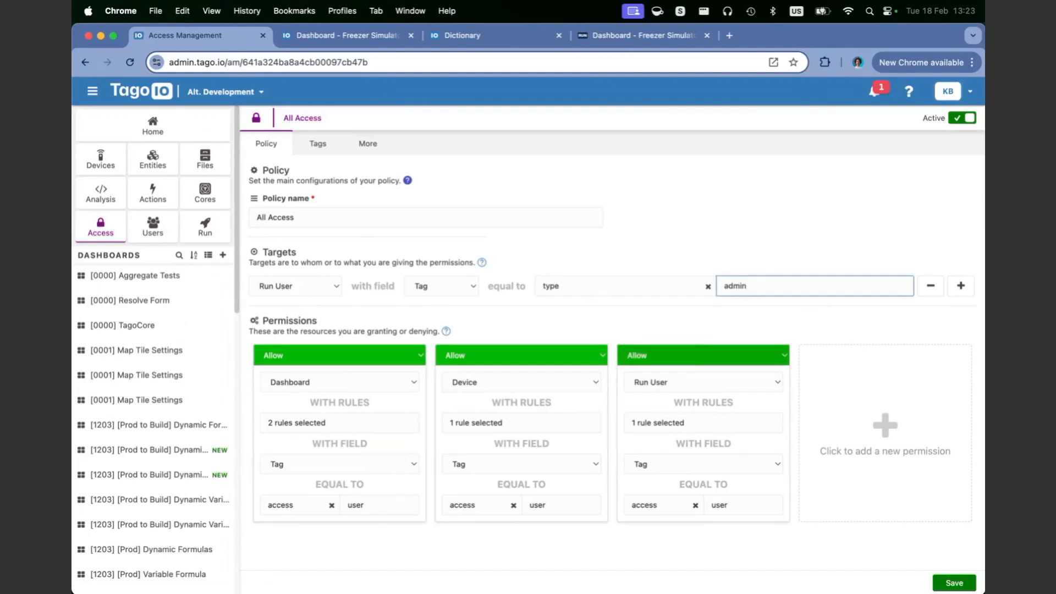
{"action": "double_click", "coordinate": [733, 286]}
{"action": "type", "text": "user"}
{"action": "left_click", "coordinate": [741, 255]}
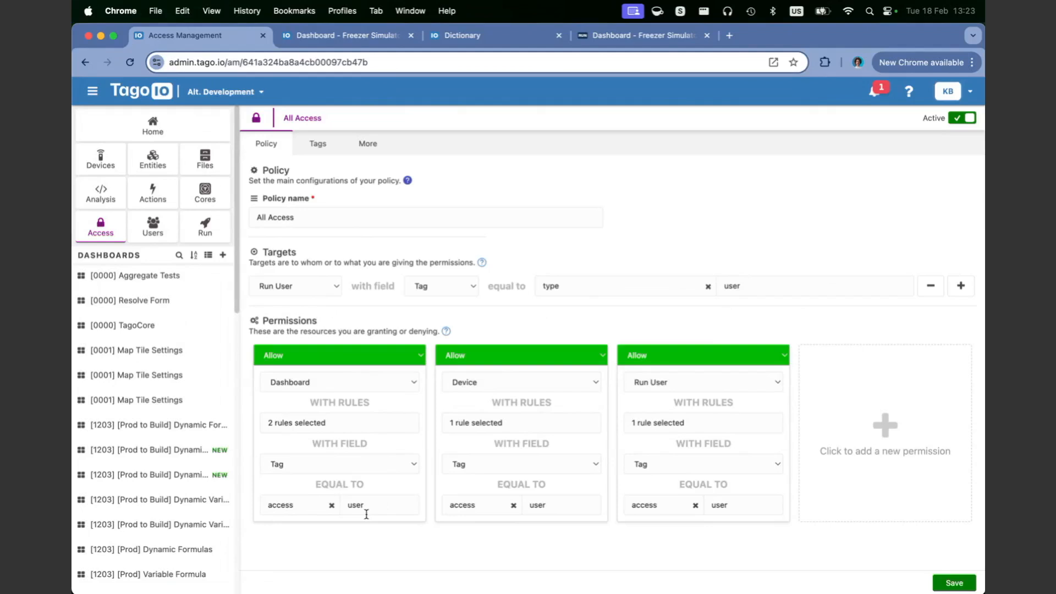
{"action": "left_click", "coordinate": [345, 34]}
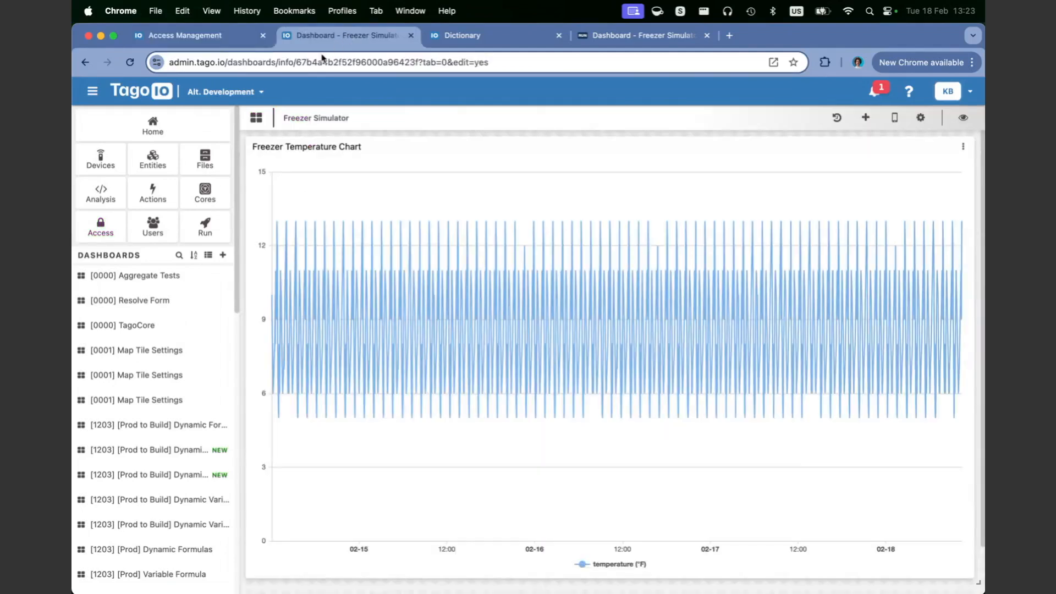
Step: View the freezer dashboard in the Run portal, then return to the admin Run settings
{"action": "left_click", "coordinate": [638, 35]}
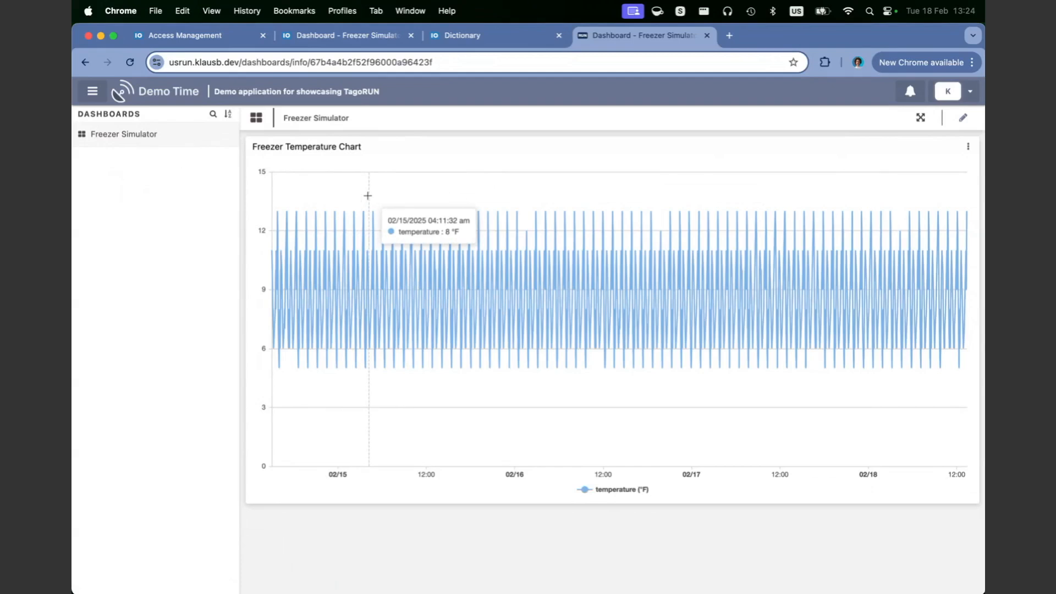
{"action": "left_click", "coordinate": [219, 39]}
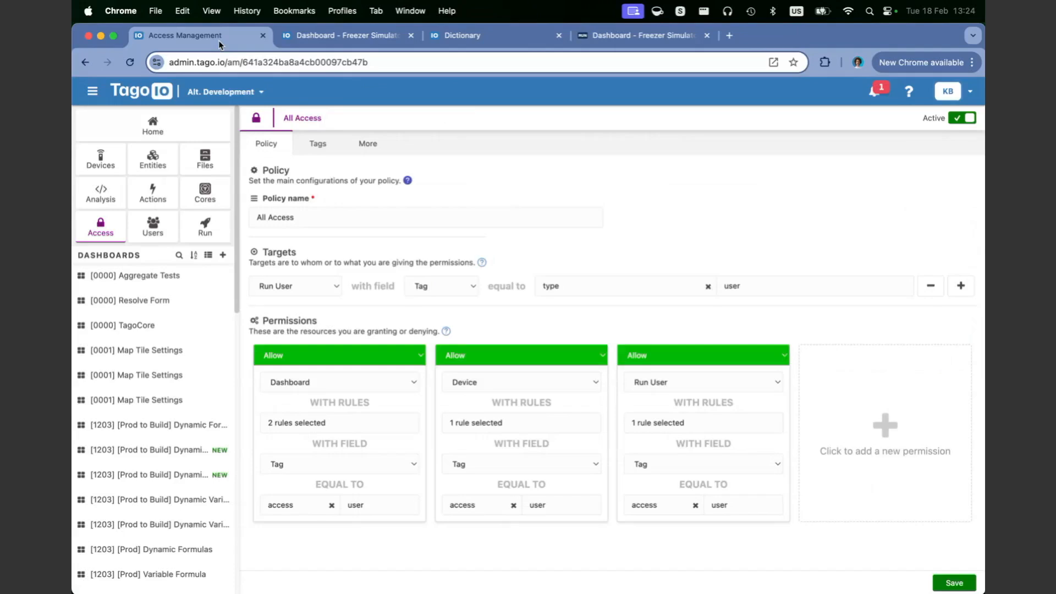
{"action": "left_click", "coordinate": [210, 221]}
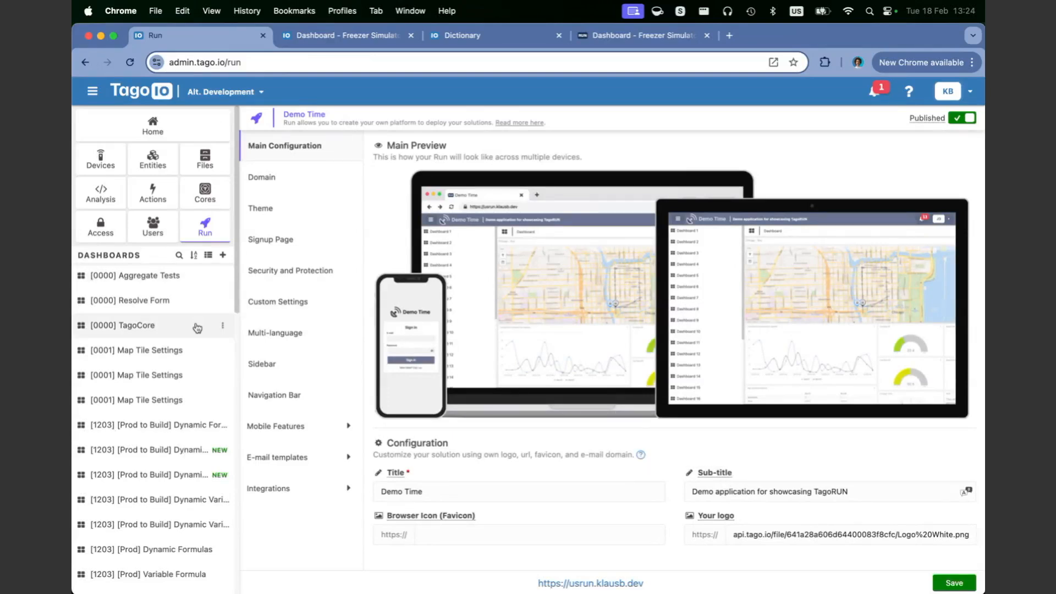
Step: Search the dashboards for 'freezer si', then show the Run's user list
{"action": "left_click", "coordinate": [178, 254]}
{"action": "type", "text": "freezer sim"}
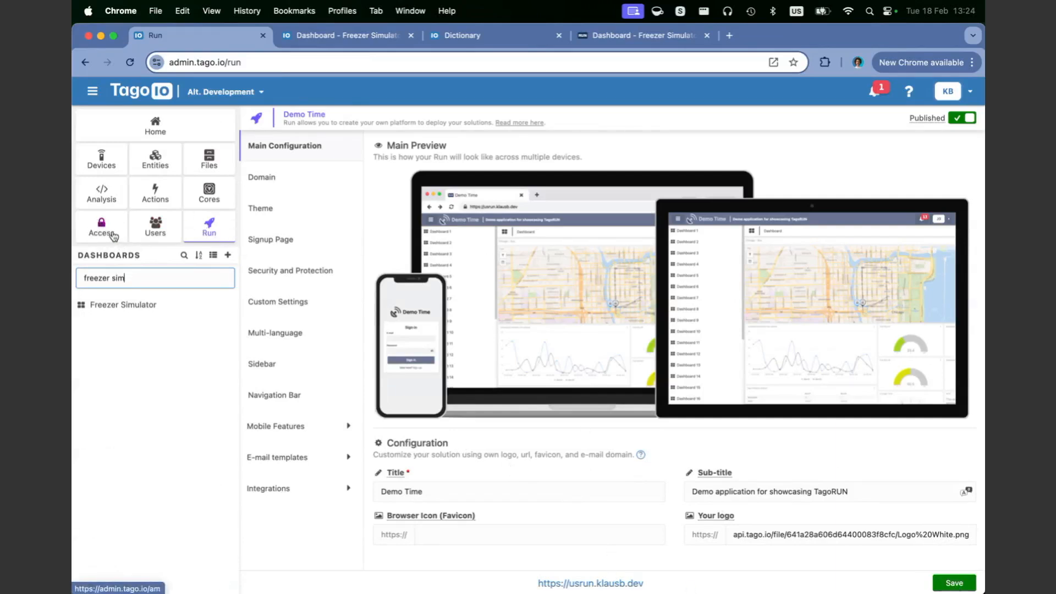
{"action": "left_click", "coordinate": [159, 234]}
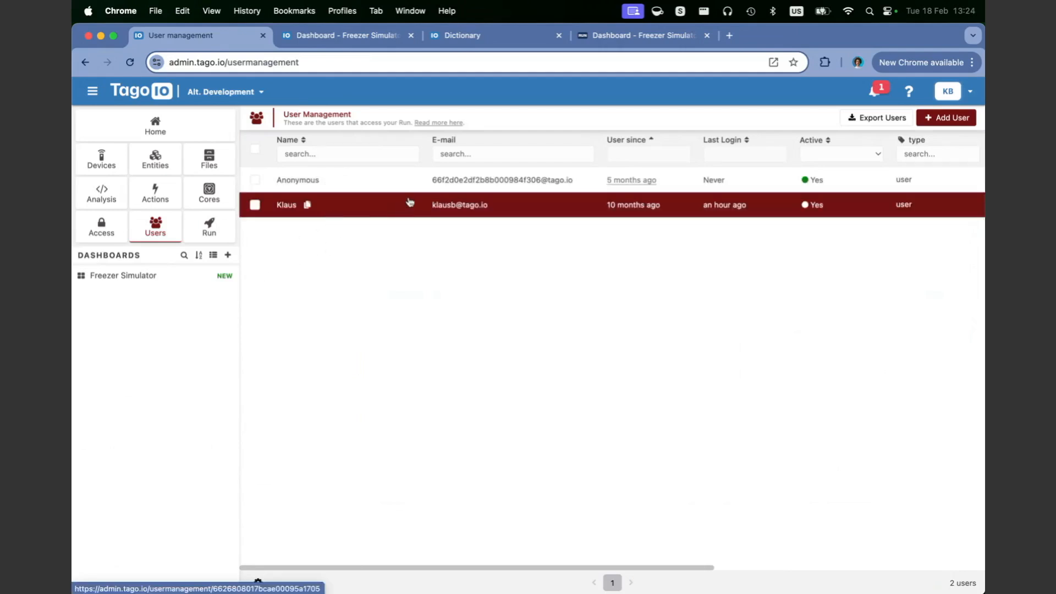
Step: Flip between the Run portal freezer dashboard, the user list and the admin freezer dashboard
{"action": "left_click", "coordinate": [633, 36]}
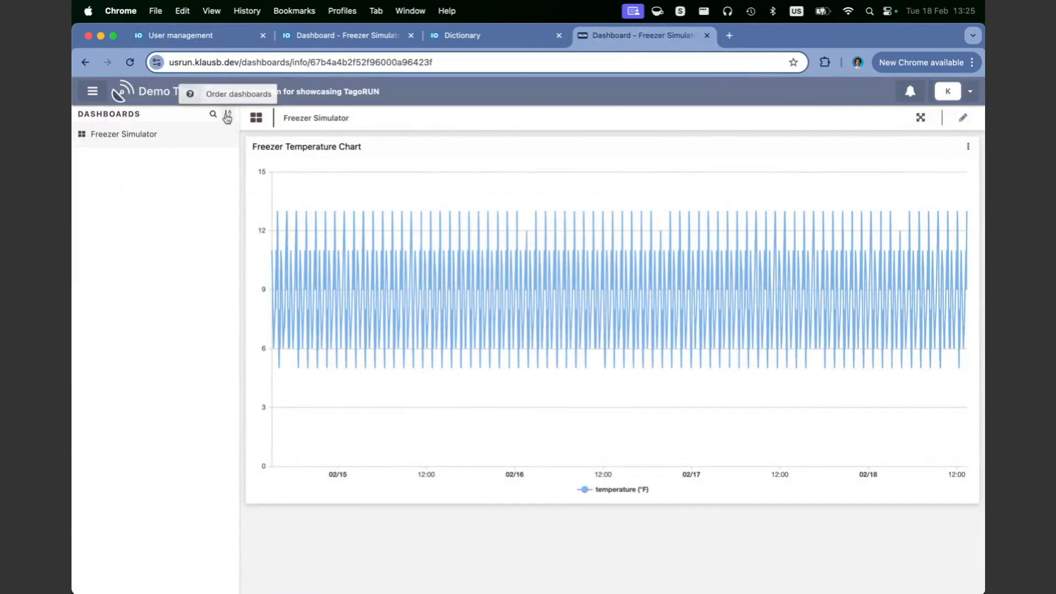
{"action": "left_click", "coordinate": [207, 35]}
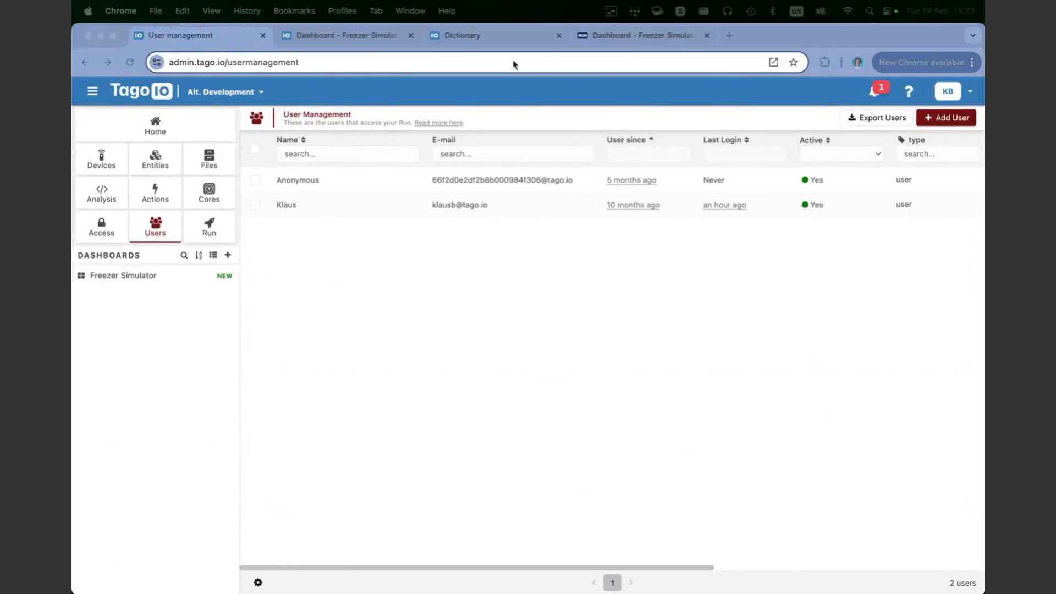
{"action": "left_click", "coordinate": [352, 35]}
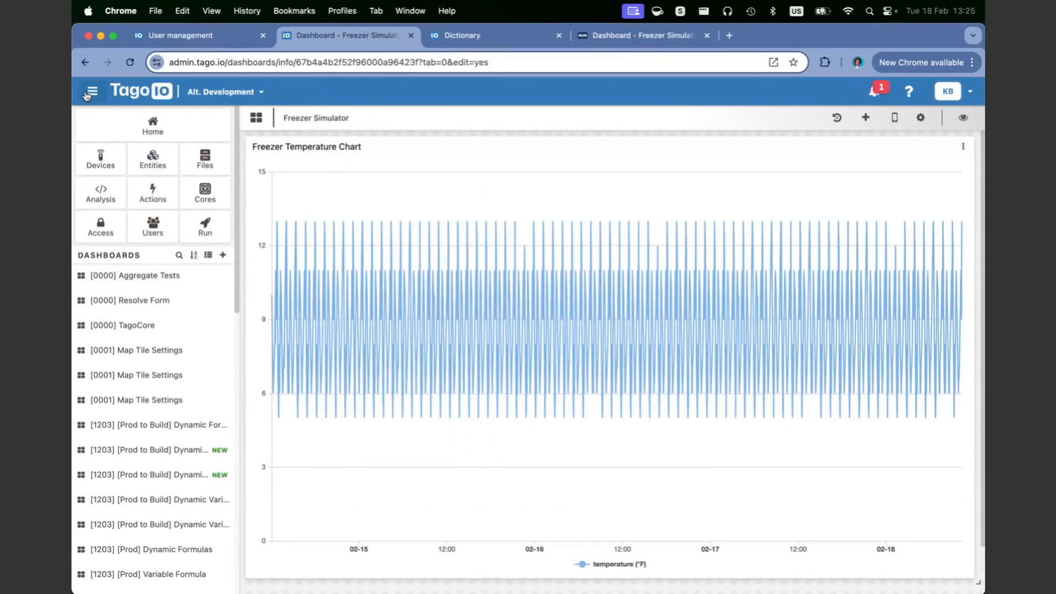
{"action": "left_click", "coordinate": [641, 38]}
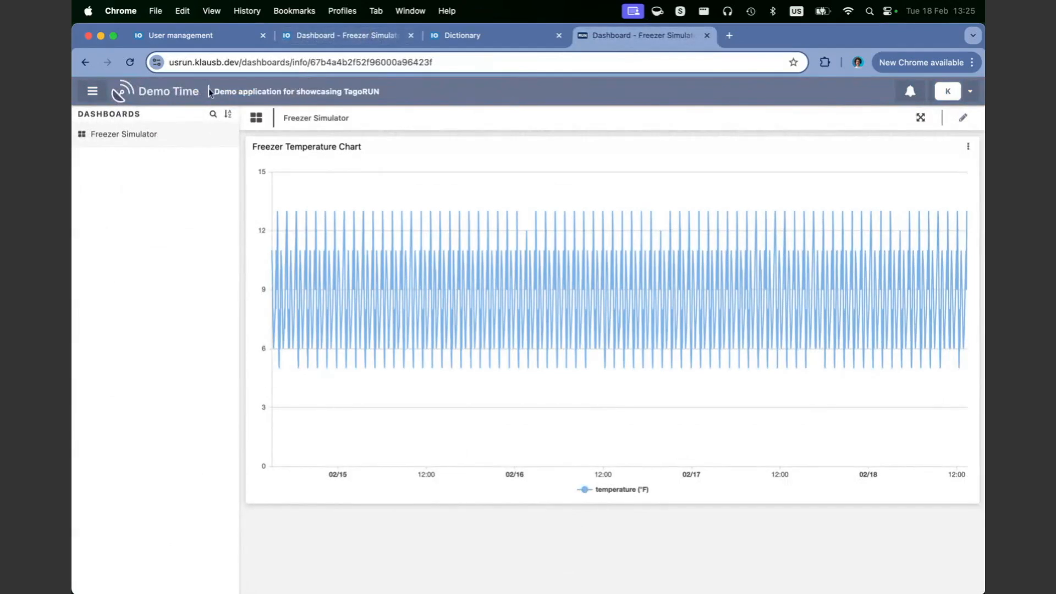
Step: Flip between the admin and Run portal freezer dashboards to compare the chart
{"action": "left_click", "coordinate": [363, 40]}
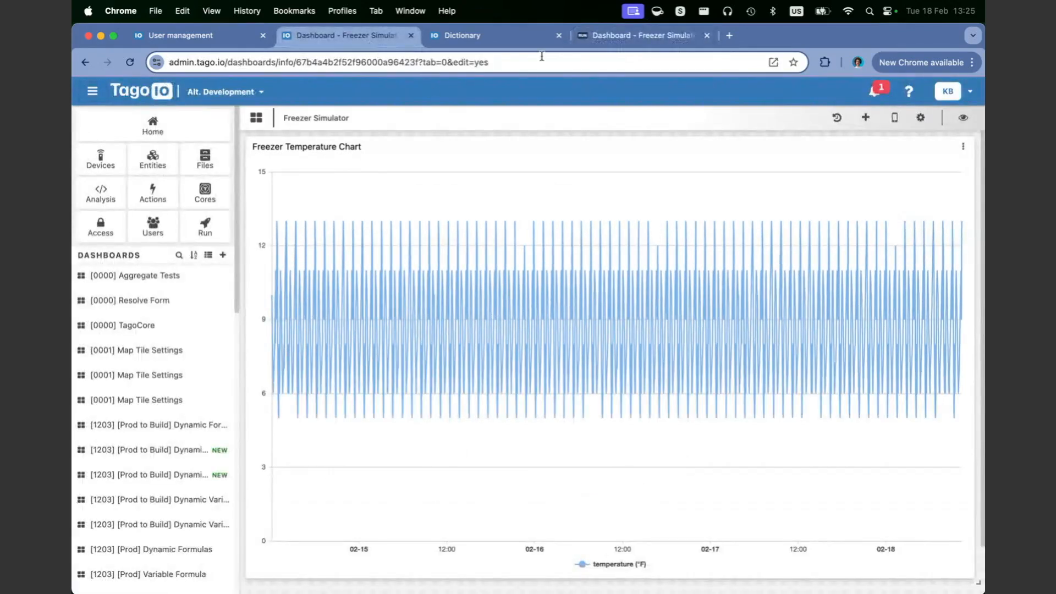
{"action": "left_click", "coordinate": [638, 39]}
{"action": "left_click", "coordinate": [353, 42]}
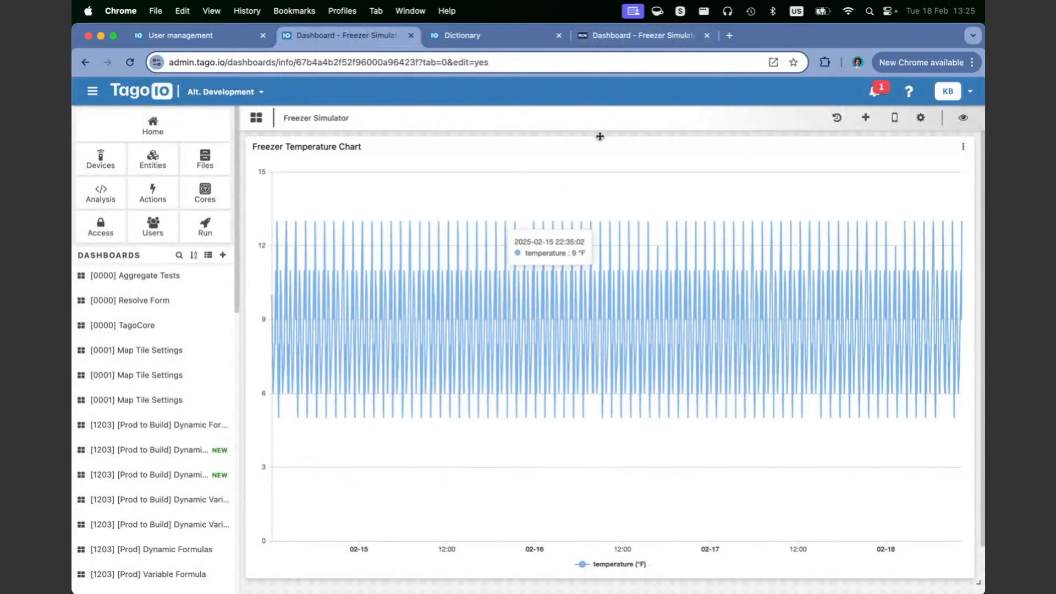
{"action": "left_click", "coordinate": [638, 35]}
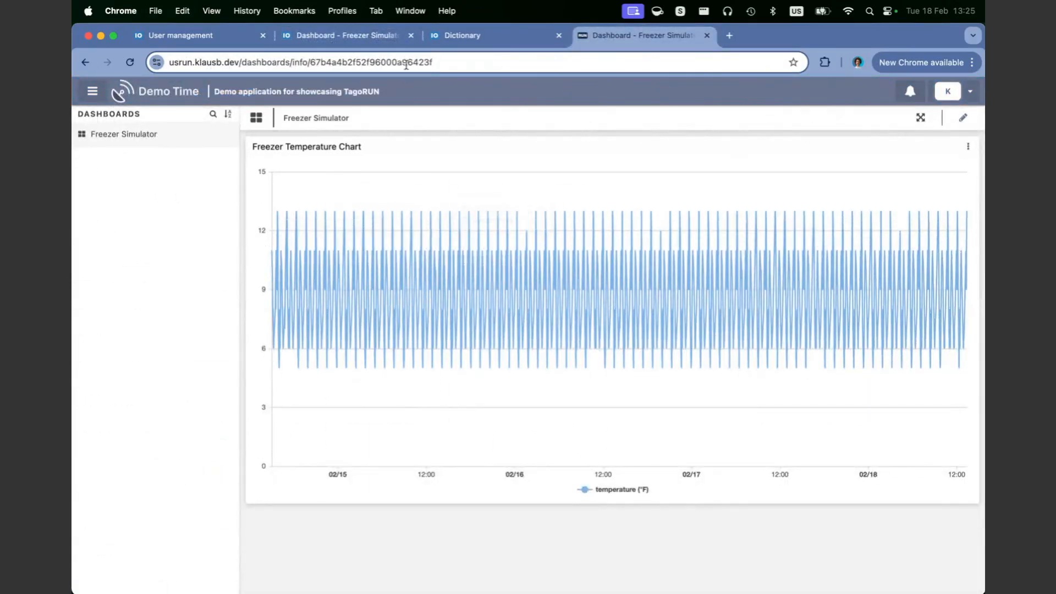
{"action": "left_click", "coordinate": [341, 39]}
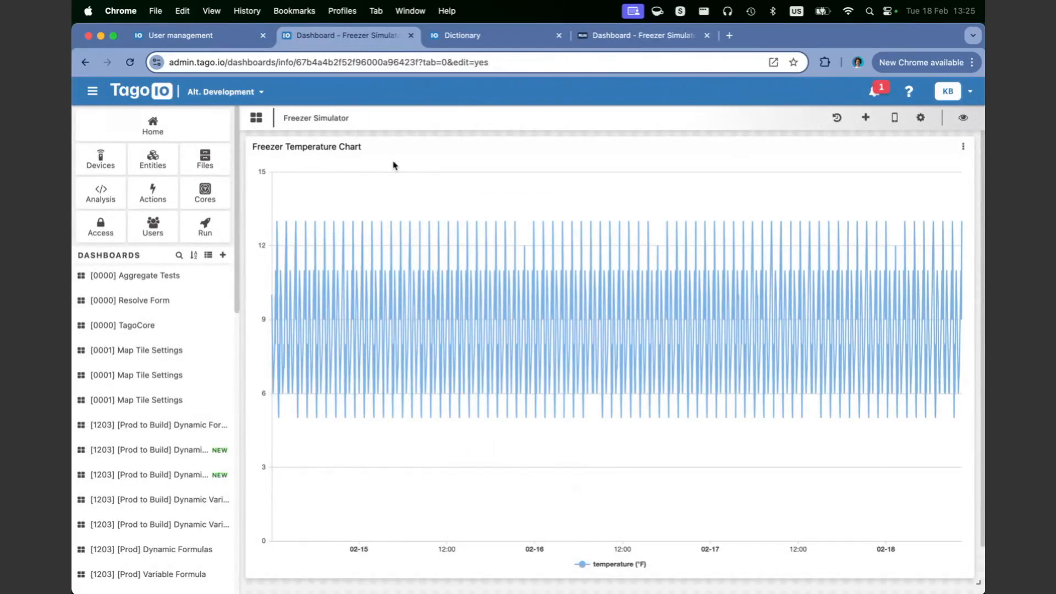
{"action": "left_click", "coordinate": [665, 35]}
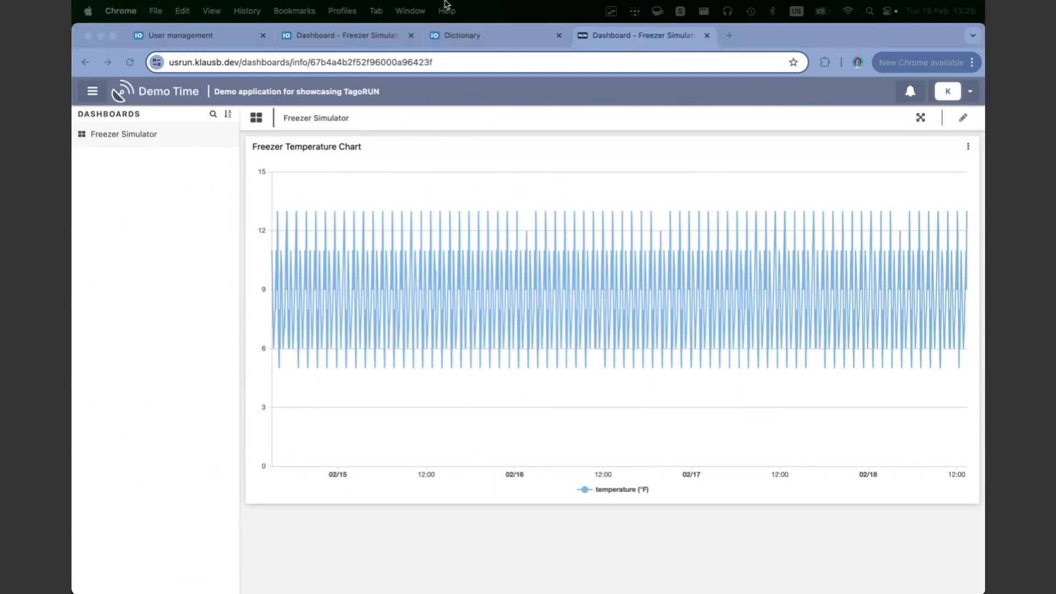
Step: Select the Freezer Temperature Chart title in the portal, then open the Demo Dictionary
{"action": "double_click", "coordinate": [330, 145]}
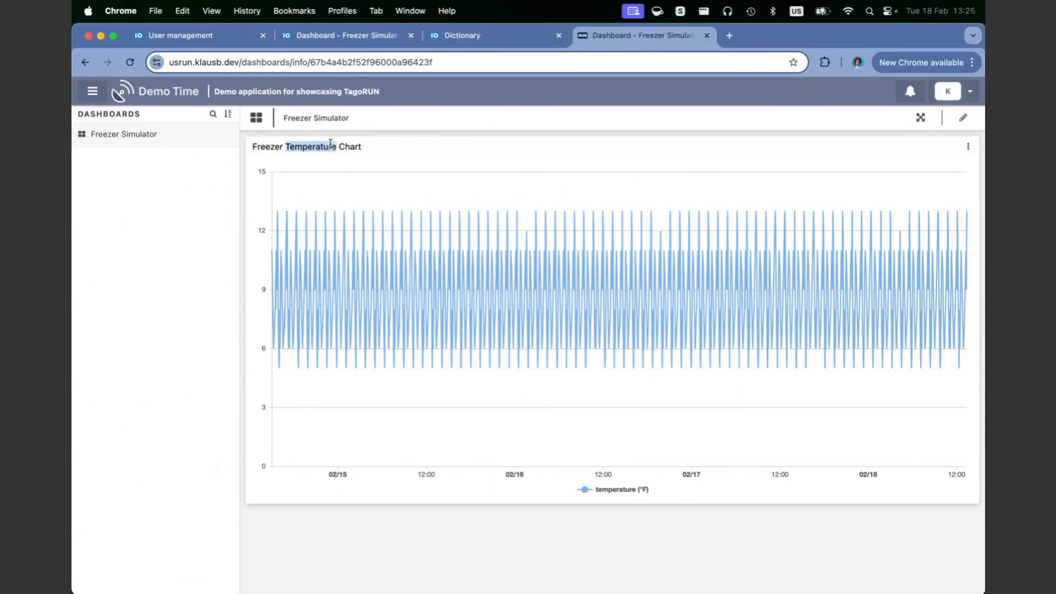
{"action": "triple_click", "coordinate": [330, 144]}
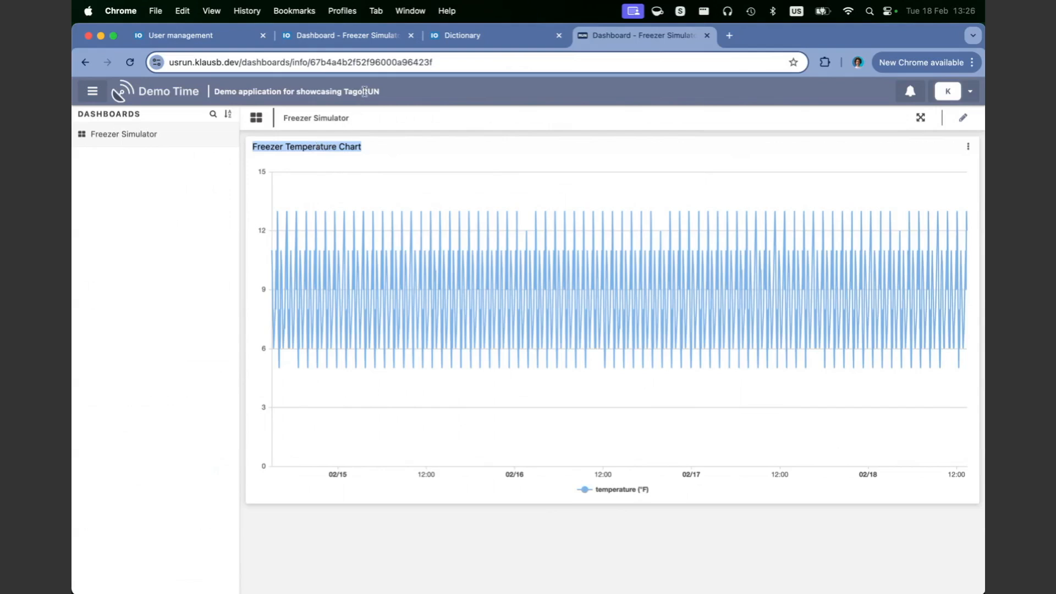
{"action": "left_click", "coordinate": [459, 39]}
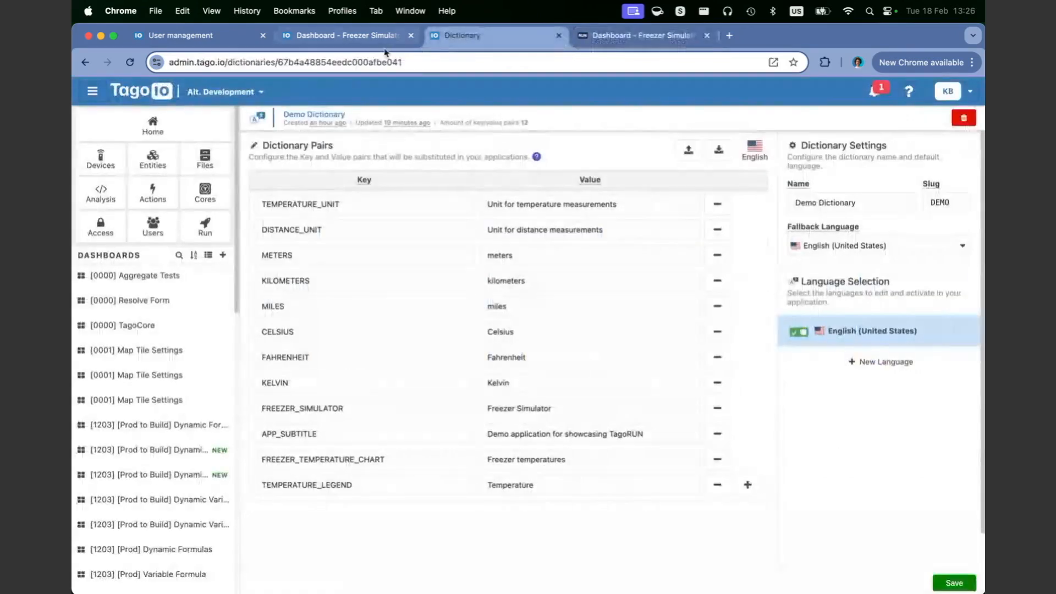
{"action": "left_click", "coordinate": [231, 35]}
{"action": "left_click", "coordinate": [206, 224]}
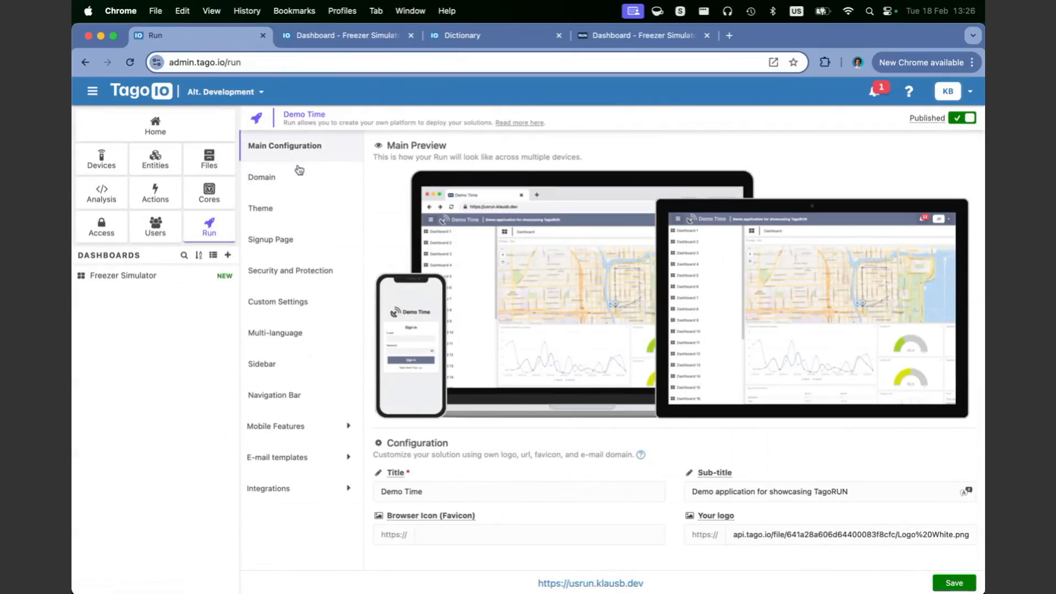
{"action": "left_click", "coordinate": [276, 208]}
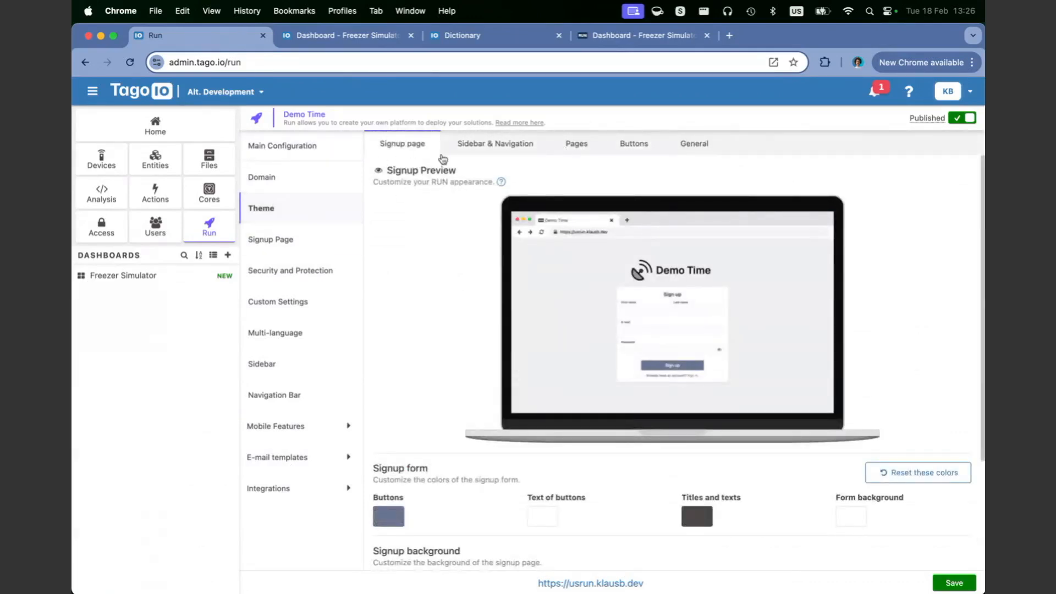
{"action": "left_click", "coordinate": [318, 157]}
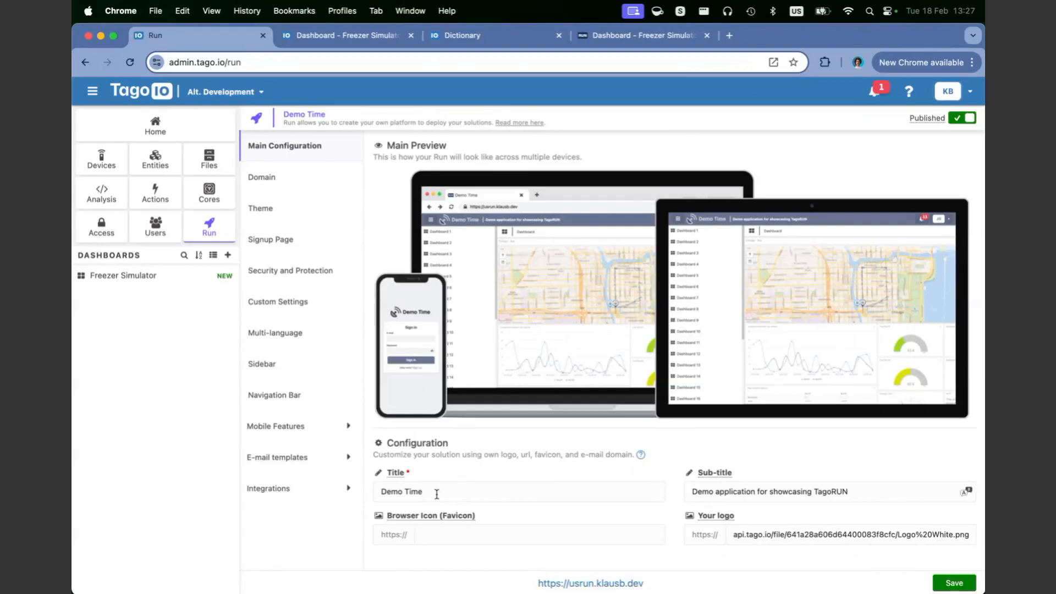
{"action": "triple_click", "coordinate": [858, 492]}
{"action": "key", "text": "super+c"}
{"action": "key", "text": "BackSpace"}
{"action": "type", "text": "aq"}
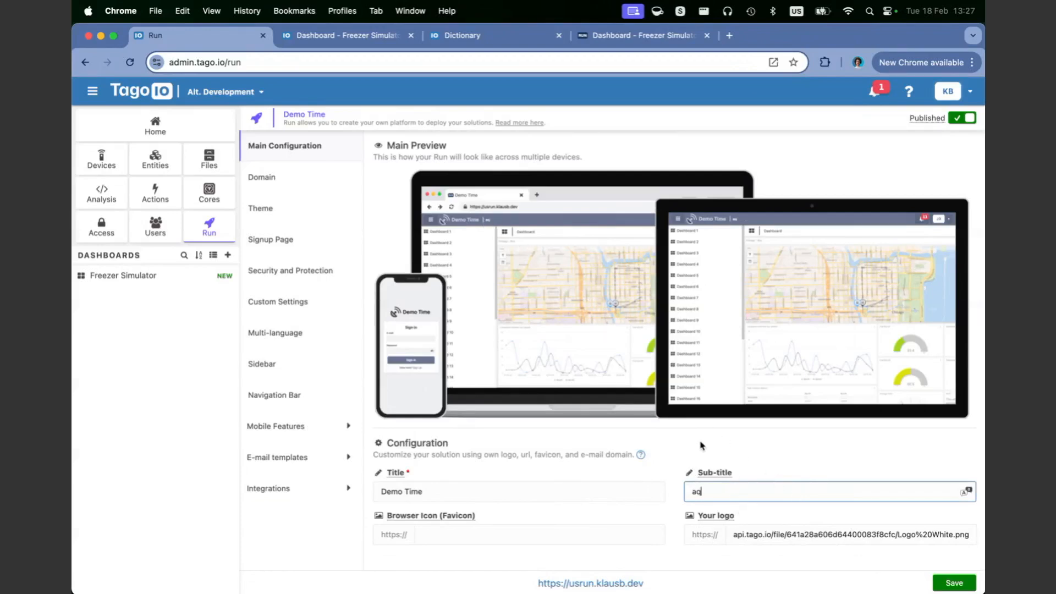
{"action": "key", "text": "BackSpace"}
{"action": "key", "text": "BackSpace"}
{"action": "type", "text": "qwerty"}
{"action": "double_click", "coordinate": [750, 493]}
{"action": "key", "text": "super+v"}
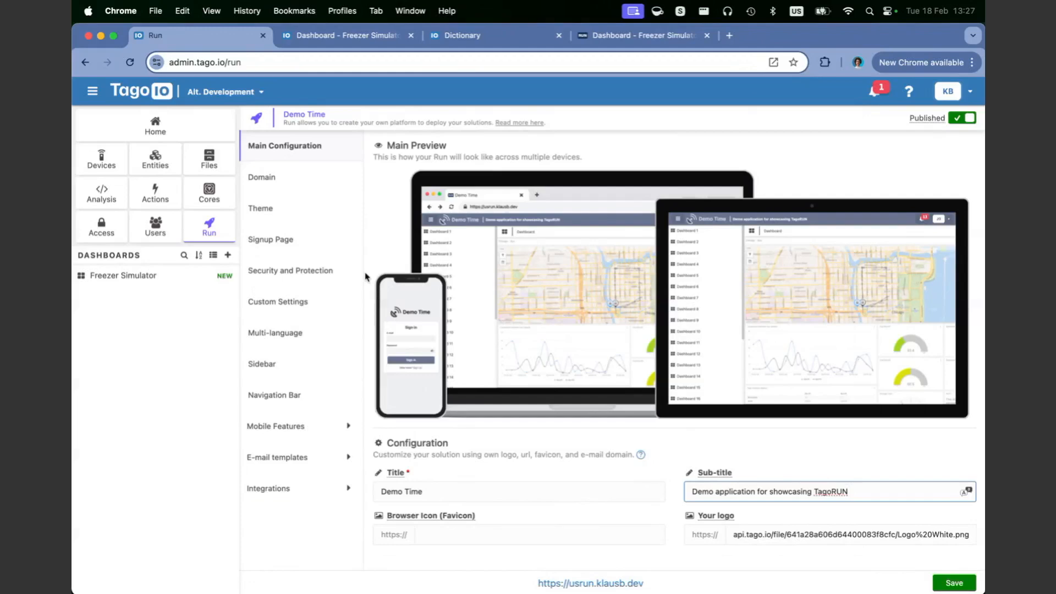
{"action": "left_click", "coordinate": [530, 465]}
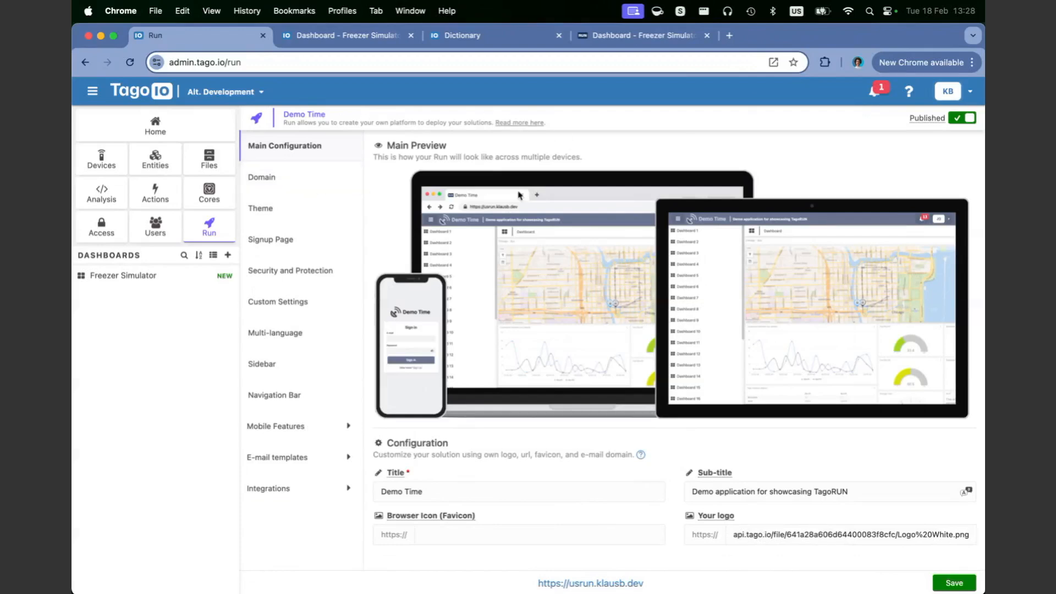
{"action": "left_click_drag", "start_coordinate": [984, 277], "coordinate": [481, 148]}
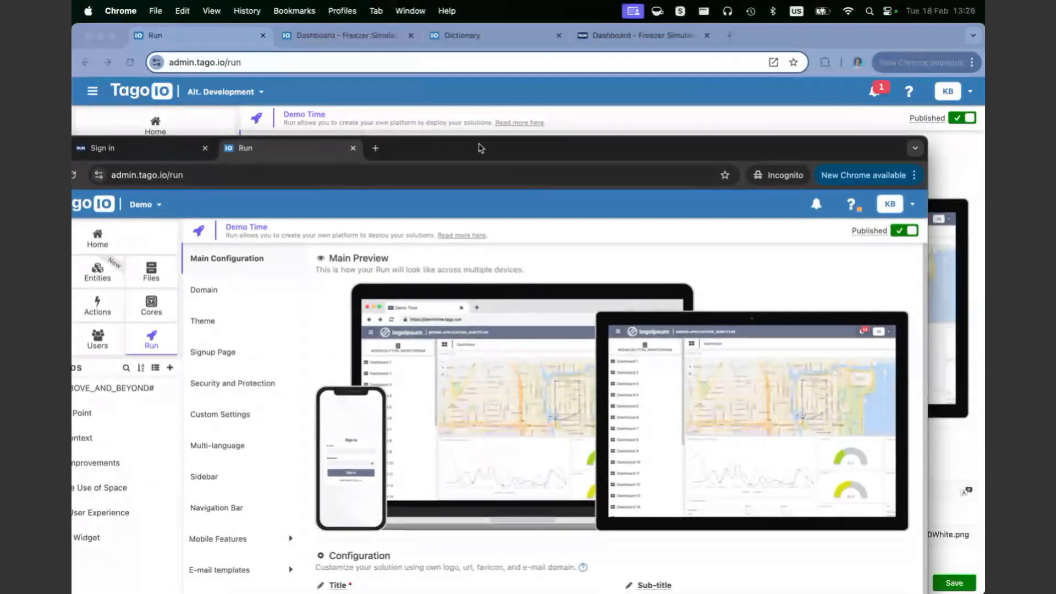
{"action": "double_click", "coordinate": [481, 149]}
{"action": "left_click", "coordinate": [292, 179]}
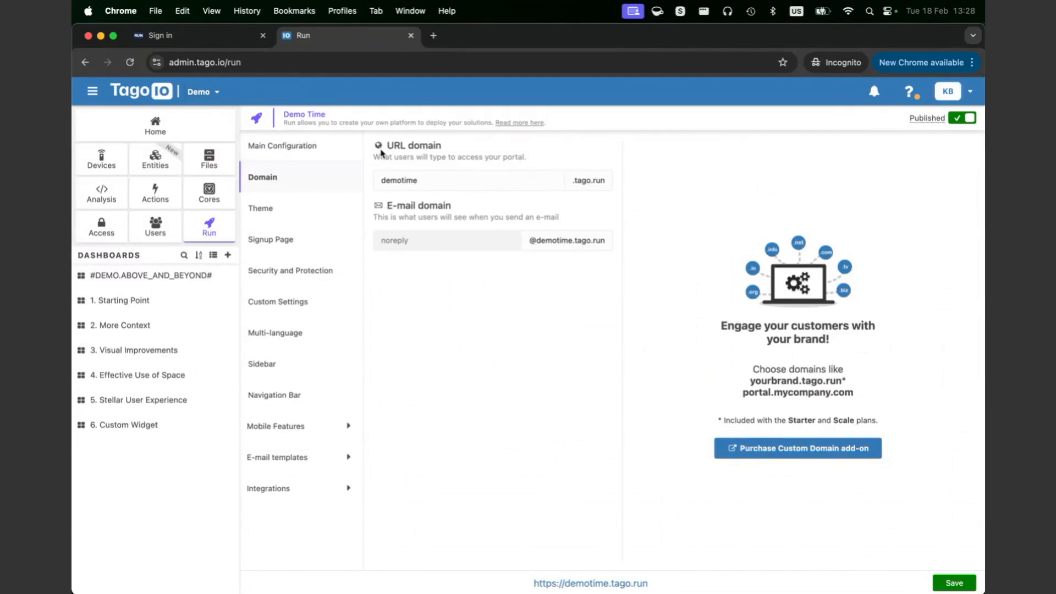
{"action": "left_click_drag", "start_coordinate": [604, 181], "coordinate": [572, 181]}
{"action": "left_click_drag", "start_coordinate": [438, 181], "coordinate": [372, 185]}
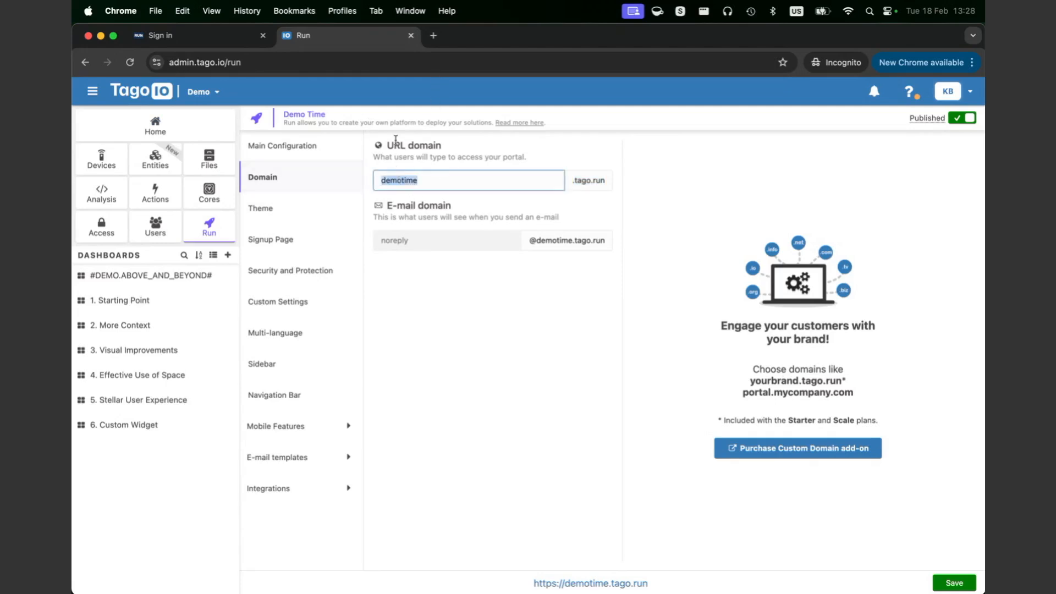
{"action": "double_click", "coordinate": [801, 419]}
{"action": "left_click", "coordinate": [846, 419]}
{"action": "double_click", "coordinate": [844, 419]}
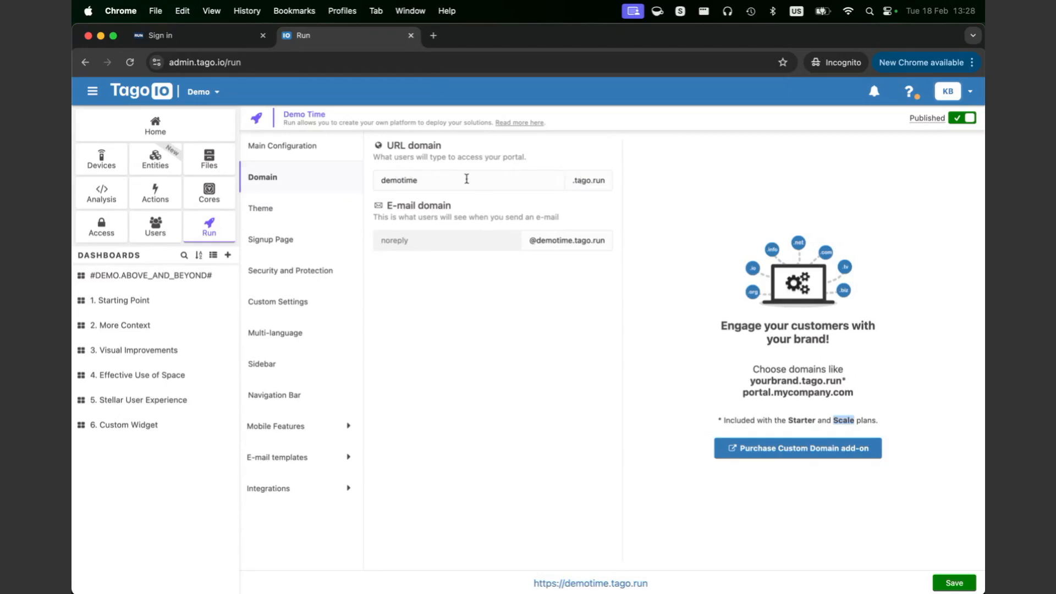
{"action": "left_click_drag", "start_coordinate": [466, 179], "coordinate": [300, 182]}
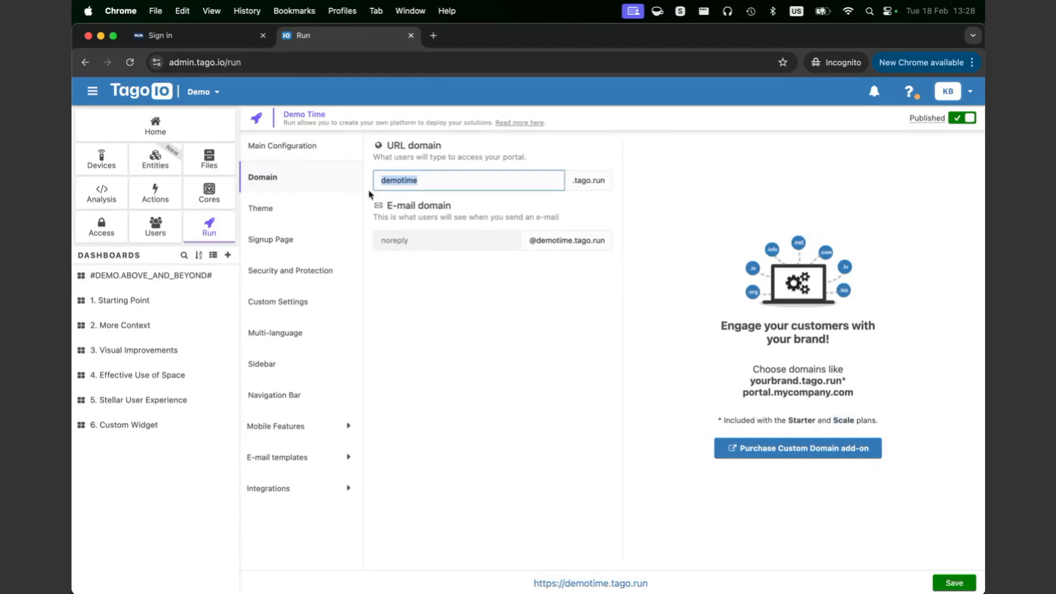
{"action": "left_click_drag", "start_coordinate": [495, 41], "coordinate": [985, 70]}
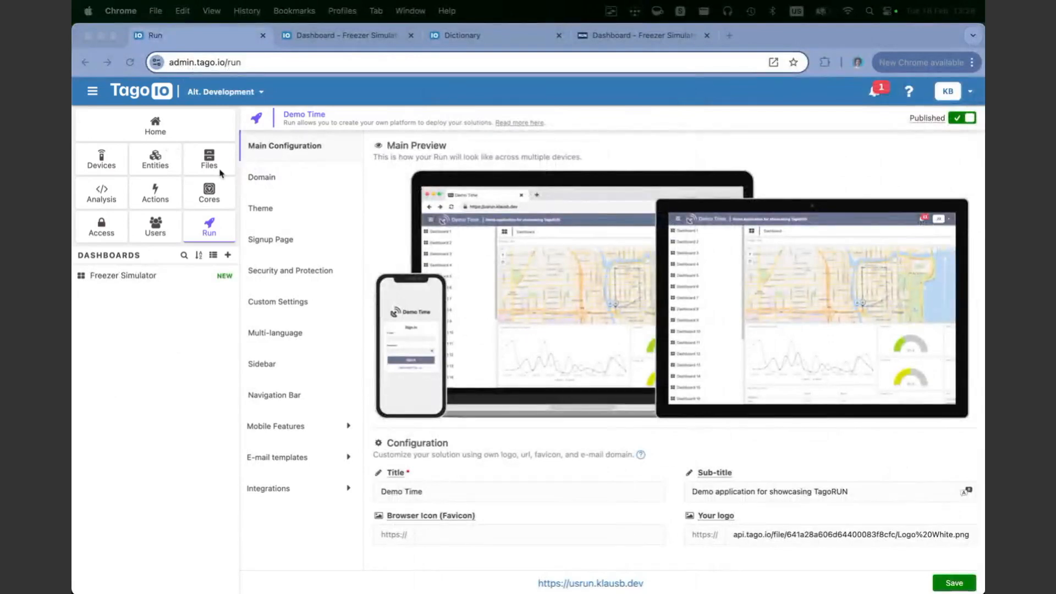
Step: Review the active usrun.klausb.dev custom domain, its usrun subdomain and .klausb.dev suffix
{"action": "left_click", "coordinate": [265, 182]}
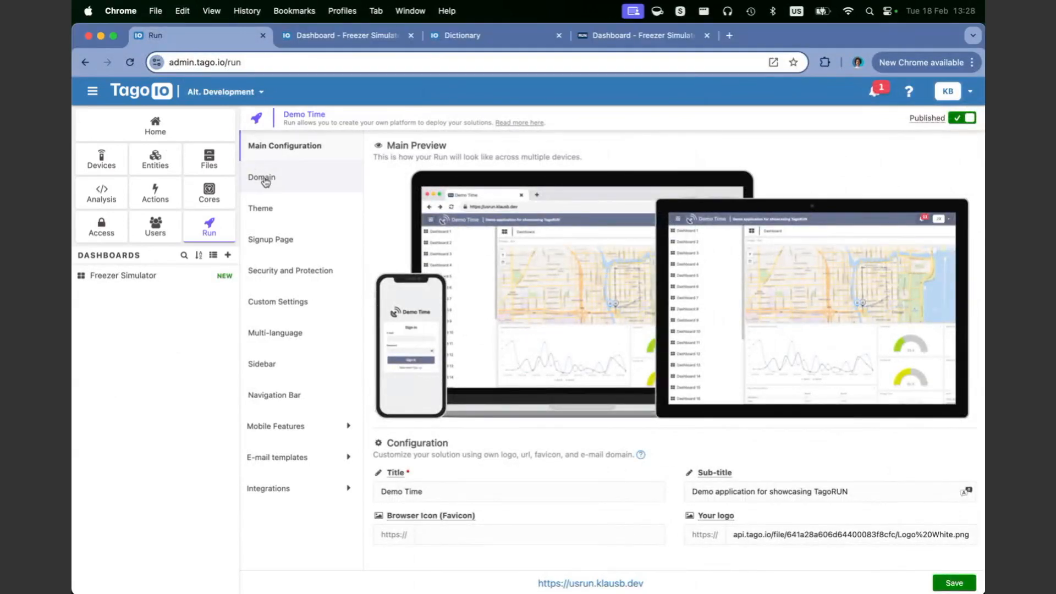
{"action": "left_click", "coordinate": [266, 181]}
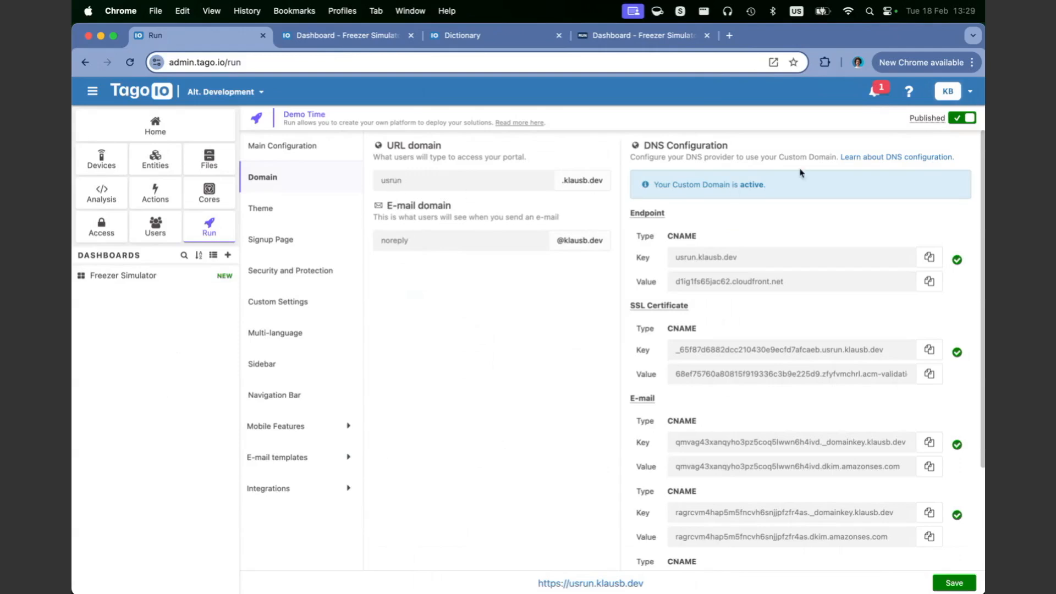
{"action": "left_click_drag", "start_coordinate": [768, 187], "coordinate": [652, 185]}
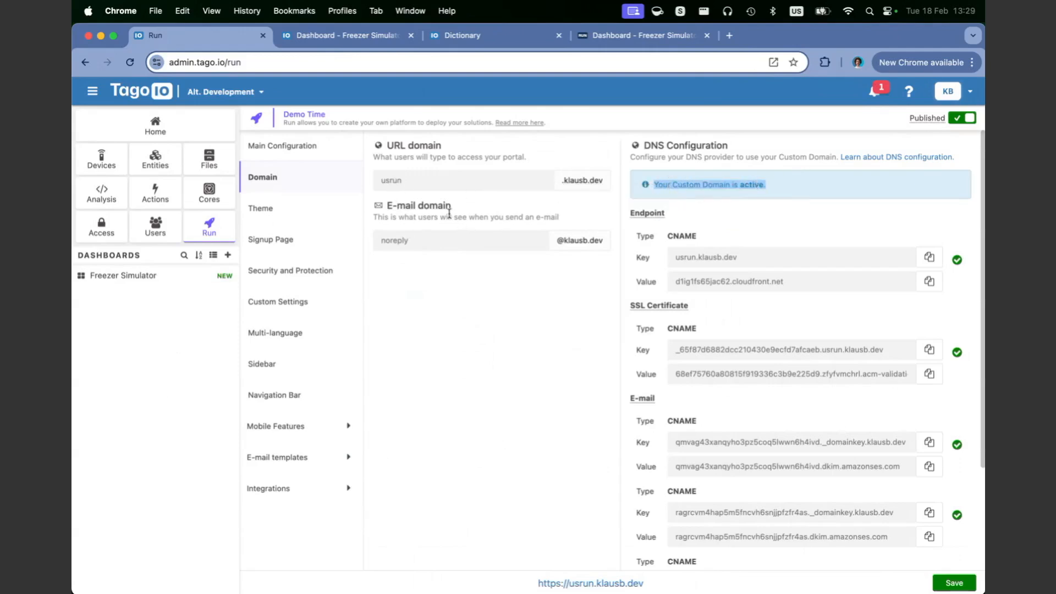
{"action": "double_click", "coordinate": [387, 183]}
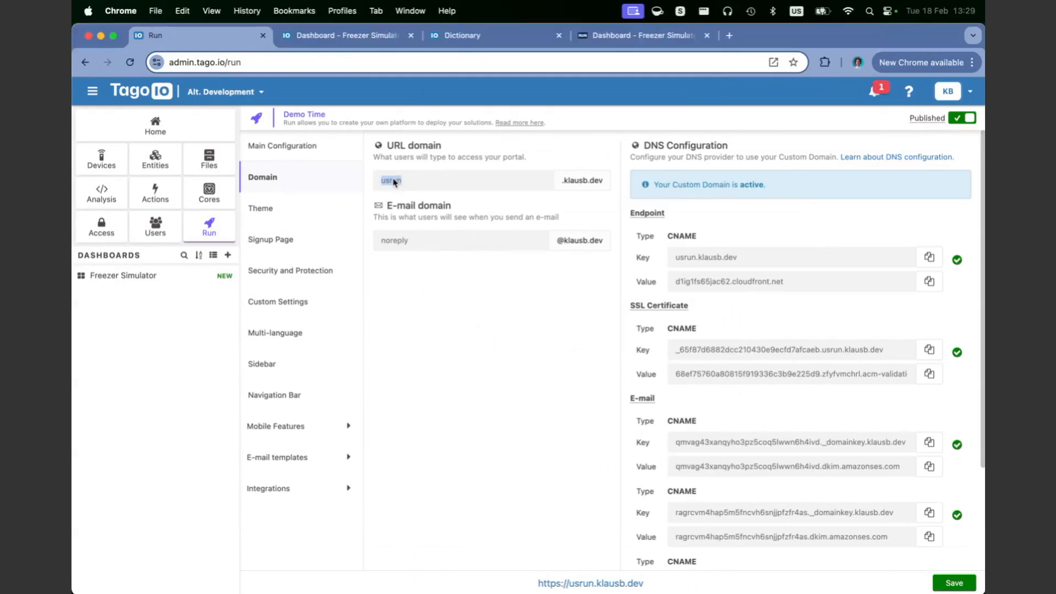
{"action": "double_click", "coordinate": [431, 185]}
{"action": "left_click", "coordinate": [388, 187]}
{"action": "left_click_drag", "start_coordinate": [607, 181], "coordinate": [482, 186]}
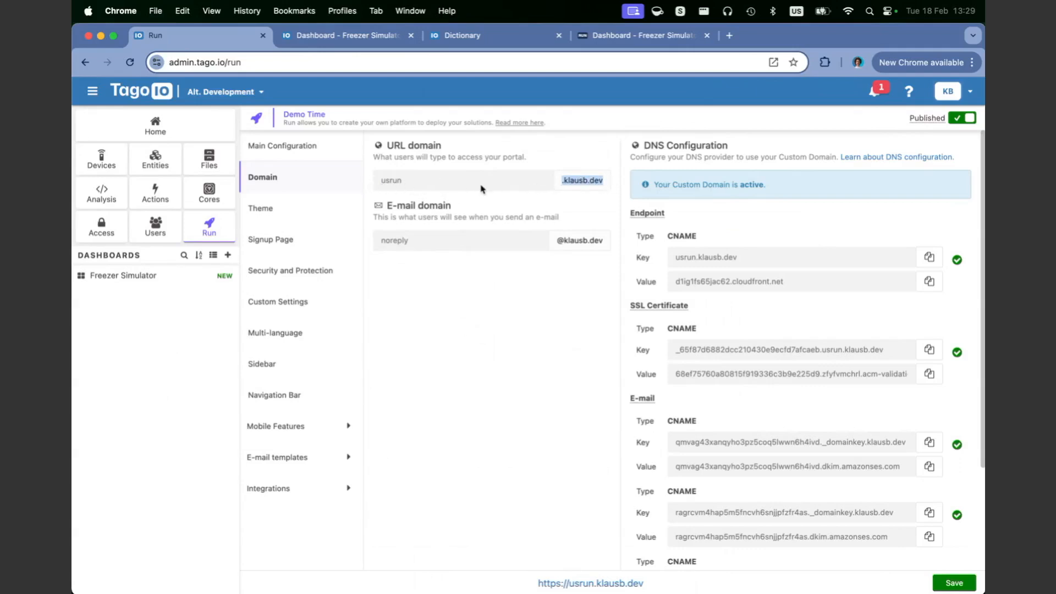
{"action": "double_click", "coordinate": [380, 182]}
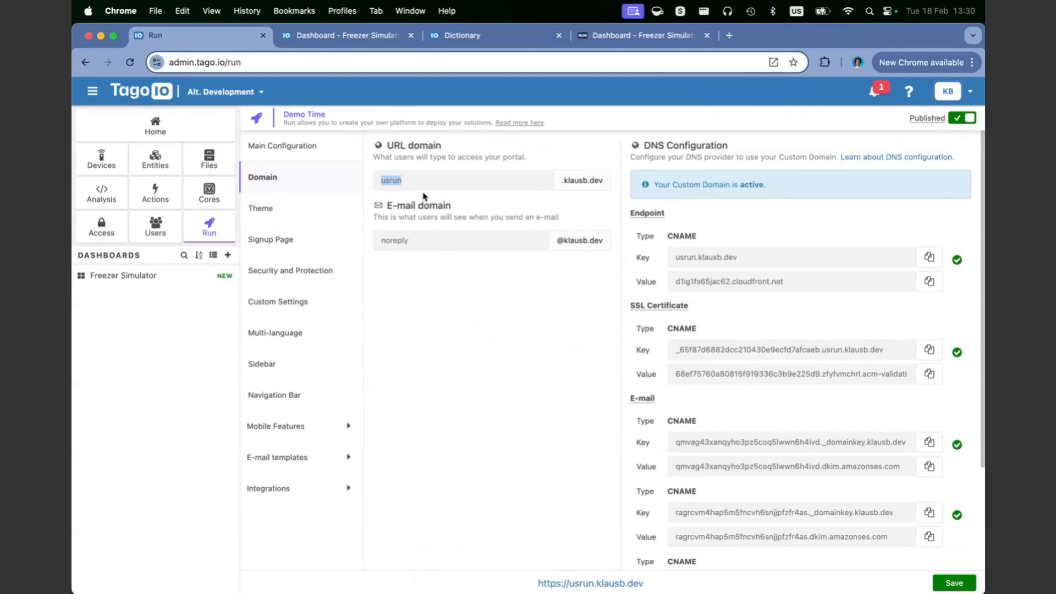
{"action": "left_click", "coordinate": [403, 244]}
Step: Check the portal's custom domain on the Freezer Simulator dashboard, then open the Run Theme settings
{"action": "left_click", "coordinate": [626, 31]}
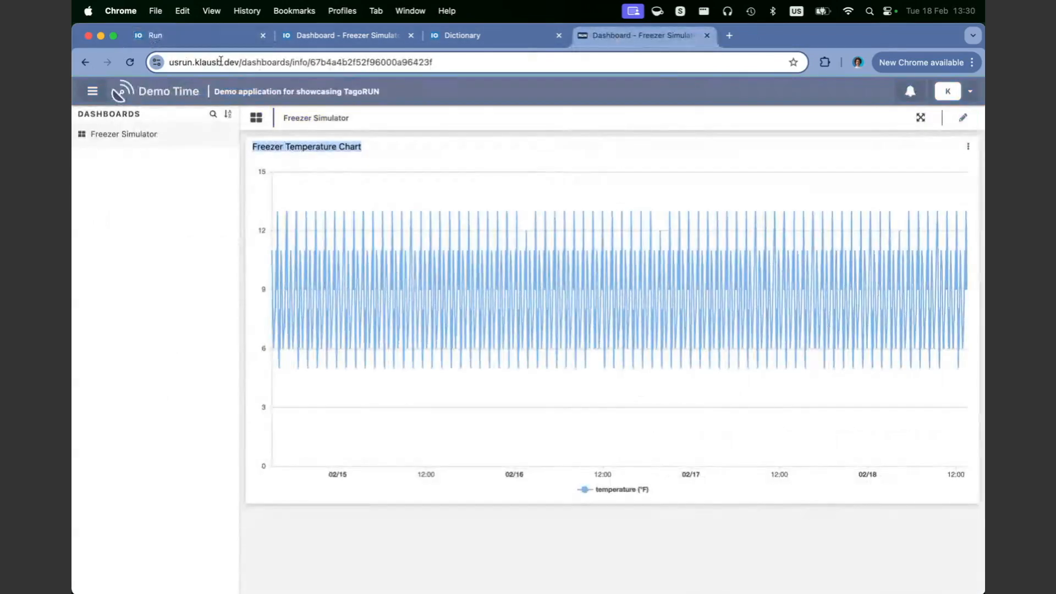
{"action": "left_click_drag", "start_coordinate": [237, 62], "coordinate": [165, 63]}
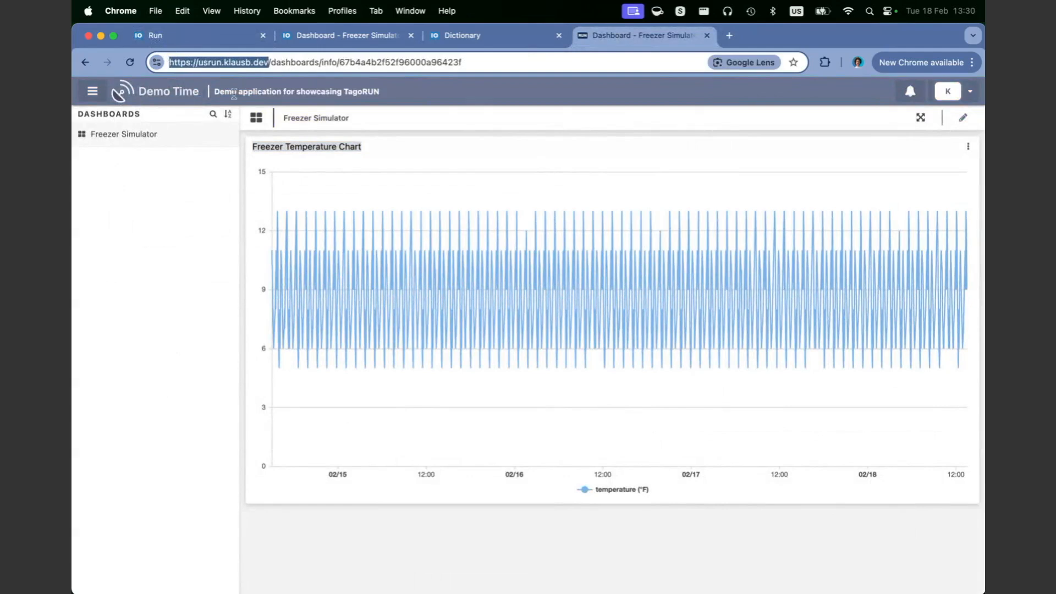
{"action": "left_click", "coordinate": [206, 33]}
{"action": "left_click", "coordinate": [272, 208]}
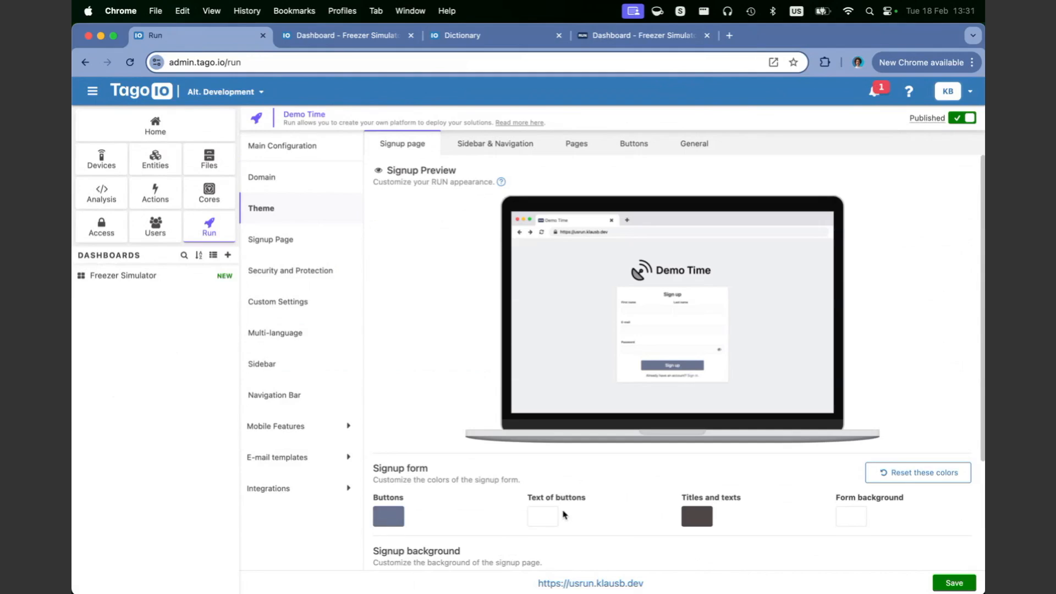
Step: Review the sidebar and navigation colours, then bring up the Pages colour settings
{"action": "scroll", "coordinate": [488, 292], "scroll_direction": "down", "scroll_amount": 5}
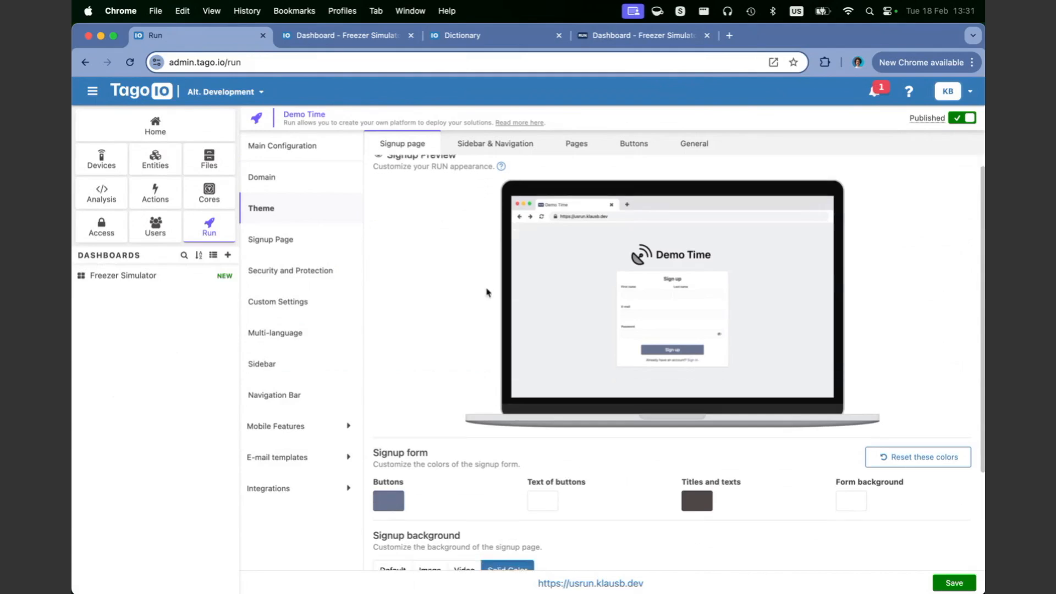
{"action": "scroll", "coordinate": [460, 333], "scroll_direction": "up", "scroll_amount": 3}
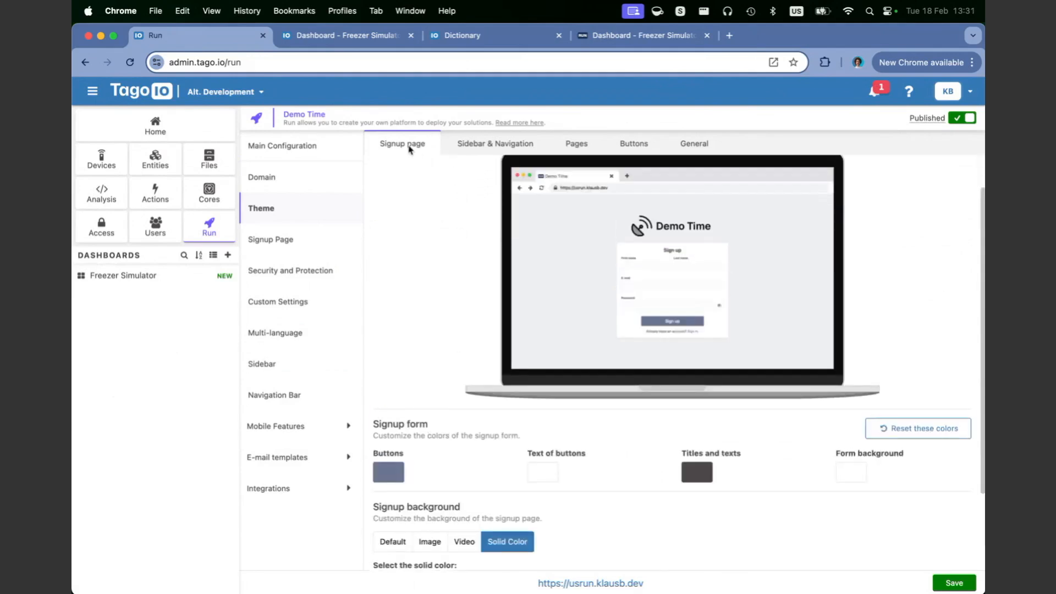
{"action": "left_click", "coordinate": [469, 146]}
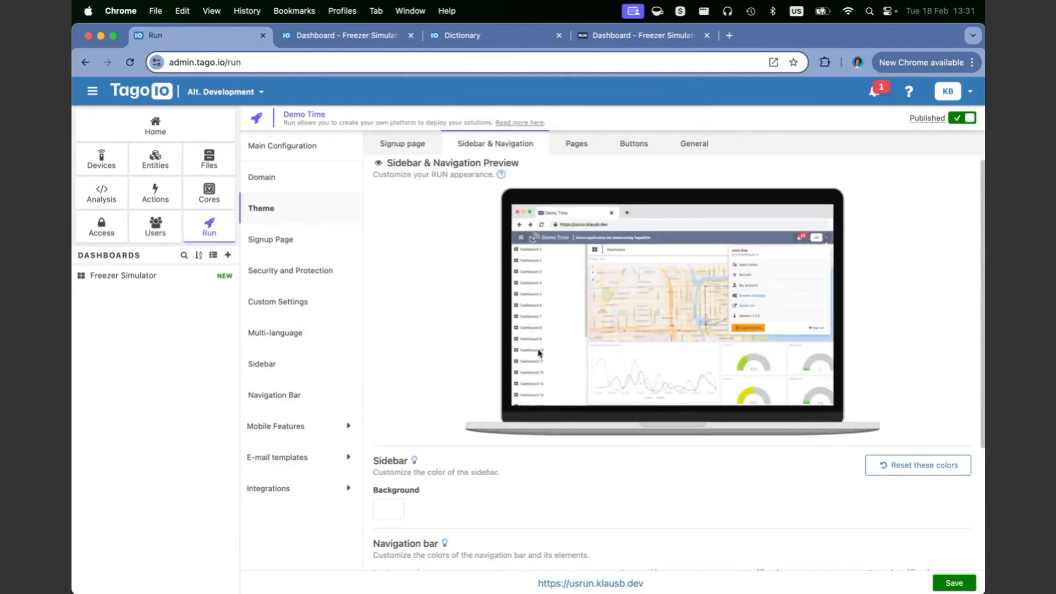
{"action": "scroll", "coordinate": [502, 372], "scroll_direction": "down", "scroll_amount": 5}
{"action": "scroll", "coordinate": [502, 372], "scroll_direction": "up", "scroll_amount": 5}
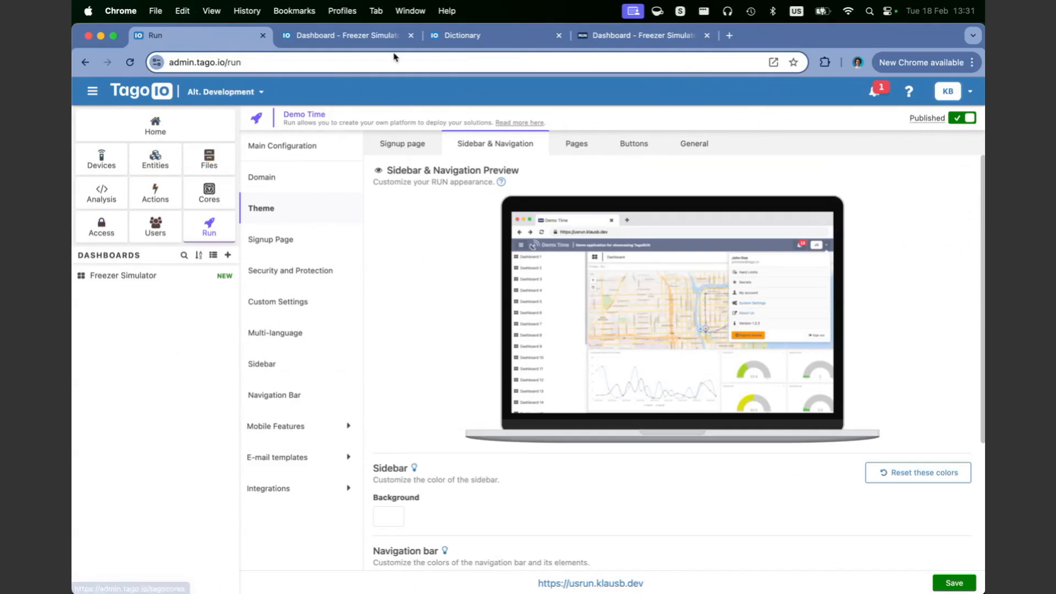
{"action": "left_click", "coordinate": [566, 139]}
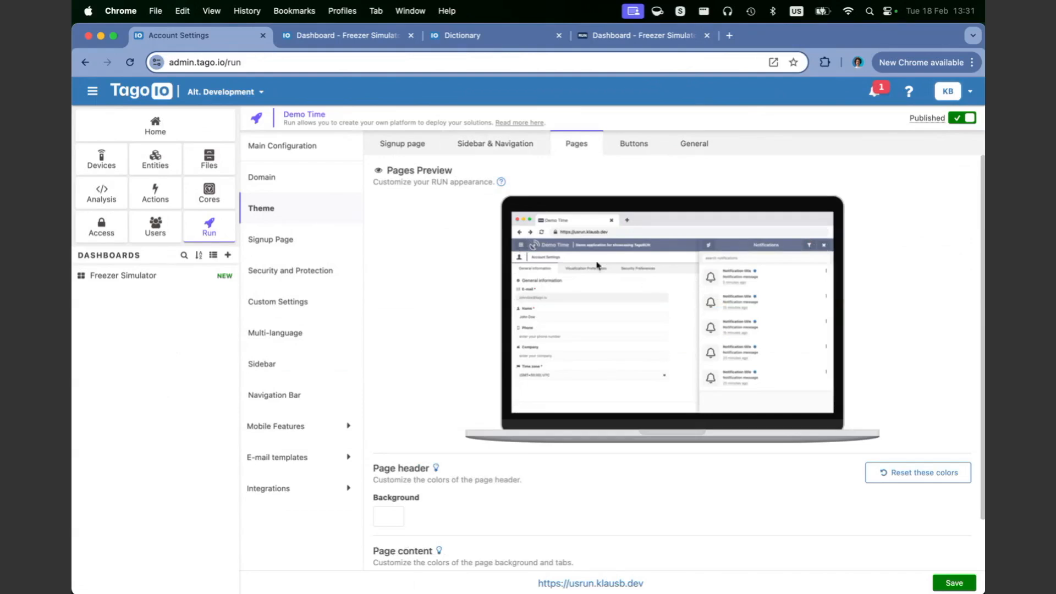
Step: Set the page content background to black and the page header background to #2B2B2B
{"action": "scroll", "coordinate": [647, 308], "scroll_direction": "down", "scroll_amount": 1}
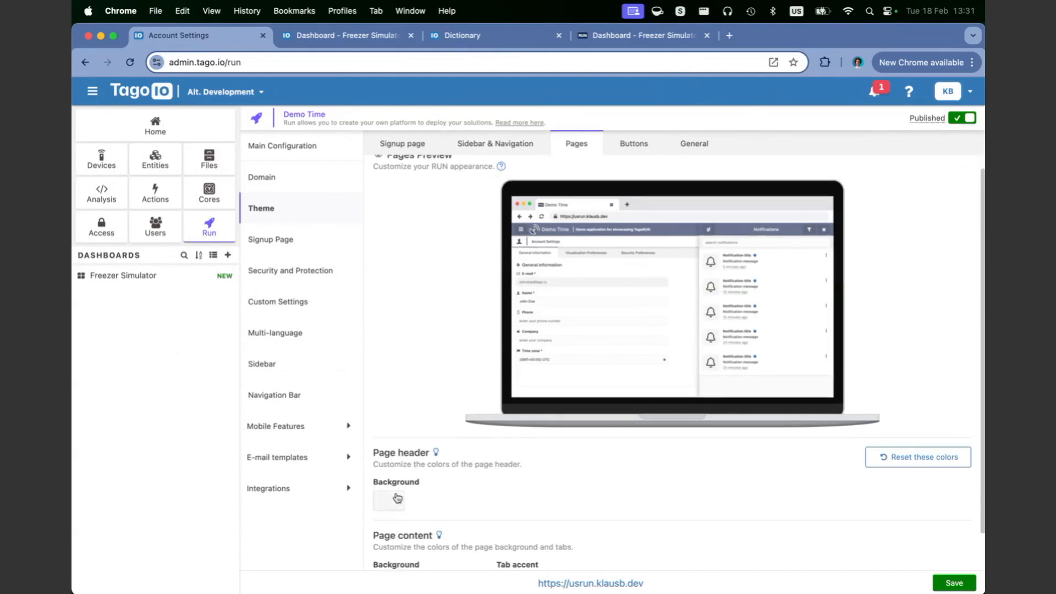
{"action": "scroll", "coordinate": [397, 513], "scroll_direction": "down", "scroll_amount": 1}
{"action": "left_click", "coordinate": [385, 564]}
{"action": "left_click_drag", "start_coordinate": [401, 495], "coordinate": [366, 514]}
{"action": "left_click", "coordinate": [518, 424]}
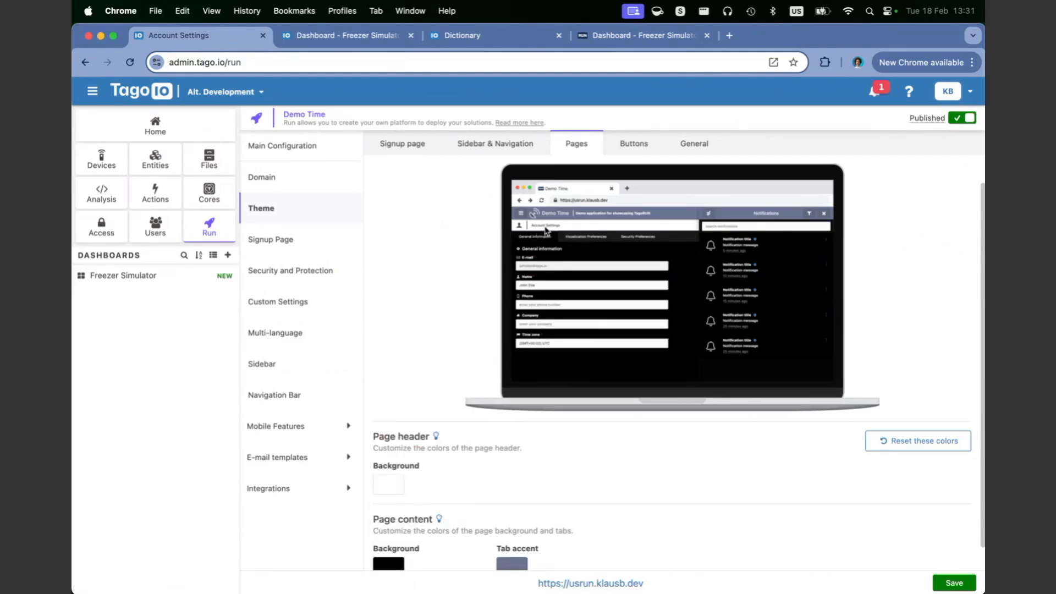
{"action": "left_click", "coordinate": [387, 483]}
{"action": "left_click_drag", "start_coordinate": [427, 391], "coordinate": [378, 404]}
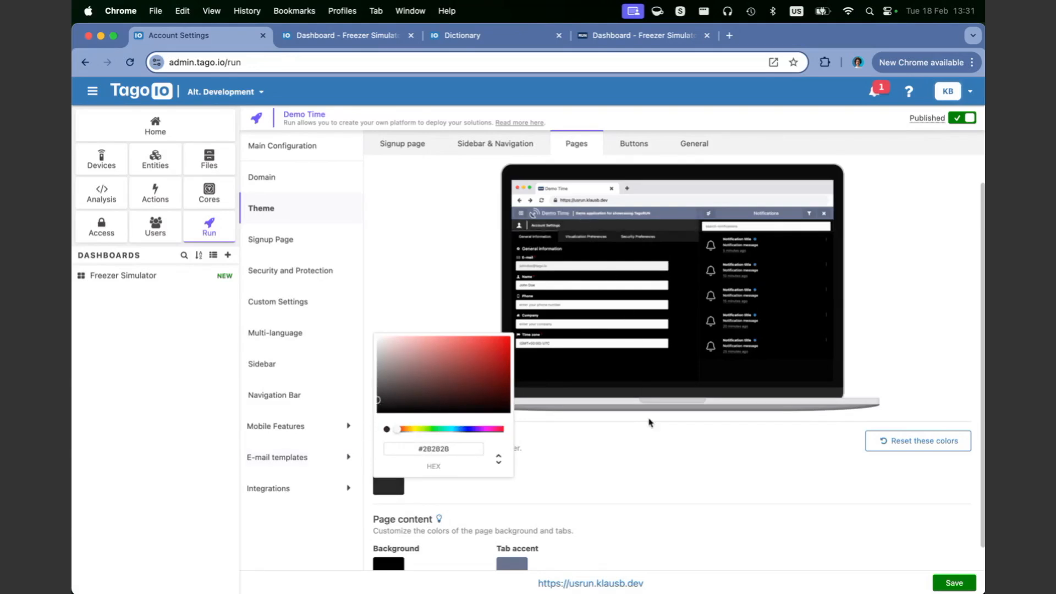
{"action": "left_click", "coordinate": [650, 495]}
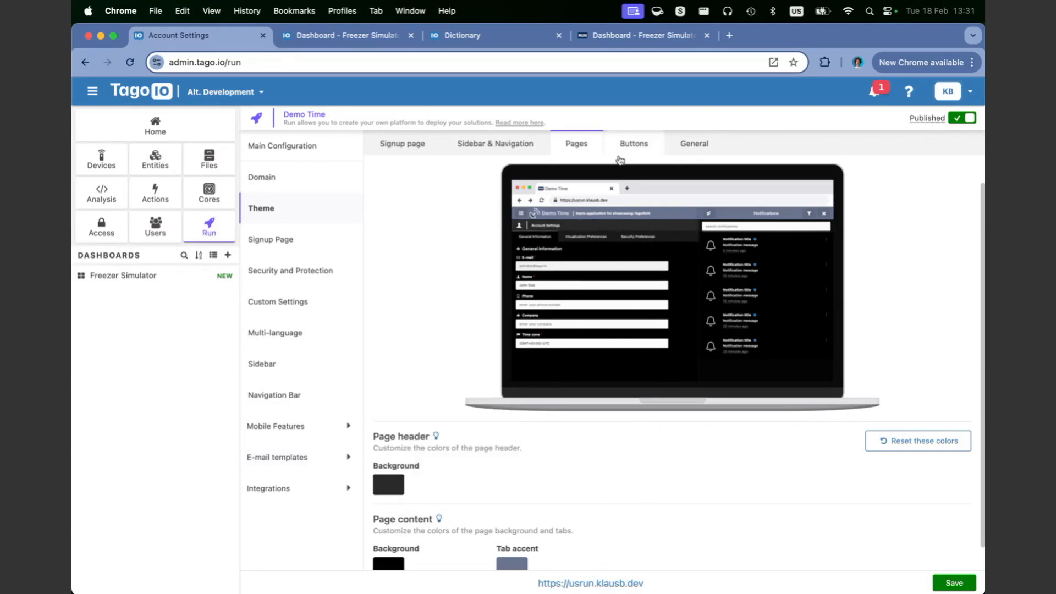
{"action": "scroll", "coordinate": [523, 532], "scroll_direction": "down", "scroll_amount": 1}
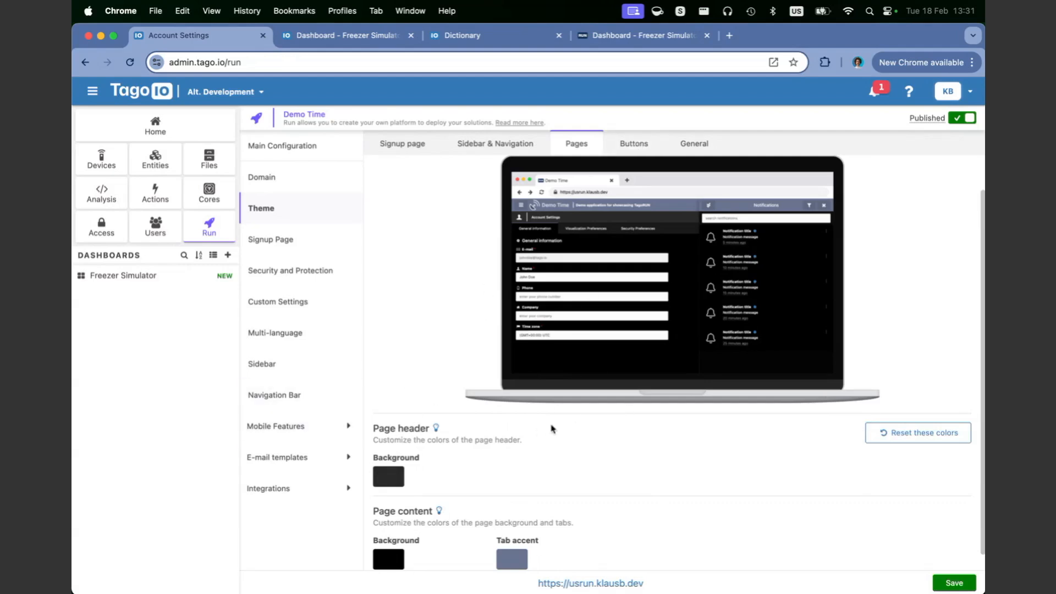
{"action": "left_click", "coordinate": [640, 145]}
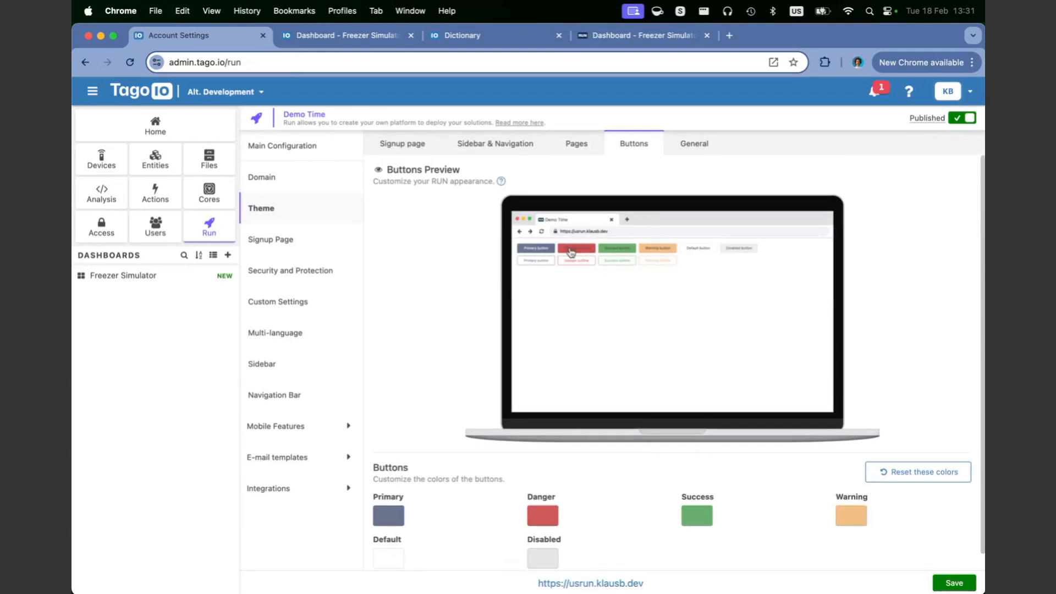
{"action": "left_click", "coordinate": [707, 143]}
{"action": "left_click", "coordinate": [635, 144]}
{"action": "left_click", "coordinate": [694, 145]}
{"action": "scroll", "coordinate": [413, 437], "scroll_direction": "down", "scroll_amount": 2}
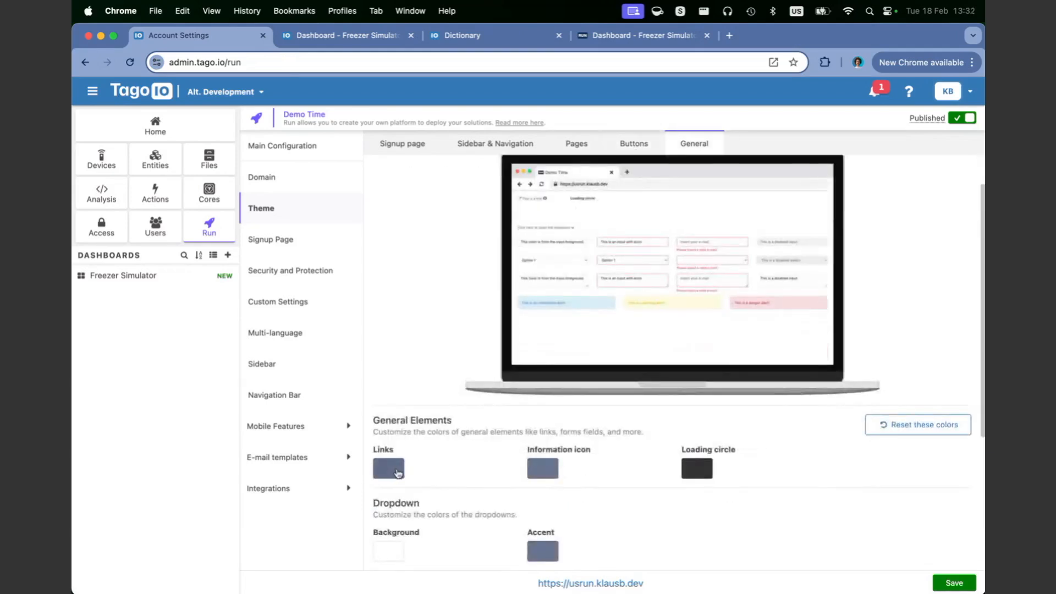
{"action": "left_click_drag", "start_coordinate": [684, 290], "coordinate": [725, 294]}
{"action": "scroll", "coordinate": [580, 345], "scroll_direction": "down", "scroll_amount": 7}
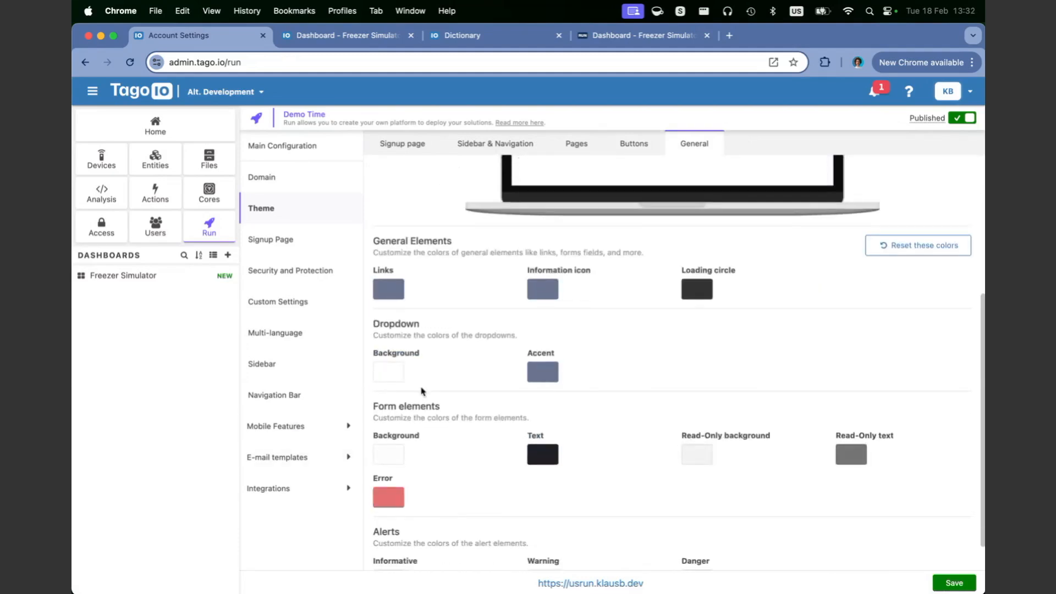
{"action": "scroll", "coordinate": [424, 392], "scroll_direction": "down", "scroll_amount": 2}
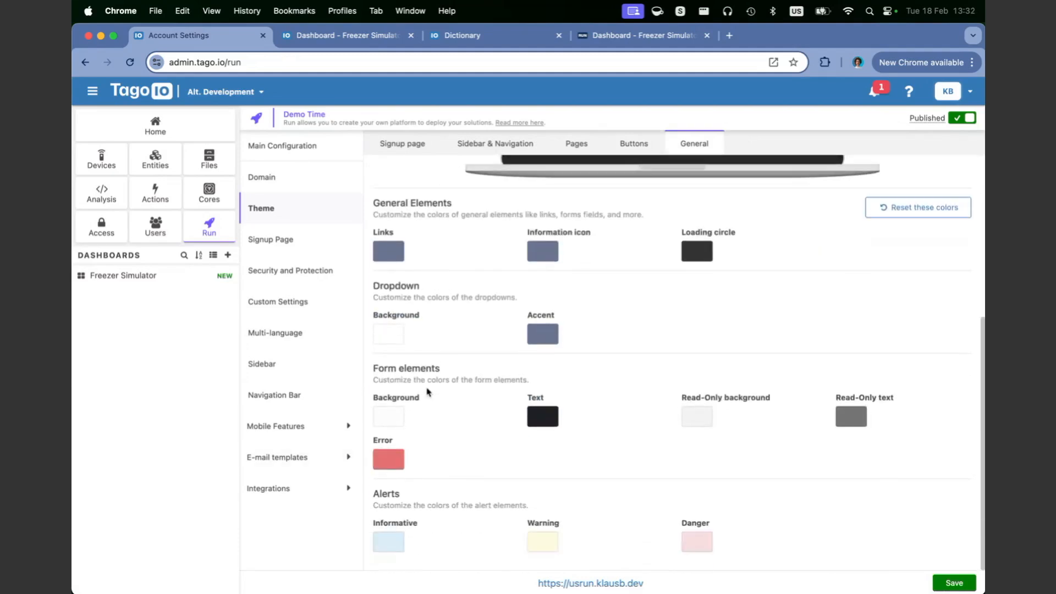
{"action": "left_click", "coordinate": [543, 341]}
{"action": "mouse_move", "coordinate": [622, 388]}
{"action": "left_mouse_down"}
{"action": "mouse_move", "coordinate": [630, 381]}
{"action": "mouse_move", "coordinate": [636, 390]}
{"action": "left_mouse_up"}
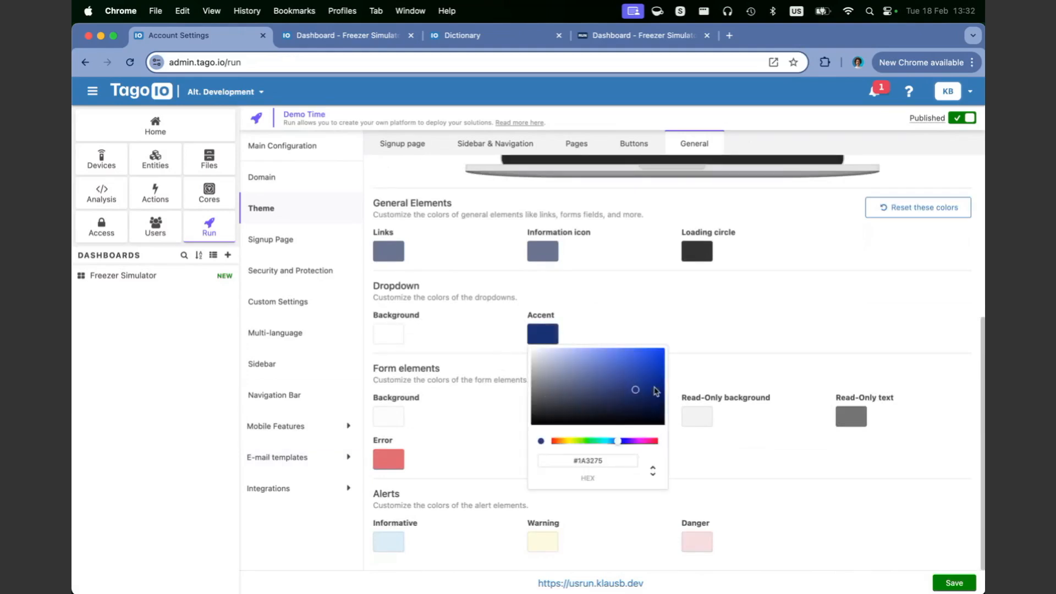
{"action": "left_click", "coordinate": [680, 337]}
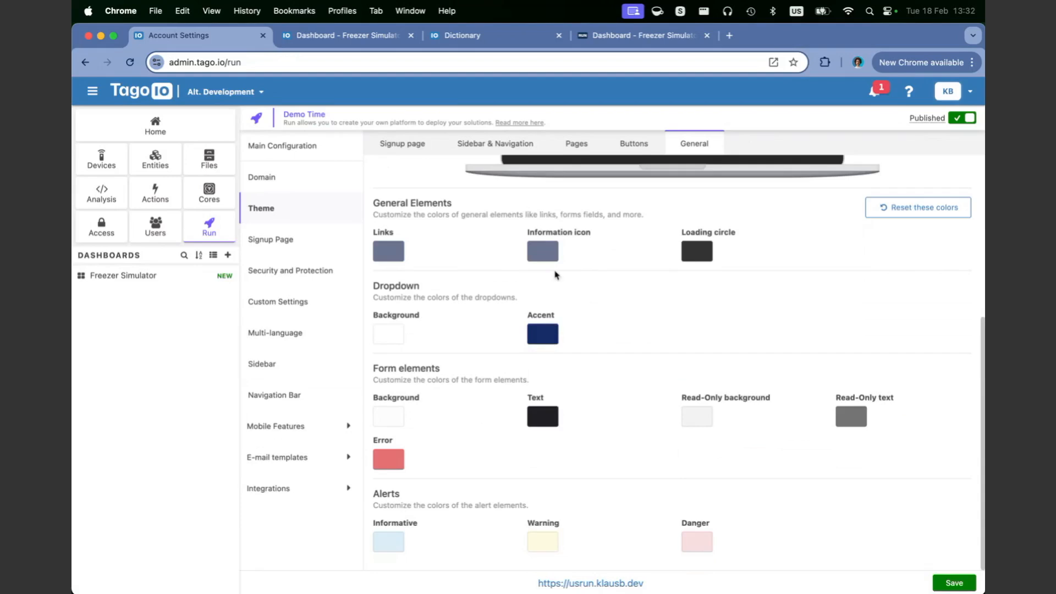
{"action": "left_click", "coordinate": [550, 253]}
{"action": "left_click", "coordinate": [580, 378]}
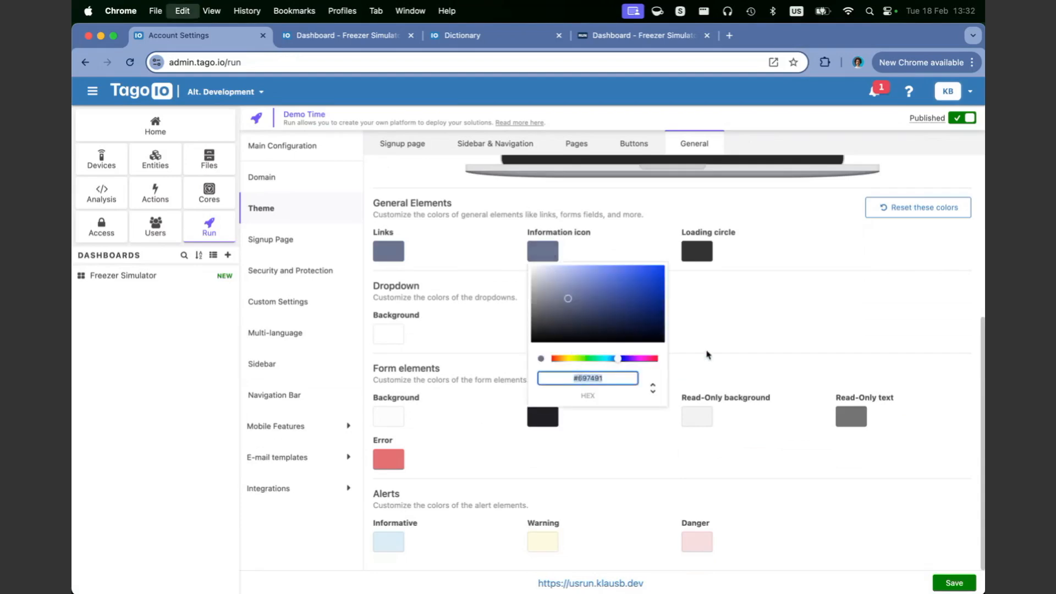
{"action": "left_click", "coordinate": [740, 342]}
{"action": "left_click", "coordinate": [547, 336]}
{"action": "left_click", "coordinate": [605, 465]}
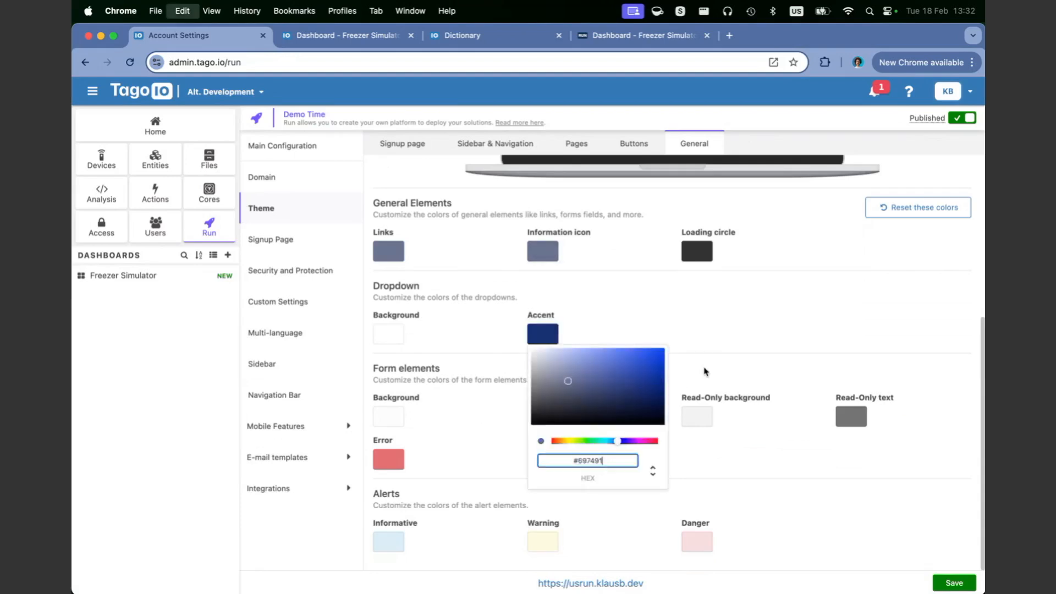
{"action": "left_click", "coordinate": [646, 333]}
{"action": "left_click", "coordinate": [540, 257]}
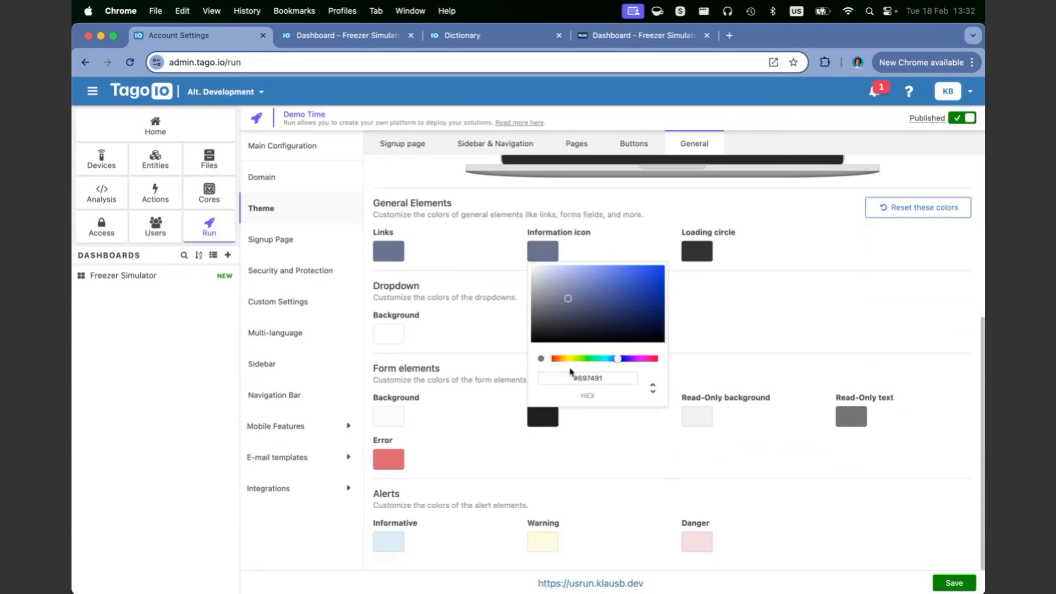
{"action": "left_click", "coordinate": [584, 253]}
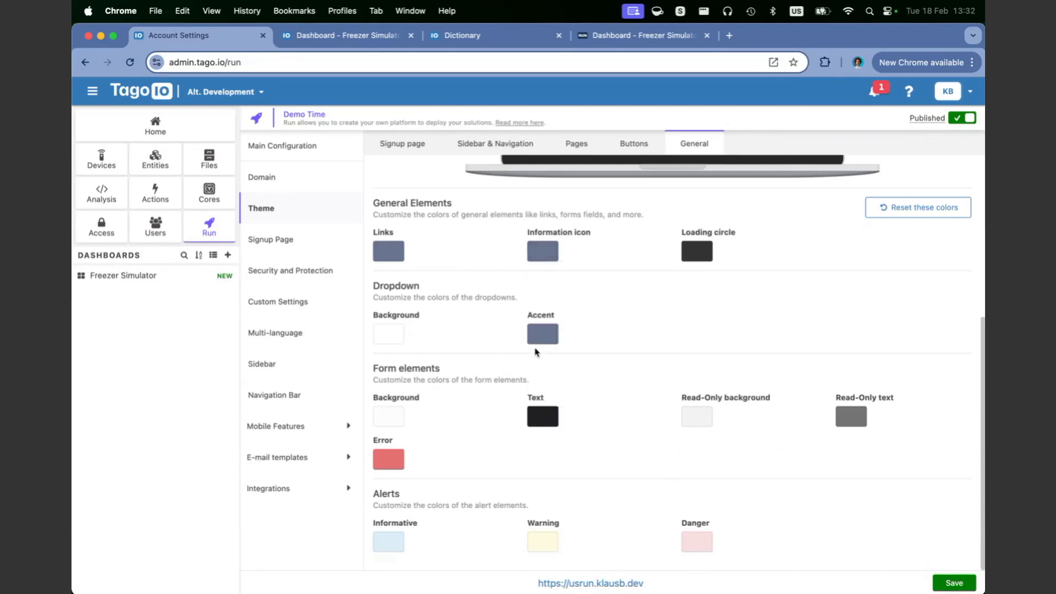
{"action": "left_click", "coordinate": [541, 253]}
{"action": "left_click", "coordinate": [592, 378]}
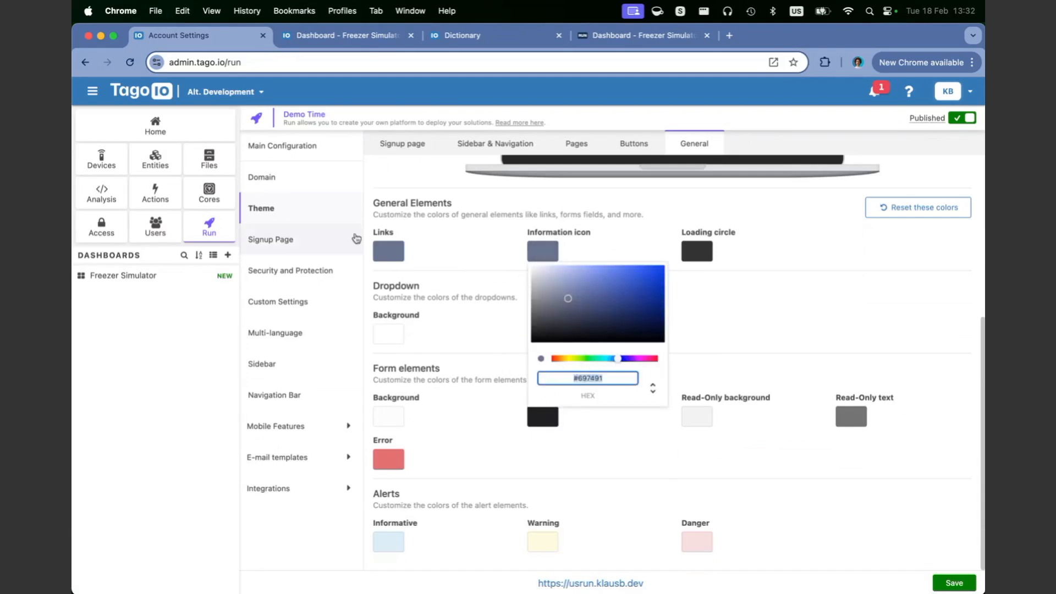
{"action": "left_click", "coordinate": [410, 267]}
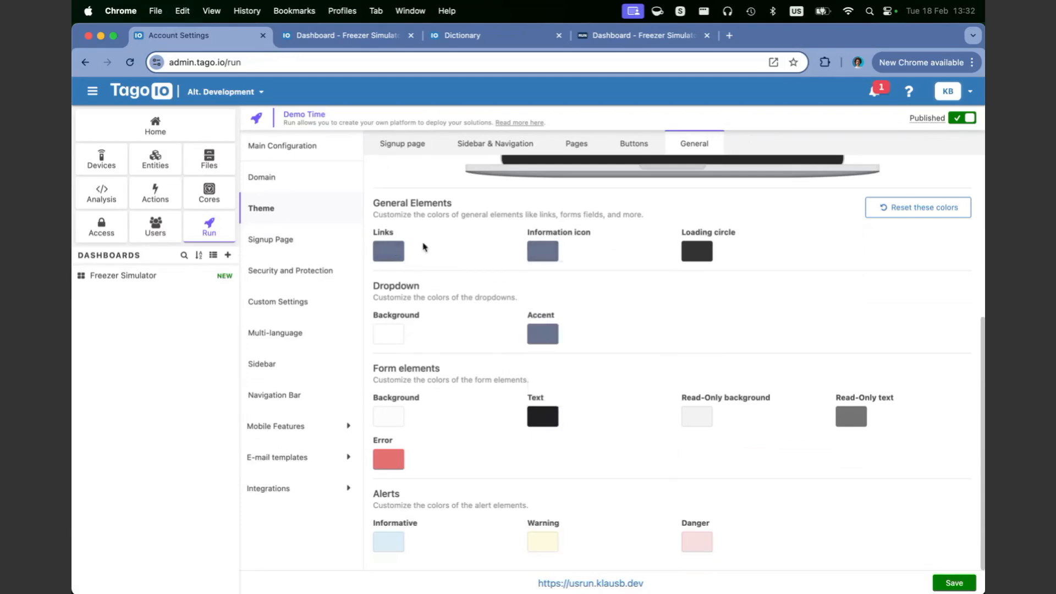
{"action": "left_click", "coordinate": [555, 336]}
{"action": "left_click", "coordinate": [582, 461]}
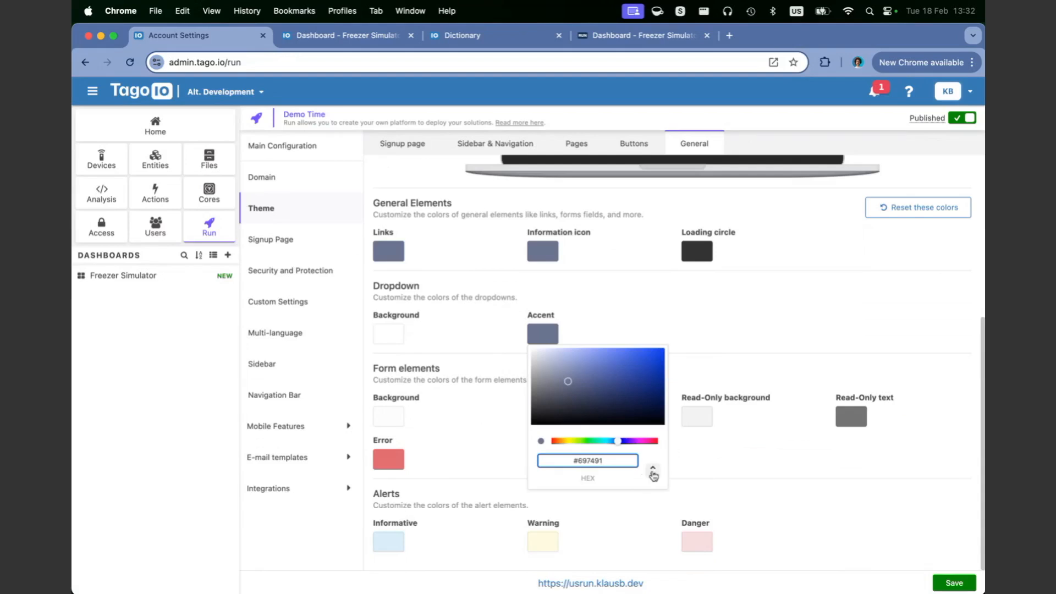
{"action": "left_click", "coordinate": [576, 281]}
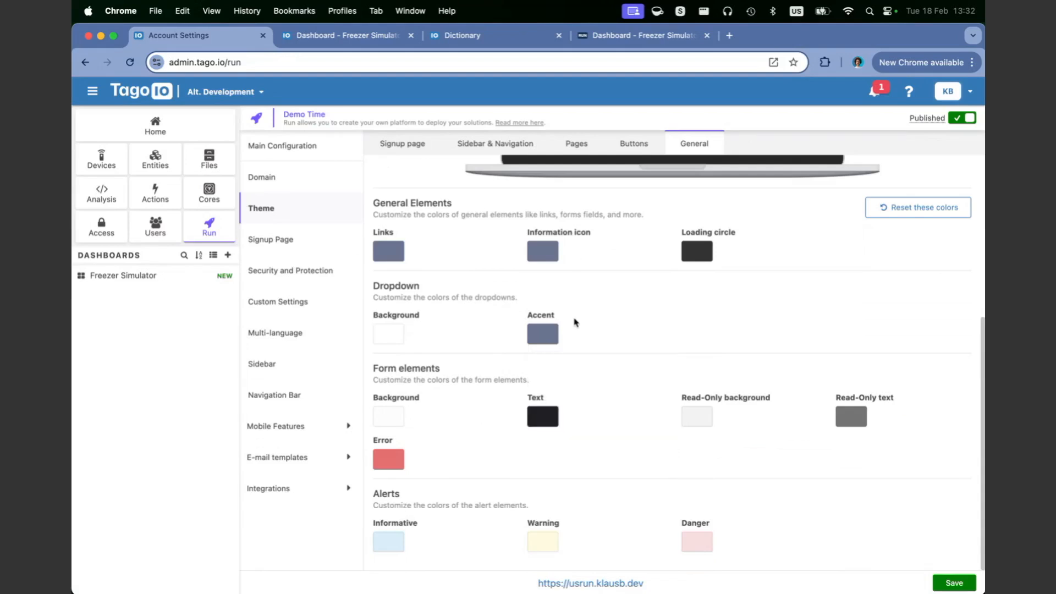
{"action": "left_click", "coordinate": [542, 264]}
{"action": "scroll", "coordinate": [379, 264], "scroll_direction": "up", "scroll_amount": 3}
{"action": "left_click", "coordinate": [389, 340]}
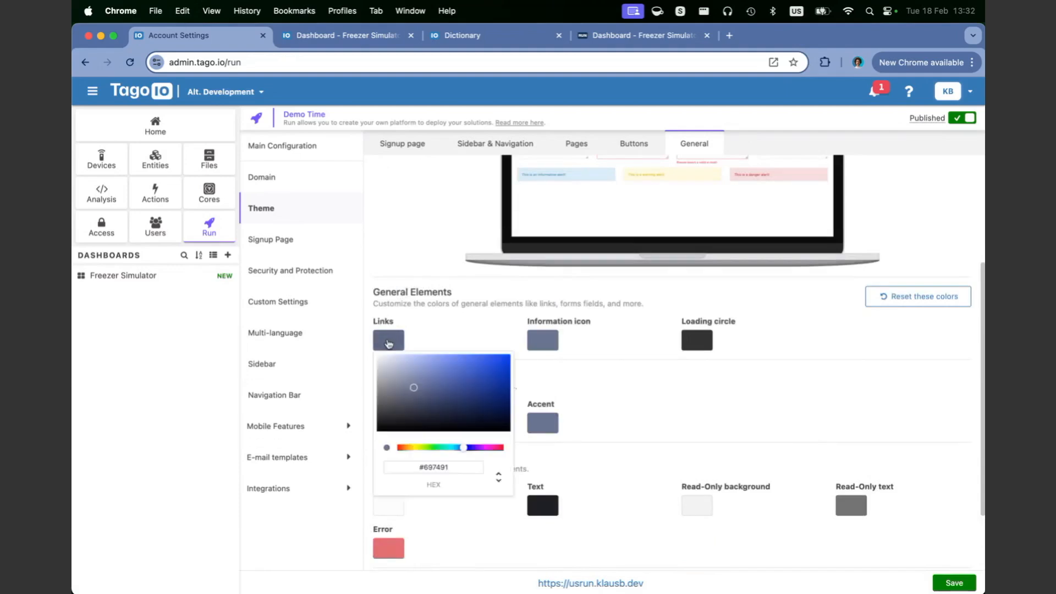
{"action": "left_click", "coordinate": [439, 466]}
{"action": "left_click", "coordinate": [572, 352]}
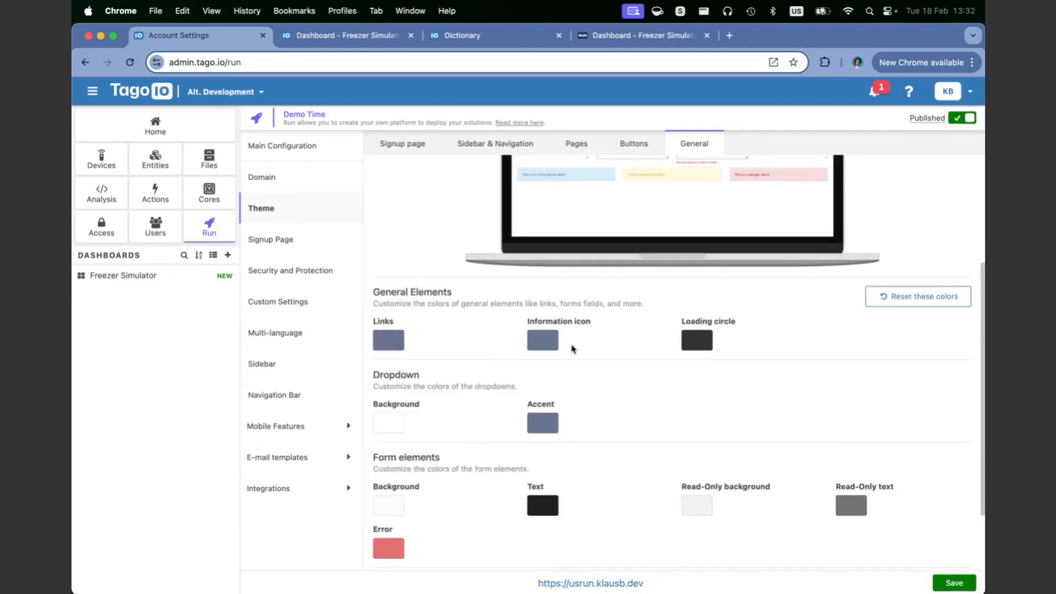
Step: Paste #697491 as the dropdown accent colour and switch its display to HSL values
{"action": "left_click", "coordinate": [545, 425]}
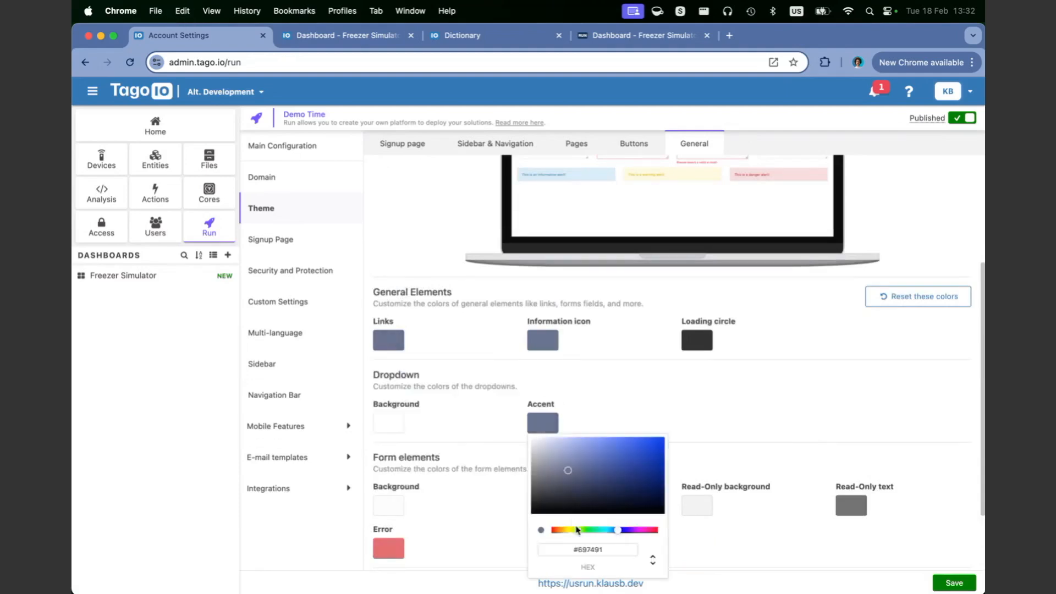
{"action": "left_click", "coordinate": [585, 549]}
{"action": "double_click", "coordinate": [584, 549]}
{"action": "type", "text": "#697491"}
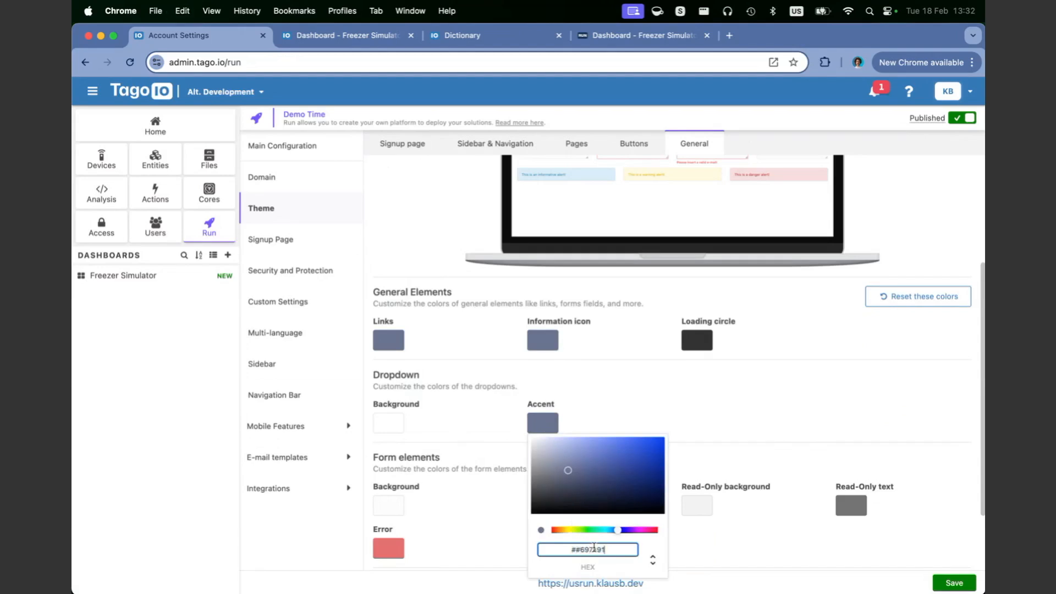
{"action": "double_click", "coordinate": [594, 549]}
{"action": "type", "text": "#697491"}
{"action": "triple_click", "coordinate": [594, 549]}
{"action": "type", "text": "#697491"}
{"action": "left_click", "coordinate": [648, 562]}
{"action": "left_click", "coordinate": [651, 561]}
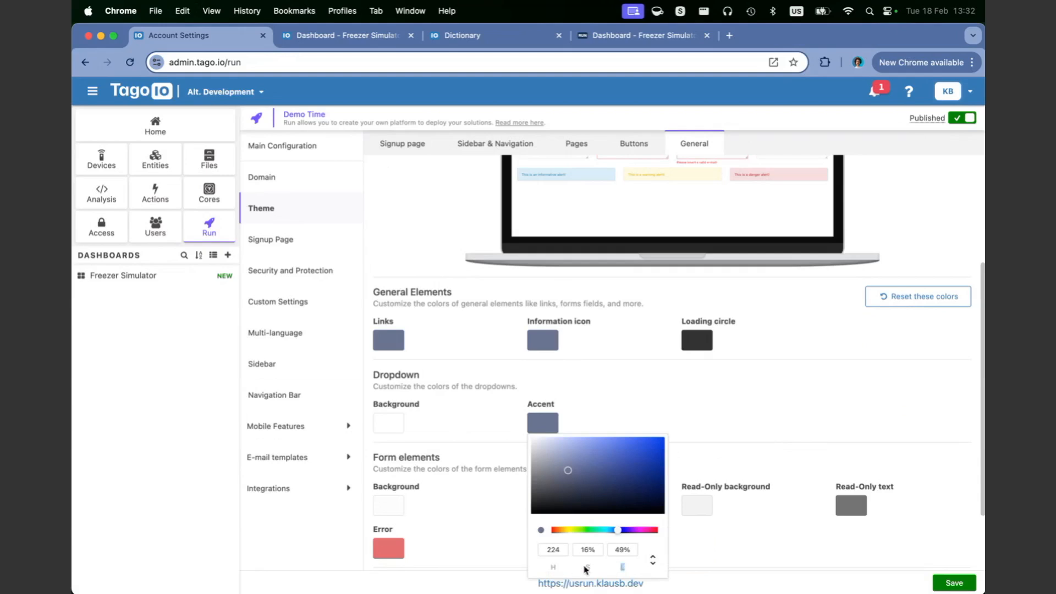
Step: Lower the accent's lightness from 49% and raise its saturation to about 31%
{"action": "left_click", "coordinate": [622, 549]}
{"action": "double_click", "coordinate": [621, 549]}
{"action": "type", "text": "29"}
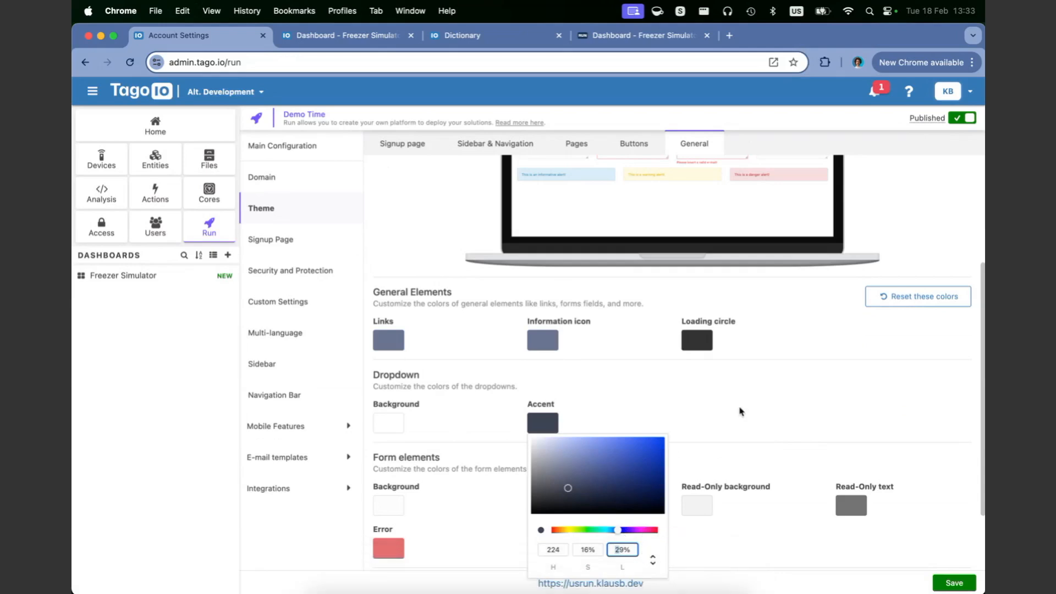
{"action": "type", "text": "7"}
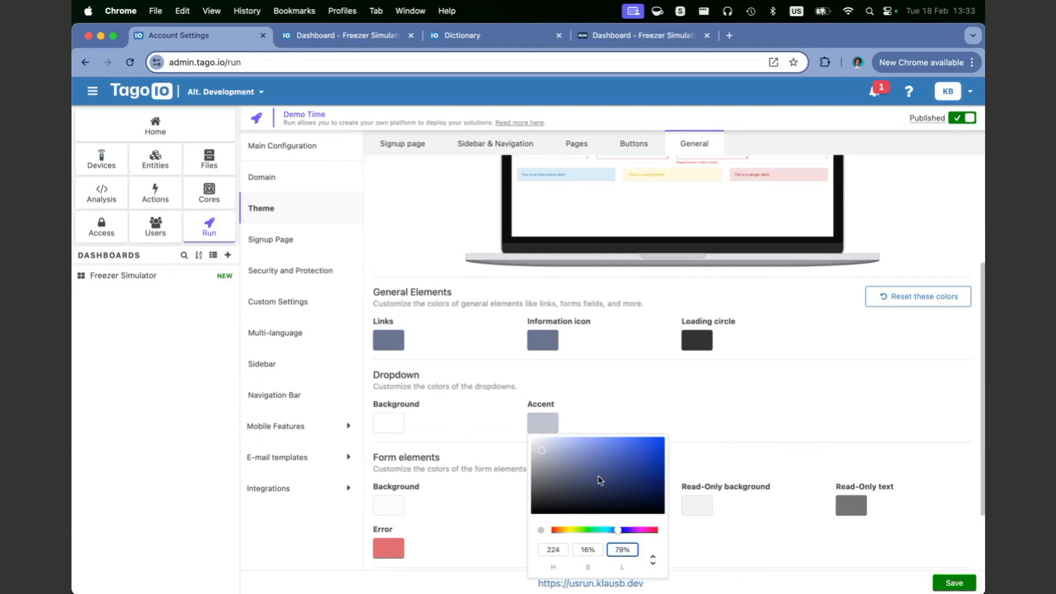
{"action": "mouse_move", "coordinate": [542, 452]}
{"action": "left_mouse_down"}
{"action": "mouse_move", "coordinate": [548, 469]}
{"action": "mouse_move", "coordinate": [571, 463]}
{"action": "mouse_move", "coordinate": [580, 474]}
{"action": "left_mouse_up"}
{"action": "left_click", "coordinate": [684, 423]}
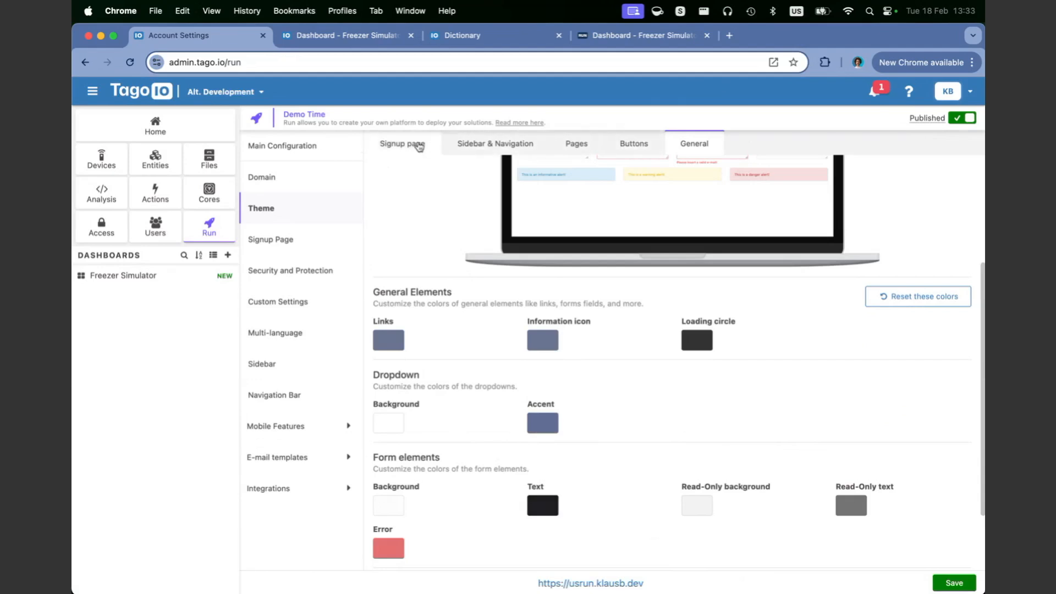
{"action": "scroll", "coordinate": [450, 174], "scroll_direction": "up", "scroll_amount": 3}
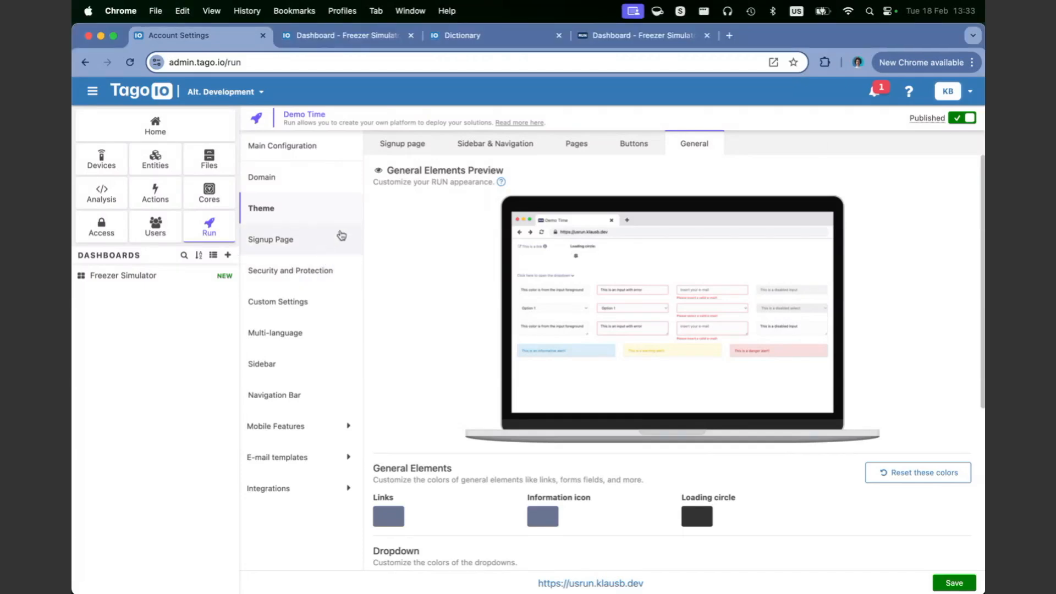
{"action": "left_click", "coordinate": [292, 246]}
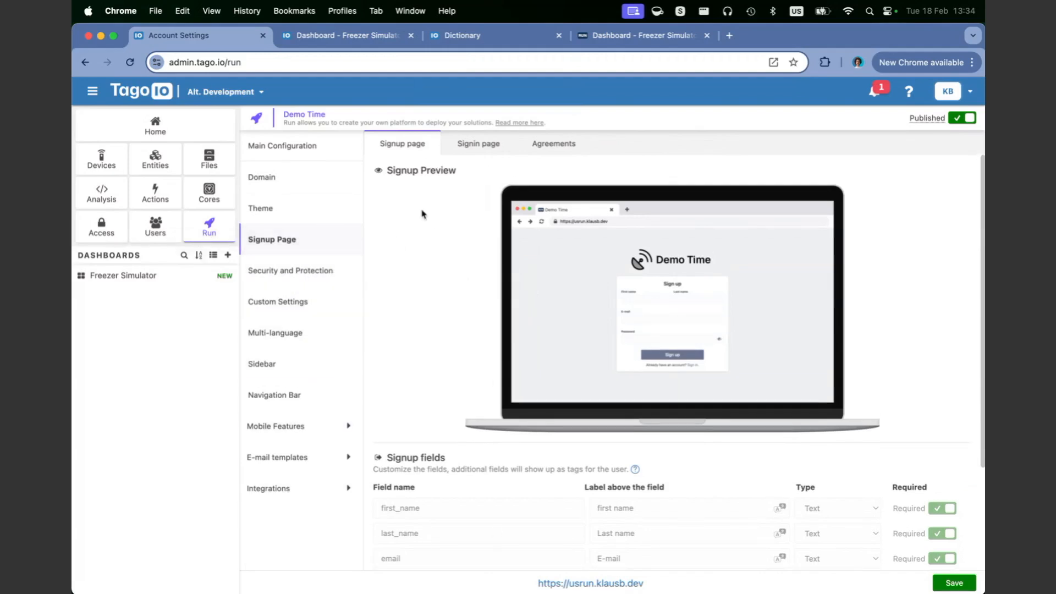
Step: Scroll the Signup Page down to the signup fields and terms-and-conditions sections
{"action": "scroll", "coordinate": [590, 374], "scroll_direction": "down", "scroll_amount": 5}
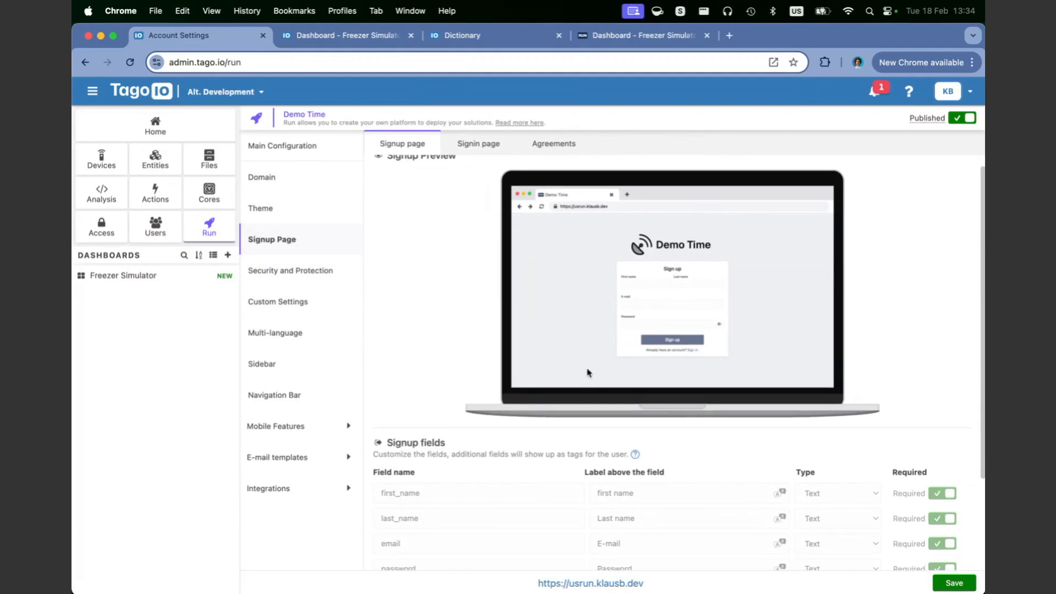
{"action": "left_click_drag", "start_coordinate": [385, 332], "coordinate": [456, 334]}
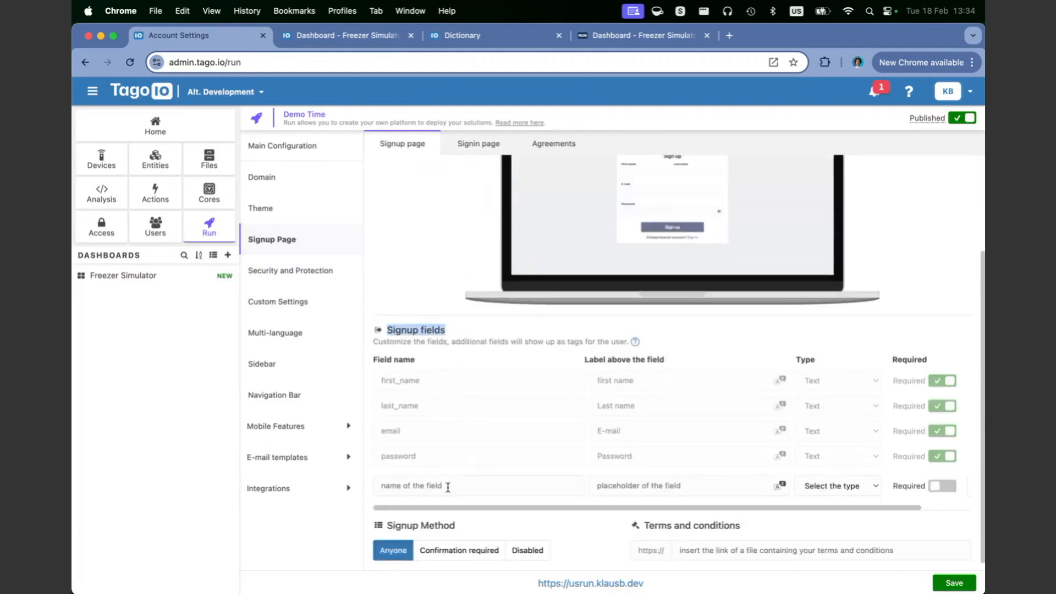
{"action": "scroll", "coordinate": [655, 308], "scroll_direction": "up", "scroll_amount": 1}
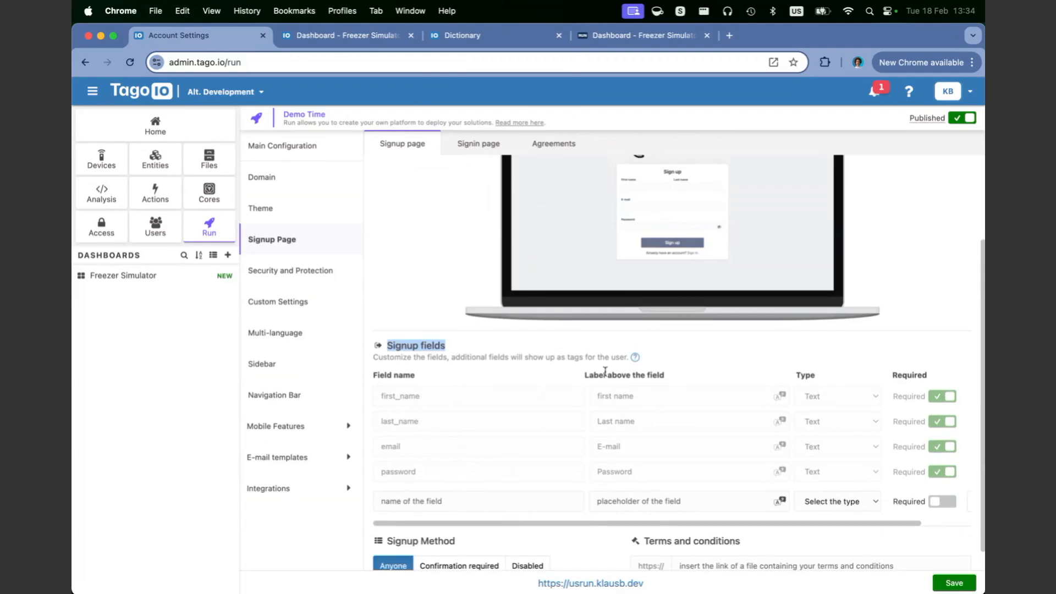
Step: Add a required Text signup field named company with the label Company
{"action": "left_click", "coordinate": [499, 501]}
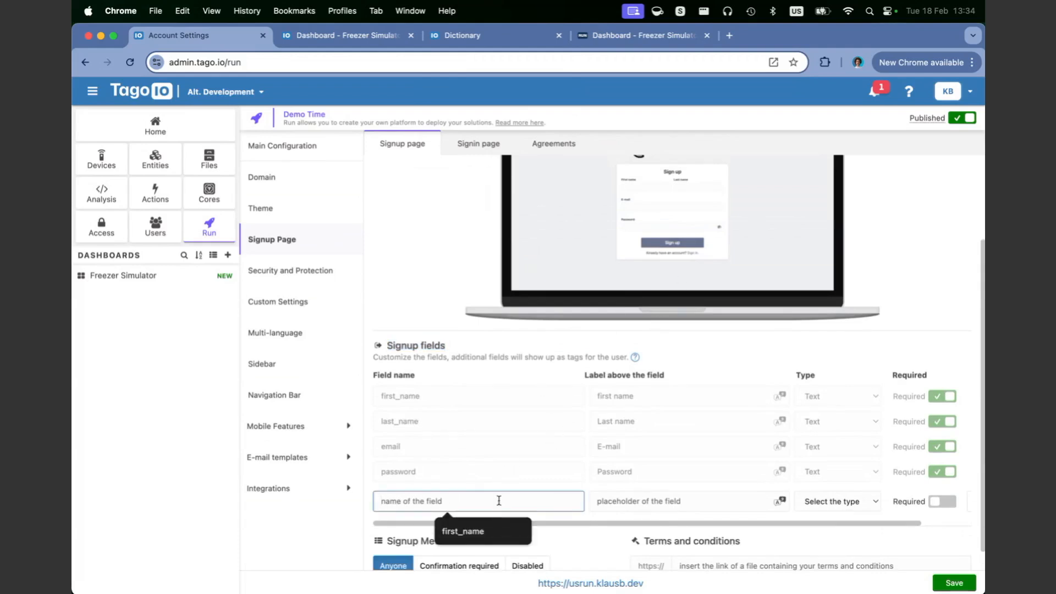
{"action": "type", "text": "company"}
{"action": "left_click", "coordinate": [681, 502]}
{"action": "type", "text": "Compan"}
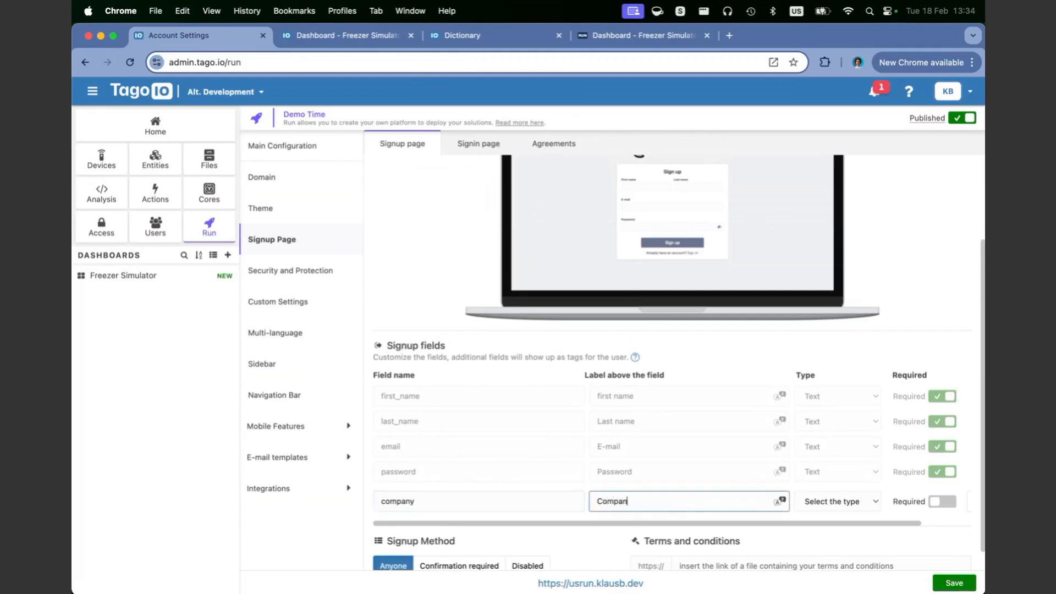
{"action": "left_click", "coordinate": [876, 502]}
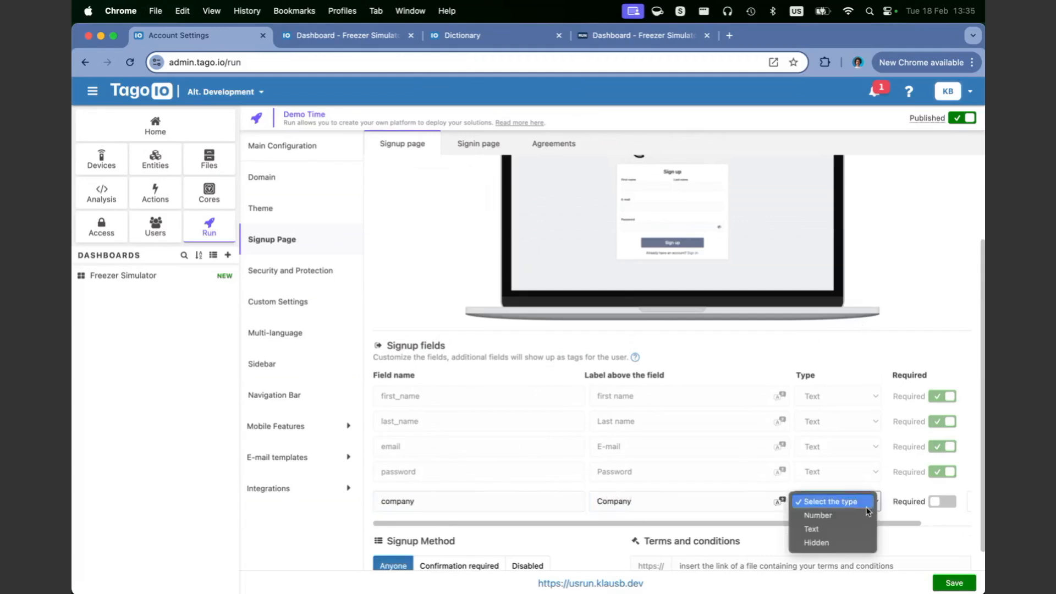
{"action": "left_click", "coordinate": [837, 530]}
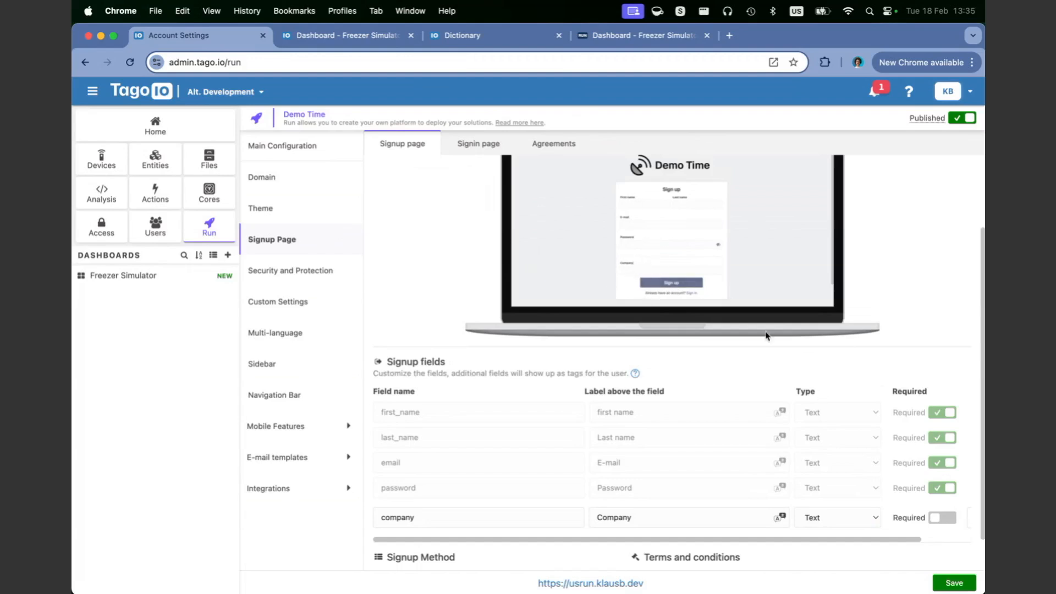
{"action": "left_click", "coordinate": [937, 518]}
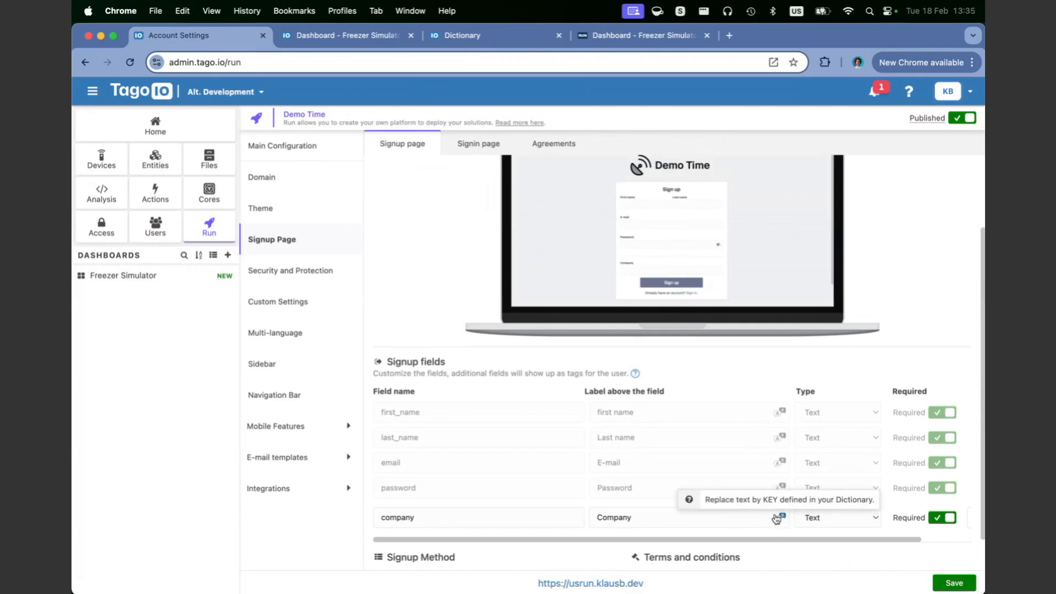
Step: Swap the Company label for the #DEMO.MILES# dictionary key, then retype Company over it
{"action": "double_click", "coordinate": [725, 515]}
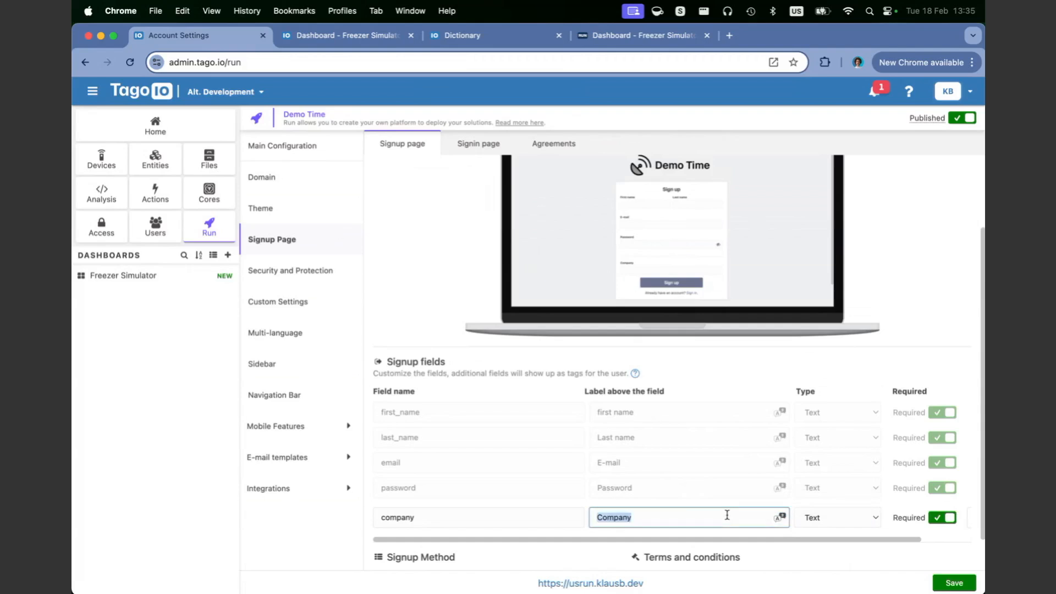
{"action": "key", "text": "BackSpace"}
{"action": "left_click", "coordinate": [780, 517]}
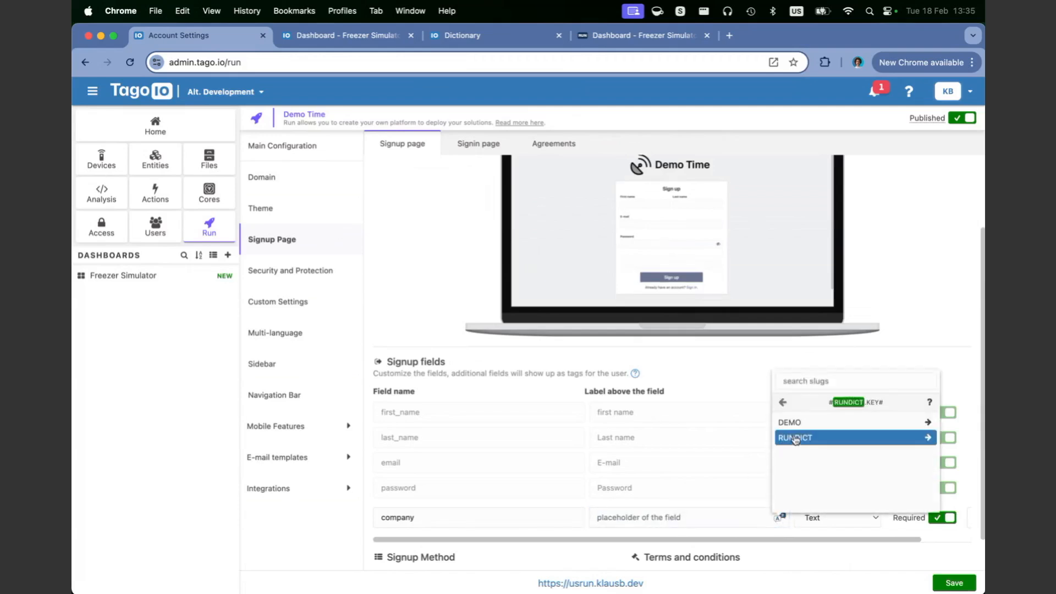
{"action": "left_click", "coordinate": [809, 427]}
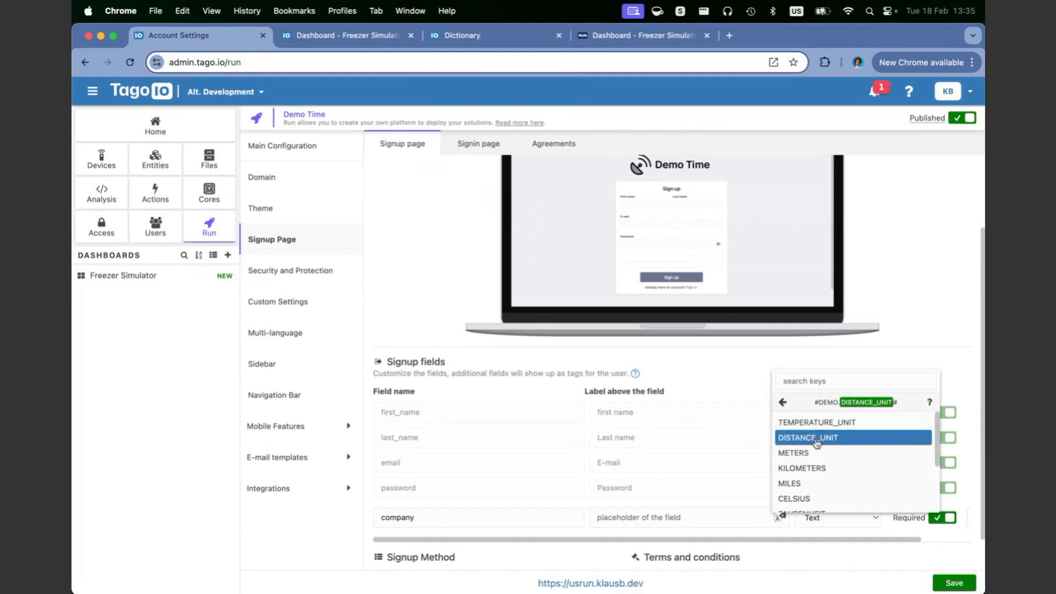
{"action": "left_click", "coordinate": [809, 485]}
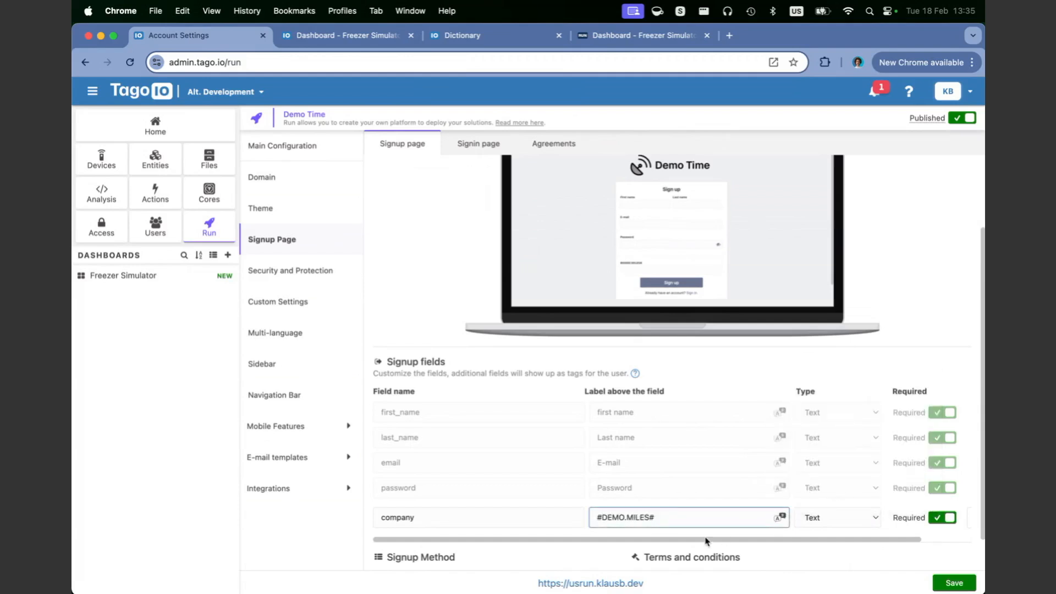
{"action": "triple_click", "coordinate": [675, 521]}
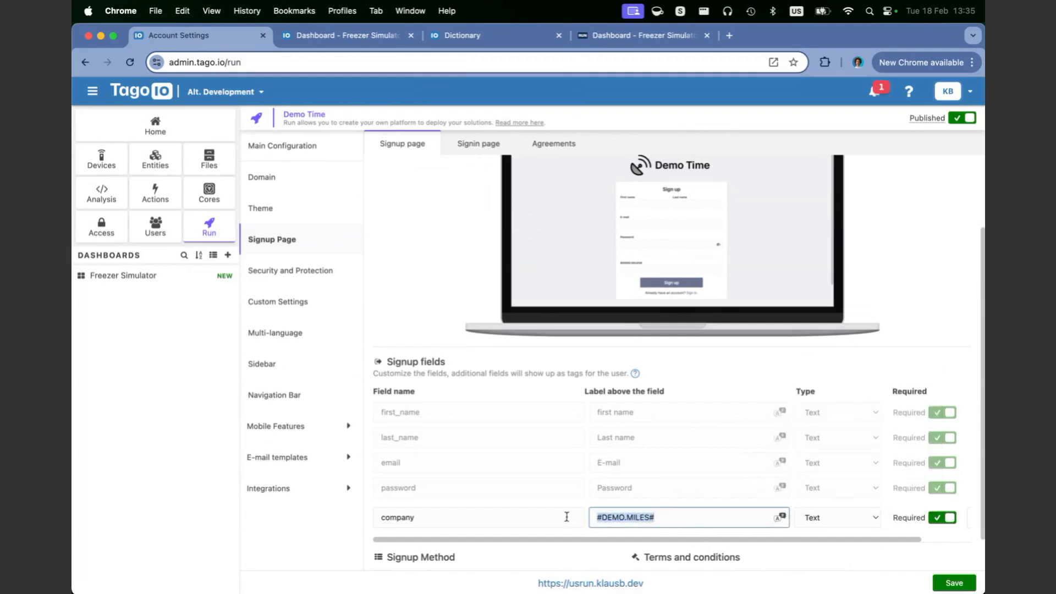
{"action": "type", "text": "Company"}
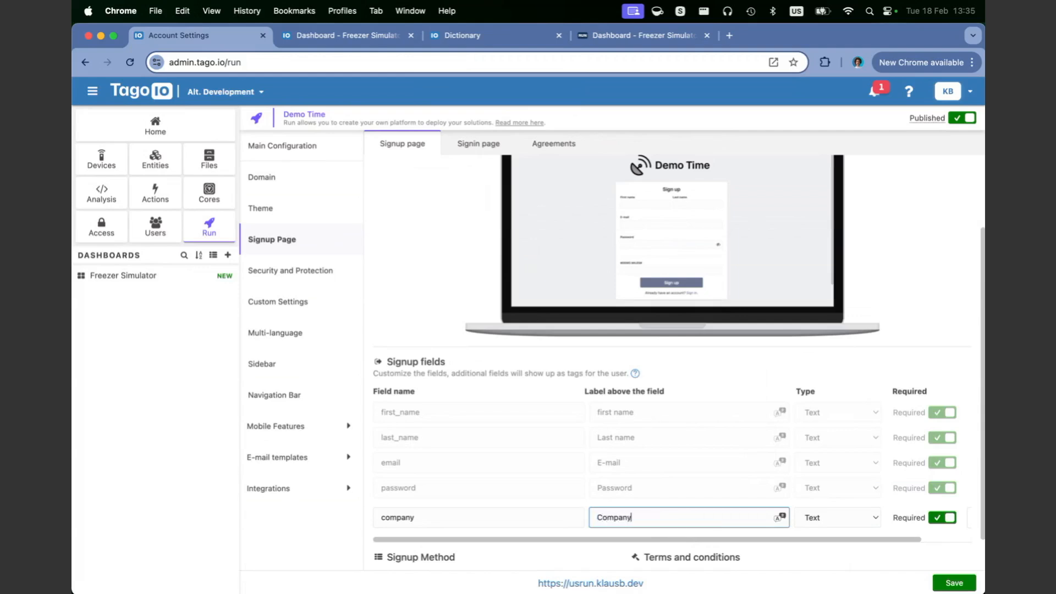
Step: Reselect the Company label, dismiss the dictionary list, and go to the Demo Dictionary page
{"action": "scroll", "coordinate": [630, 522], "scroll_direction": "down", "scroll_amount": 1}
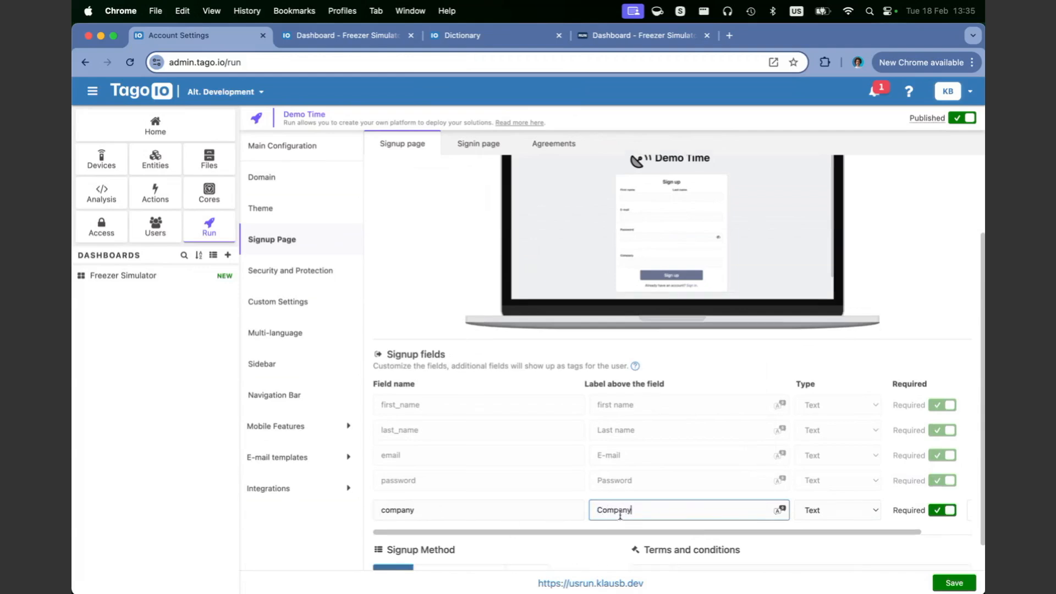
{"action": "double_click", "coordinate": [624, 510]}
{"action": "left_click", "coordinate": [783, 512]}
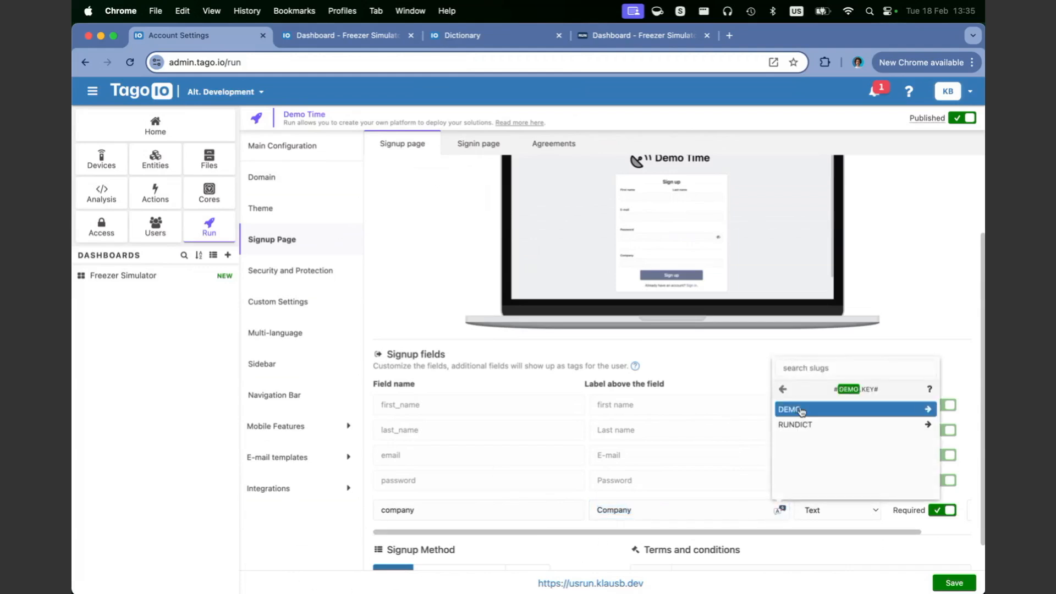
{"action": "double_click", "coordinate": [649, 510]}
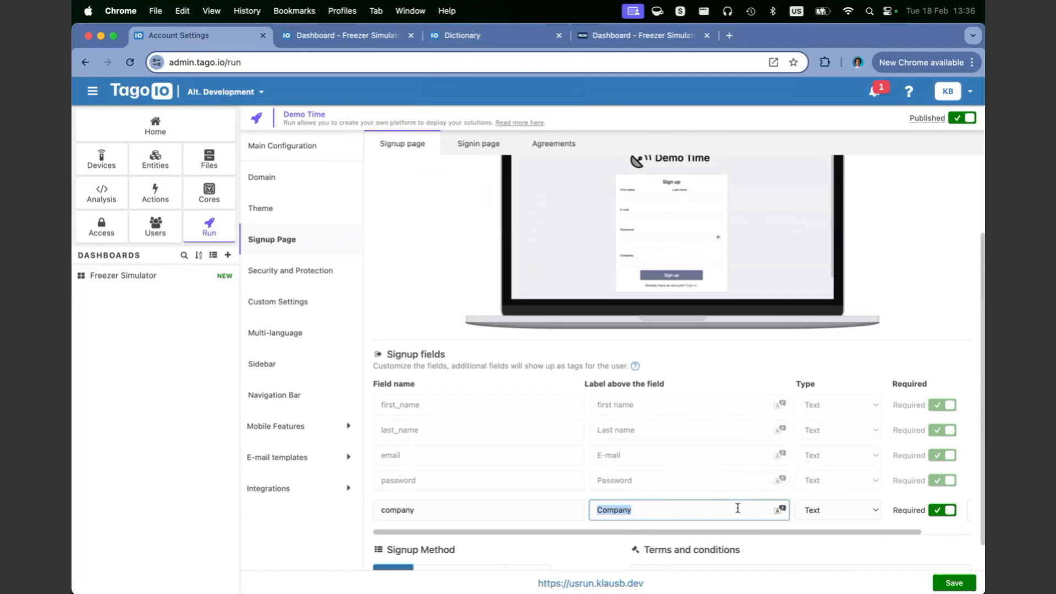
{"action": "left_click", "coordinate": [512, 35]}
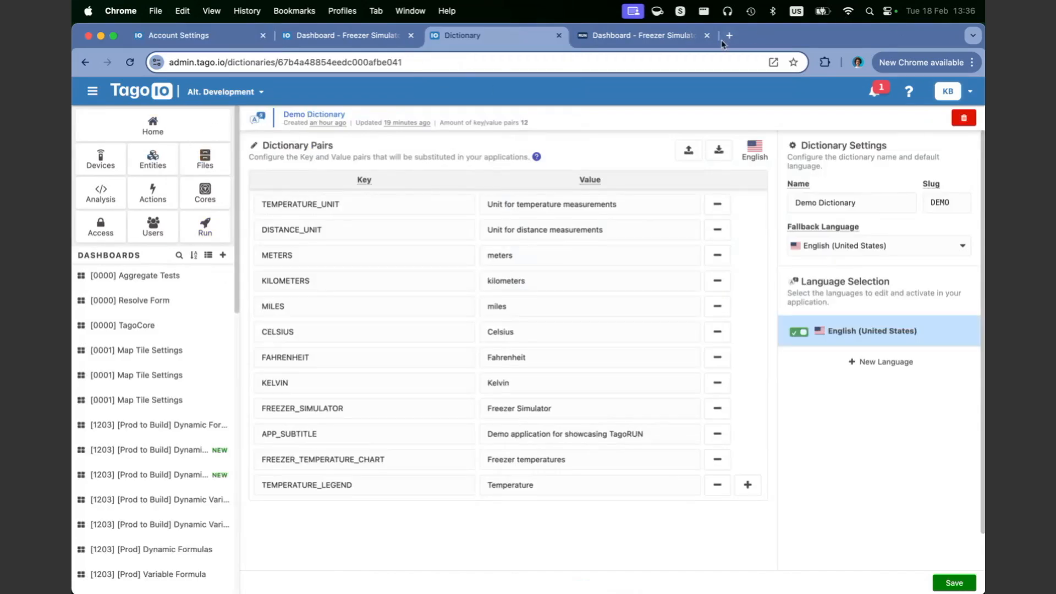
Step: Load admin.tago.io in a new tab and start a new dictionary from the Dictionaries list
{"action": "key", "text": "super+t"}
{"action": "type", "text": "ad"}
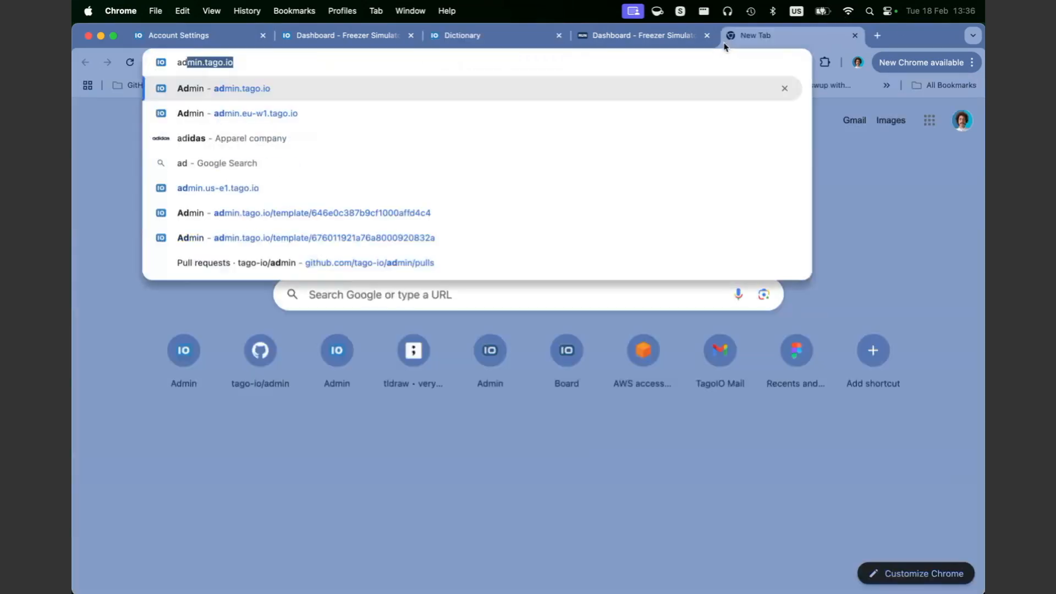
{"action": "key", "text": "Return"}
{"action": "left_click", "coordinate": [958, 95]}
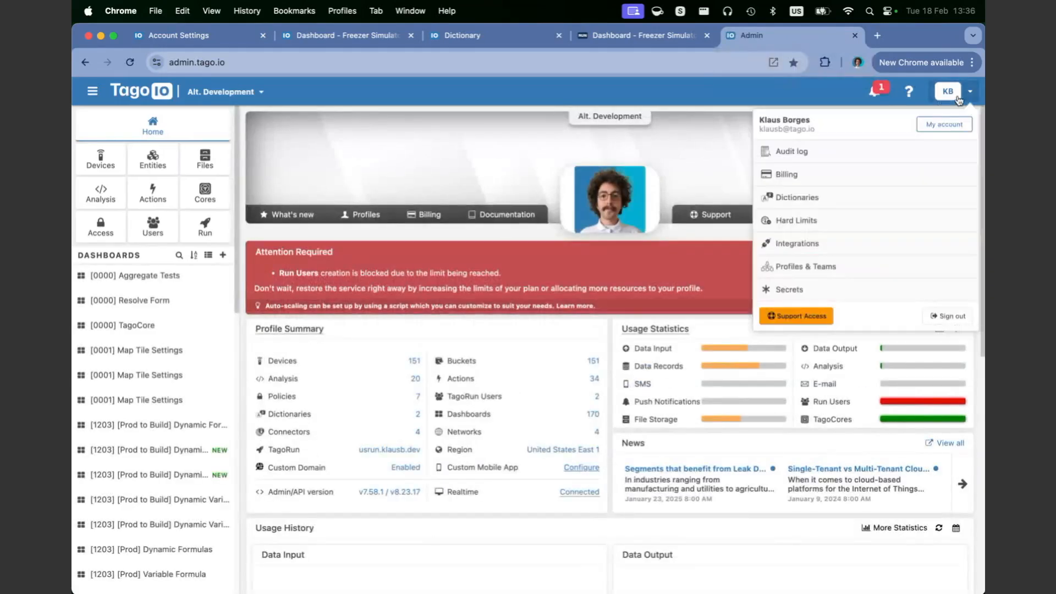
{"action": "left_click", "coordinate": [847, 203]}
{"action": "left_click", "coordinate": [905, 120]}
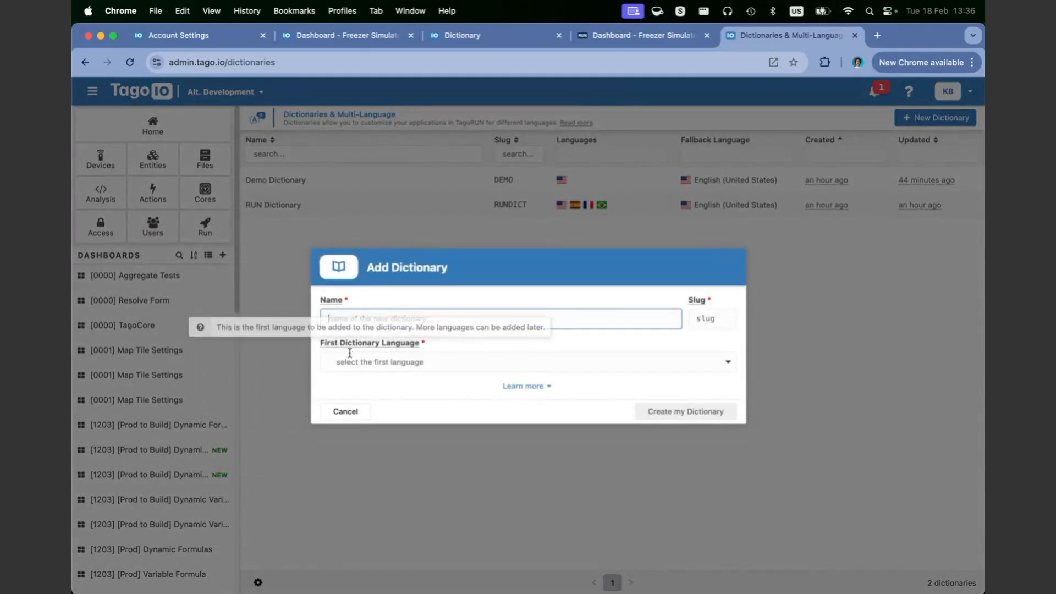
Step: Name the new dictionary Application Dictionary and shorten its slug to APP
{"action": "type", "text": "My"}
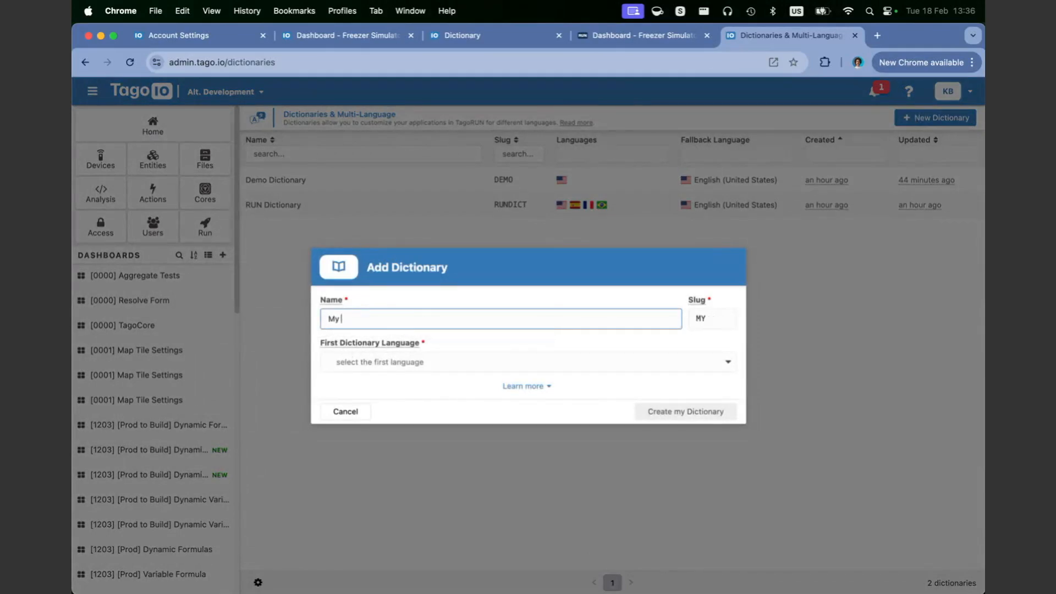
{"action": "key", "text": "BackSpace"}
{"action": "type", "text": "Application Dictionar"}
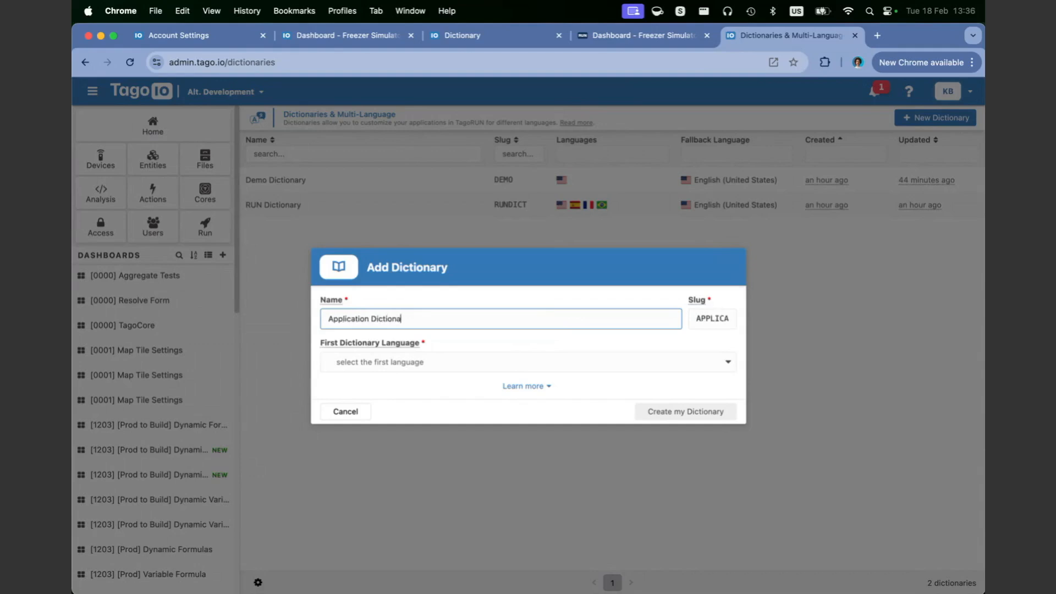
{"action": "left_click", "coordinate": [707, 322]}
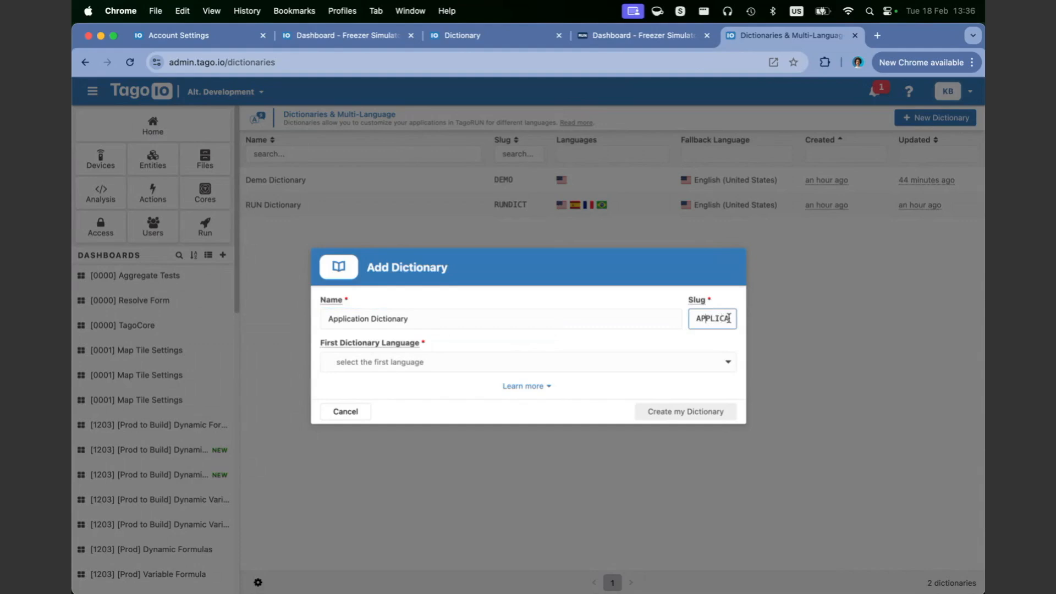
{"action": "left_click_drag", "start_coordinate": [710, 320], "coordinate": [730, 320]}
{"action": "key", "text": "BackSpace"}
{"action": "left_click_drag", "start_coordinate": [729, 324], "coordinate": [691, 323]}
{"action": "left_click", "coordinate": [482, 36]}
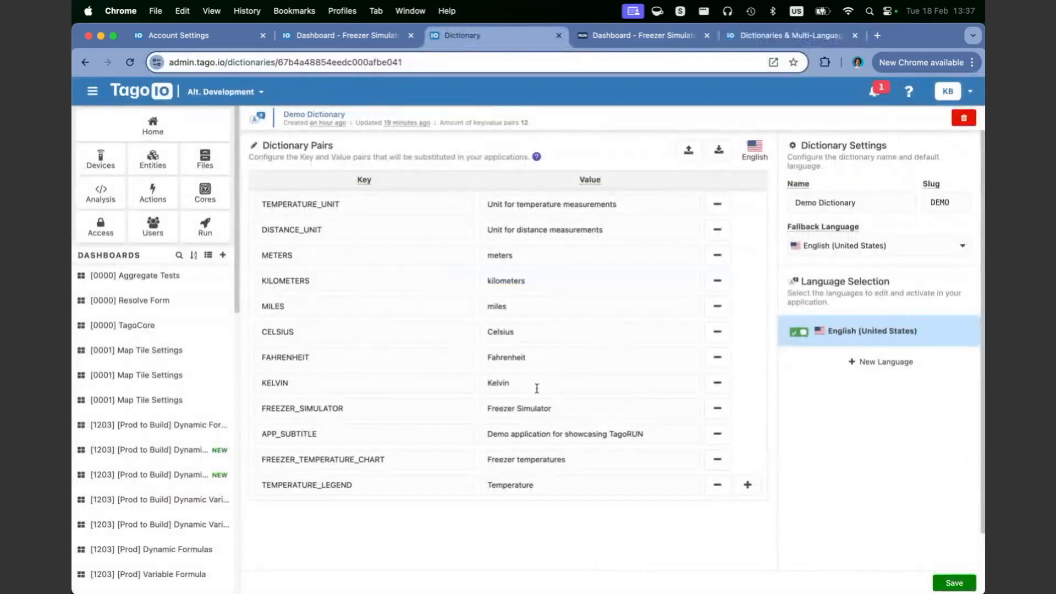
Step: Type #D in the company label and browse the DEMO dictionary keys toward METERS
{"action": "left_click", "coordinate": [335, 35]}
{"action": "left_click", "coordinate": [198, 35]}
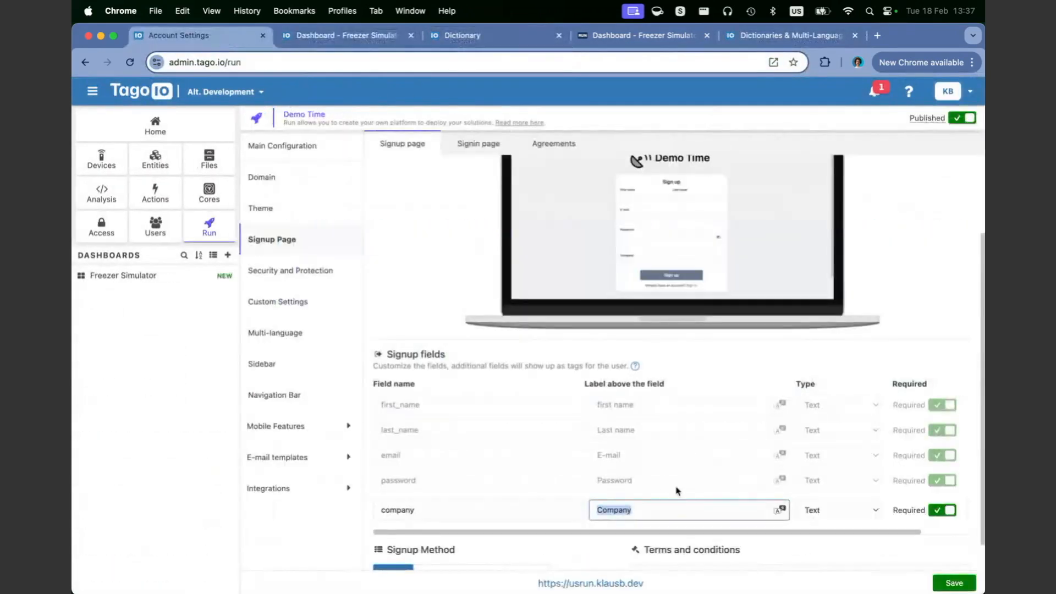
{"action": "type", "text": "#DEMO."}
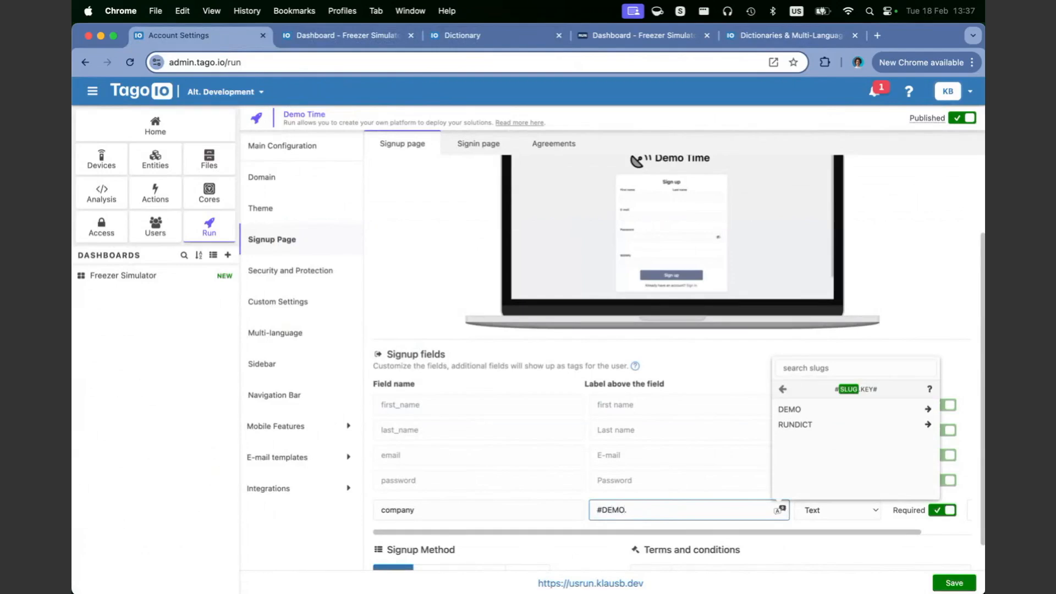
{"action": "left_click", "coordinate": [806, 411]}
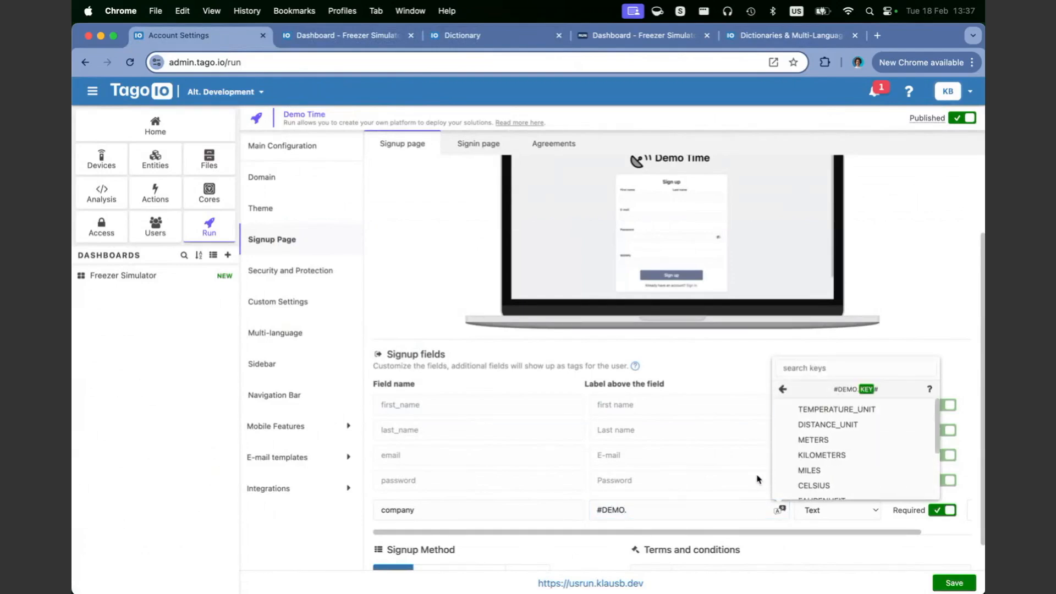
{"action": "scroll", "coordinate": [820, 459], "scroll_direction": "down", "scroll_amount": 1}
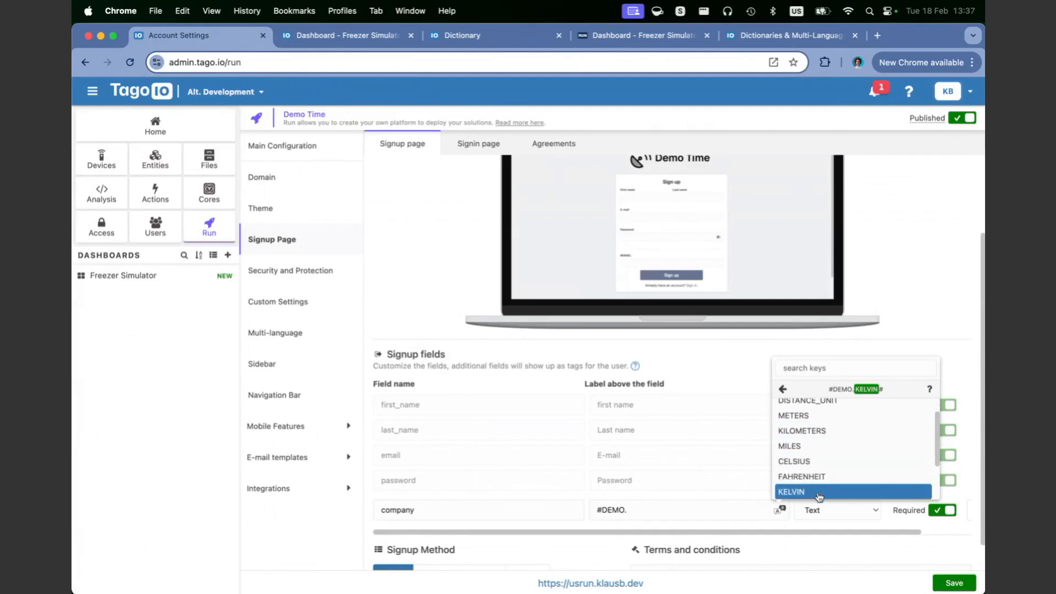
{"action": "key", "text": "Up"}
{"action": "key", "text": "Up"}
{"action": "key", "text": "Up"}
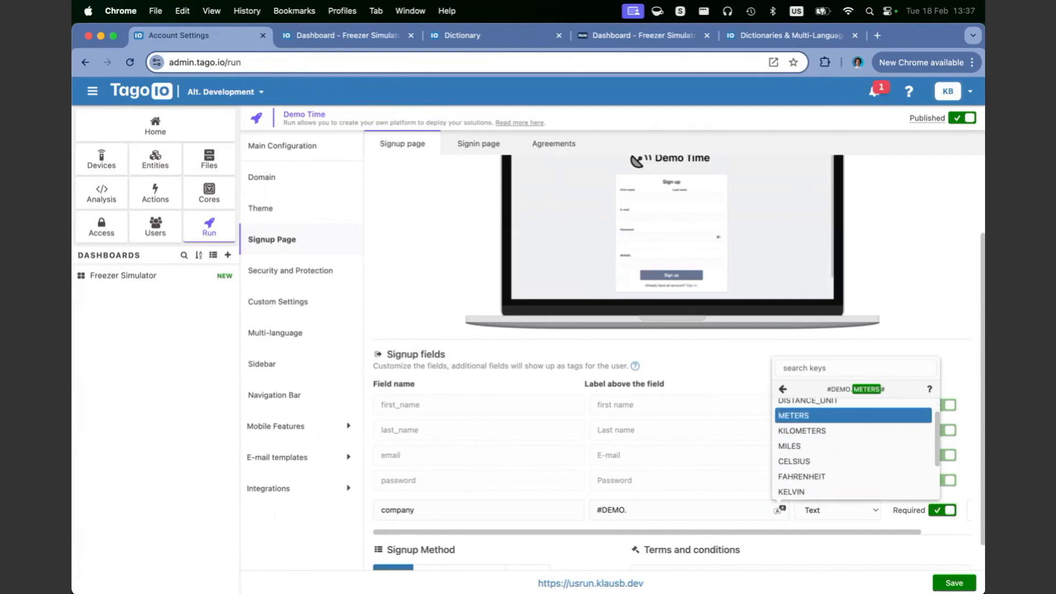
Step: Close the extra dictionaries tab and check the DEMO slug and TEMPERATURE_UNIT key
{"action": "left_click", "coordinate": [479, 36]}
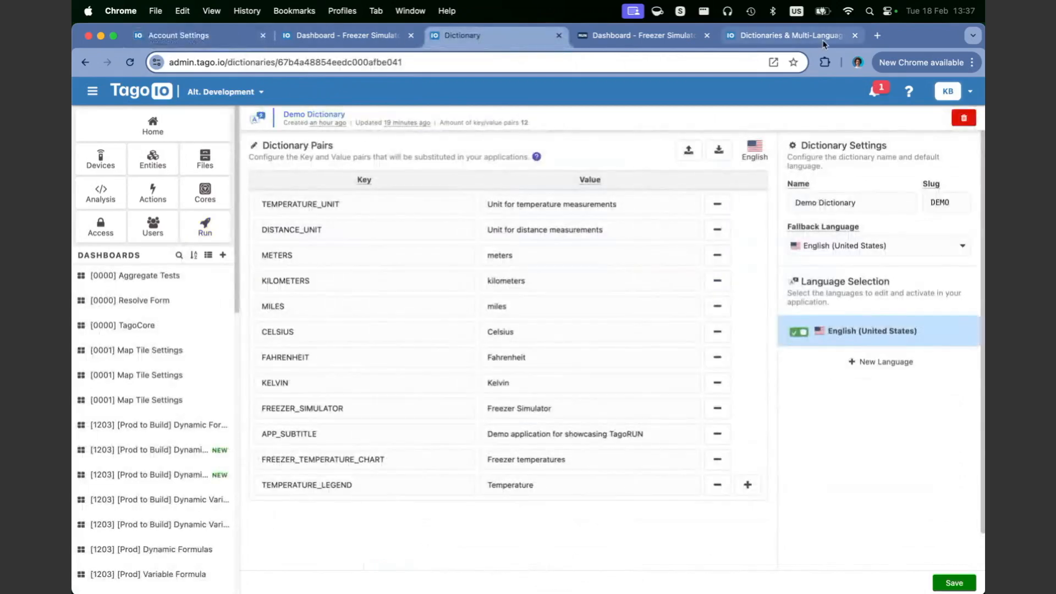
{"action": "left_click", "coordinate": [855, 35]}
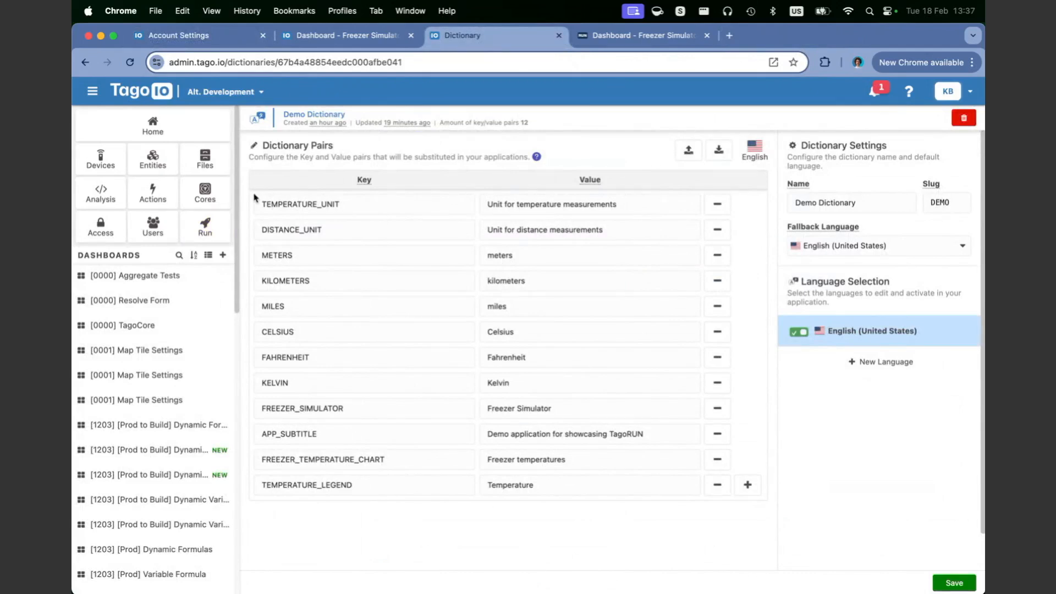
{"action": "double_click", "coordinate": [952, 203]}
{"action": "double_click", "coordinate": [308, 205]}
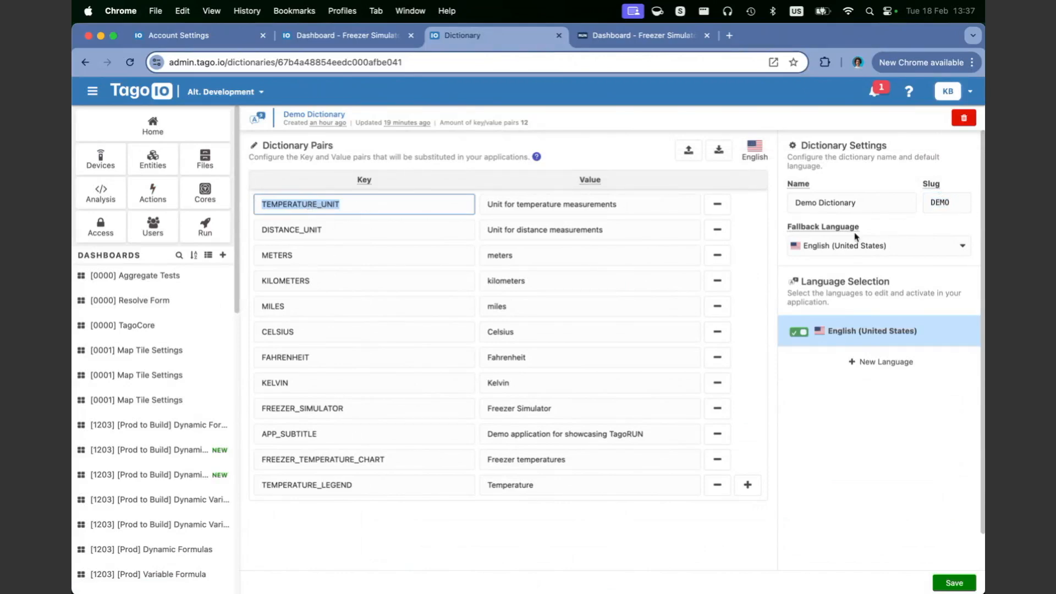
{"action": "left_click", "coordinate": [187, 35]}
Step: Set the company label to the DEMO dictionary's METERS key, removing the leftover #DEMO. prefix
{"action": "left_click", "coordinate": [656, 501]}
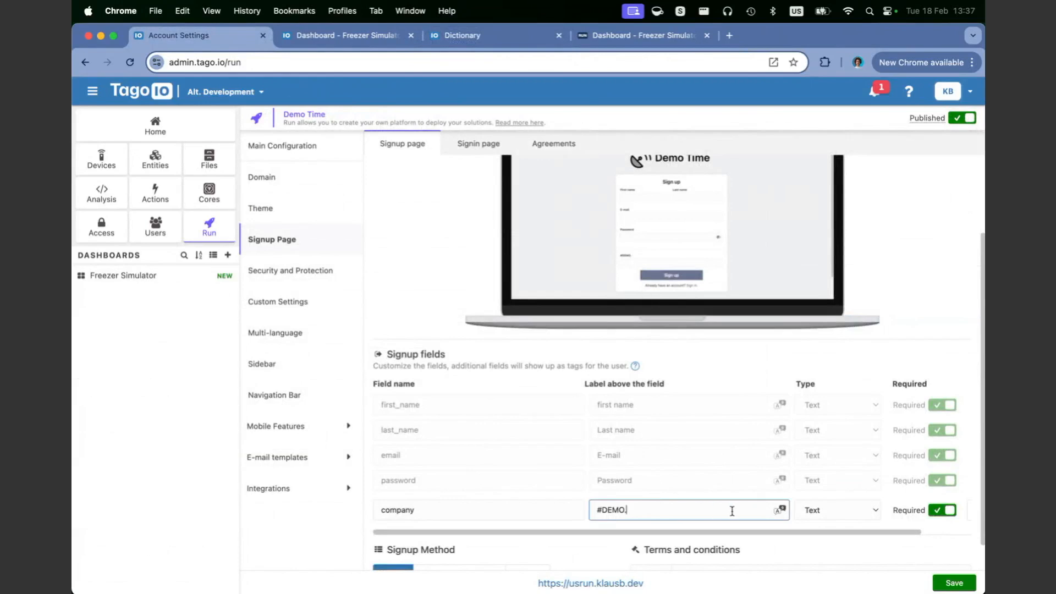
{"action": "left_click", "coordinate": [780, 510]}
{"action": "left_click", "coordinate": [928, 409]}
{"action": "left_click", "coordinate": [803, 437]}
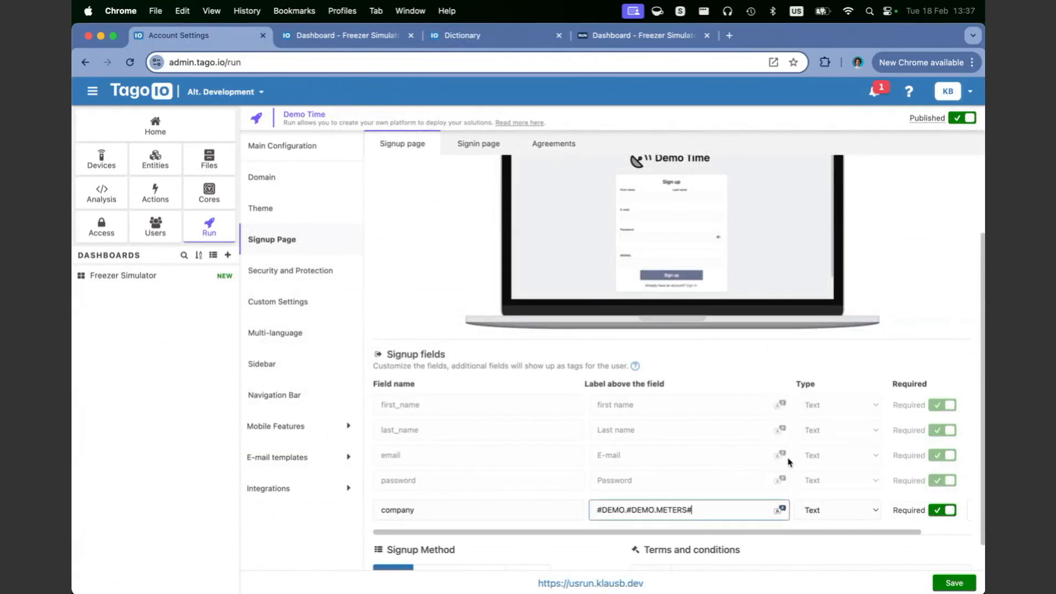
{"action": "left_click_drag", "start_coordinate": [627, 508], "coordinate": [535, 502]}
{"action": "key", "text": "super+x"}
{"action": "double_click", "coordinate": [637, 510]}
{"action": "double_click", "coordinate": [616, 509]}
{"action": "double_click", "coordinate": [633, 509]}
Step: Check the METERS key, its English editing language and its value in the Demo Dictionary
{"action": "left_click", "coordinate": [485, 35]}
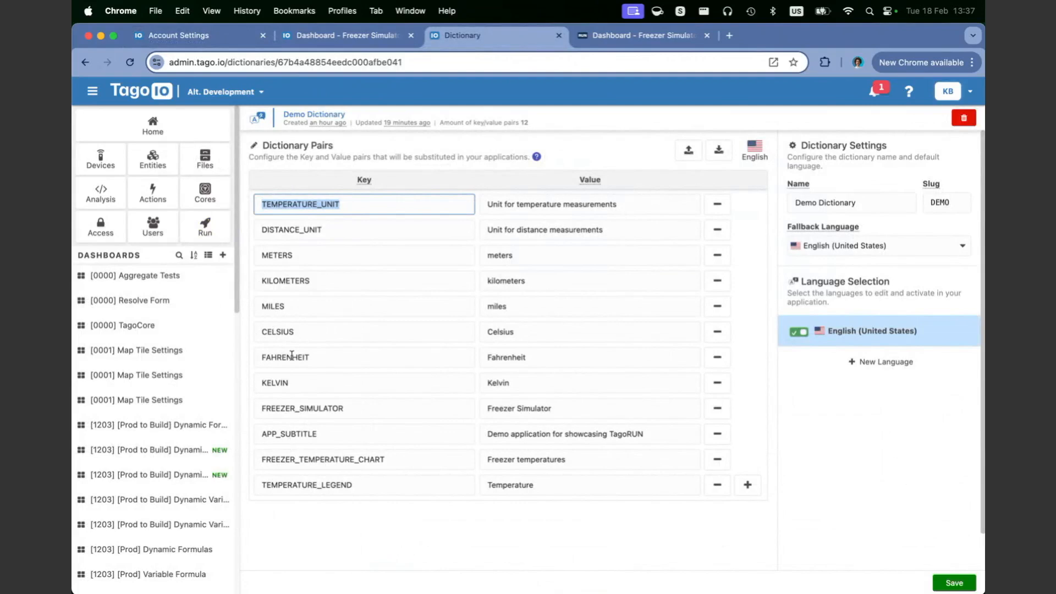
{"action": "double_click", "coordinate": [315, 263]}
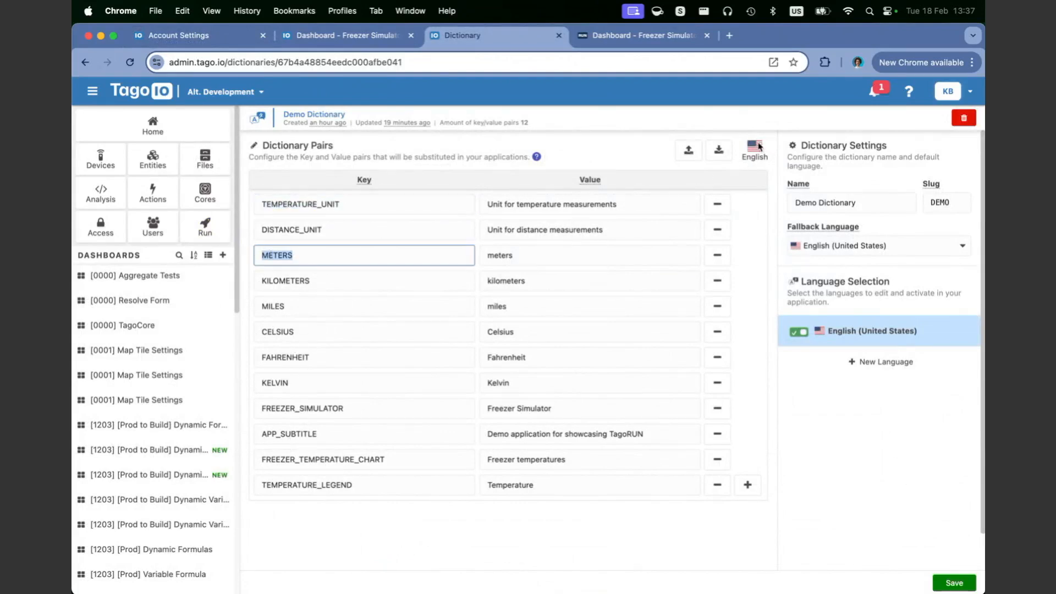
{"action": "left_click", "coordinate": [753, 159]}
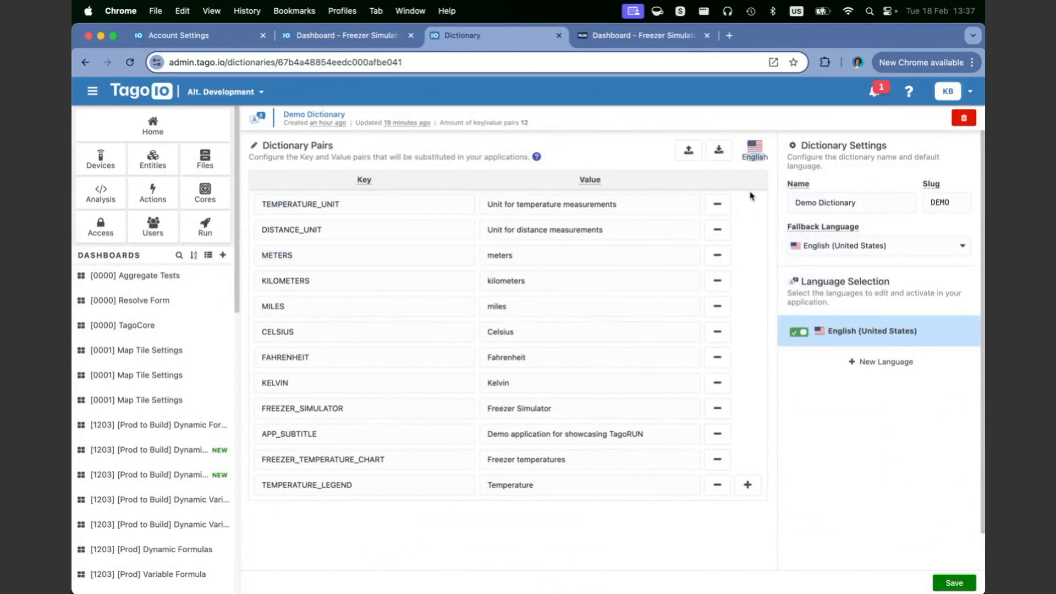
{"action": "double_click", "coordinate": [762, 156]}
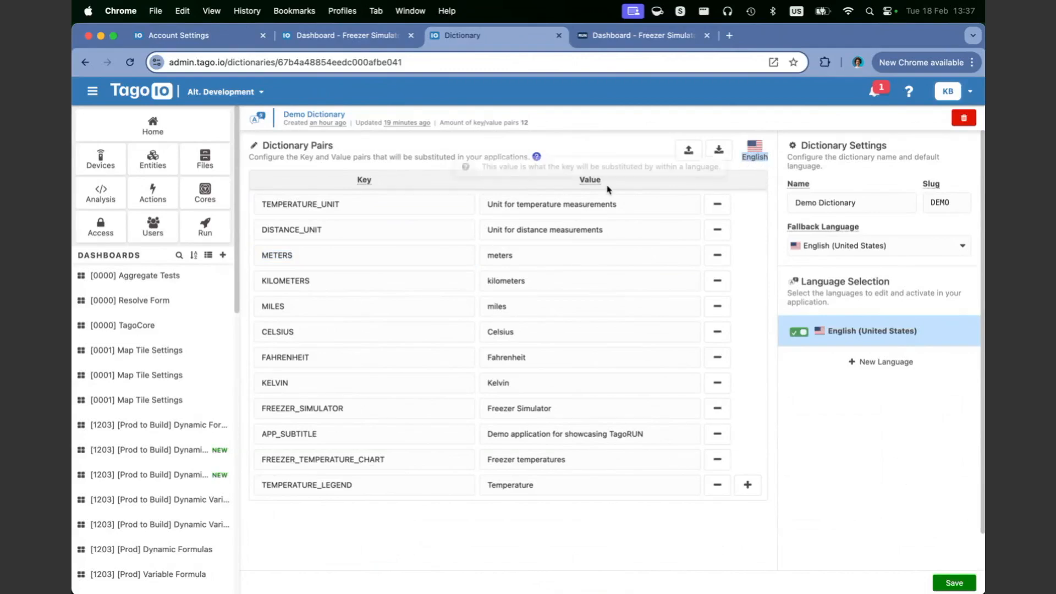
{"action": "left_click", "coordinate": [542, 253]}
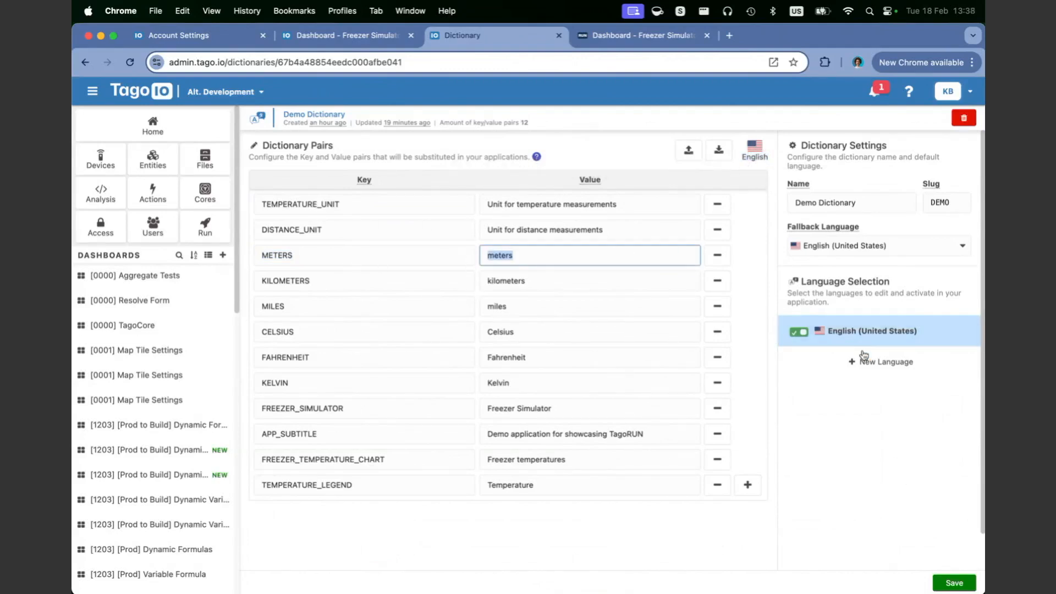
Step: Add Portuguese (Brazil), paste its TEMPERATURE_UNIT value, and export a CSV sample for it
{"action": "left_click", "coordinate": [867, 367]}
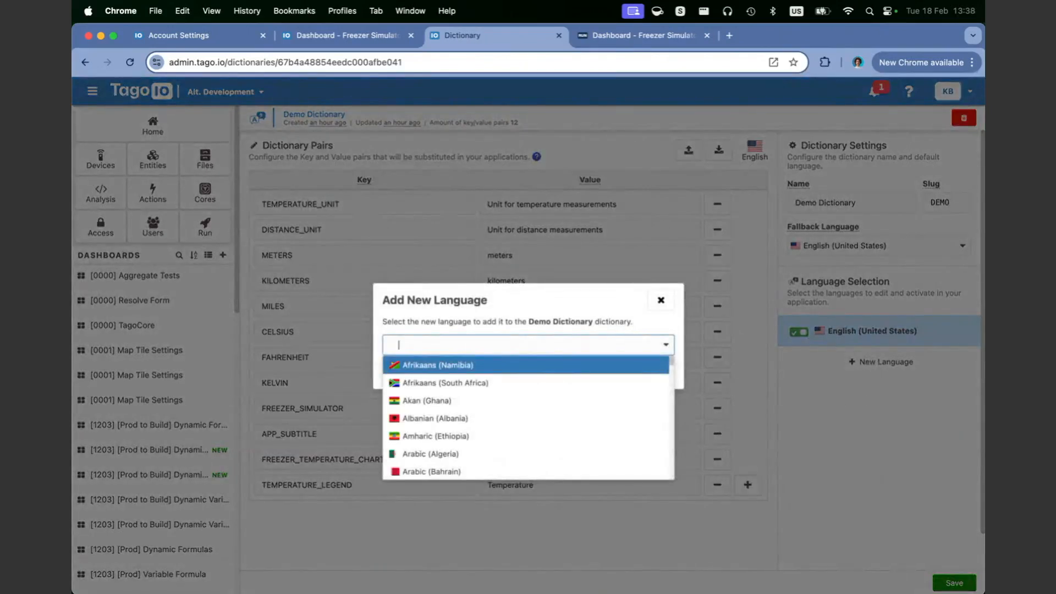
{"action": "type", "text": "portug"}
{"action": "left_click", "coordinate": [575, 366]}
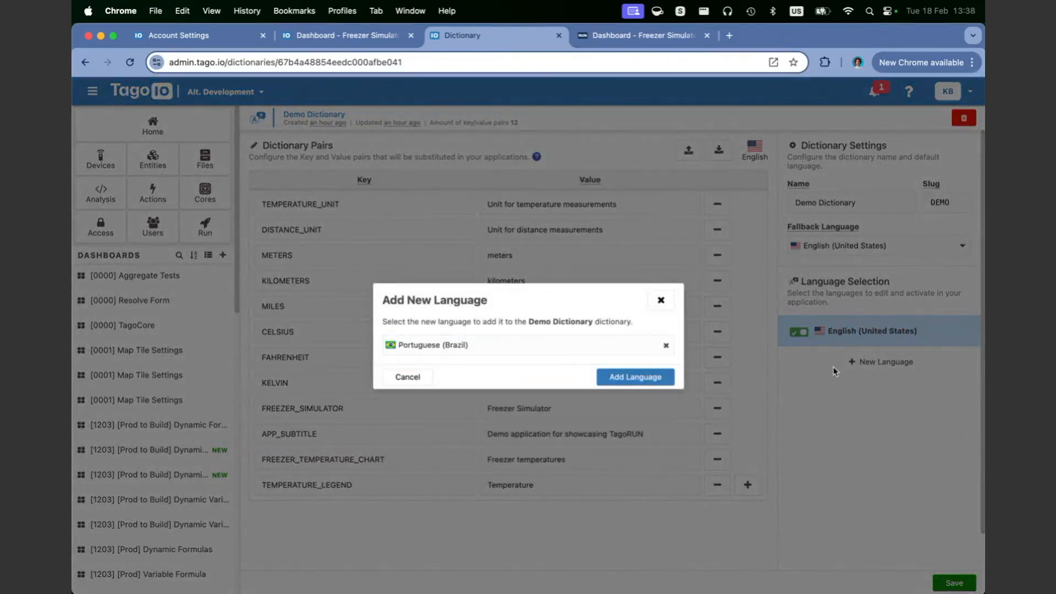
{"action": "left_click", "coordinate": [635, 379]}
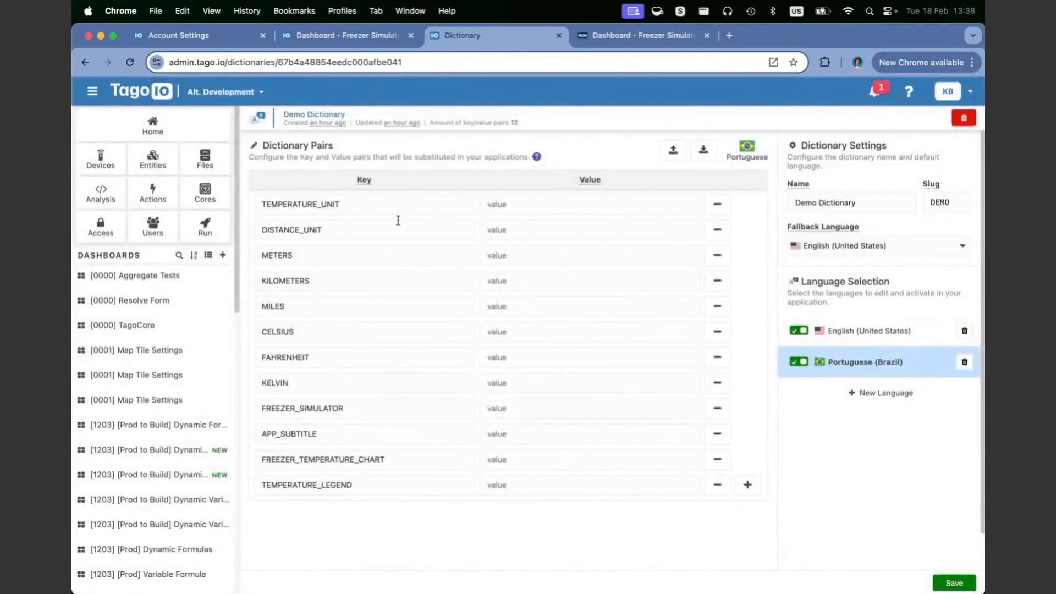
{"action": "left_click", "coordinate": [539, 211]}
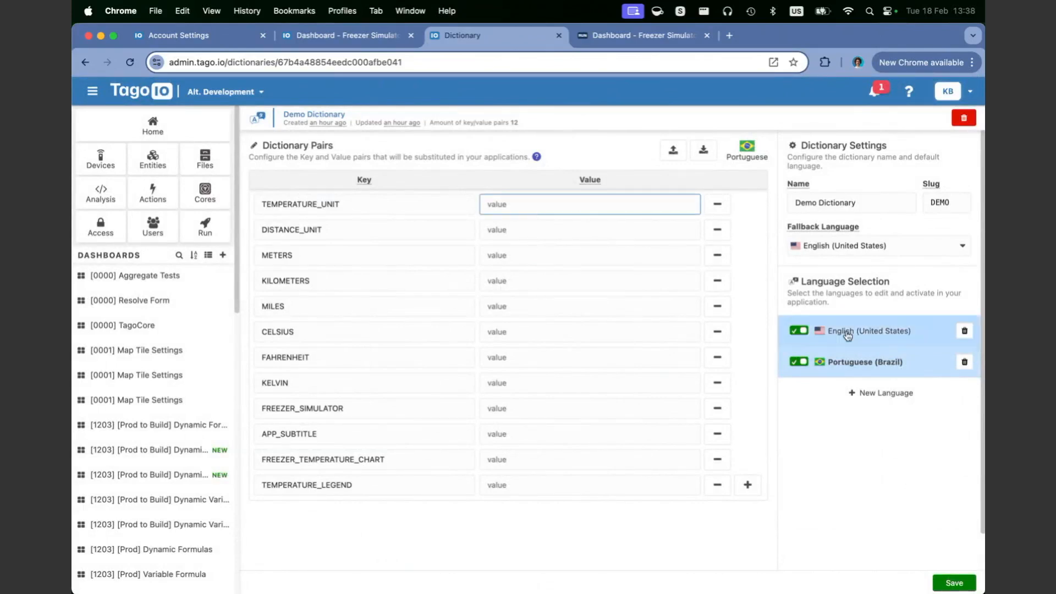
{"action": "left_click", "coordinate": [888, 329]}
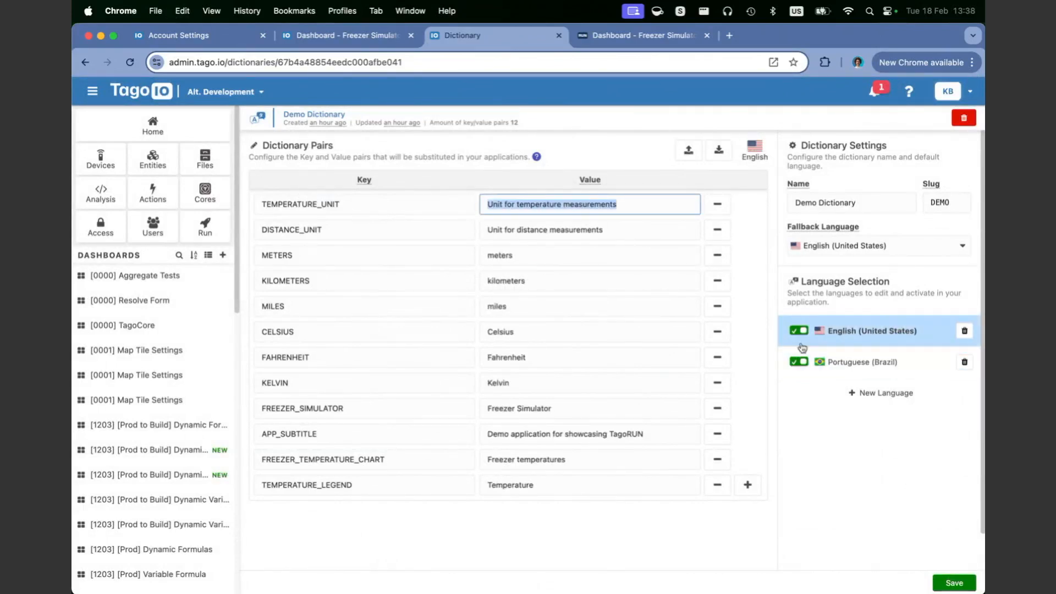
{"action": "left_click", "coordinate": [516, 222]}
{"action": "left_click", "coordinate": [570, 208]}
{"action": "type", "text": "Unit for temperature measurements"}
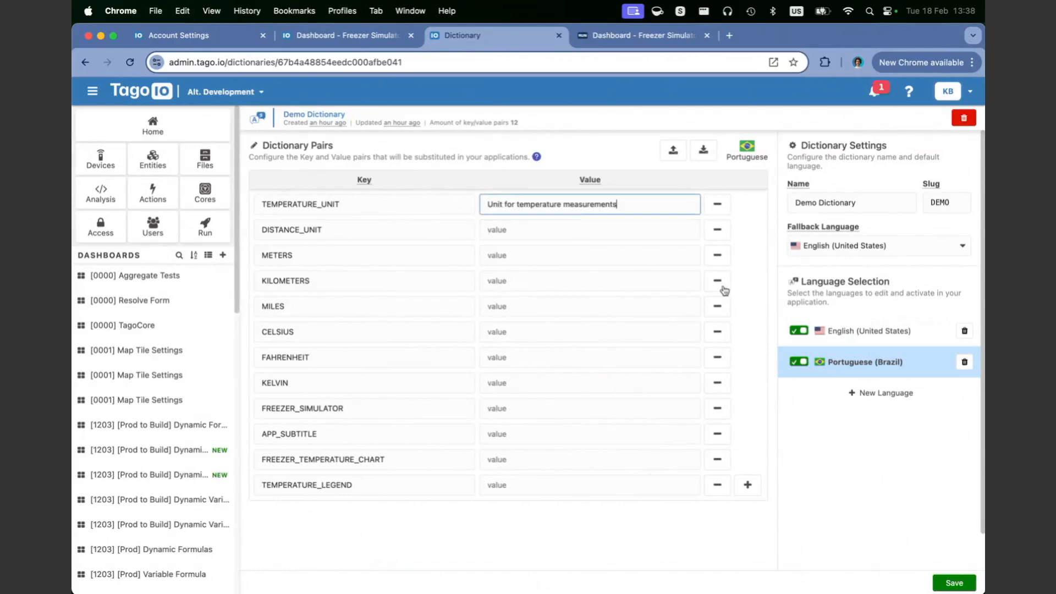
{"action": "left_click", "coordinate": [700, 157]}
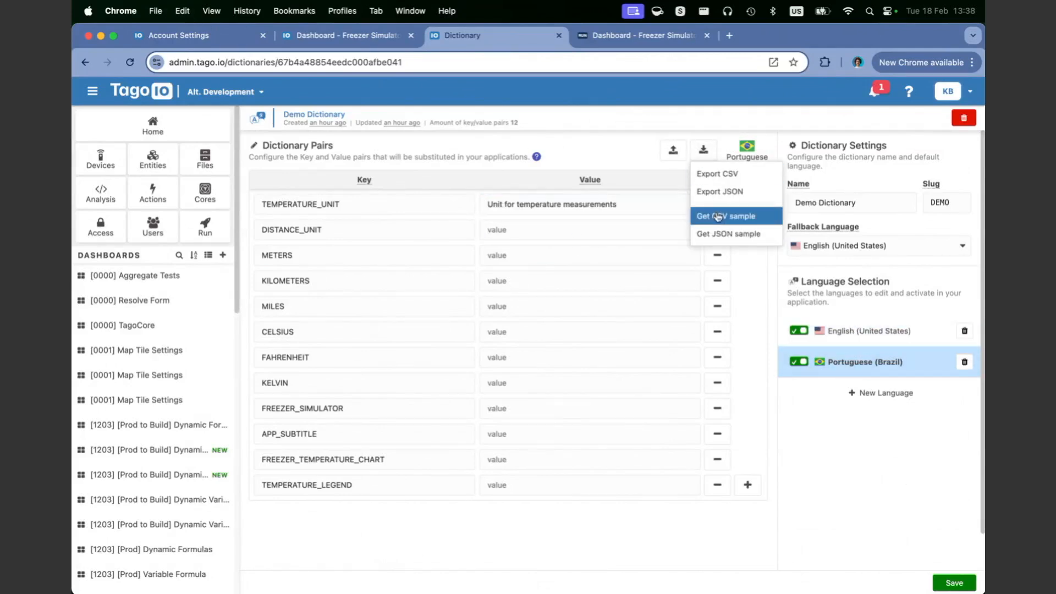
{"action": "left_click", "coordinate": [718, 174]}
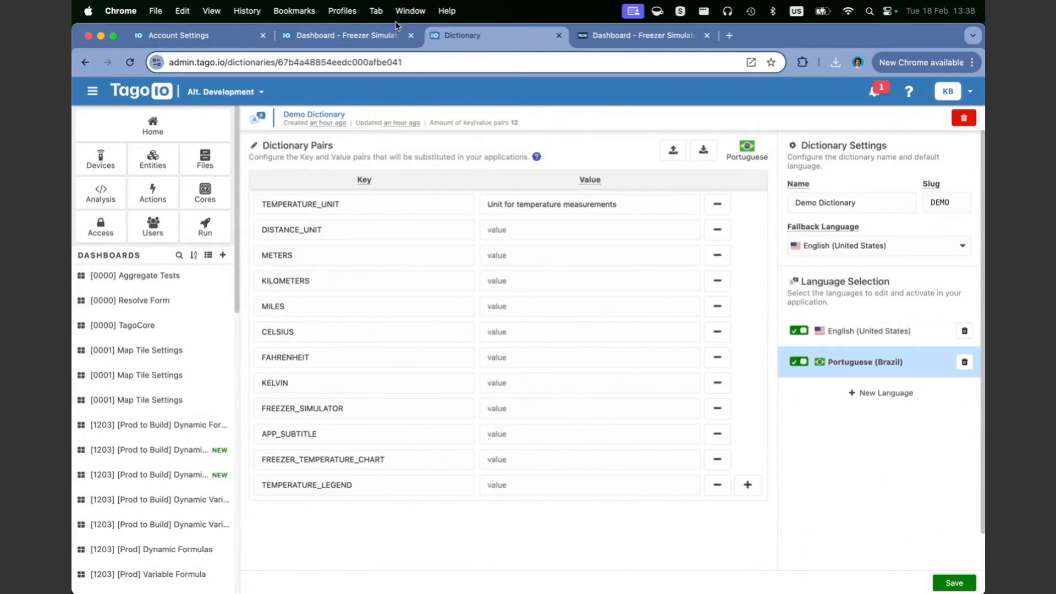
Step: Delete the Portuguese (Brazil) language so the dictionary keeps only English values
{"action": "left_click", "coordinate": [308, 37]}
{"action": "left_click", "coordinate": [222, 36]}
{"action": "left_click", "coordinate": [528, 35]}
{"action": "left_click", "coordinate": [965, 361]}
{"action": "left_click", "coordinate": [607, 384]}
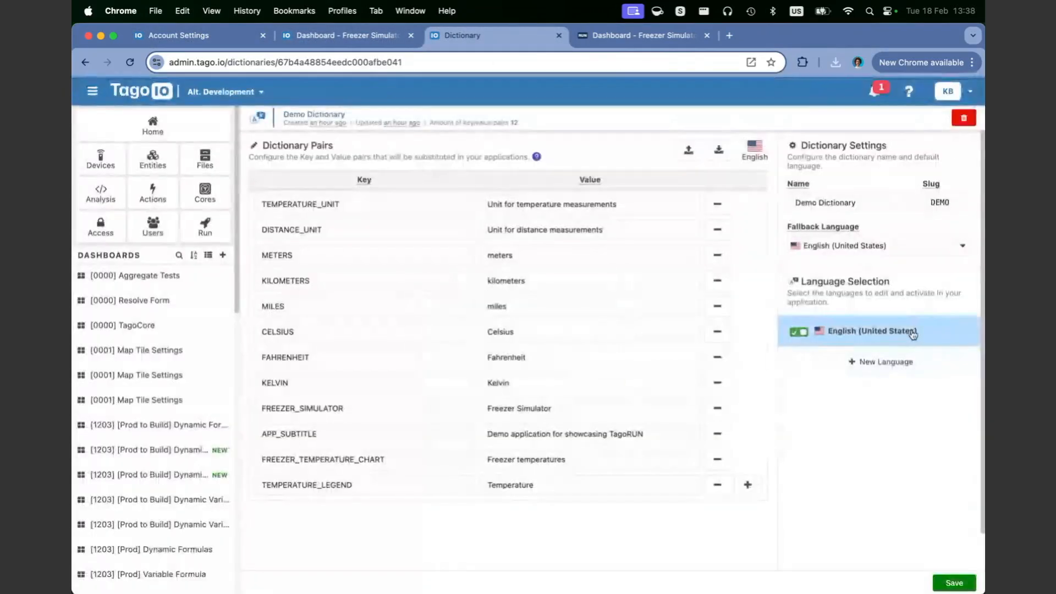
{"action": "left_click_drag", "start_coordinate": [651, 205], "coordinate": [474, 203]}
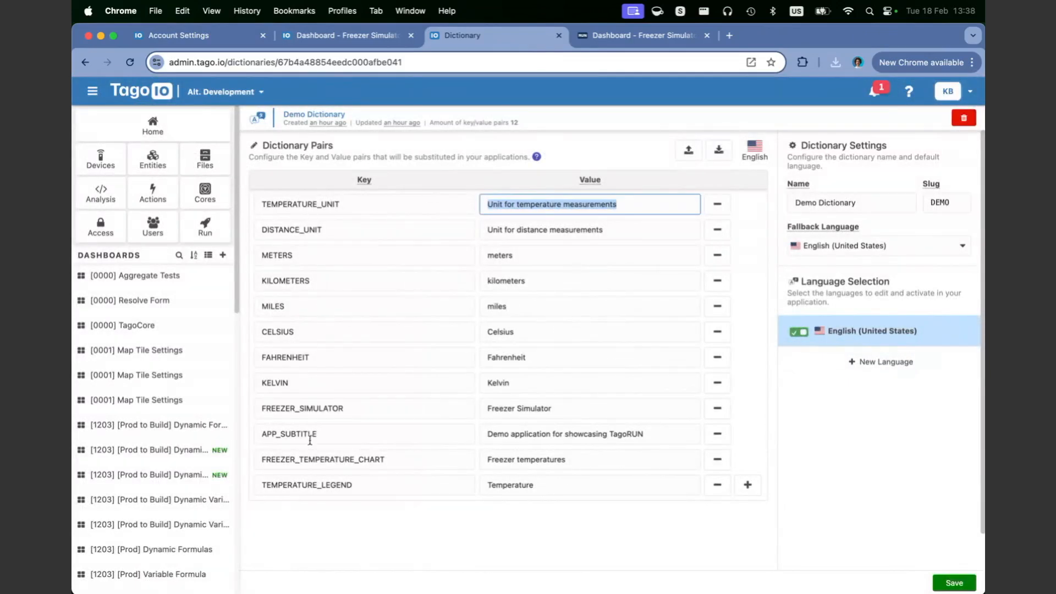
Step: Inspect the company label's #DEMO.METERS# text on the Run Signup page
{"action": "left_click", "coordinate": [217, 36]}
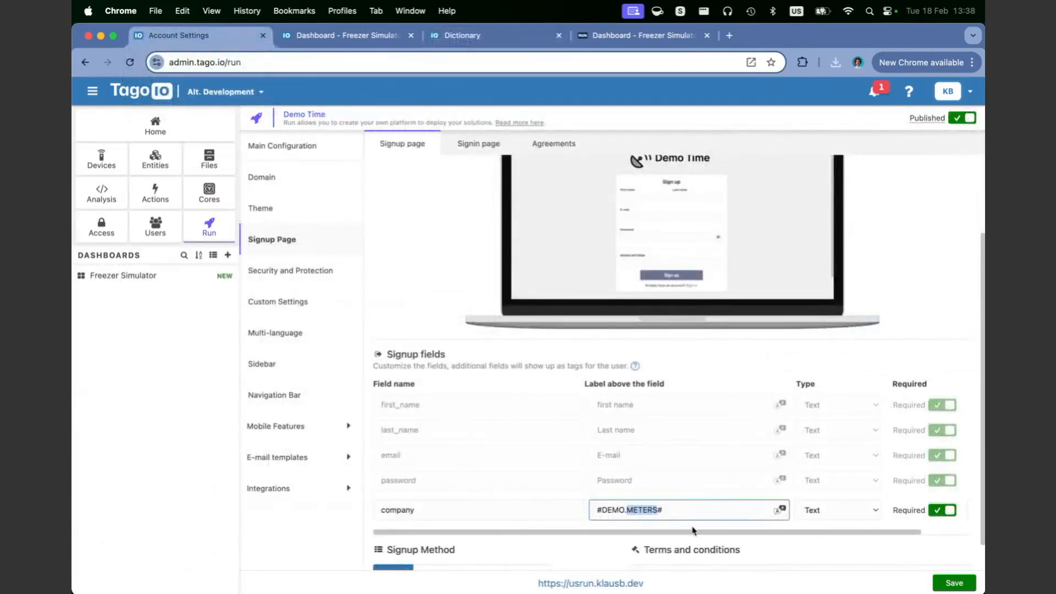
{"action": "left_click", "coordinate": [619, 259]}
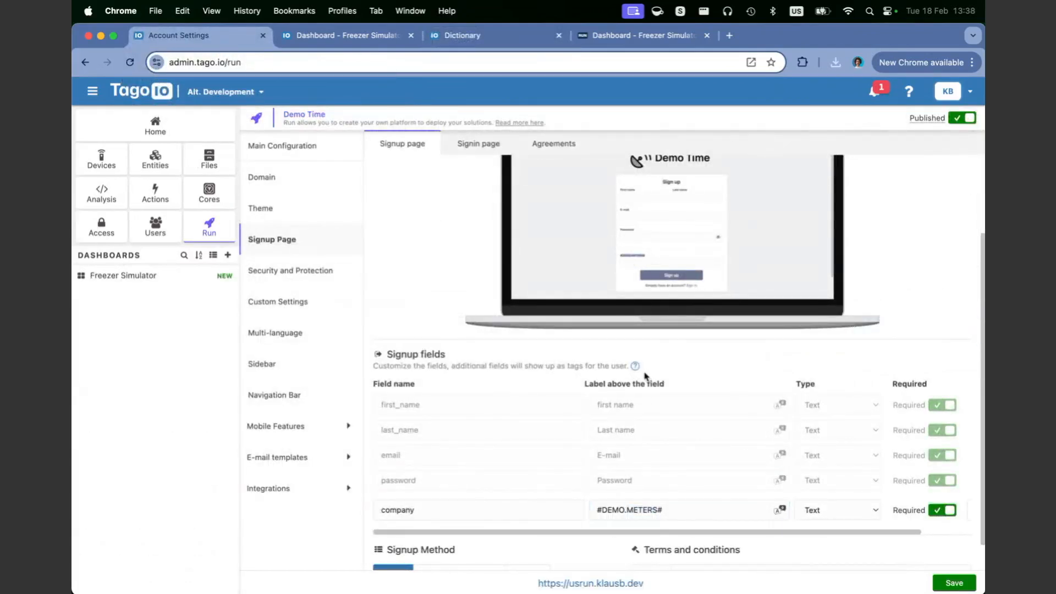
{"action": "triple_click", "coordinate": [630, 510]}
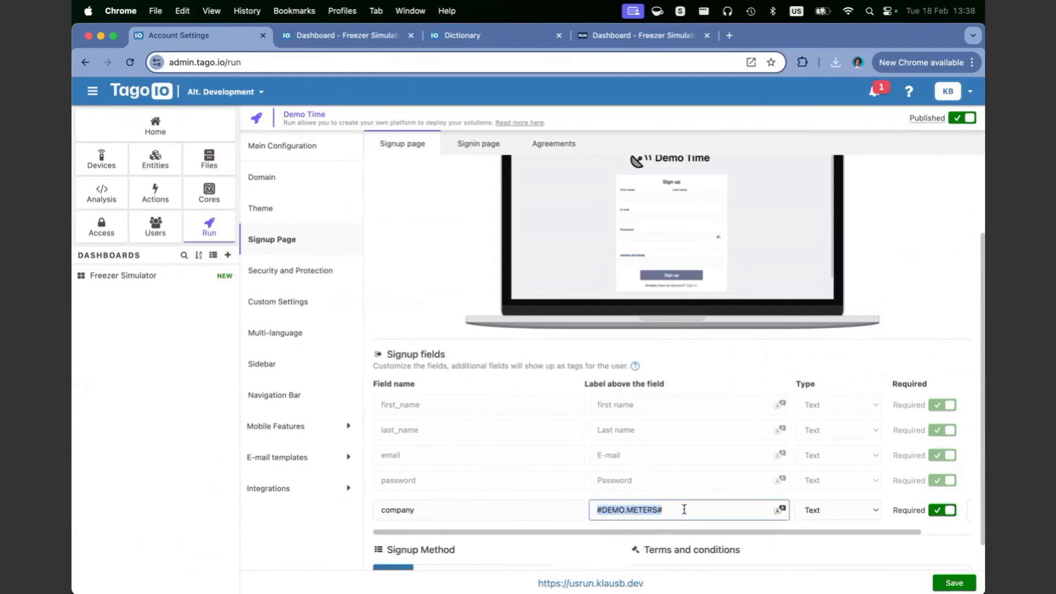
{"action": "double_click", "coordinate": [613, 510]}
{"action": "double_click", "coordinate": [639, 512]}
{"action": "left_click_drag", "start_coordinate": [684, 512], "coordinate": [597, 511]}
Step: View the sign-in page settings and preview, then the portal's Agreements list
{"action": "scroll", "coordinate": [421, 489], "scroll_direction": "down", "scroll_amount": 1}
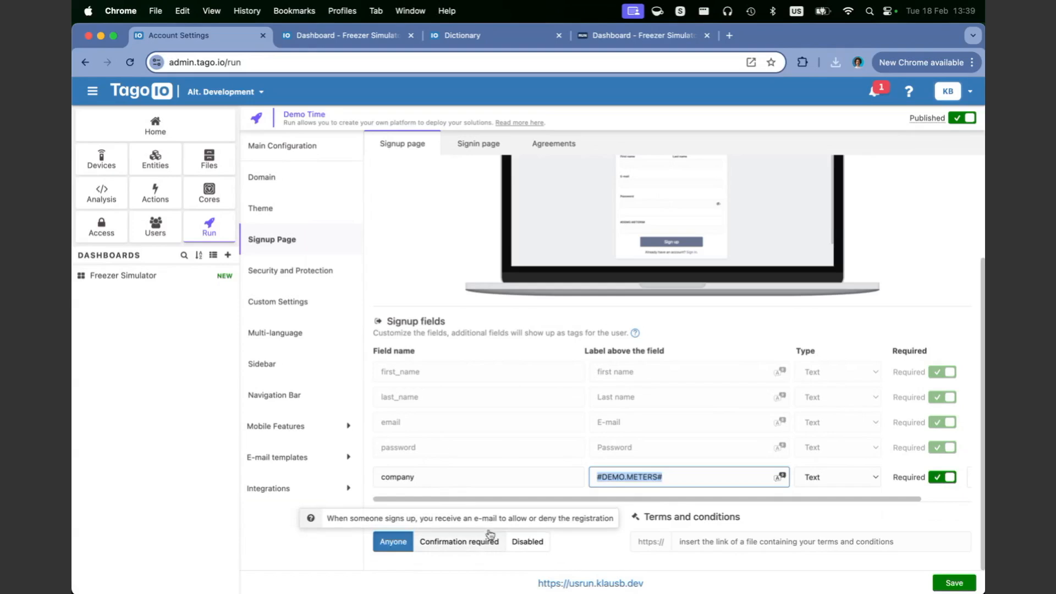
{"action": "left_click", "coordinate": [461, 147]}
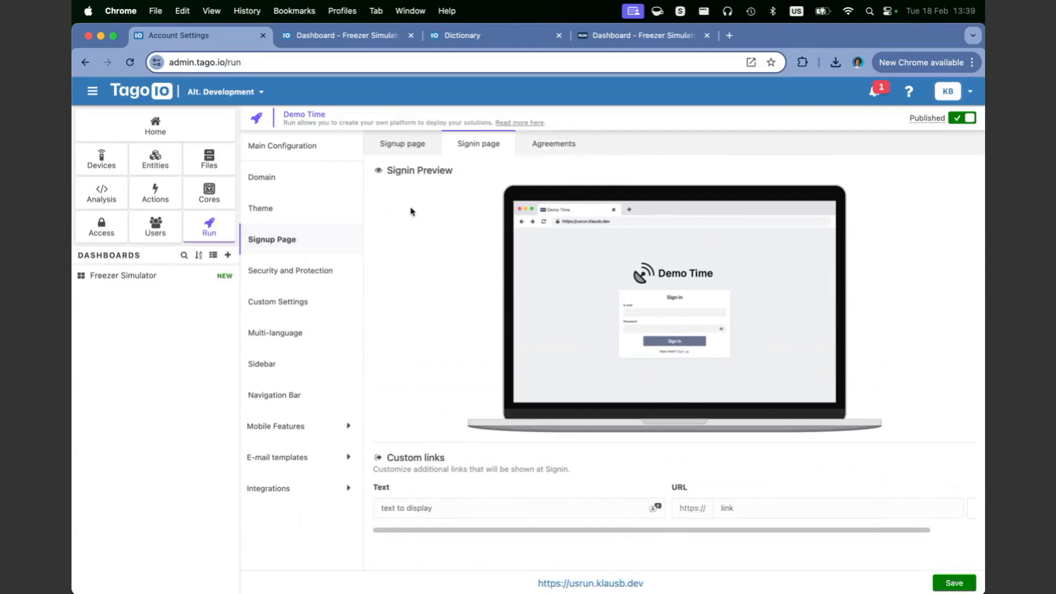
{"action": "left_click", "coordinate": [550, 147]}
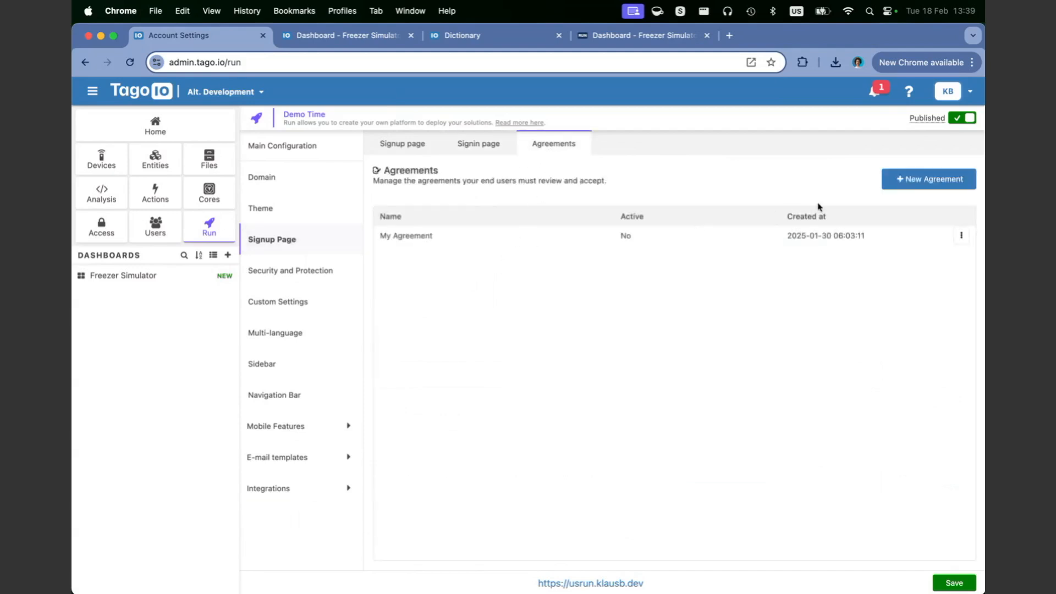
Step: Start a new agreement and enter the name 'My Agreement'
{"action": "left_click", "coordinate": [912, 187]}
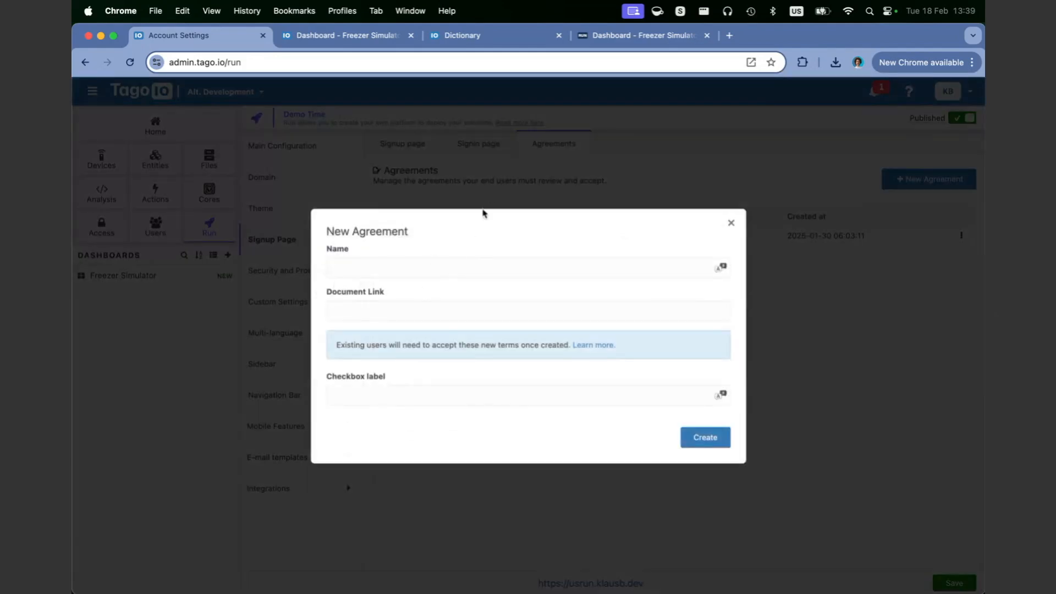
{"action": "left_click", "coordinate": [476, 262]}
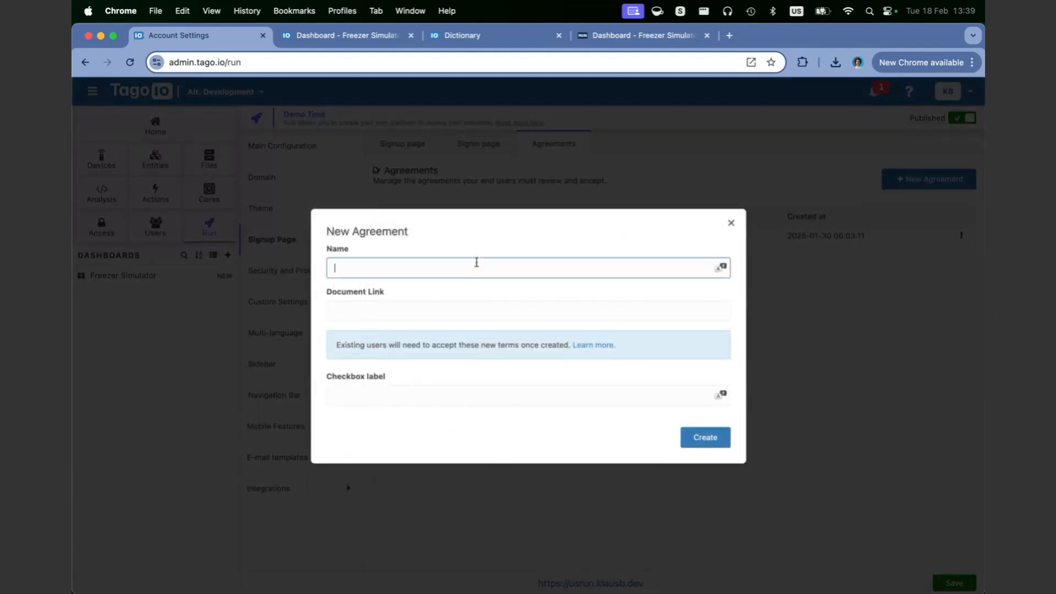
{"action": "type", "text": "My Agreements"}
Step: Load tago.io/terms-service in a new browser tab and copy its web address
{"action": "left_click", "coordinate": [729, 35]}
{"action": "type", "text": "tago.io/ter"}
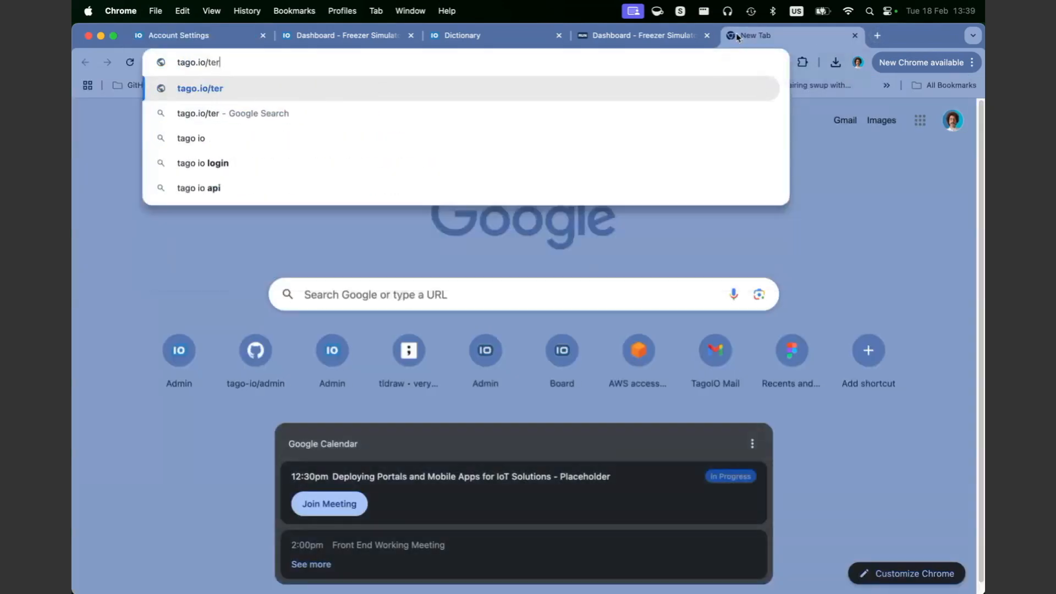
{"action": "type", "text": "ms-service"}
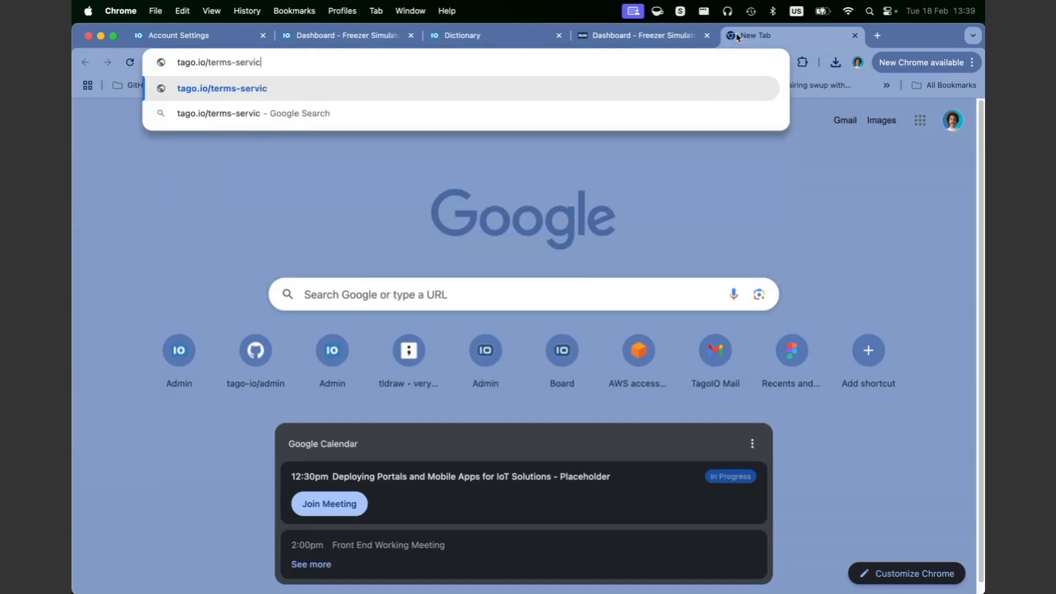
{"action": "key", "text": "Return"}
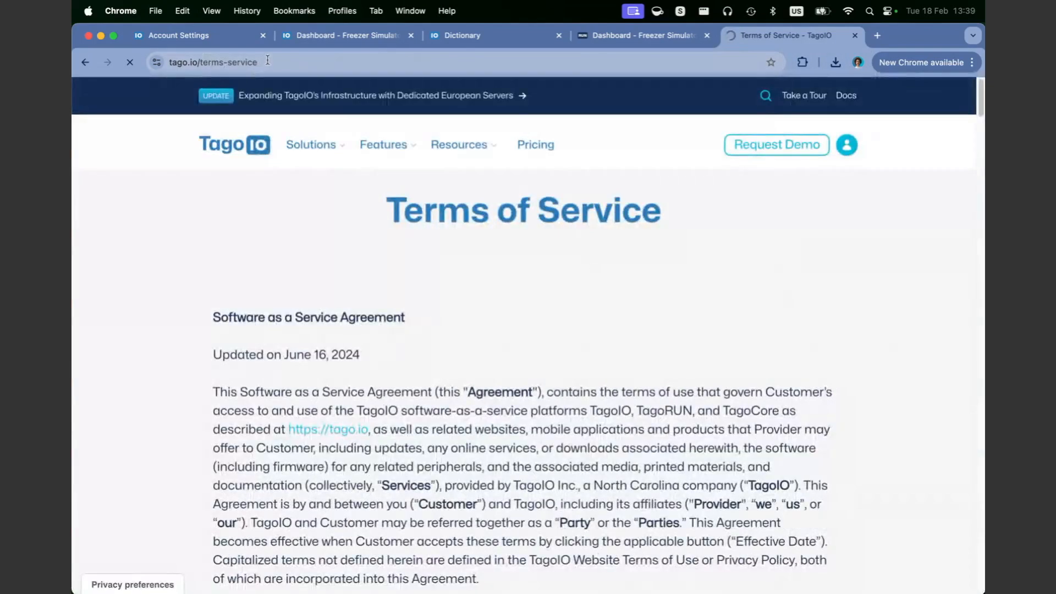
{"action": "left_click", "coordinate": [205, 61]}
{"action": "key", "text": "super+c"}
{"action": "left_click", "coordinate": [512, 39]}
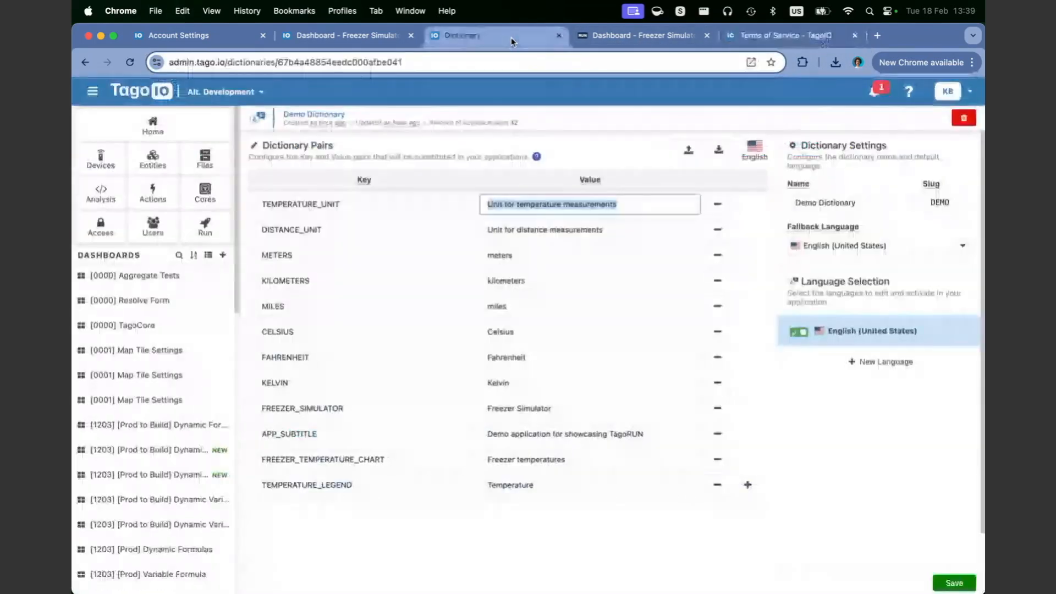
{"action": "left_click", "coordinate": [395, 38]}
{"action": "left_click", "coordinate": [232, 37]}
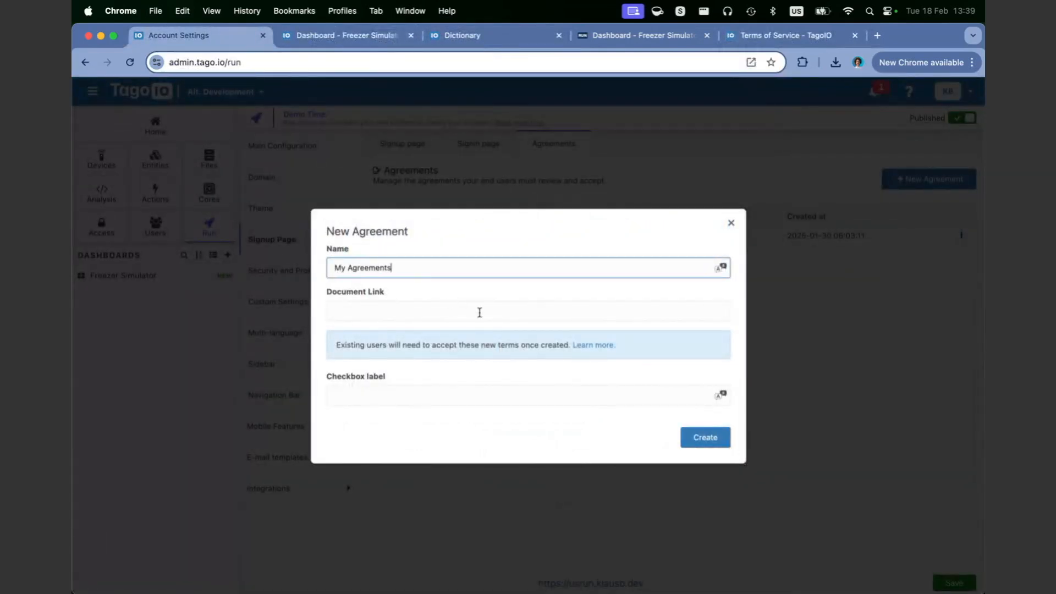
Step: Paste the terms-service URL as Document Link, set checkbox label 'I accept these terms', and create it
{"action": "double_click", "coordinate": [378, 268]}
{"action": "left_click", "coordinate": [364, 305]}
{"action": "key", "text": "super+v"}
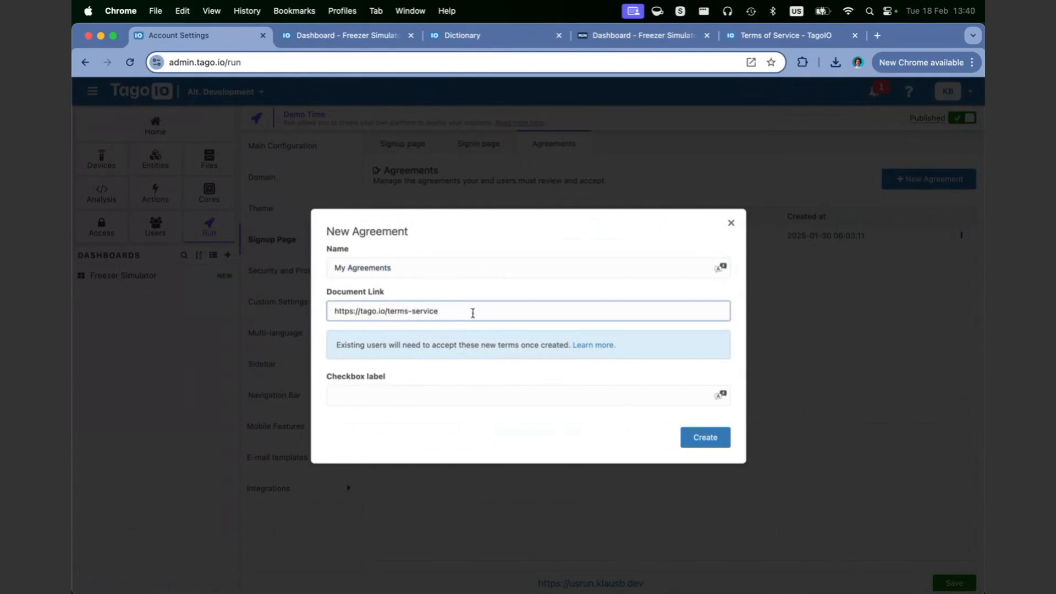
{"action": "left_click_drag", "start_coordinate": [471, 313], "coordinate": [299, 309]}
{"action": "left_click", "coordinate": [382, 390]}
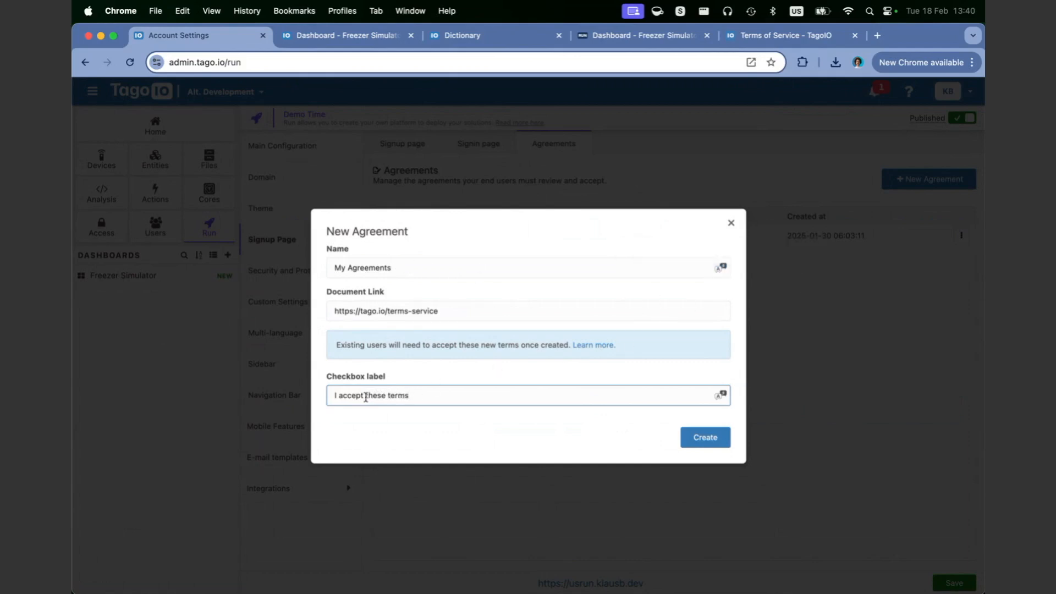
{"action": "left_click_drag", "start_coordinate": [445, 402], "coordinate": [317, 403]}
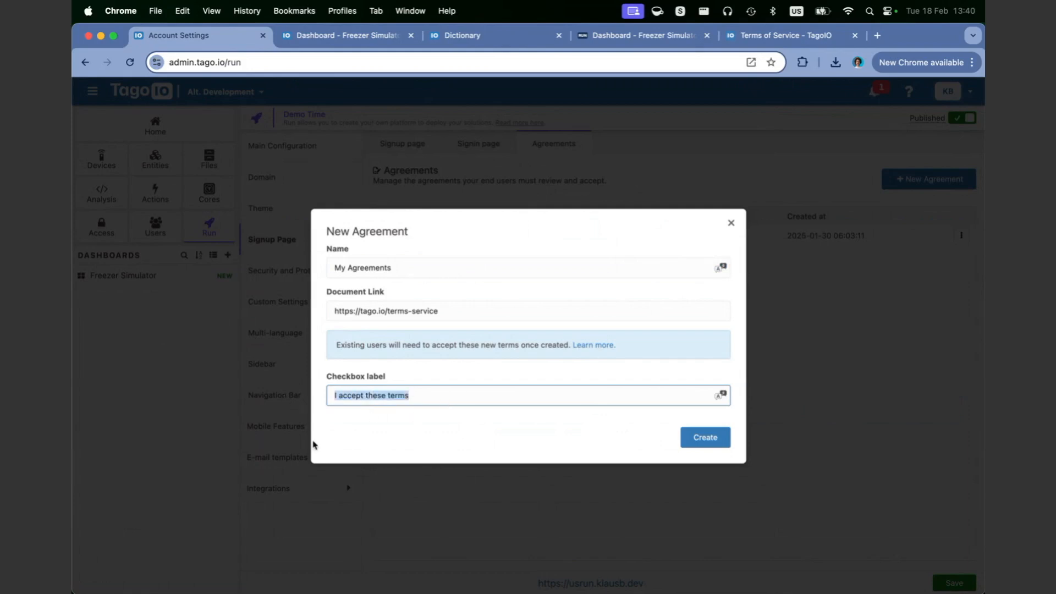
{"action": "left_click", "coordinate": [701, 443]}
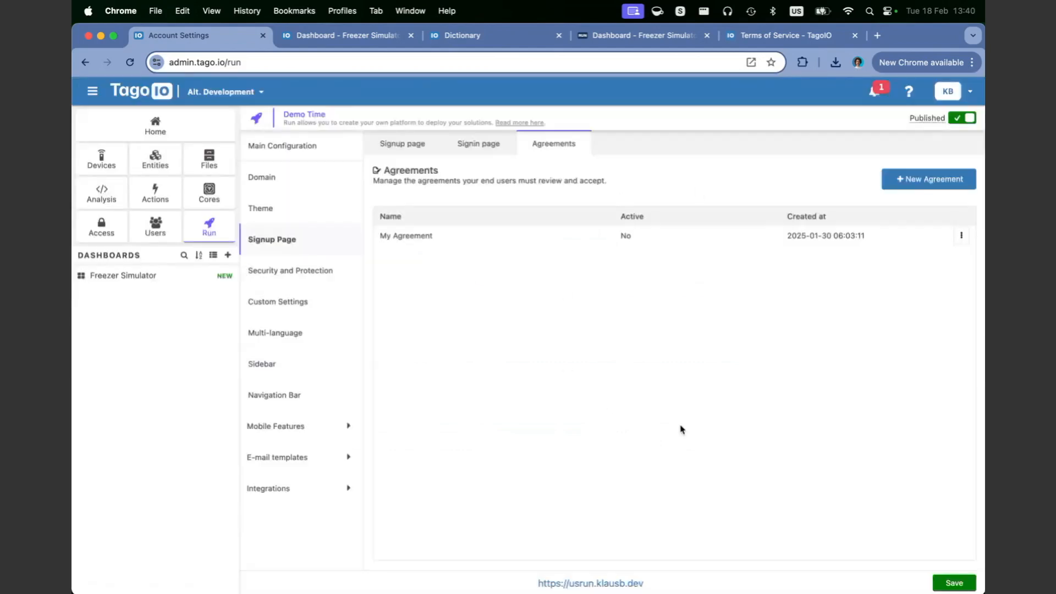
Step: Dismiss the agreement-created message and switch to the Demo Time portal page
{"action": "left_click", "coordinate": [631, 546]}
{"action": "left_click", "coordinate": [458, 37]}
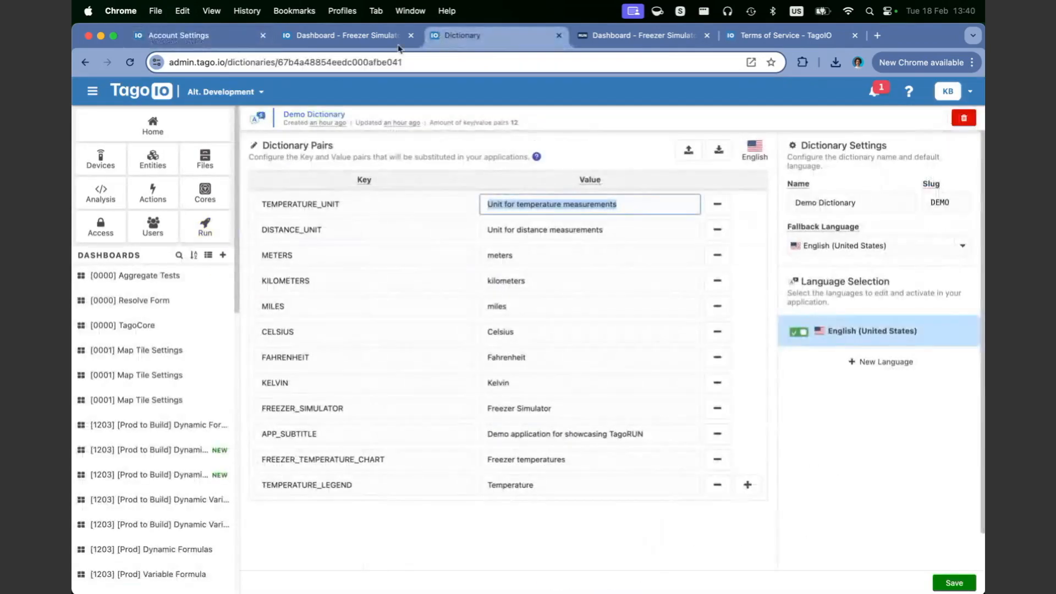
{"action": "left_click", "coordinate": [361, 38]}
{"action": "left_click", "coordinate": [605, 37]}
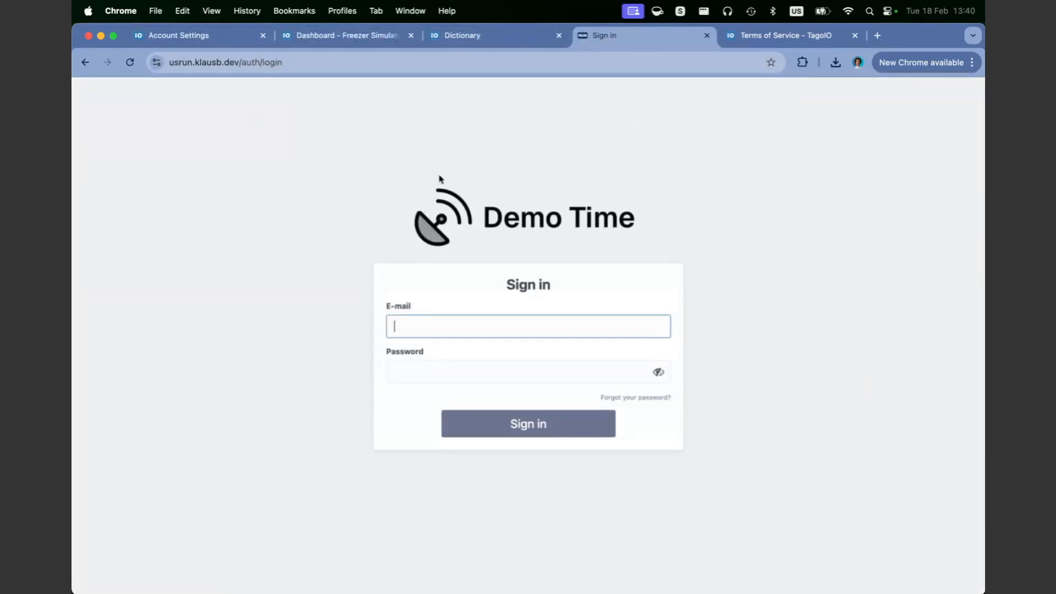
Step: Sign in to the Demo Time portal with the user's e-mail and password, retyping the password once
{"action": "key", "text": "Tab"}
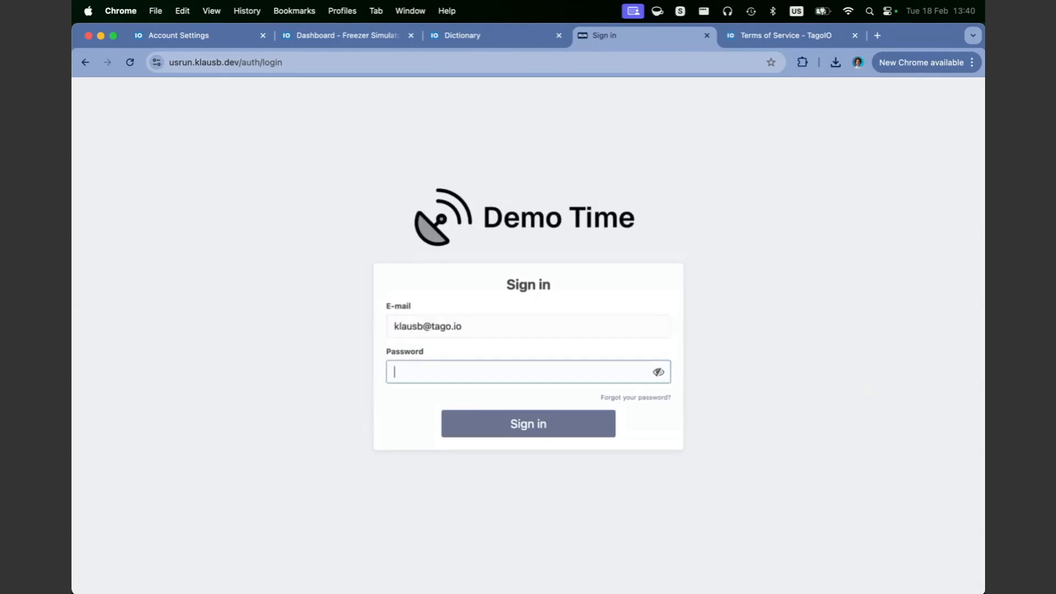
{"action": "type", "text": "••••••••"}
{"action": "key", "text": "Return"}
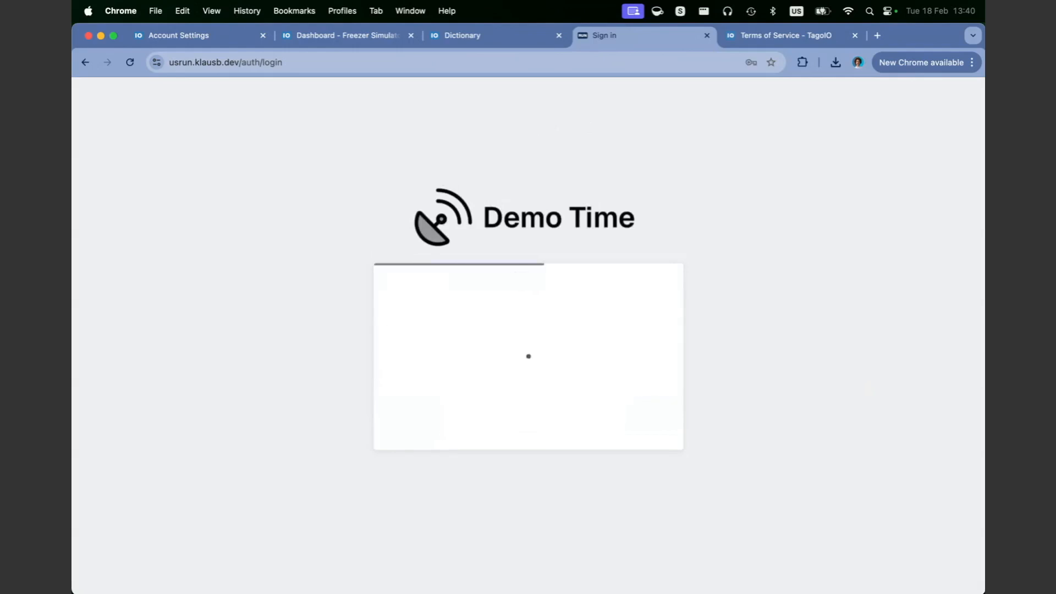
{"action": "double_click", "coordinate": [452, 376]}
{"action": "type", "text": "••"}
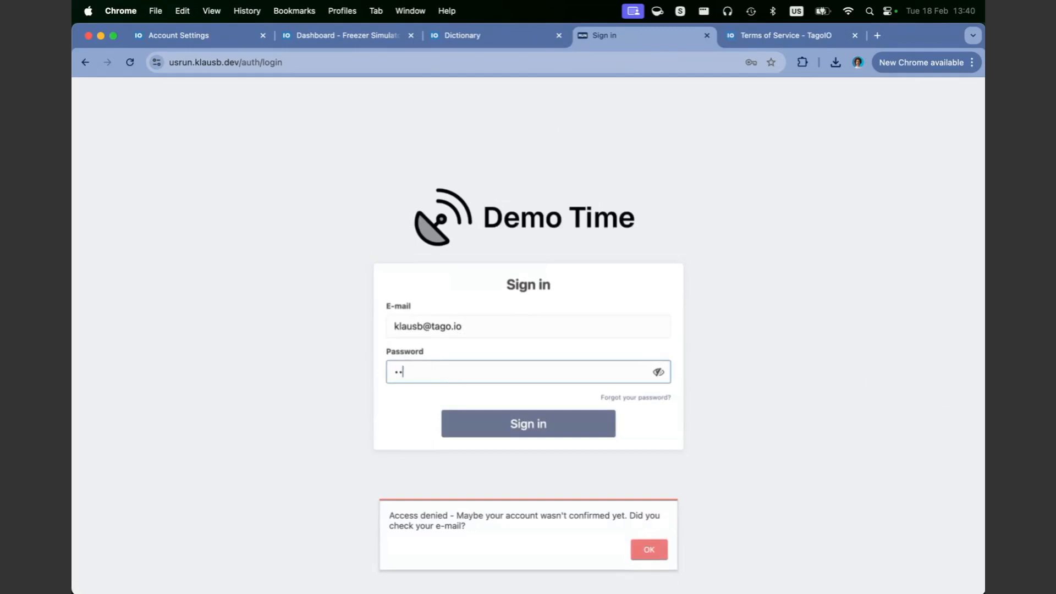
{"action": "type", "text": "••••••"}
{"action": "key", "text": "Return"}
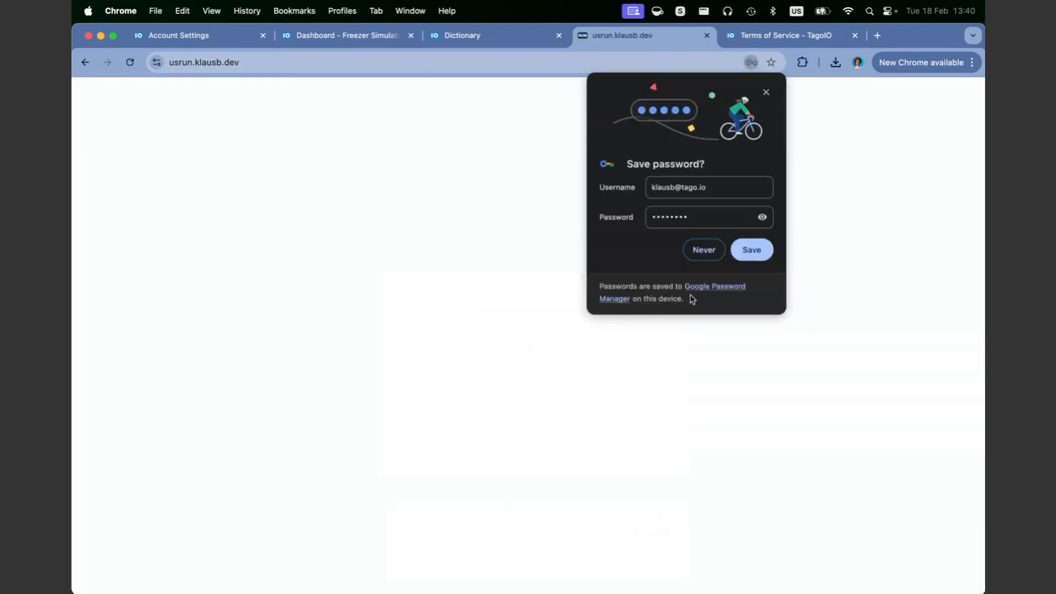
Step: Dismiss the save-password prompt, tick 'I accept these terms' and accept the My Agreement terms
{"action": "left_click", "coordinate": [765, 92]}
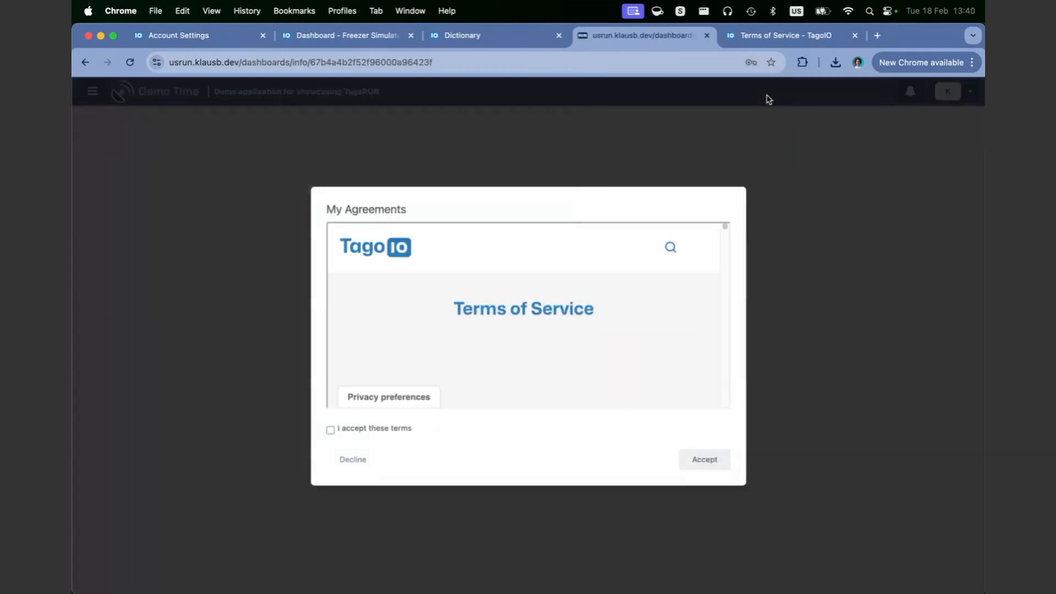
{"action": "scroll", "coordinate": [462, 330], "scroll_direction": "down", "scroll_amount": 5}
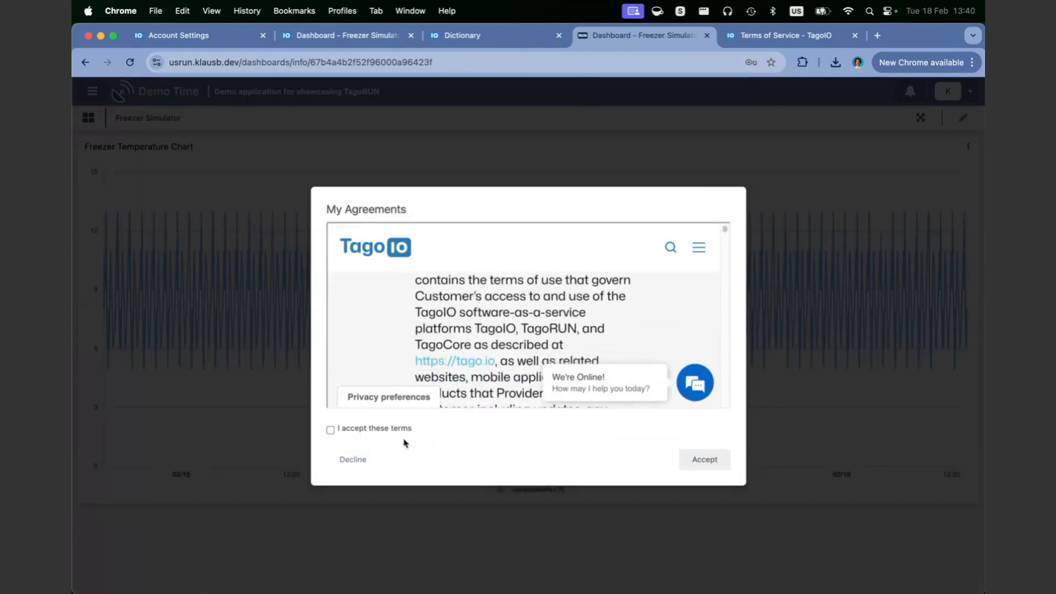
{"action": "left_click", "coordinate": [347, 432]}
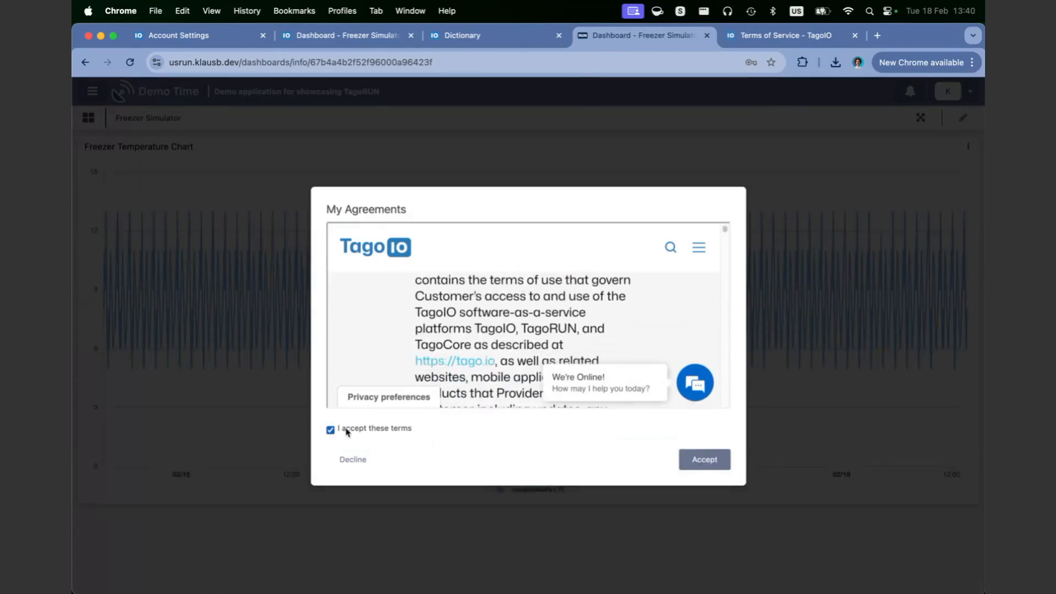
{"action": "left_click", "coordinate": [692, 461]}
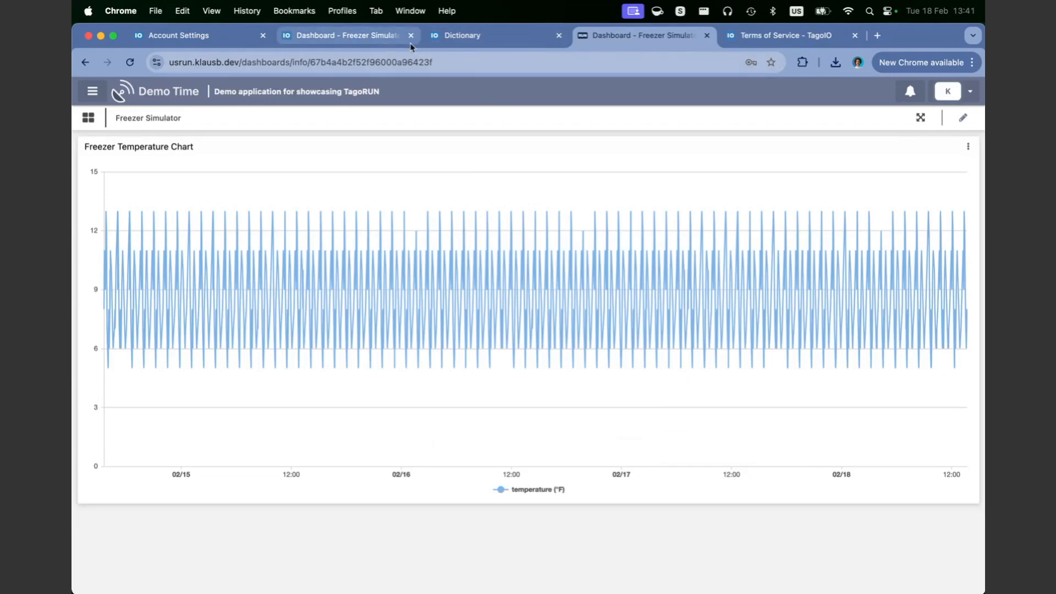
Step: Open the user's details from Users management in a new tab and show the Agreements tab
{"action": "left_click", "coordinate": [491, 44]}
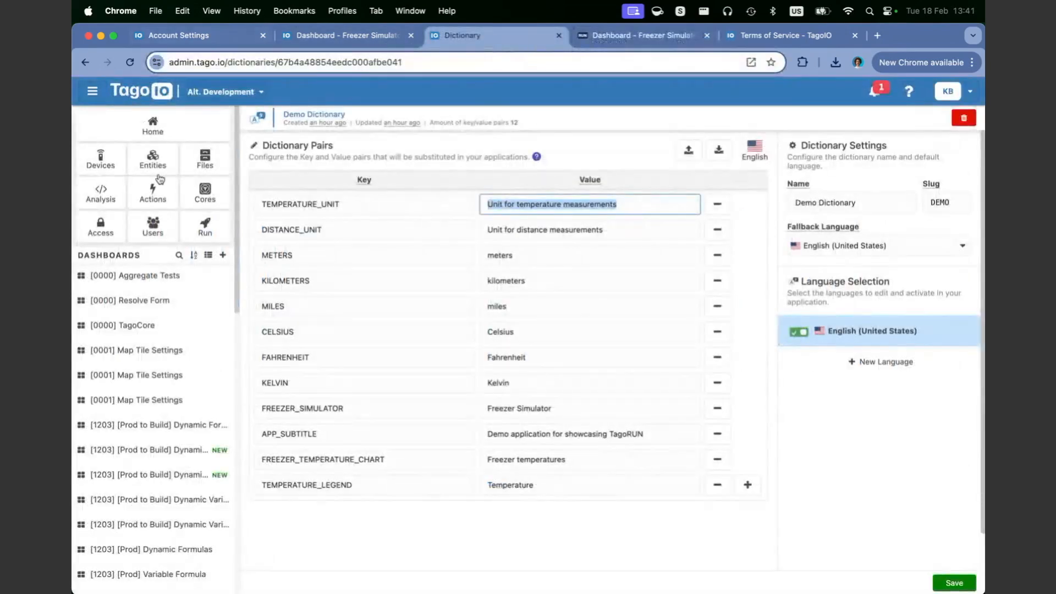
{"action": "left_click", "coordinate": [153, 224], "text": "super"}
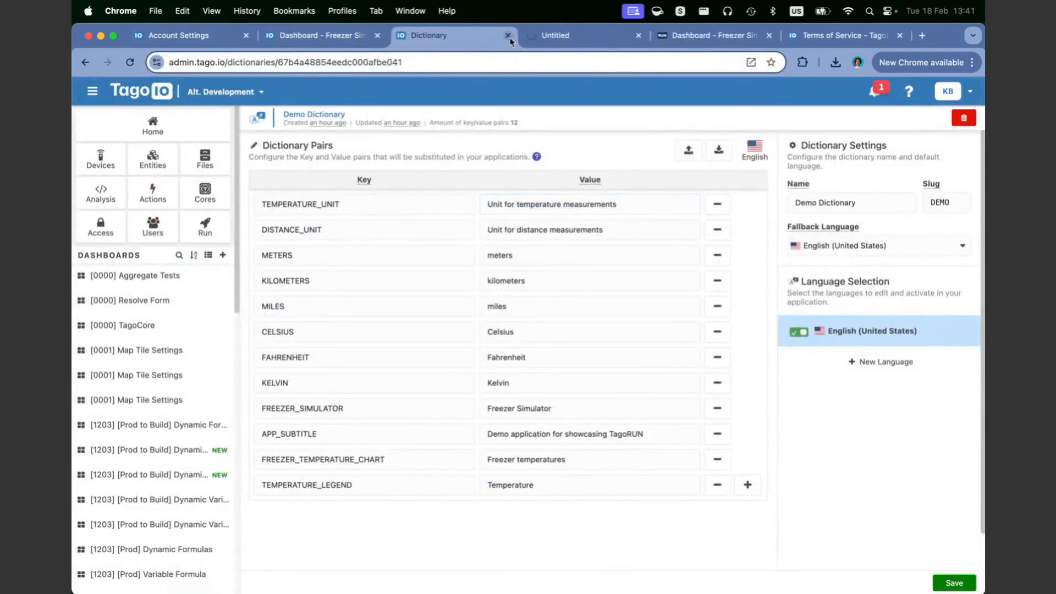
{"action": "left_click", "coordinate": [532, 42]}
{"action": "left_click", "coordinate": [308, 204]}
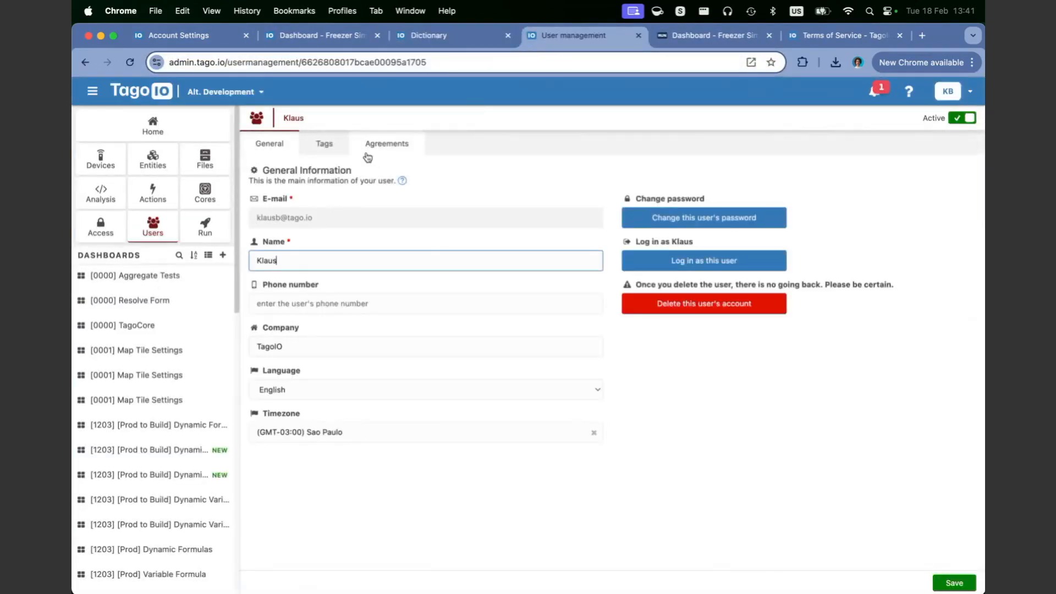
{"action": "left_click", "coordinate": [381, 148]}
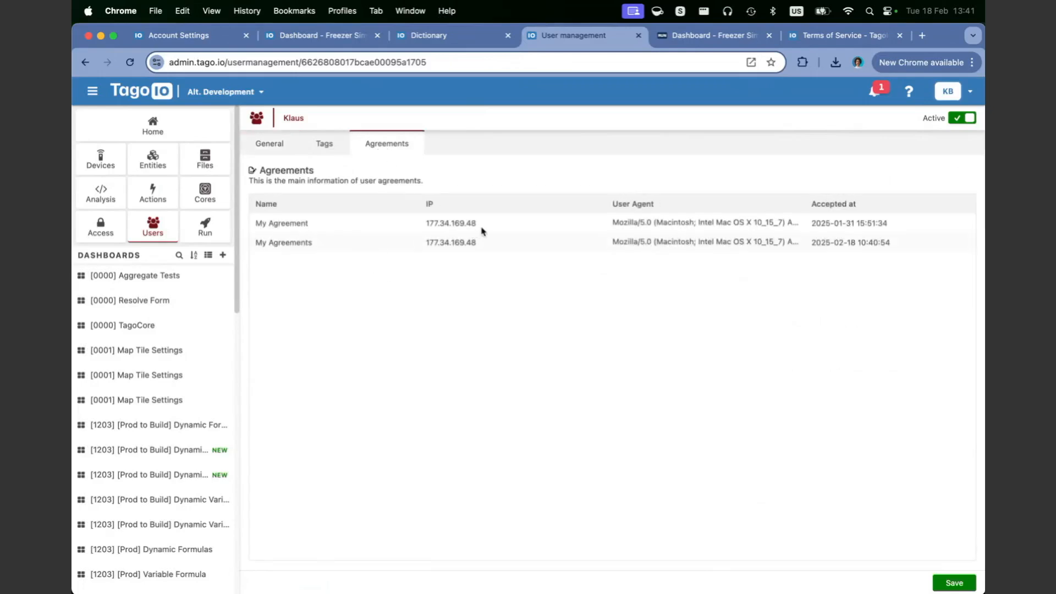
Step: Review the accepted agreements' IP address, user agent and acceptance date, then close the page
{"action": "left_click_drag", "start_coordinate": [486, 232], "coordinate": [381, 224]}
{"action": "triple_click", "coordinate": [650, 221]}
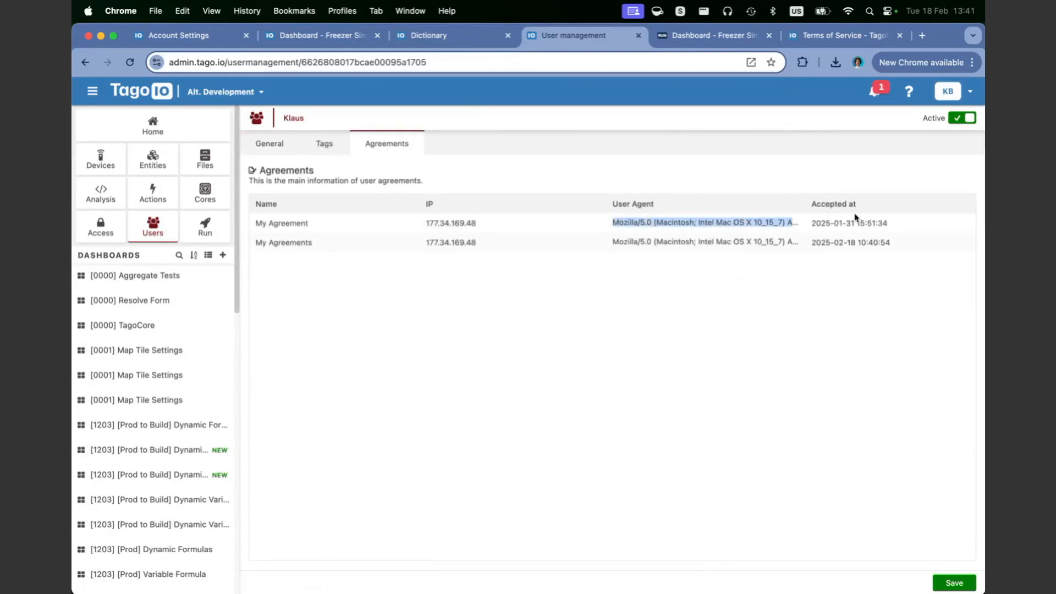
{"action": "left_click_drag", "start_coordinate": [886, 224], "coordinate": [776, 236]}
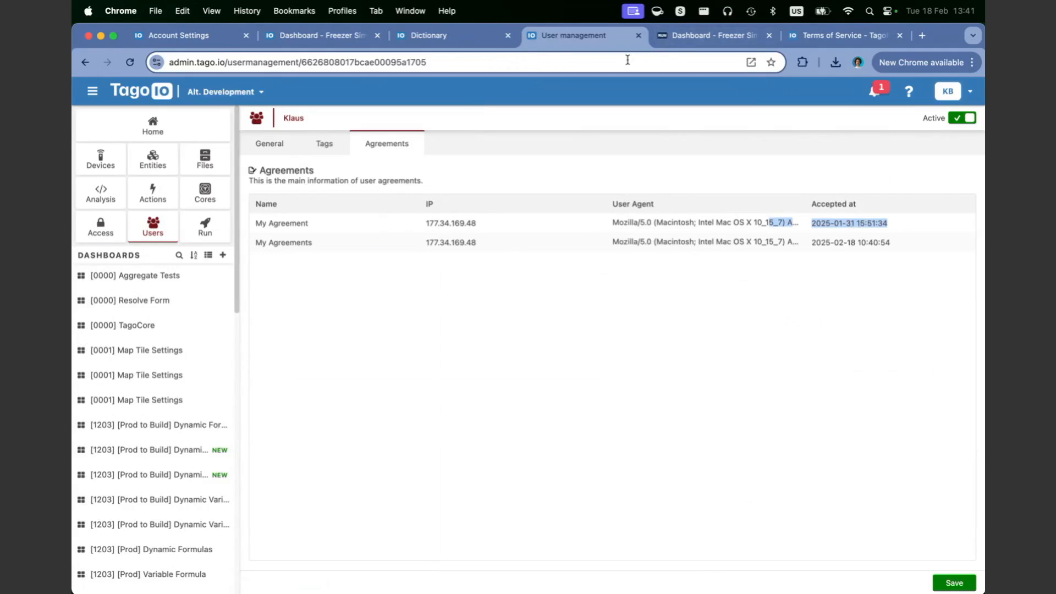
{"action": "left_click", "coordinate": [530, 244]}
{"action": "left_click_drag", "start_coordinate": [530, 245], "coordinate": [843, 219]}
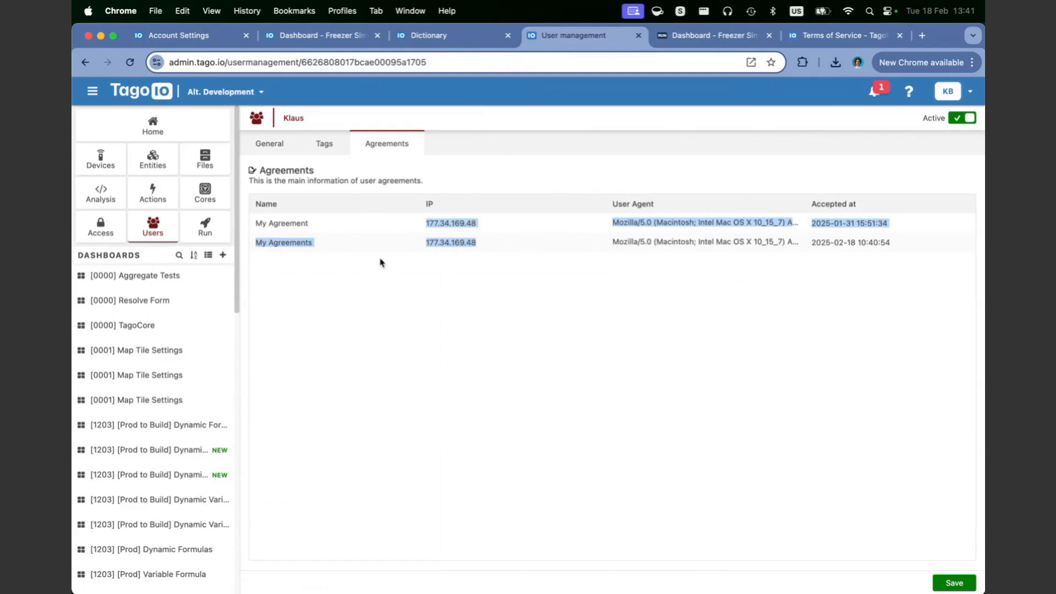
{"action": "key", "text": "super+w"}
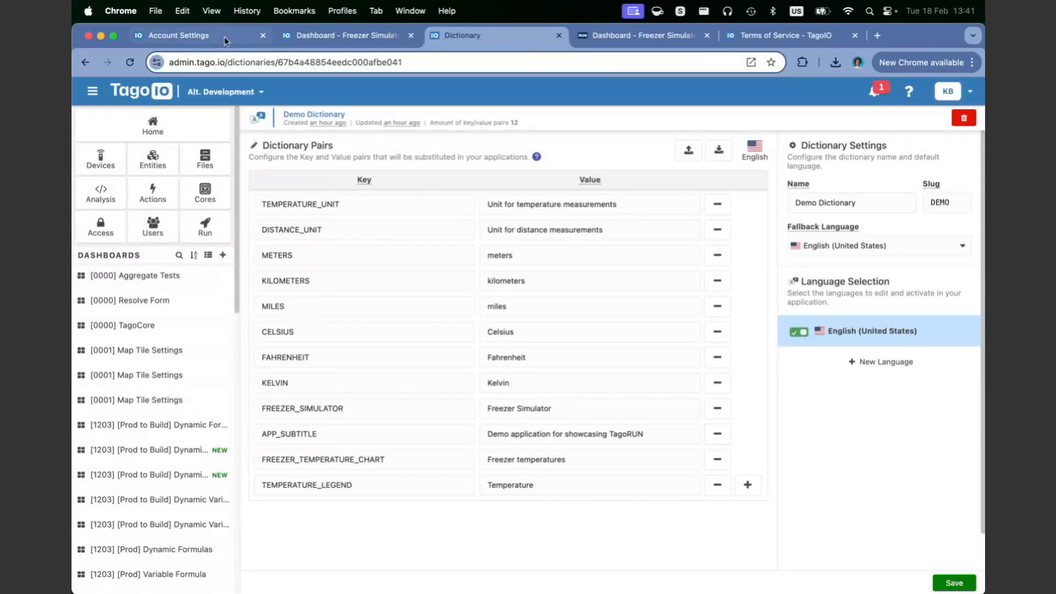
Step: Open the Run Security and Protection settings and review the two-factor authentication section
{"action": "left_click", "coordinate": [207, 35]}
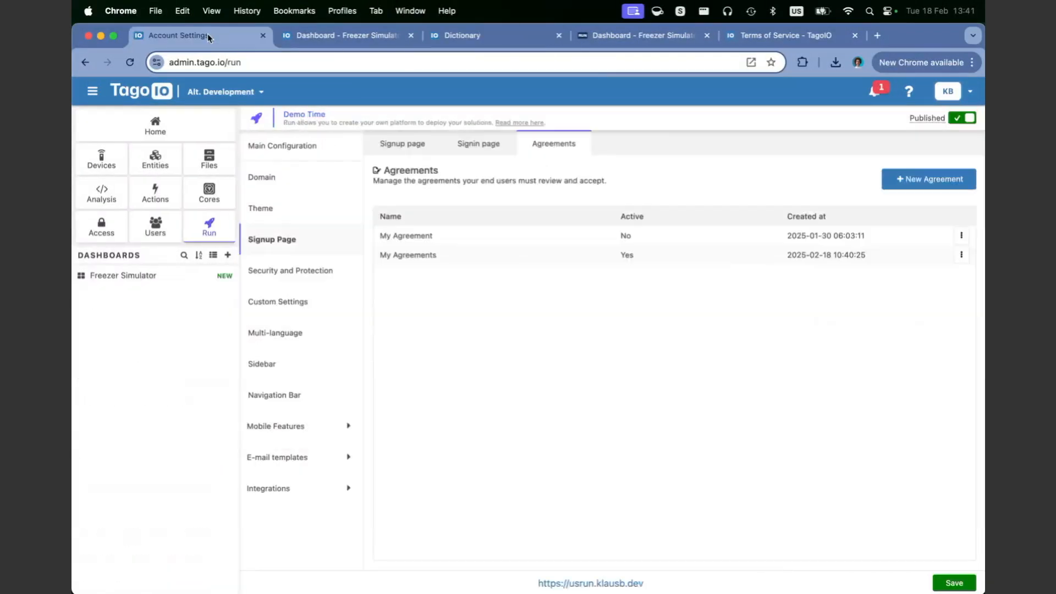
{"action": "left_click", "coordinate": [308, 281]}
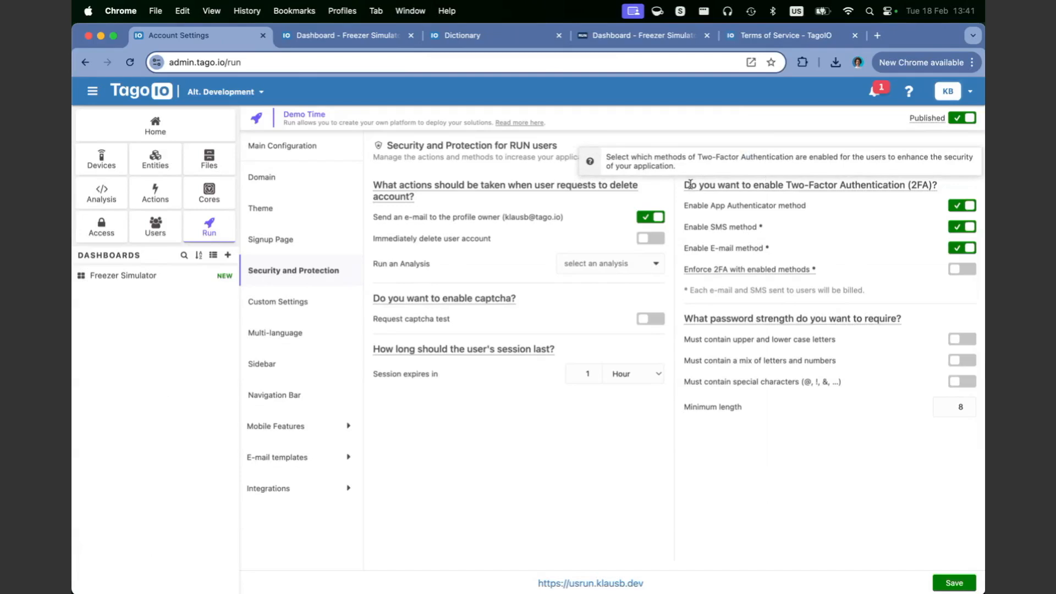
{"action": "left_click_drag", "start_coordinate": [866, 180], "coordinate": [891, 185]}
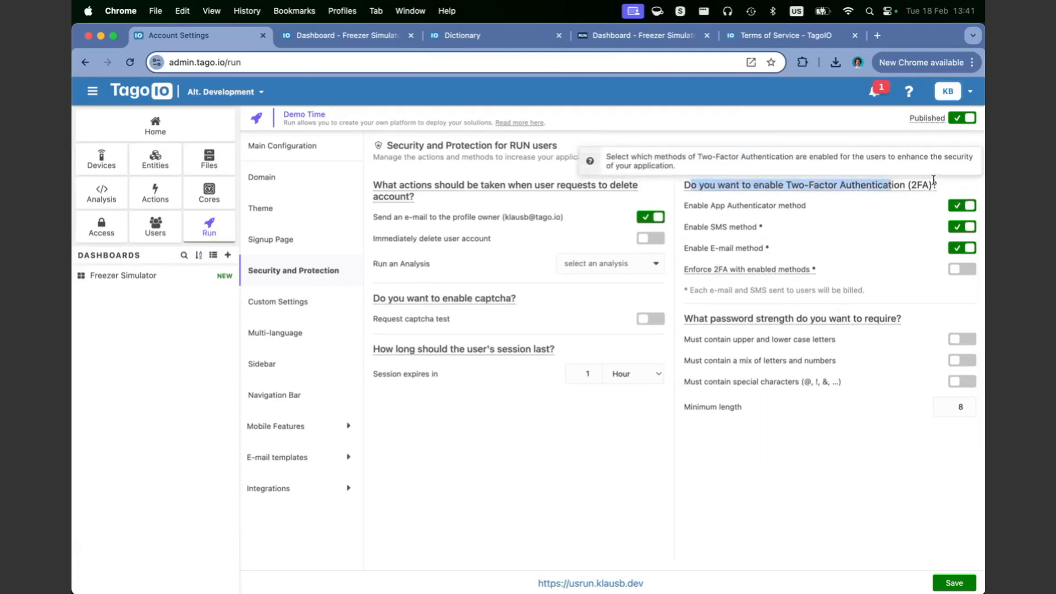
{"action": "left_click_drag", "start_coordinate": [938, 186], "coordinate": [726, 181]}
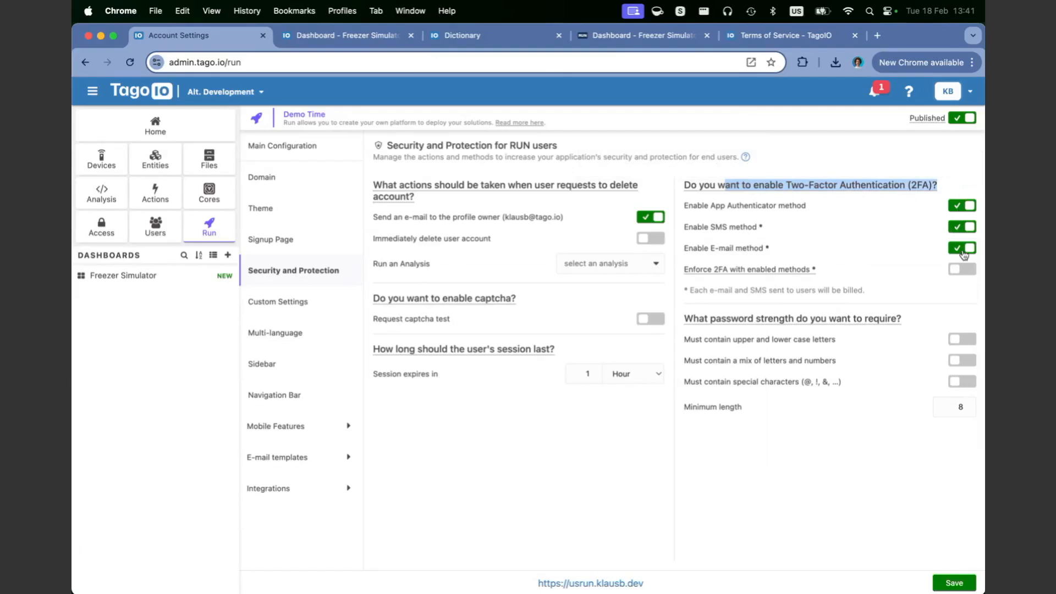
{"action": "left_click_drag", "start_coordinate": [955, 188], "coordinate": [745, 195]}
{"action": "double_click", "coordinate": [795, 185]}
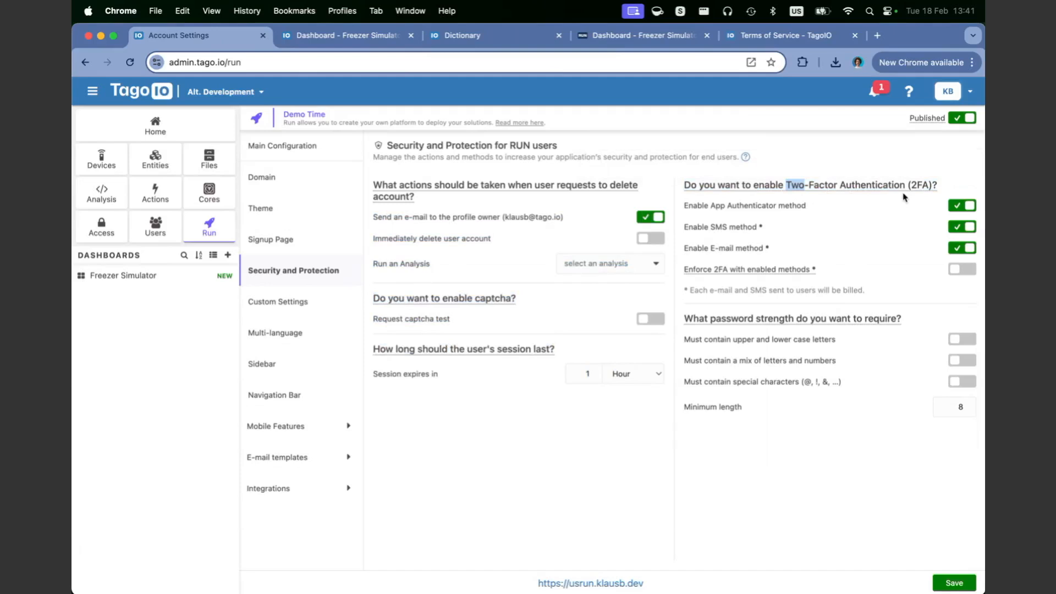
{"action": "mouse_move", "coordinate": [922, 182]}
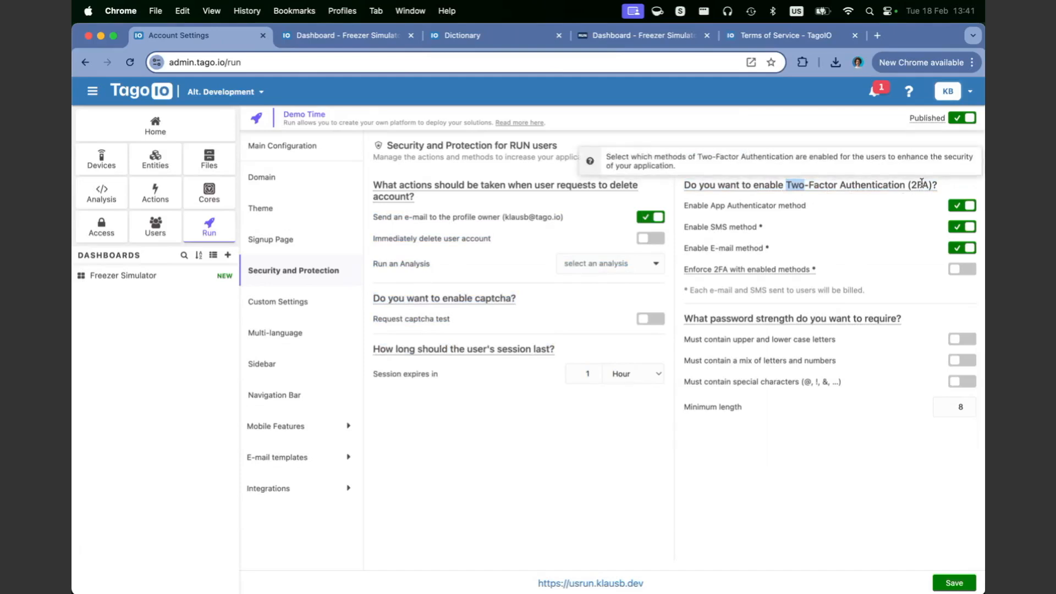
{"action": "left_click_drag", "start_coordinate": [931, 187], "coordinate": [767, 183]}
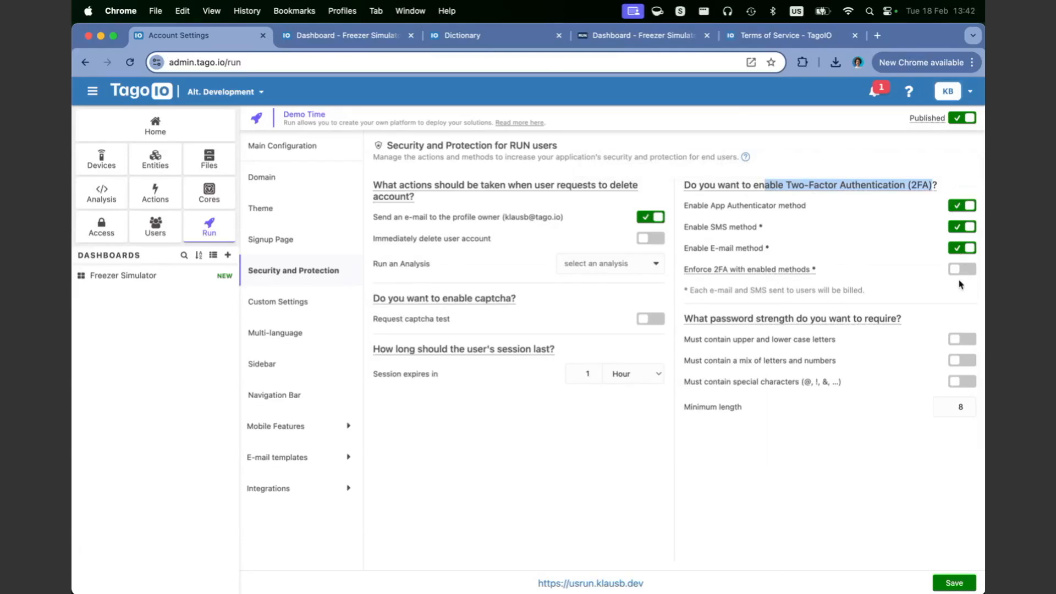
{"action": "mouse_move", "coordinate": [740, 267]}
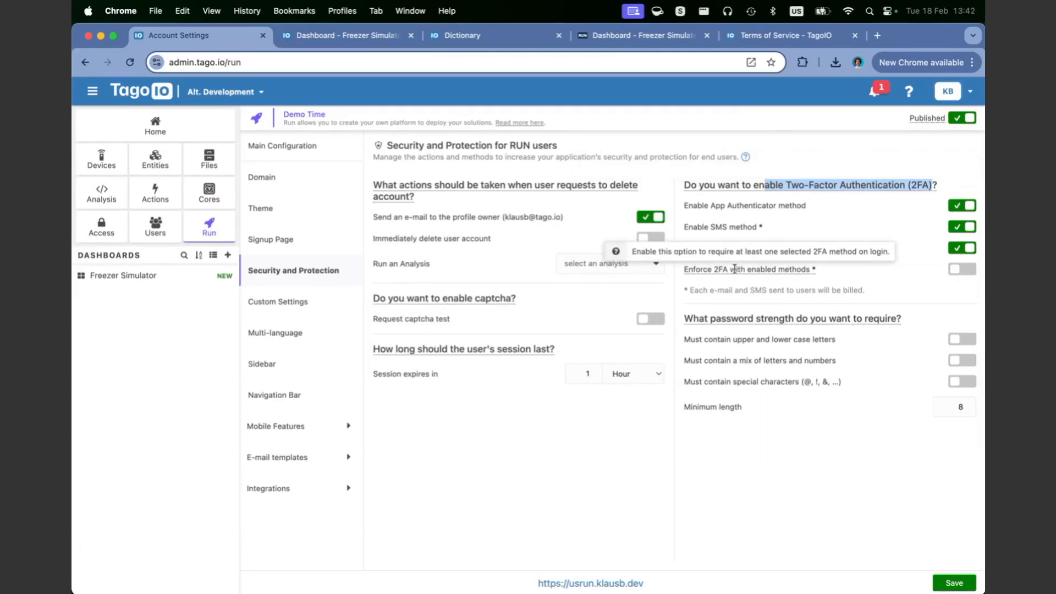
{"action": "triple_click", "coordinate": [734, 269]}
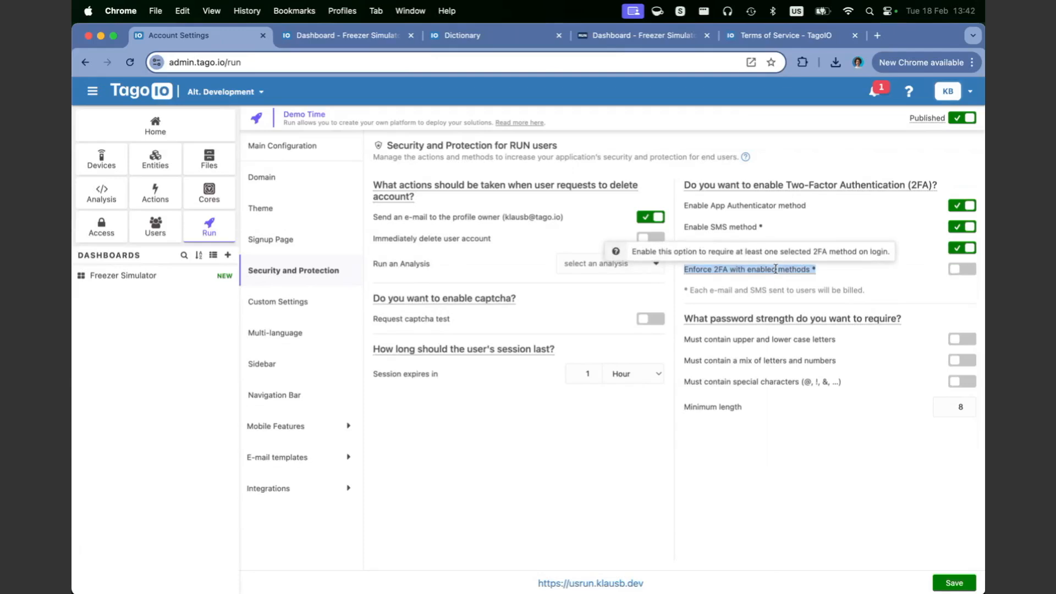
{"action": "left_click", "coordinate": [800, 279]}
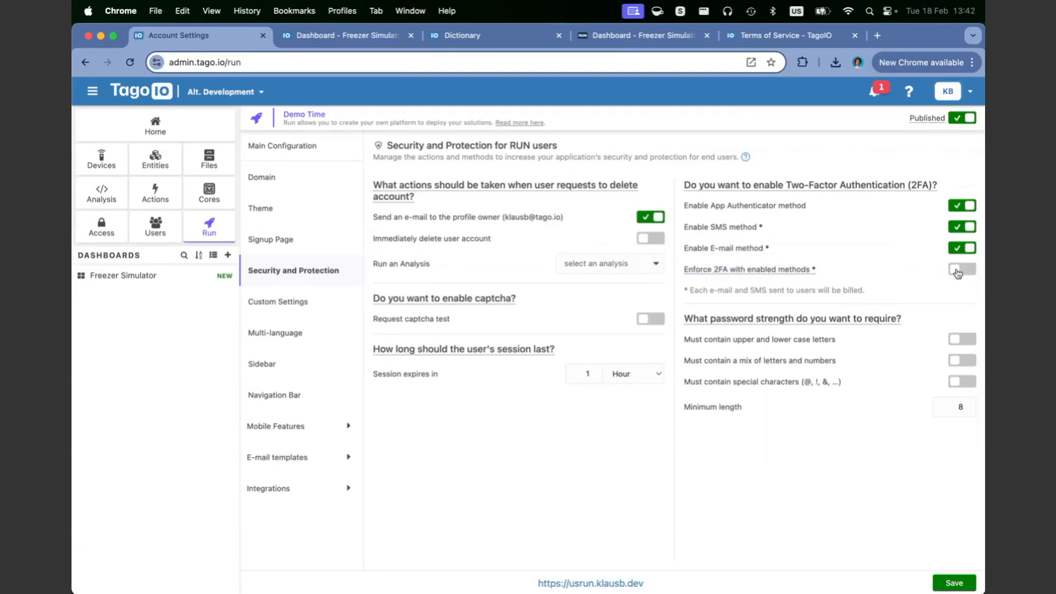
Step: Toggle 'Enforce 2FA with enabled methods' on then off, and review the session duration settings
{"action": "left_click", "coordinate": [958, 273]}
{"action": "left_click", "coordinate": [957, 272]}
{"action": "mouse_move", "coordinate": [920, 187]}
{"action": "left_click_drag", "start_coordinate": [943, 191], "coordinate": [670, 178]}
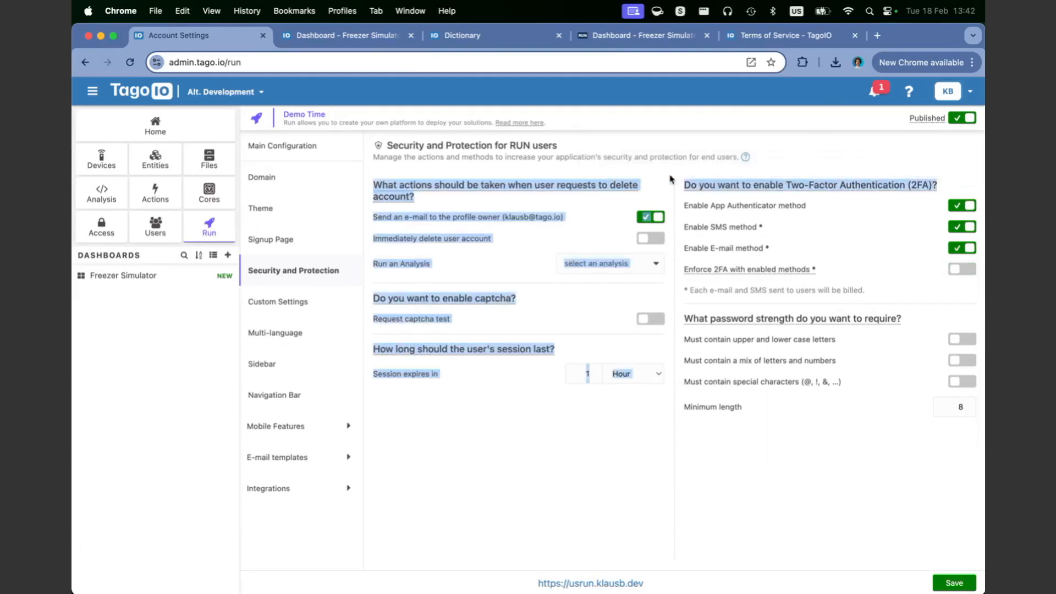
{"action": "left_click", "coordinate": [797, 522]}
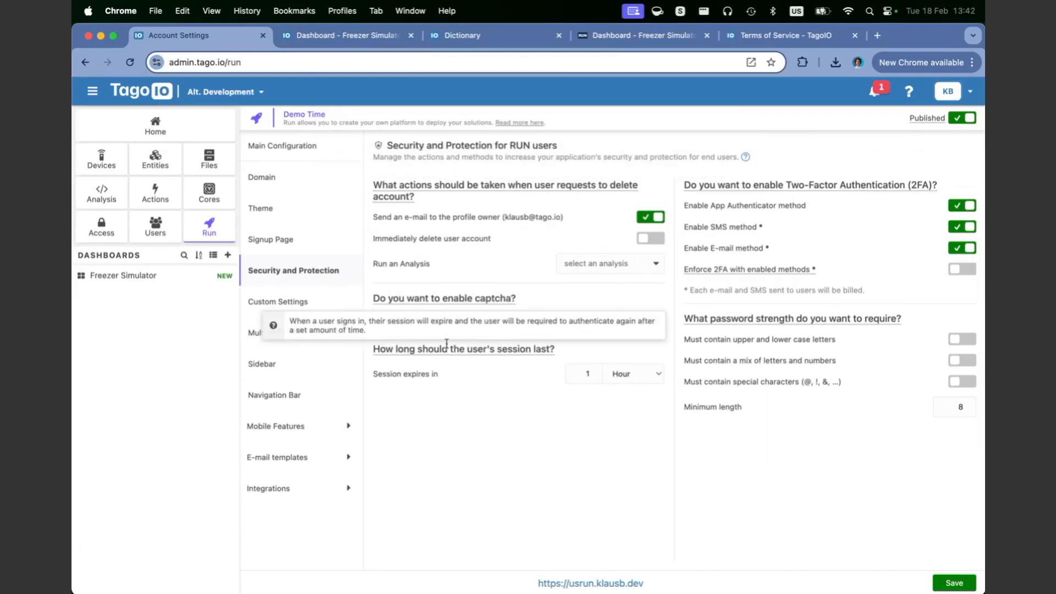
{"action": "left_click_drag", "start_coordinate": [556, 350], "coordinate": [378, 351]}
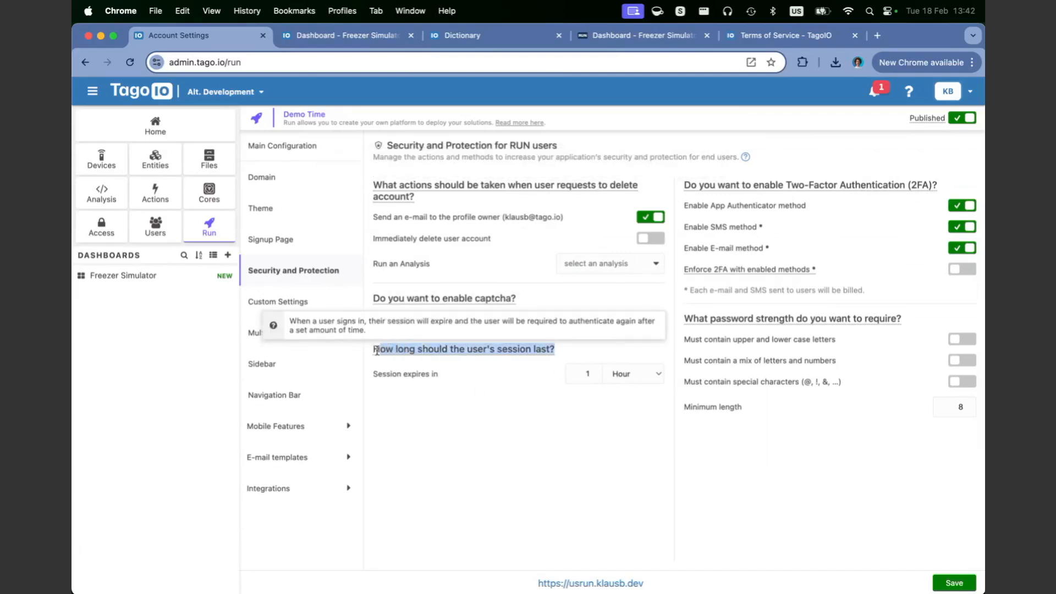
{"action": "left_click", "coordinate": [556, 408]}
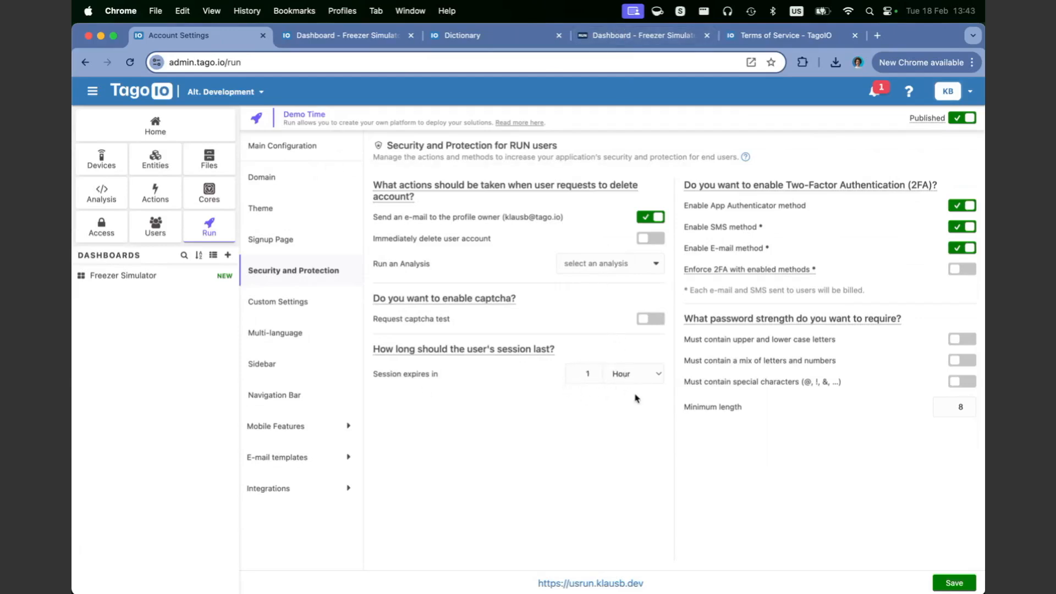
Step: Open Custom Settings, which lists the Temperature unit and Distance unit user settings
{"action": "mouse_move", "coordinate": [799, 269]}
{"action": "mouse_move", "coordinate": [513, 349]}
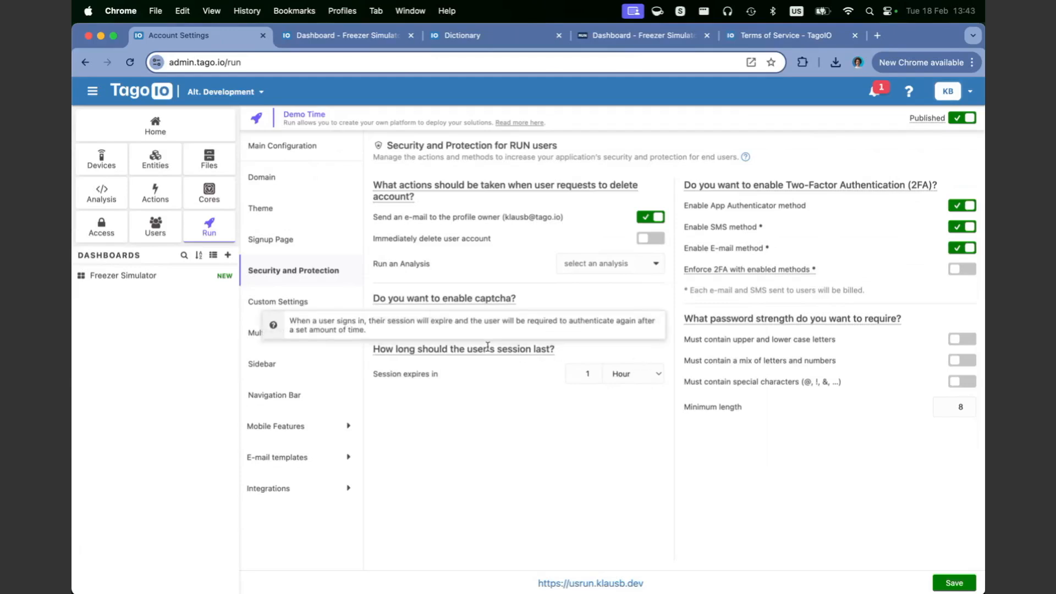
{"action": "left_click", "coordinate": [334, 310]}
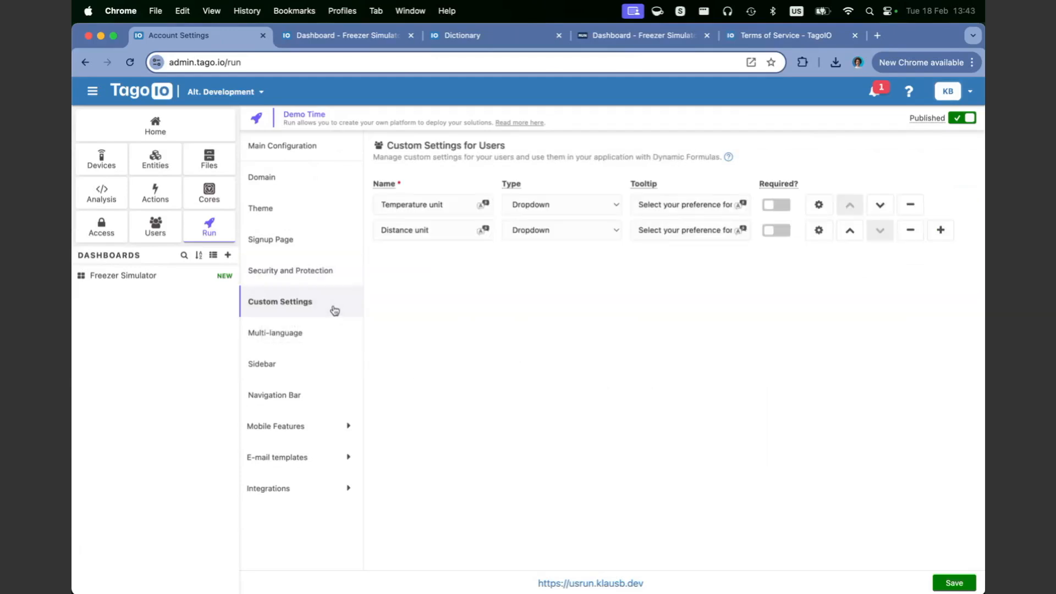
Step: Highlight the Custom Settings heading and the Temperature setting, then open the Multi-language page
{"action": "left_click_drag", "start_coordinate": [378, 146], "coordinate": [544, 150]}
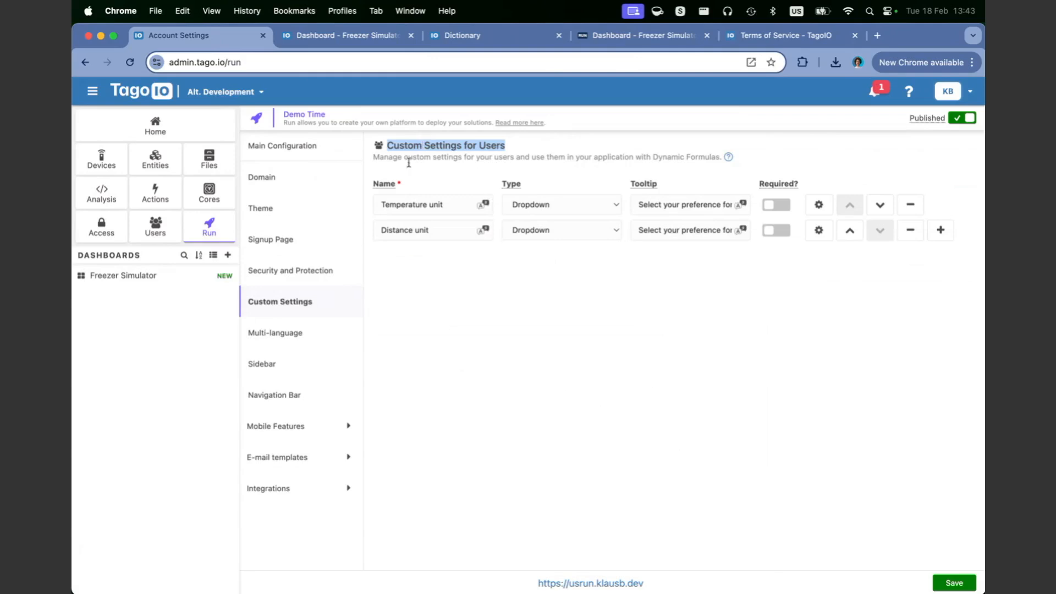
{"action": "double_click", "coordinate": [428, 204]}
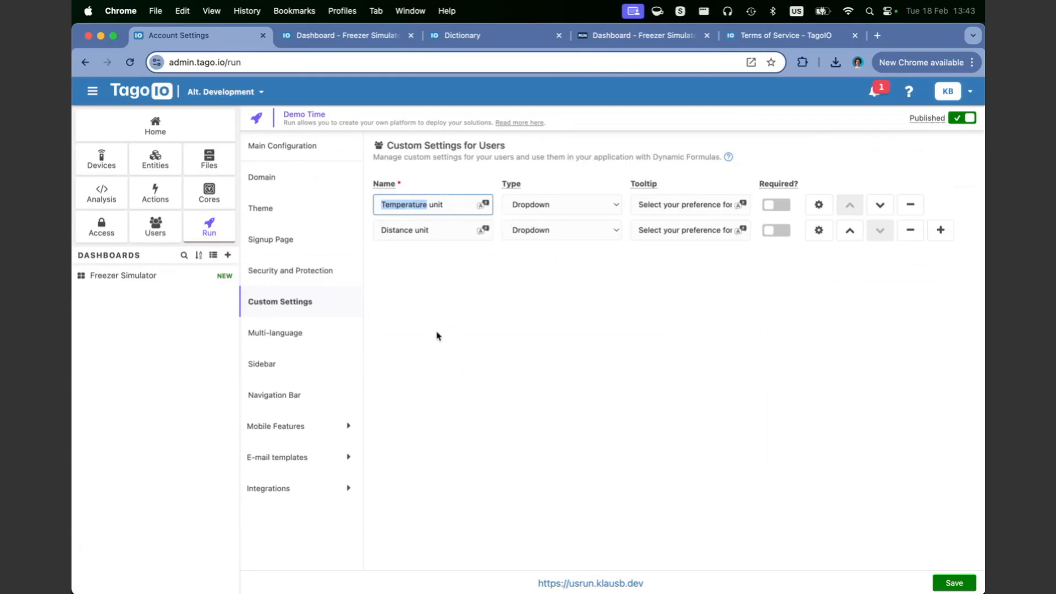
{"action": "left_click", "coordinate": [323, 334]}
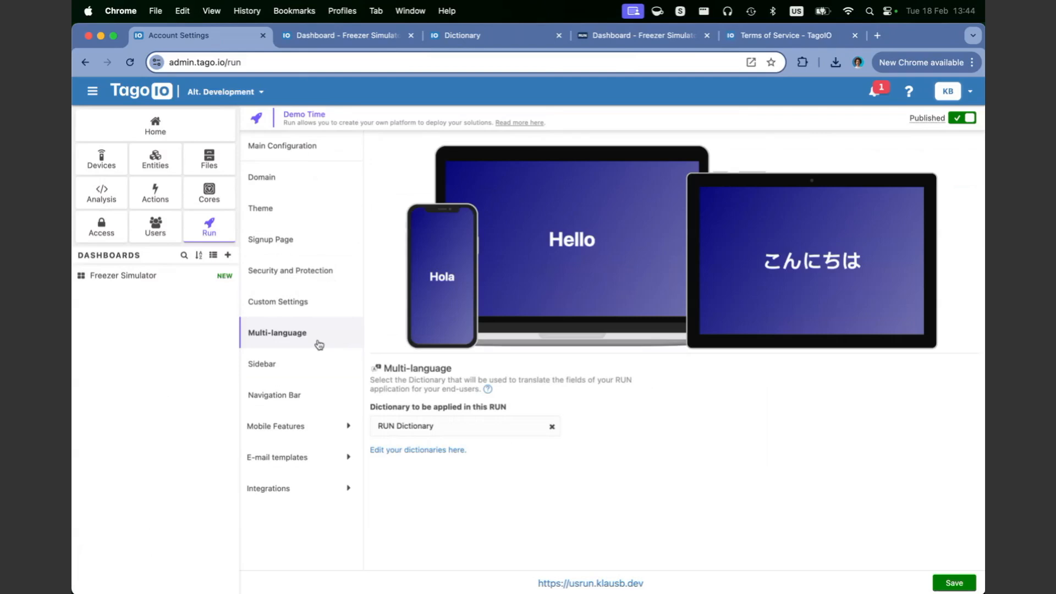
Step: Check the dictionary choices, keep RUN Dictionary applied, and look at the Demo Dictionary
{"action": "left_click", "coordinate": [452, 425]}
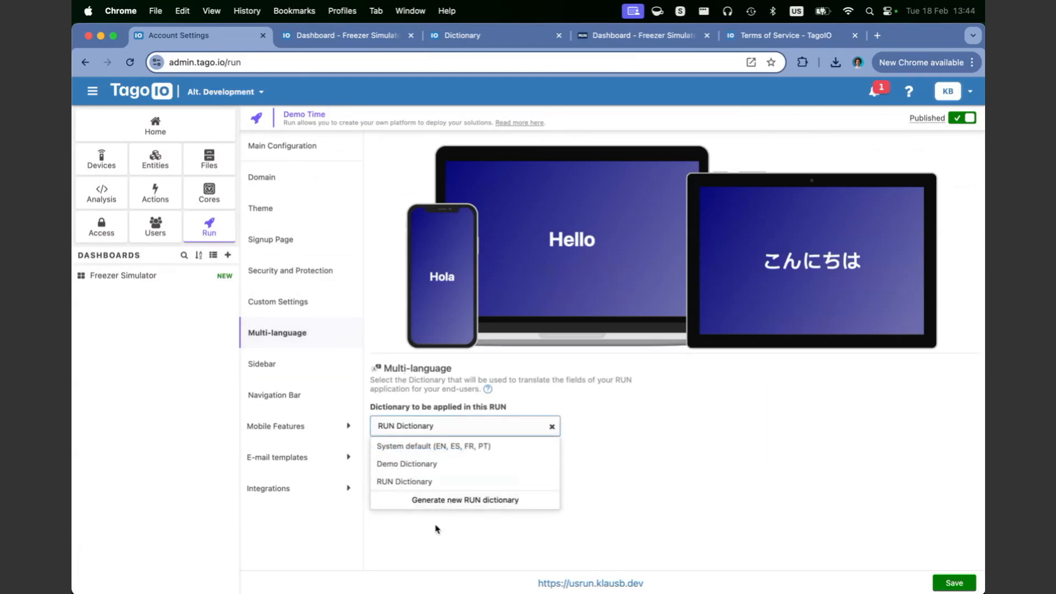
{"action": "left_click", "coordinate": [689, 433]}
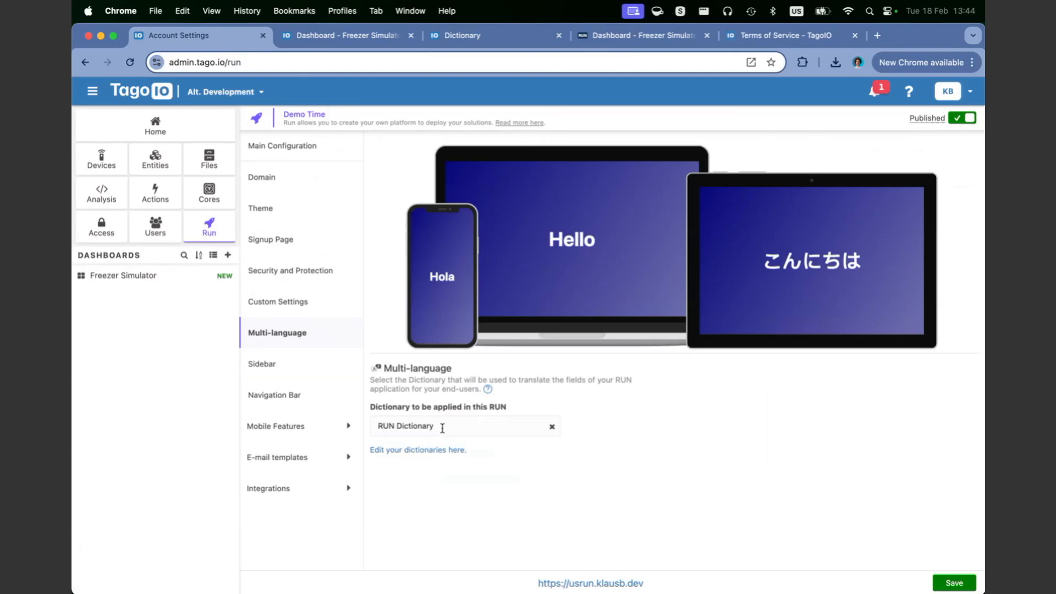
{"action": "left_click", "coordinate": [489, 34]}
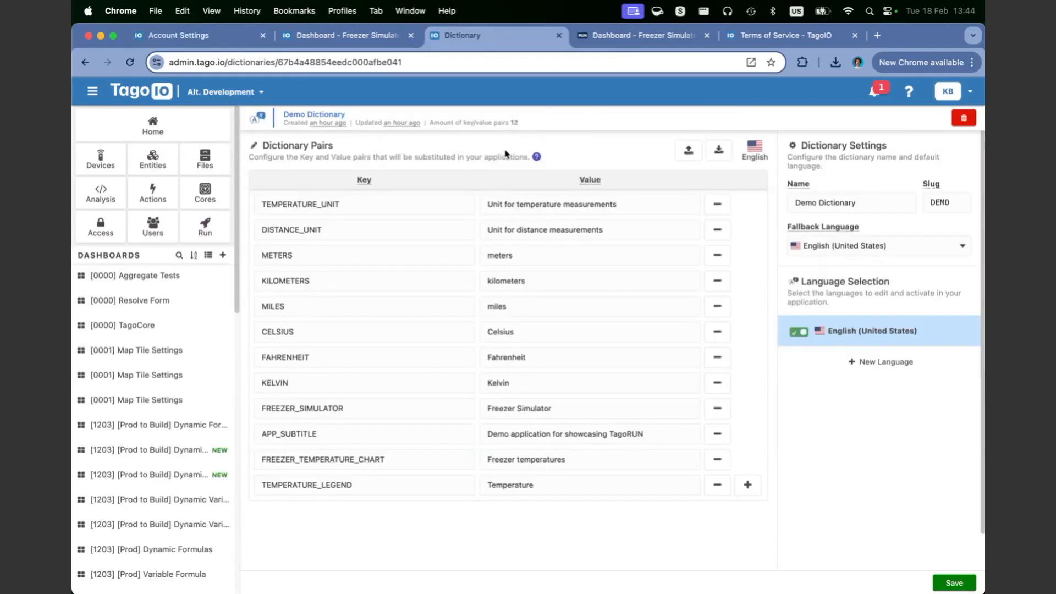
{"action": "left_click_drag", "start_coordinate": [283, 114], "coordinate": [347, 115]}
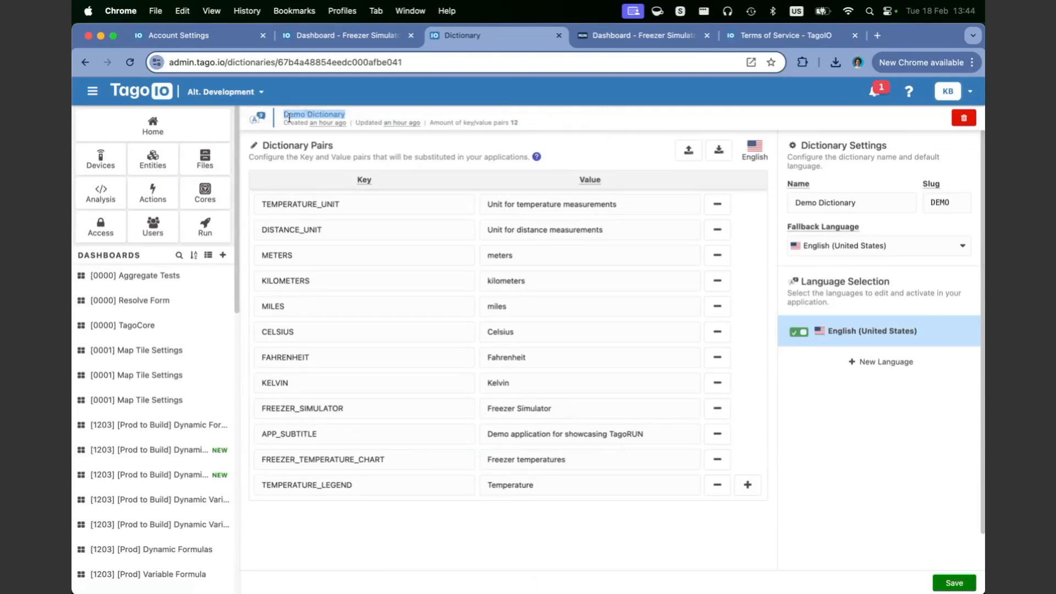
Step: Open RUN Dictionary from the account's Dictionaries list, recheck the RUN's dictionary choice, and return to it
{"action": "left_click", "coordinate": [951, 94]}
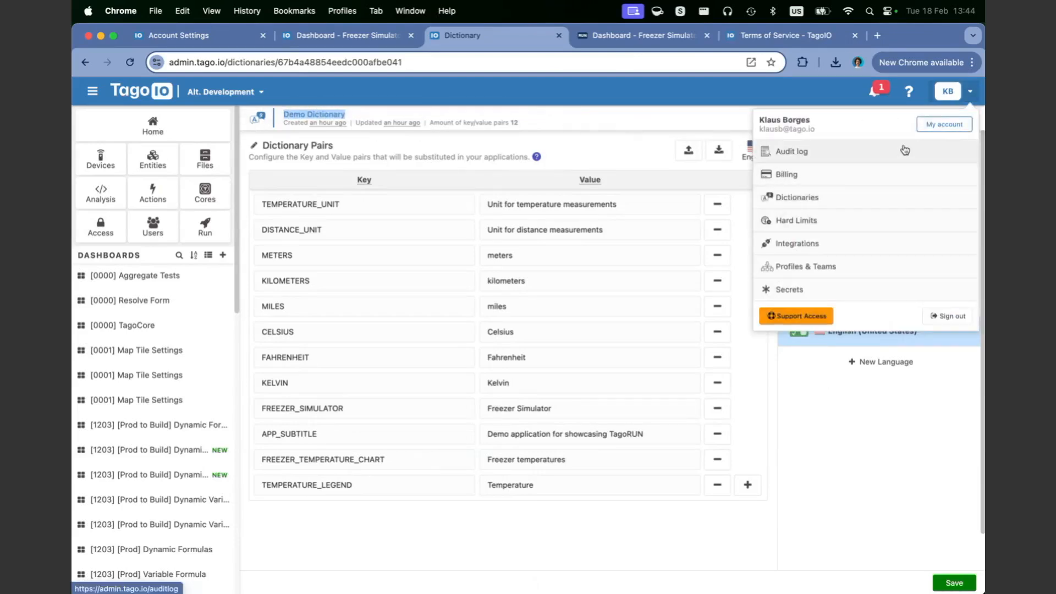
{"action": "left_click", "coordinate": [819, 197]}
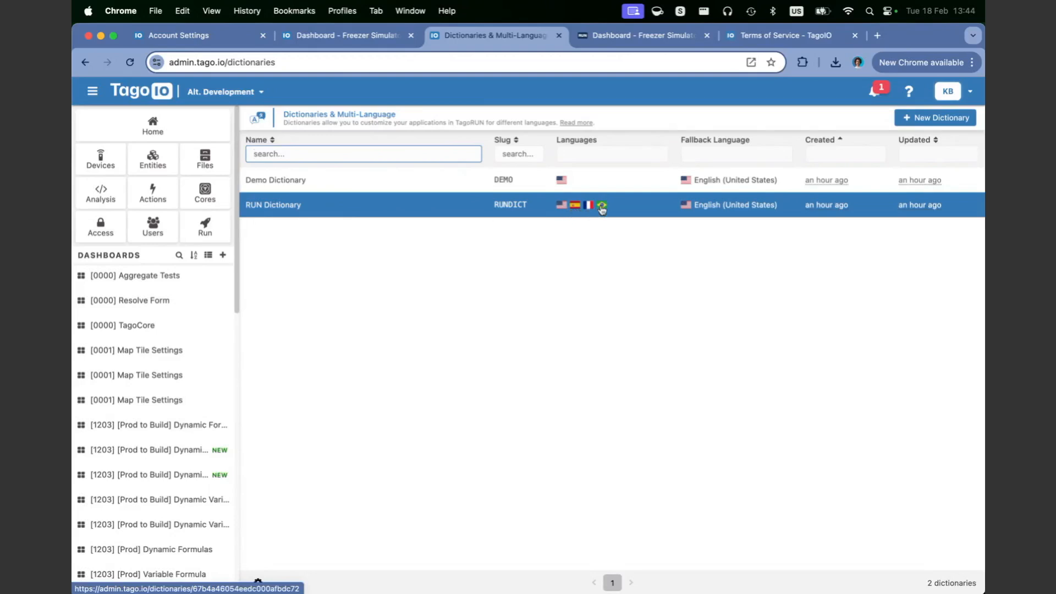
{"action": "left_click", "coordinate": [432, 214]}
{"action": "left_click", "coordinate": [352, 37]}
{"action": "left_click", "coordinate": [176, 36]}
{"action": "left_click", "coordinate": [459, 428]}
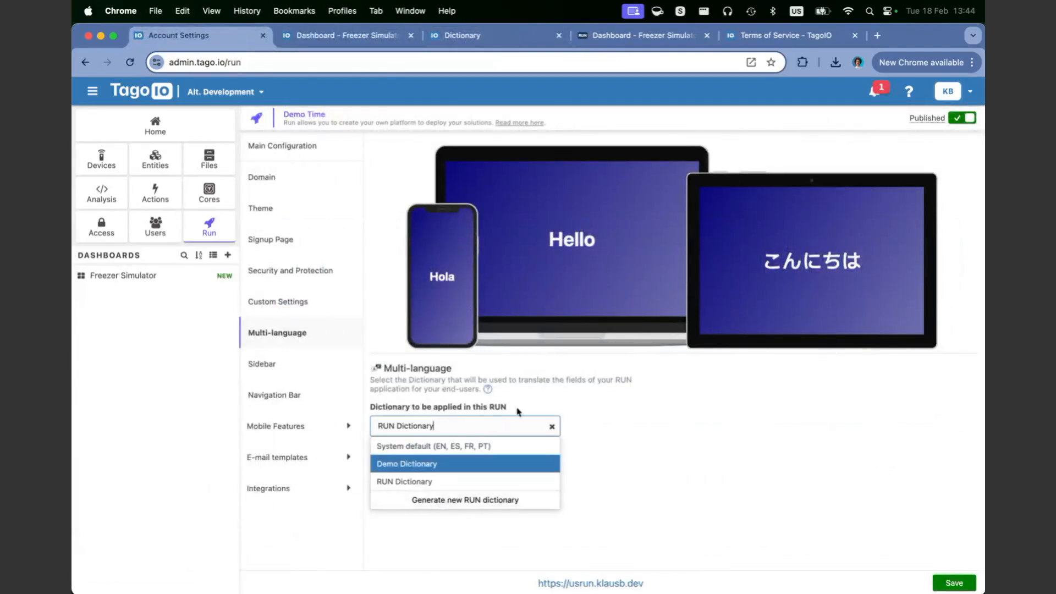
{"action": "left_click", "coordinate": [478, 428]}
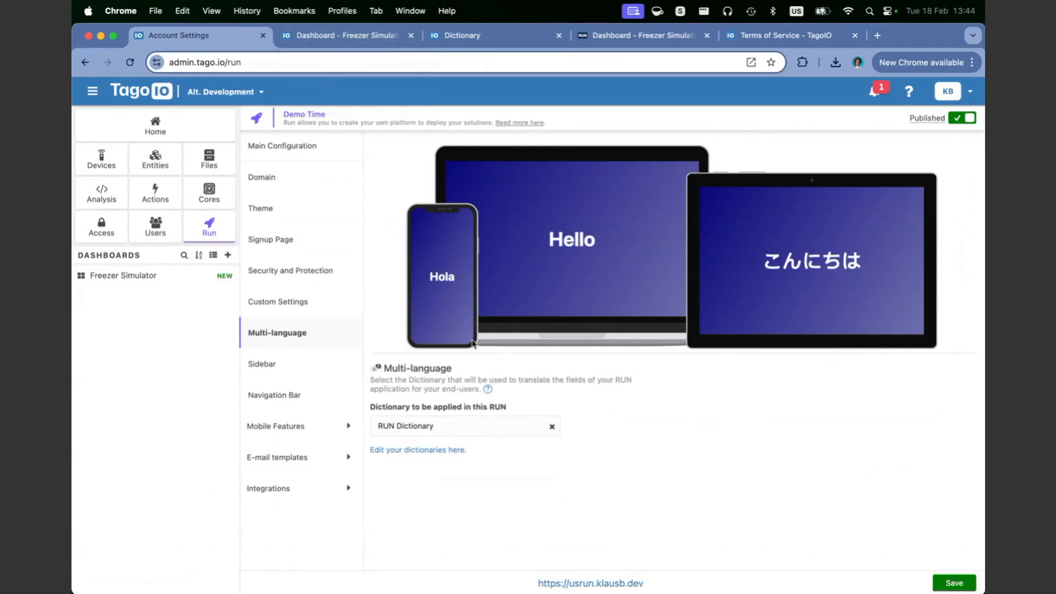
{"action": "left_click", "coordinate": [494, 36]}
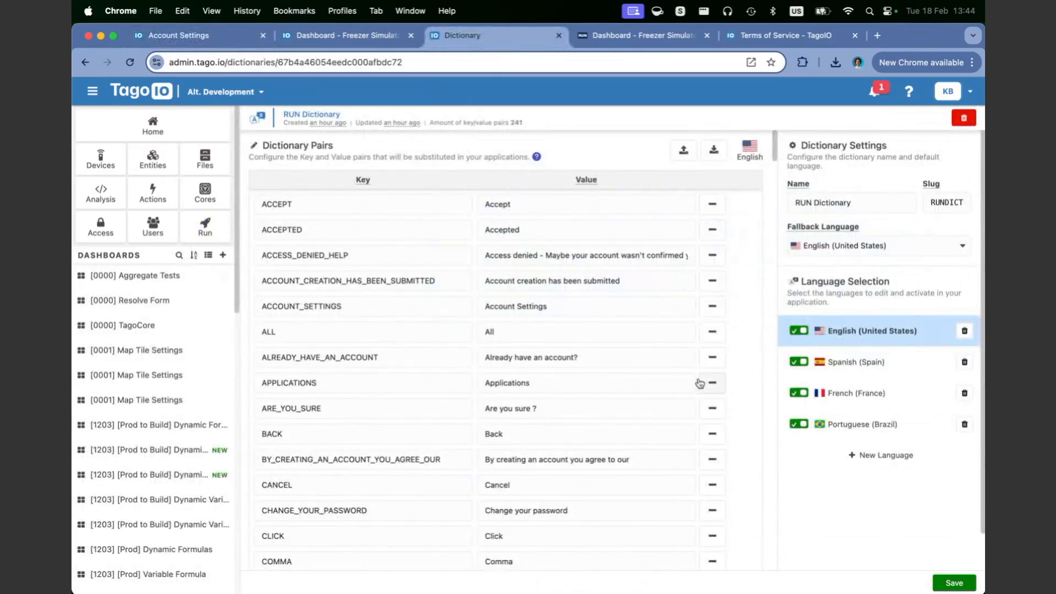
Step: Review the RUN Dictionary's key/value pairs and its export and import options
{"action": "scroll", "coordinate": [703, 383], "scroll_direction": "down", "scroll_amount": 1}
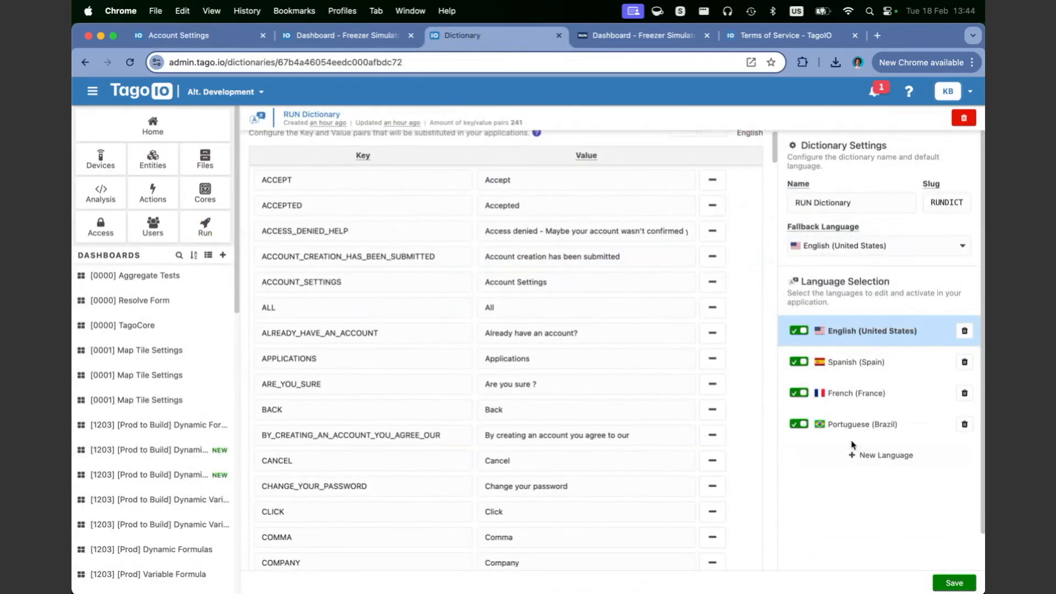
{"action": "scroll", "coordinate": [667, 313], "scroll_direction": "up", "scroll_amount": 1}
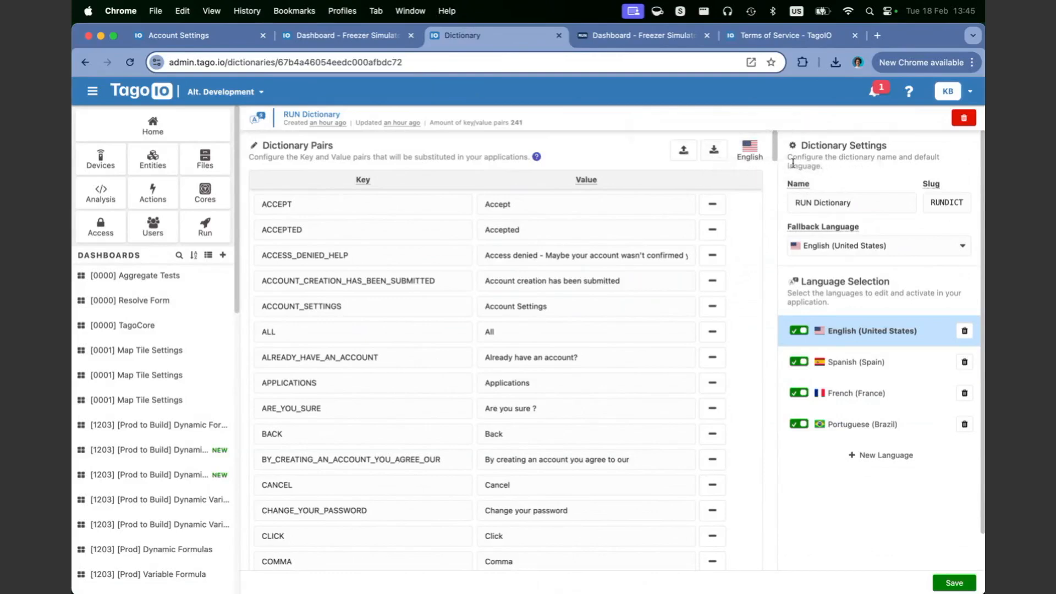
{"action": "scroll", "coordinate": [774, 151], "scroll_direction": "down", "scroll_amount": 3}
{"action": "scroll", "coordinate": [775, 150], "scroll_direction": "up", "scroll_amount": 3}
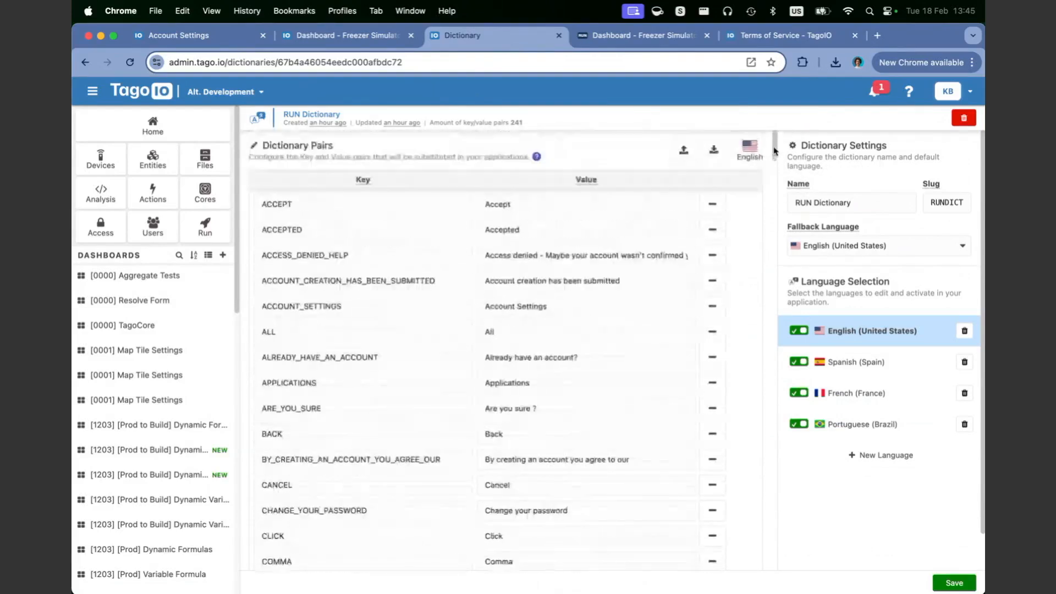
{"action": "left_click", "coordinate": [716, 159]}
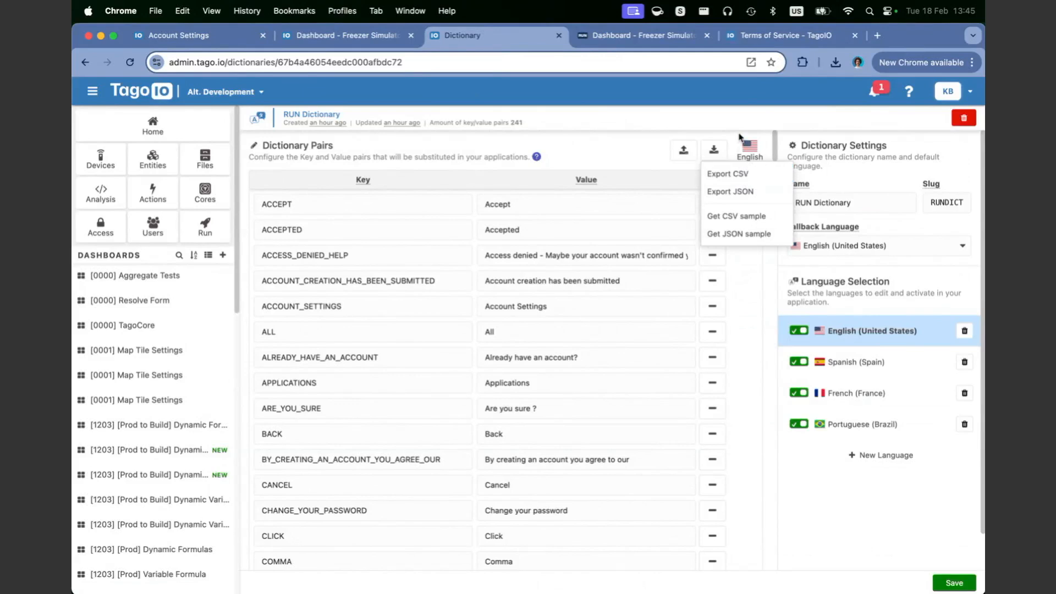
{"action": "left_click", "coordinate": [684, 153]}
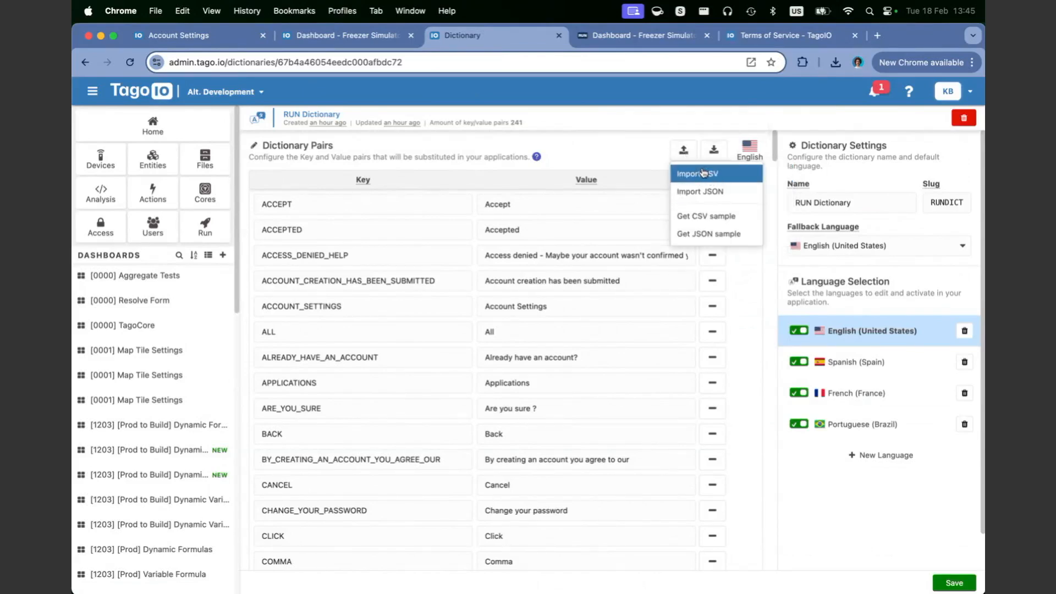
Step: Search 'germ' and add German (Germany) as a new dictionary language
{"action": "left_click", "coordinate": [864, 456]}
{"action": "type", "text": "germ"}
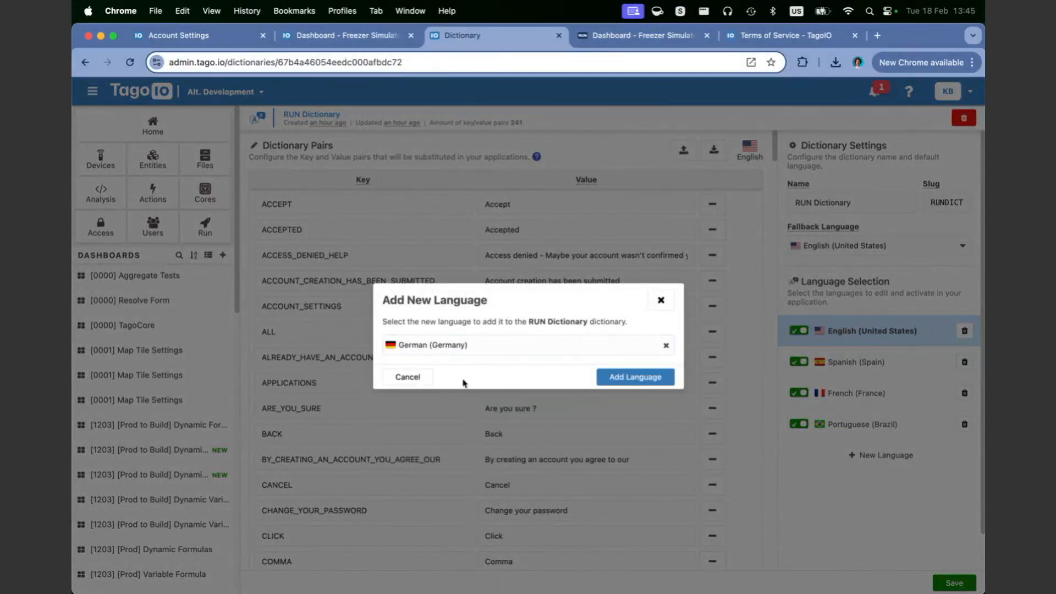
{"action": "left_click", "coordinate": [627, 377]}
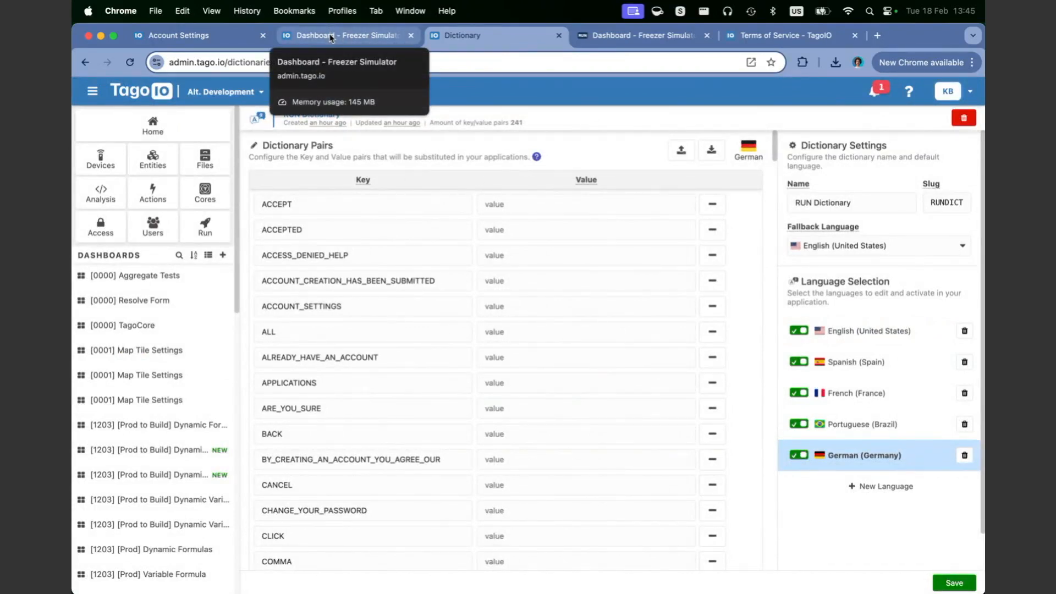
Step: Check the interface language options in the Freezer Simulator app's account visualization preferences, keeping English
{"action": "left_click", "coordinate": [638, 35]}
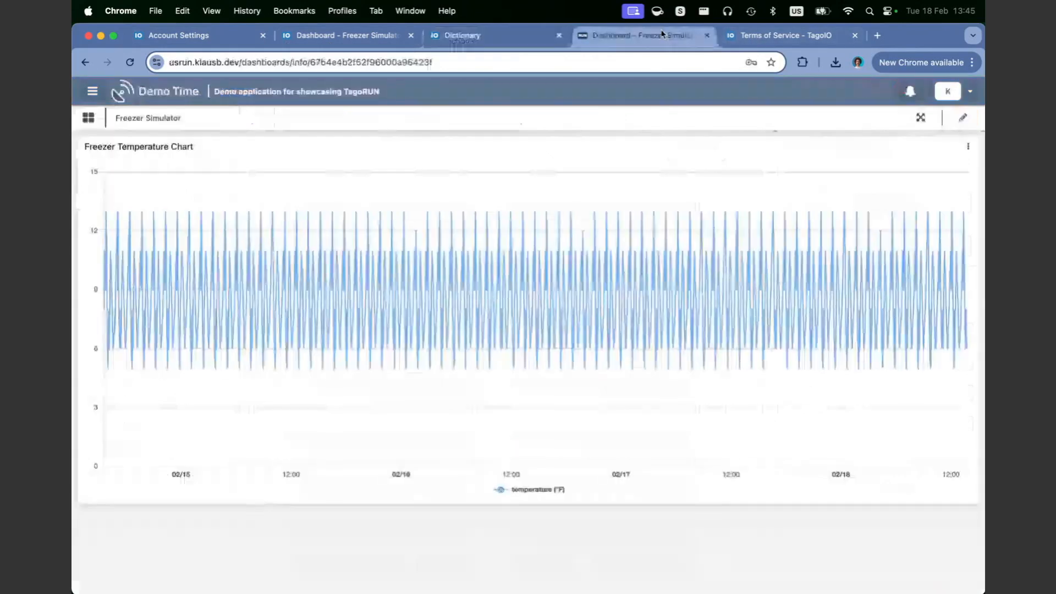
{"action": "left_click", "coordinate": [958, 98]}
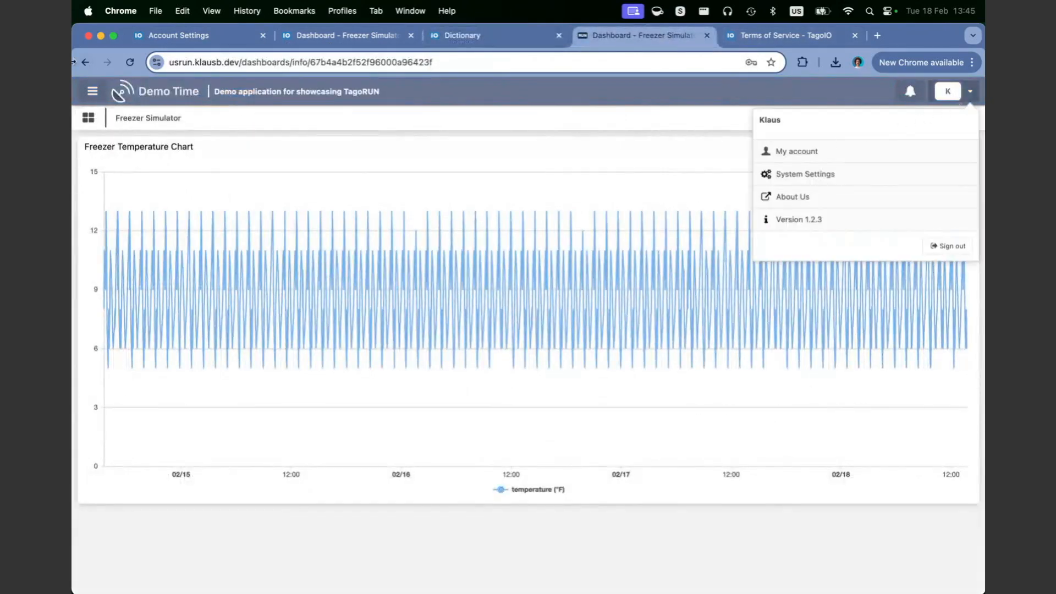
{"action": "left_click", "coordinate": [784, 162]}
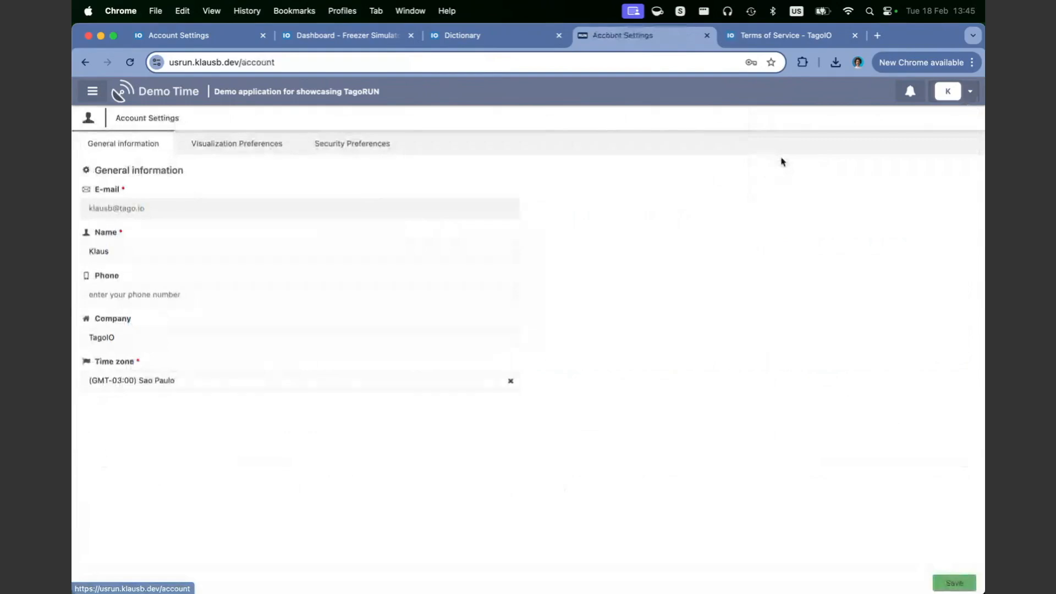
{"action": "left_click", "coordinate": [238, 149]}
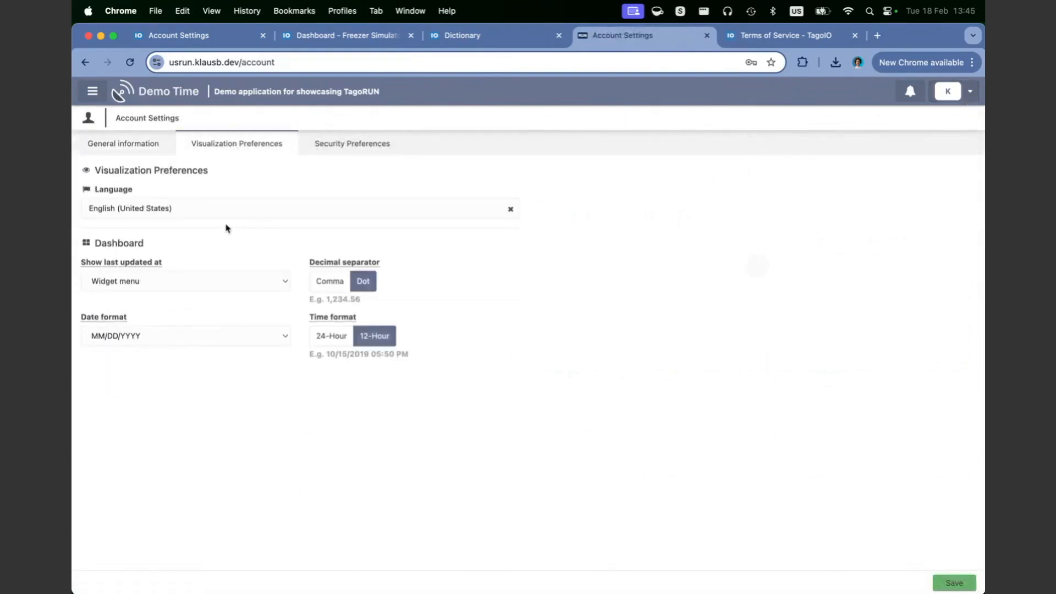
{"action": "left_click", "coordinate": [161, 206]}
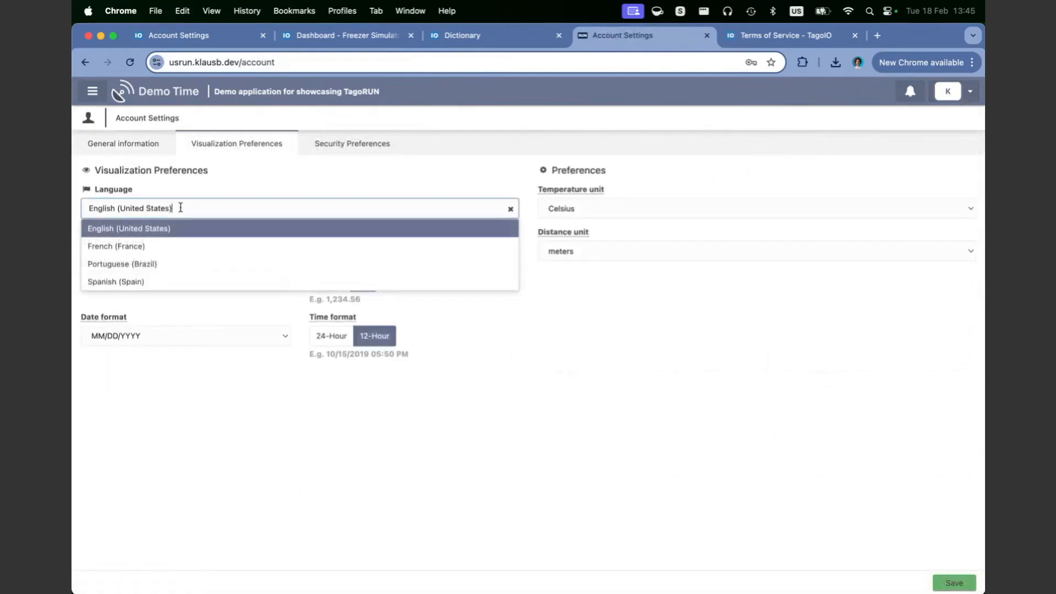
{"action": "left_click", "coordinate": [708, 334]}
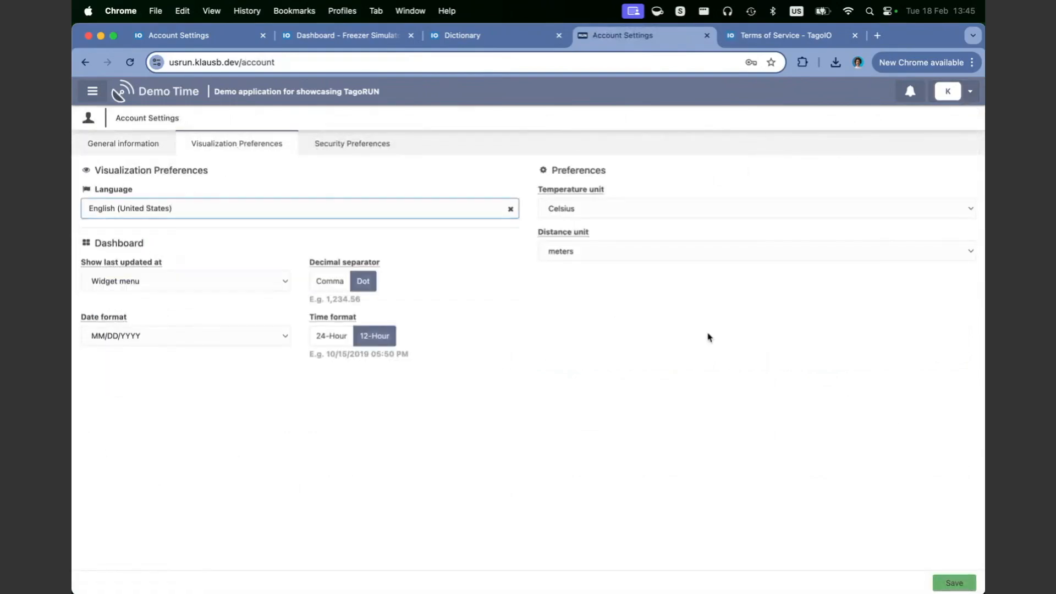
{"action": "left_click", "coordinate": [462, 35]}
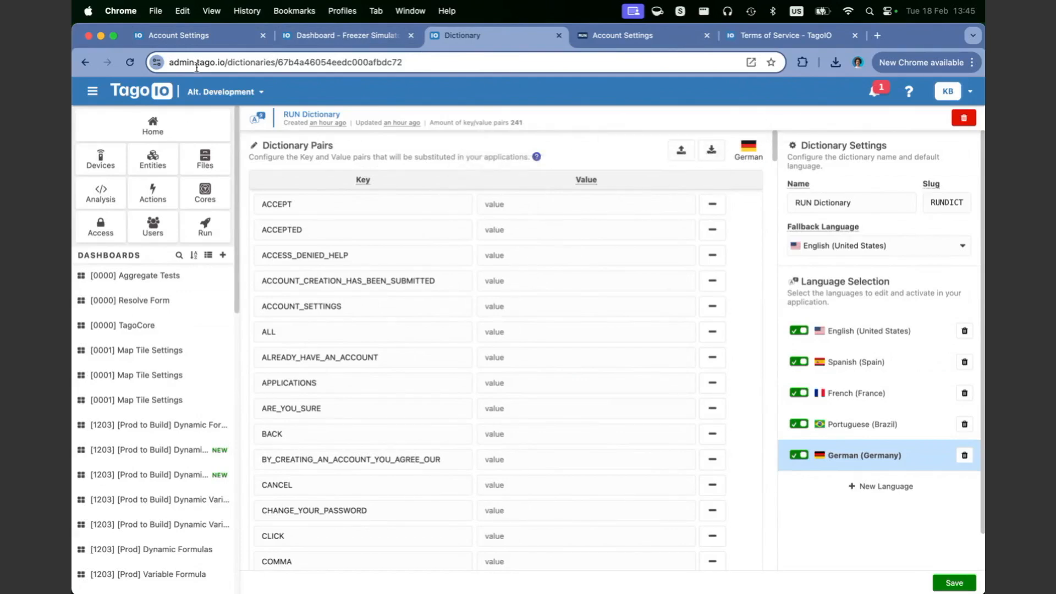
Step: Review the RUN sidebar settings, including the logo button tooltip field
{"action": "left_click", "coordinate": [215, 38]}
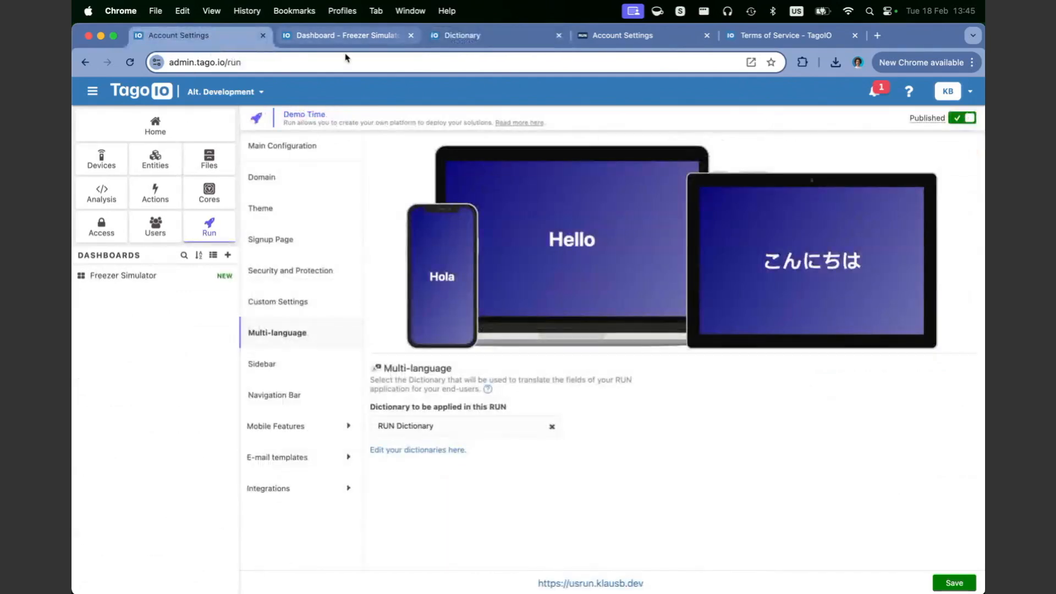
{"action": "left_click", "coordinate": [262, 364]}
{"action": "scroll", "coordinate": [493, 441], "scroll_direction": "down", "scroll_amount": 1}
{"action": "scroll", "coordinate": [493, 440], "scroll_direction": "down", "scroll_amount": 1}
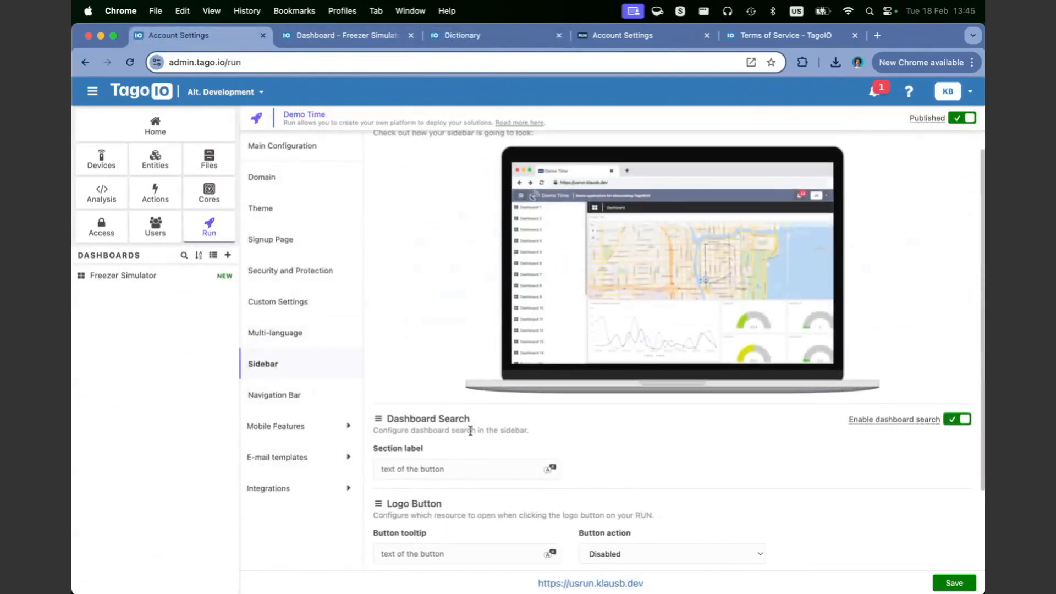
{"action": "scroll", "coordinate": [479, 413], "scroll_direction": "down", "scroll_amount": 3}
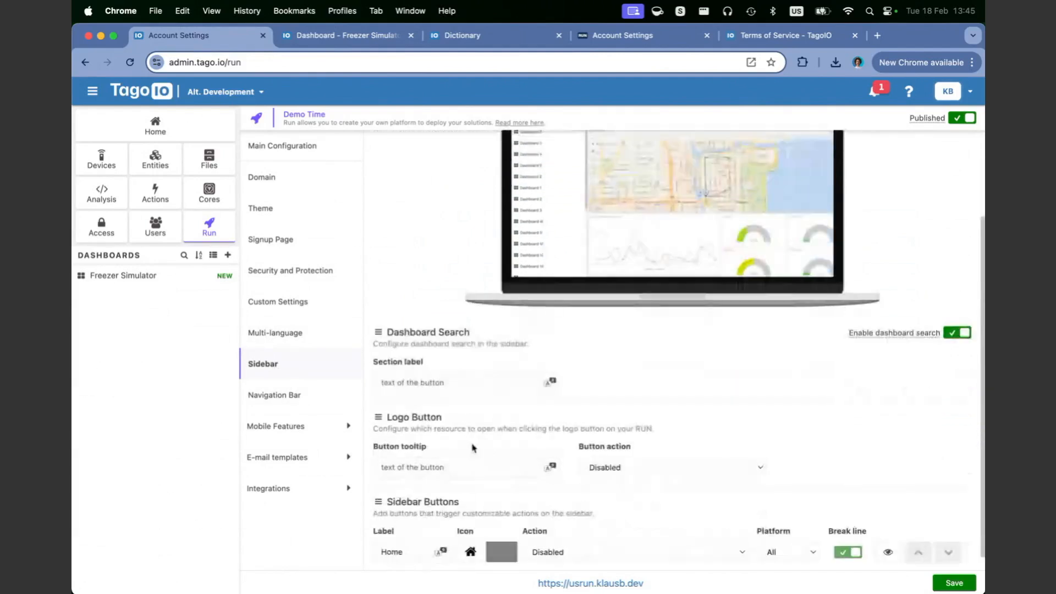
{"action": "left_click", "coordinate": [442, 470]}
{"action": "scroll", "coordinate": [577, 194], "scroll_direction": "up", "scroll_amount": 2}
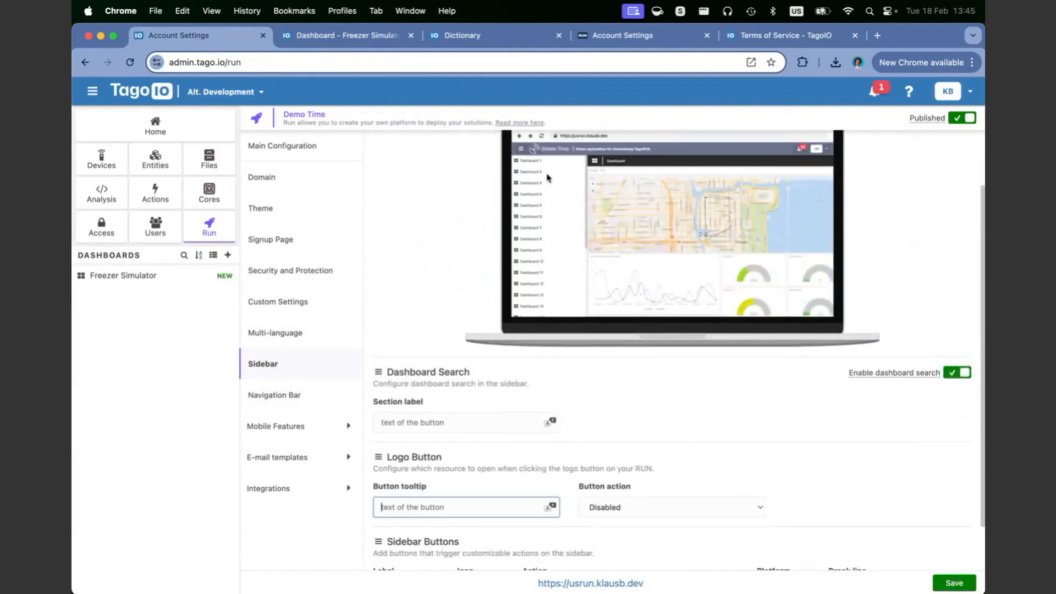
Step: Close the Terms of Service and RUN Dictionary pages and bring up the Freezer Simulator dashboard
{"action": "left_click", "coordinate": [577, 37]}
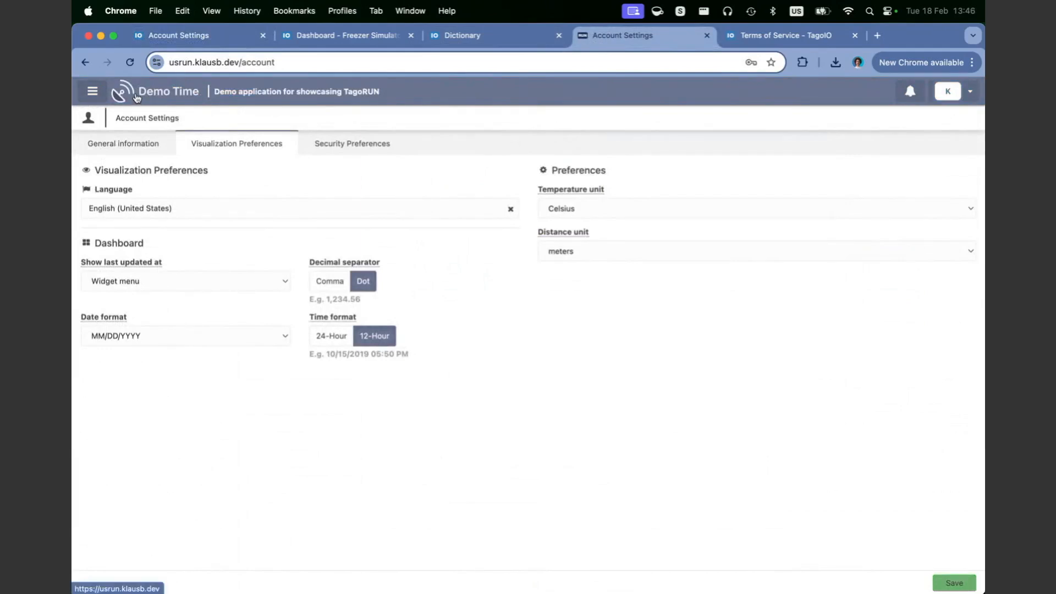
{"action": "left_click", "coordinate": [770, 32]}
{"action": "key", "text": "super+w"}
{"action": "left_click", "coordinate": [458, 39]}
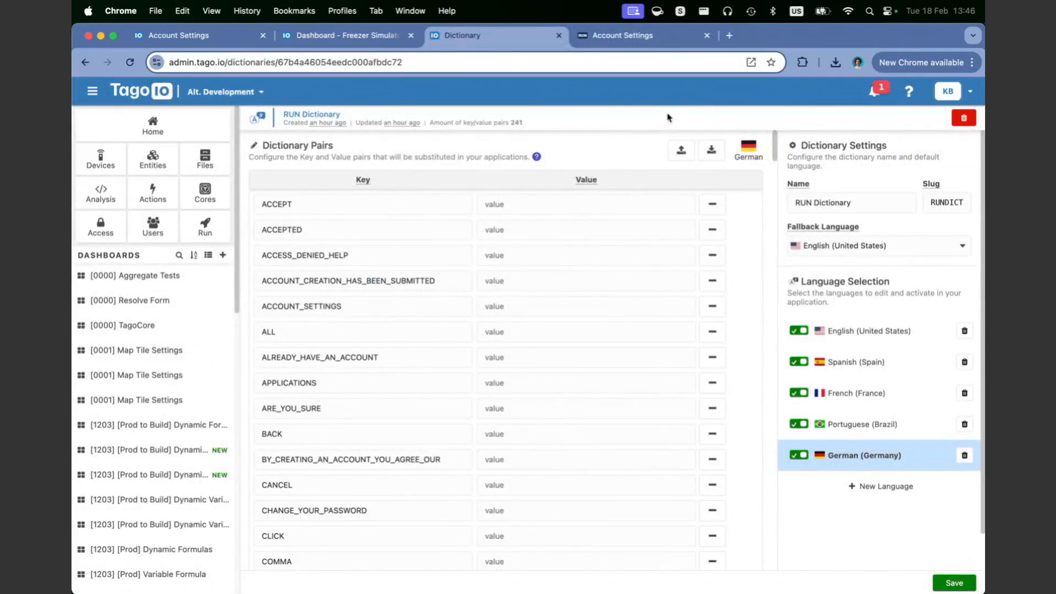
{"action": "key", "text": "super+w"}
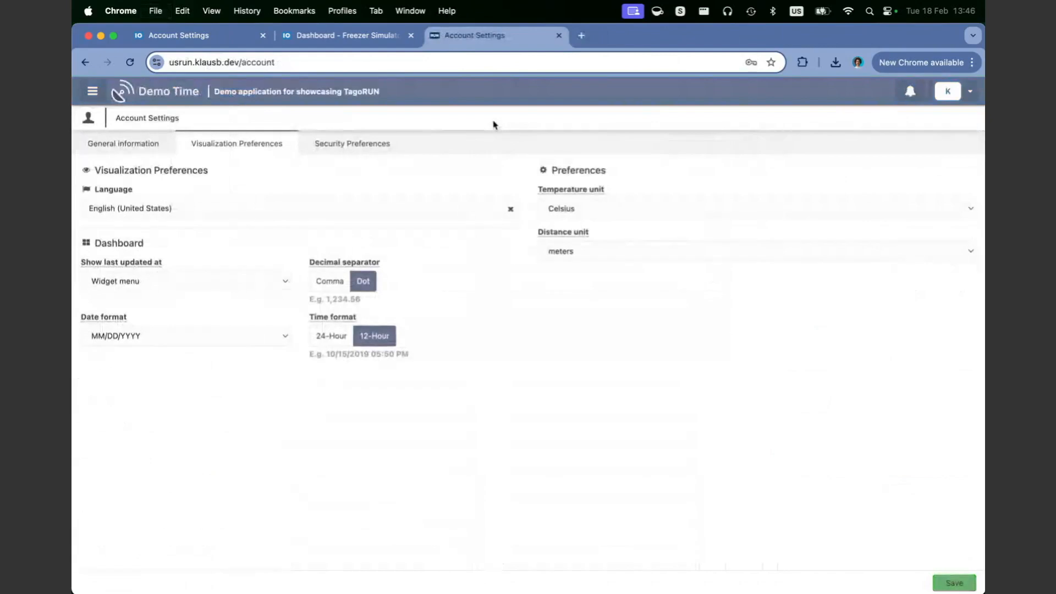
{"action": "left_click", "coordinate": [358, 37]}
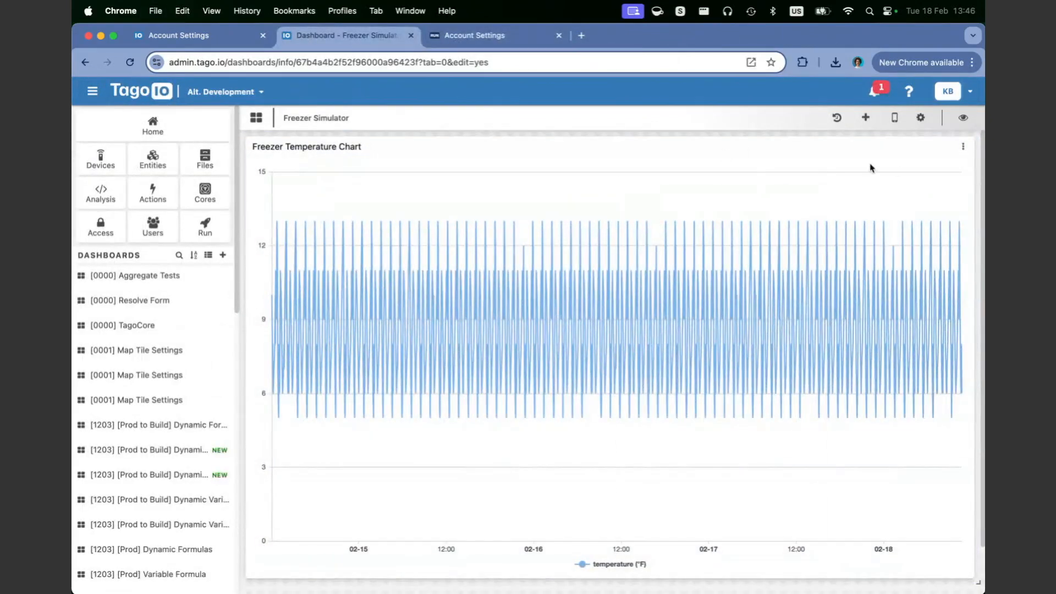
Step: Replace the freezer chart's title with the DEMO dictionary key FREEZER_TEMPERATURE_CHART
{"action": "left_click", "coordinate": [963, 147]}
{"action": "left_click", "coordinate": [916, 165]}
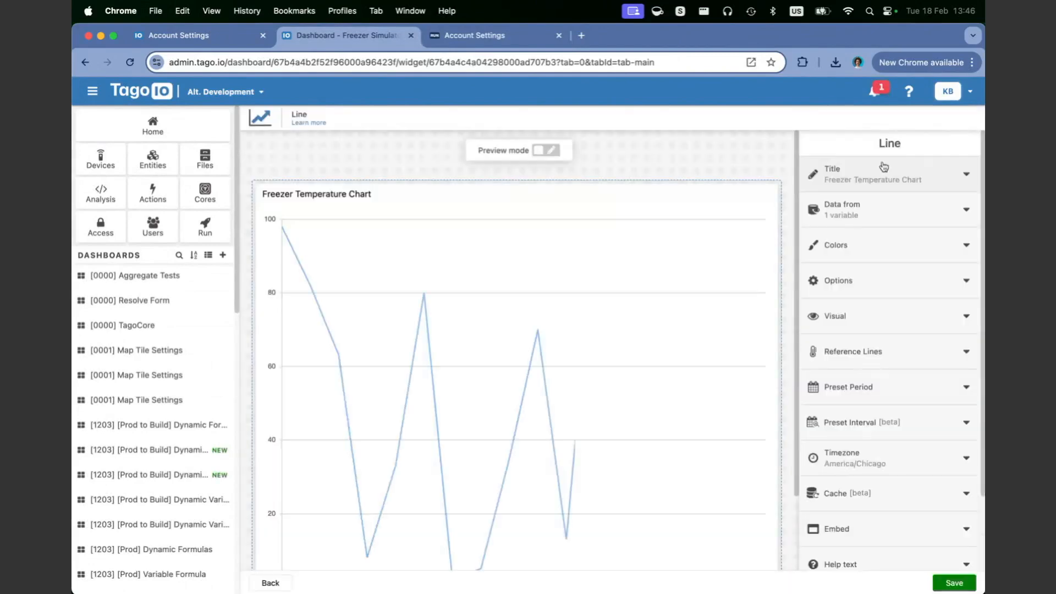
{"action": "left_click", "coordinate": [884, 167]}
{"action": "triple_click", "coordinate": [961, 222]}
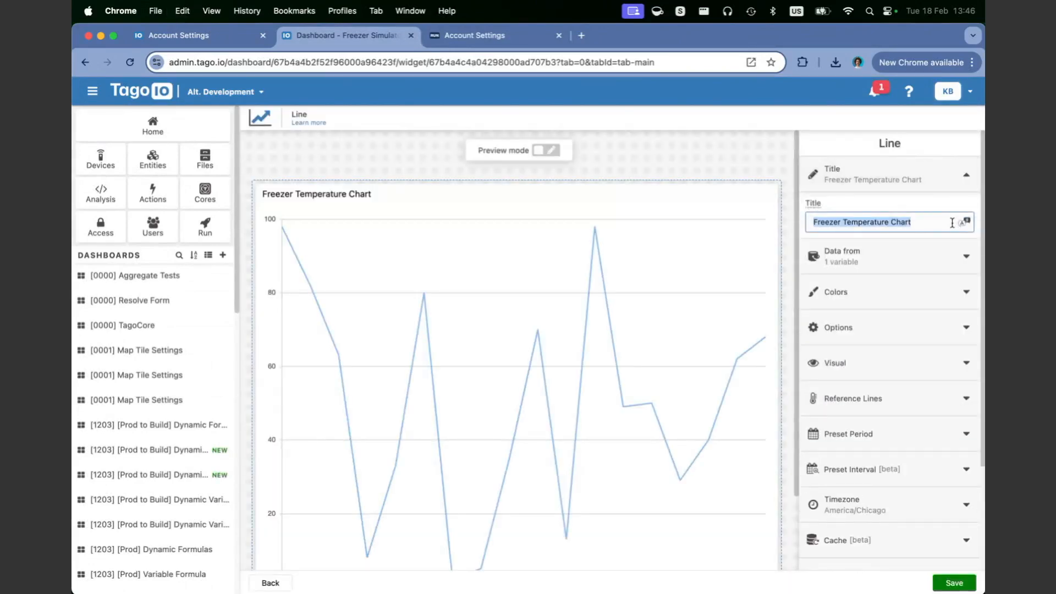
{"action": "key", "text": "BackSpace"}
{"action": "left_click", "coordinate": [967, 225]}
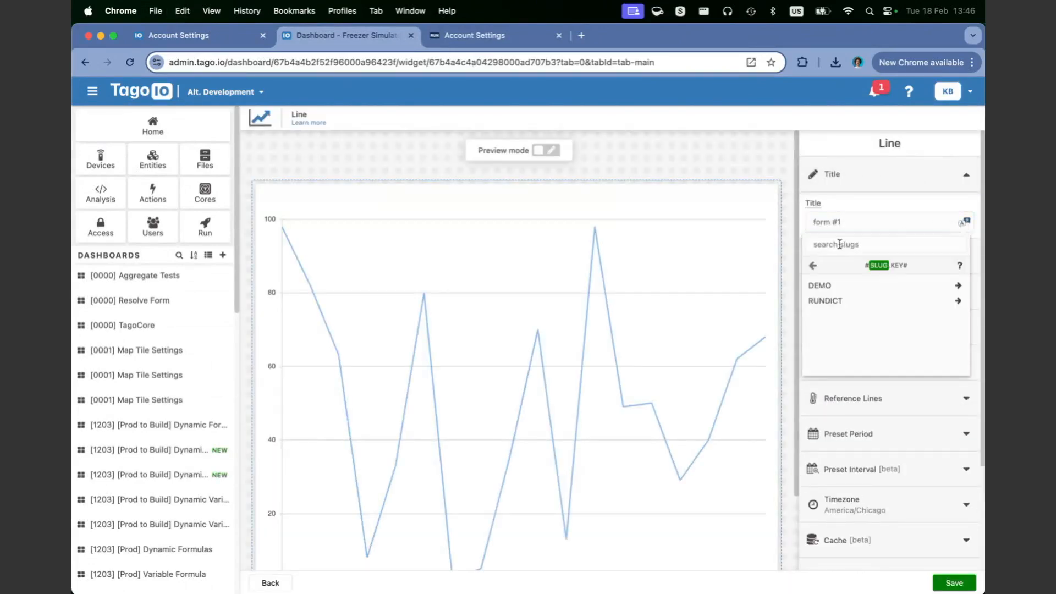
{"action": "left_click", "coordinate": [834, 293]}
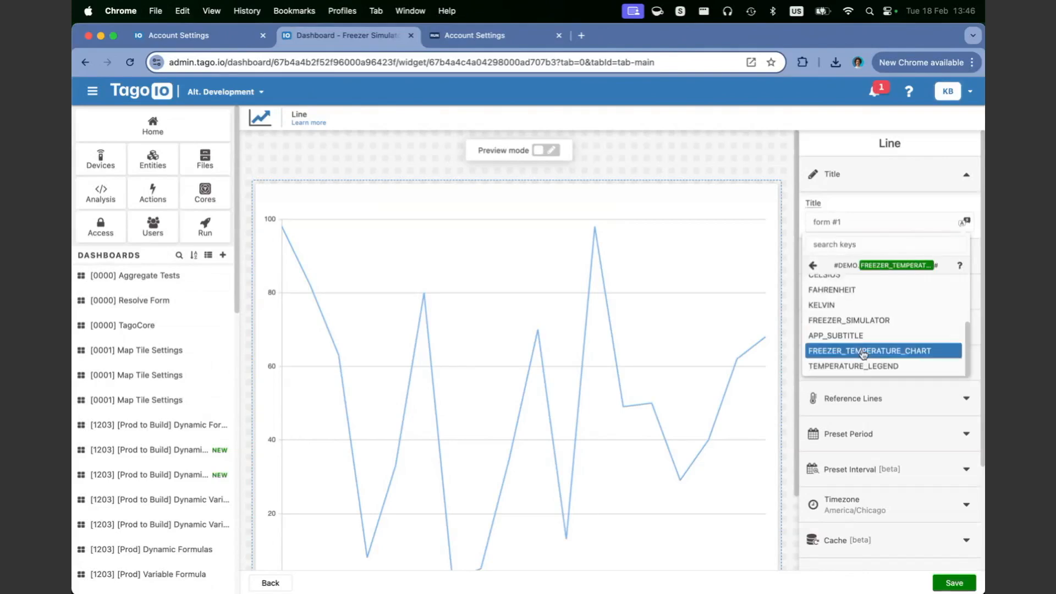
{"action": "left_click", "coordinate": [864, 351]}
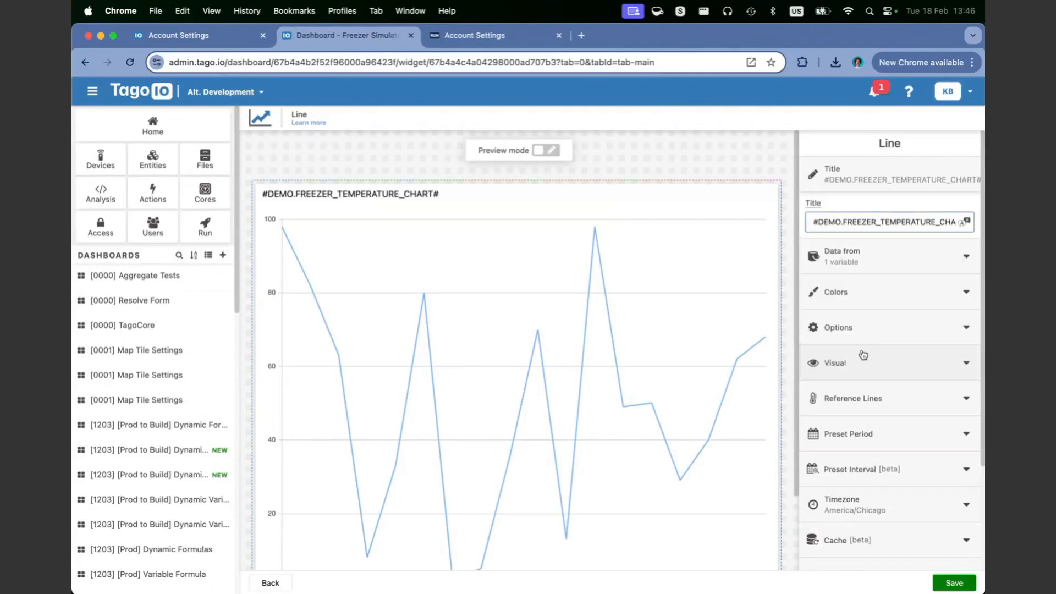
Step: Set the temperature variable's alias to the TEMPERATURE_LEGEND key and save the widget
{"action": "scroll", "coordinate": [864, 354], "scroll_direction": "down", "scroll_amount": 1}
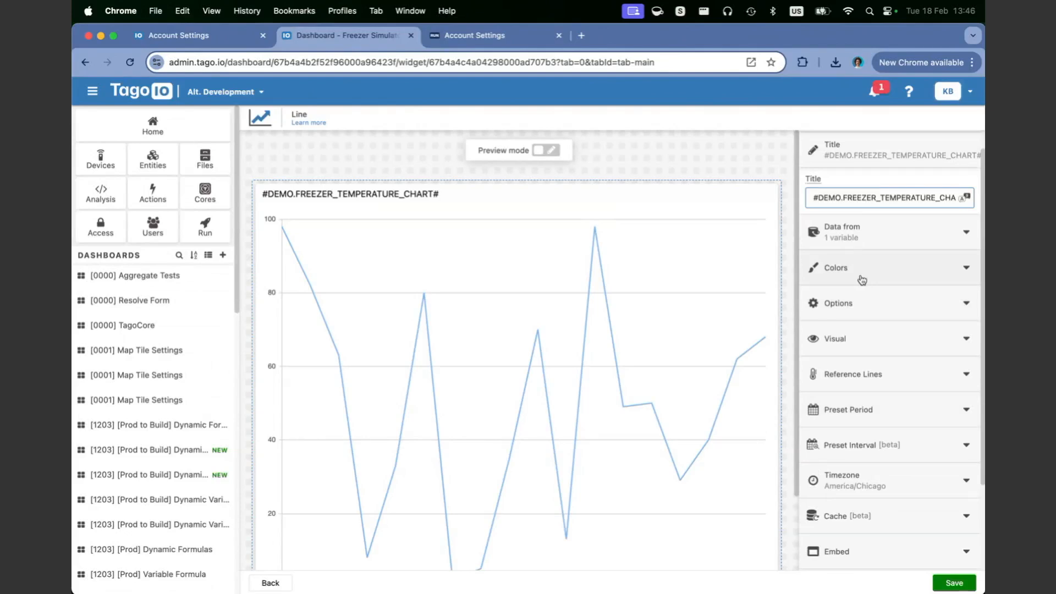
{"action": "left_click", "coordinate": [868, 246]}
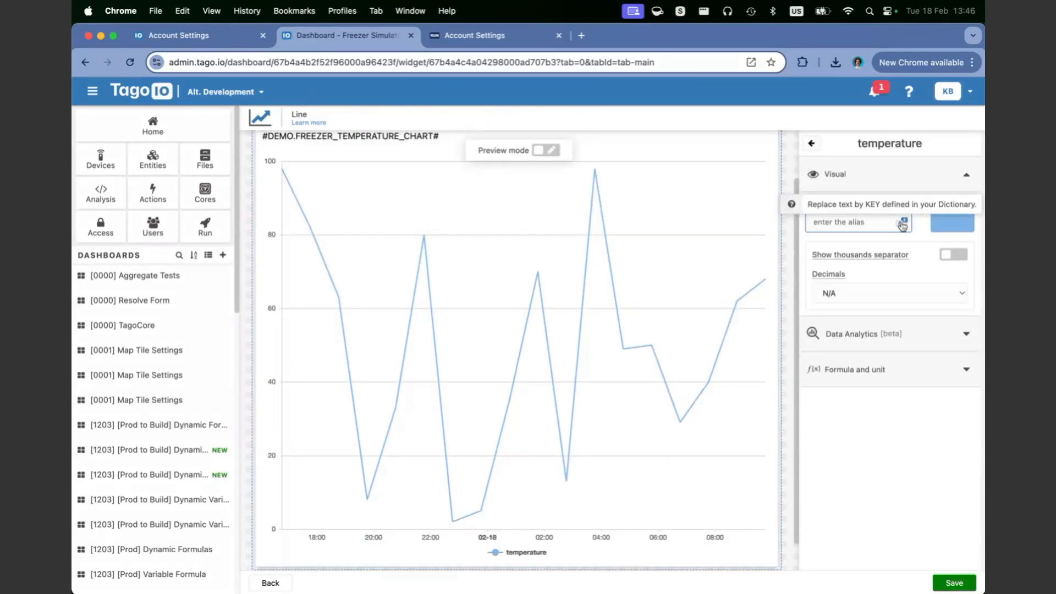
{"action": "left_click", "coordinate": [903, 225]}
{"action": "scroll", "coordinate": [807, 323], "scroll_direction": "down", "scroll_amount": 1}
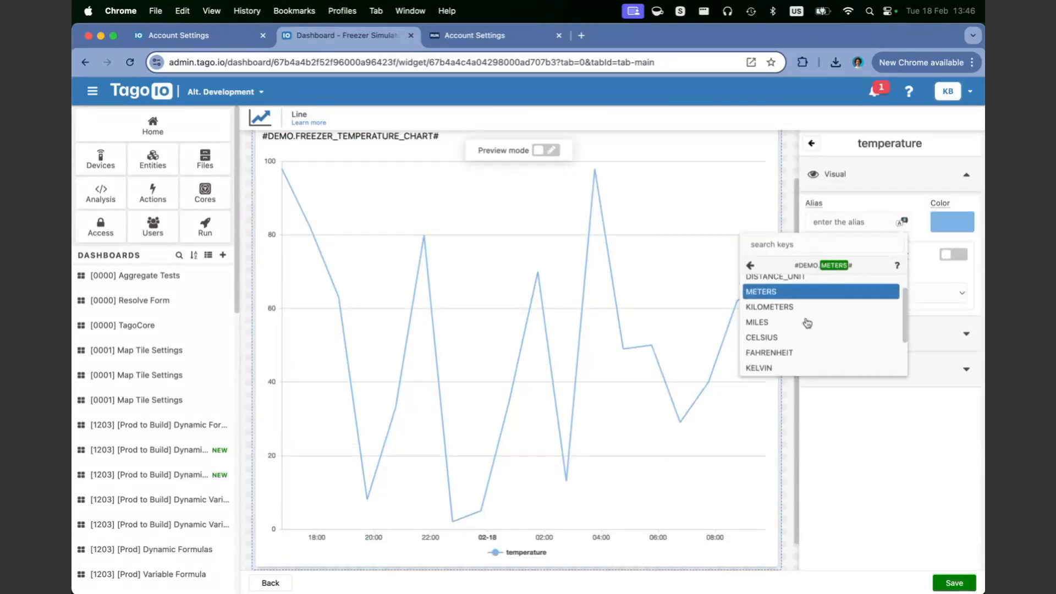
{"action": "scroll", "coordinate": [803, 330], "scroll_direction": "down", "scroll_amount": 5}
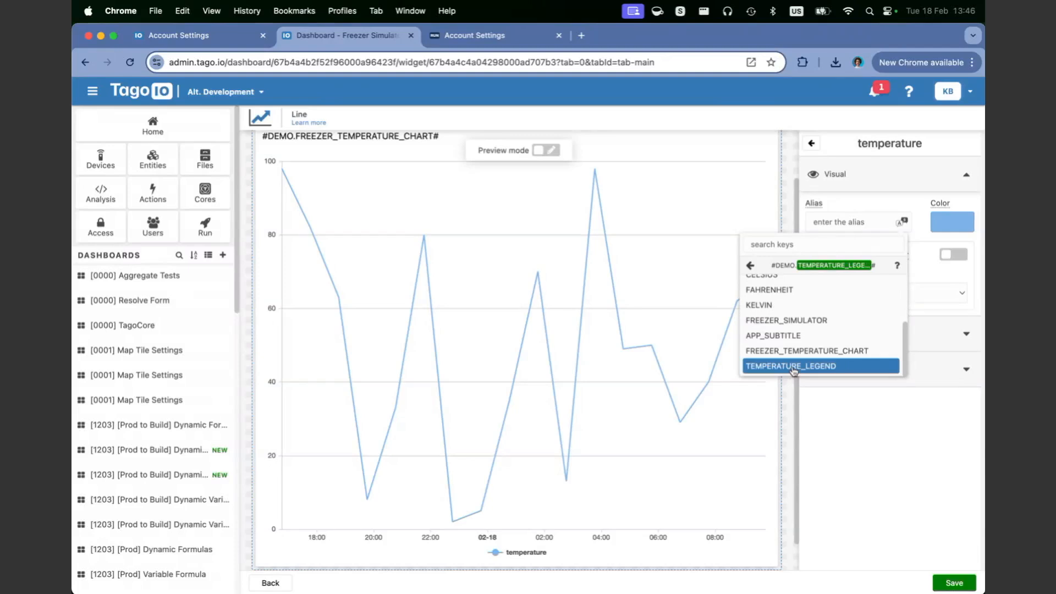
{"action": "left_click", "coordinate": [794, 366]}
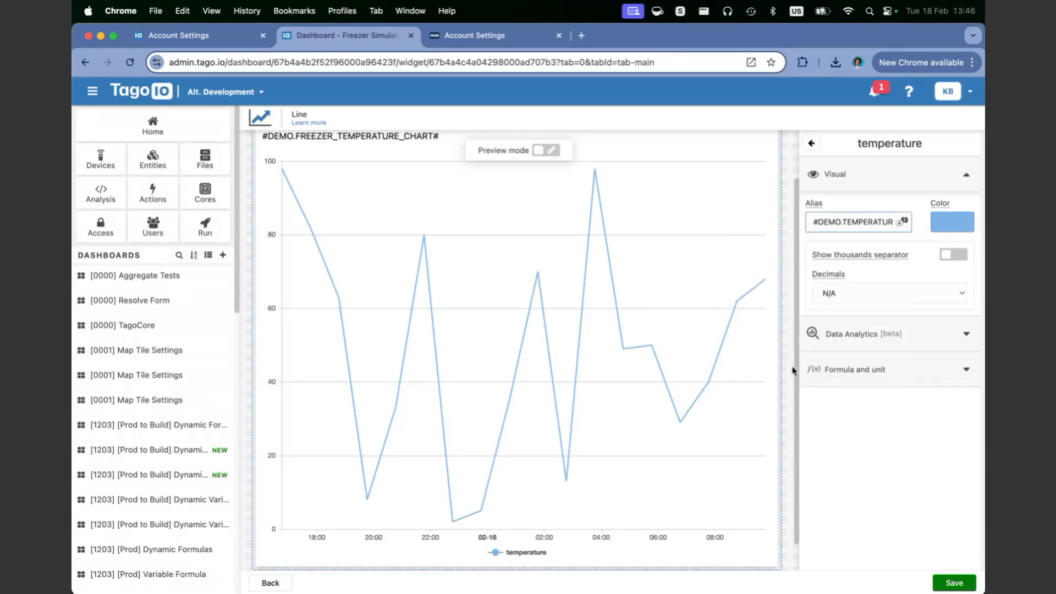
{"action": "left_click", "coordinate": [957, 585]}
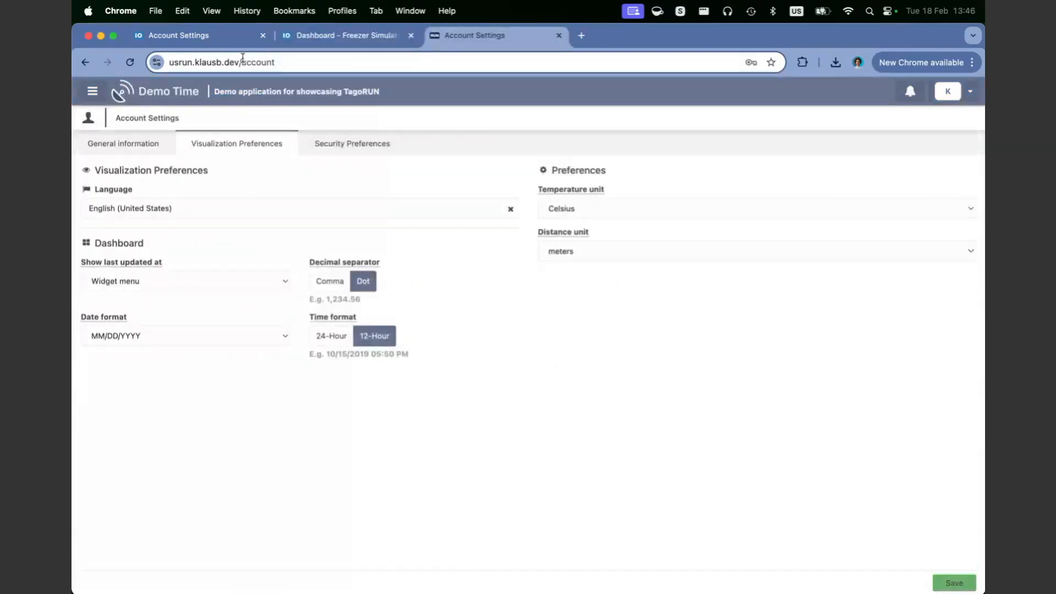
Step: Load the portal root by removing 'account' from the address, then return to the admin tab
{"action": "double_click", "coordinate": [271, 61]}
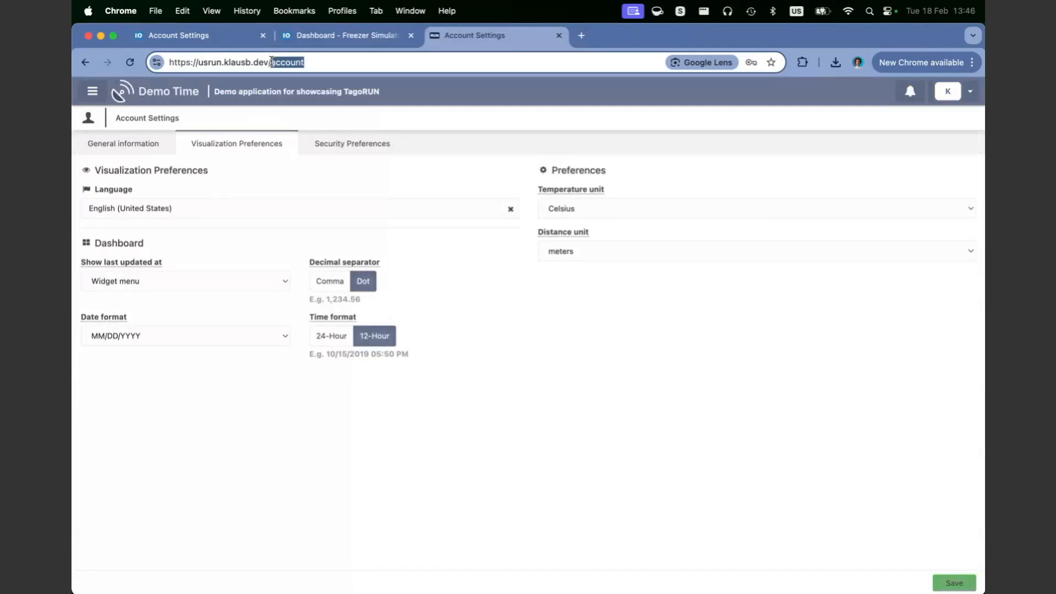
{"action": "key", "text": "BackSpace"}
{"action": "key", "text": "Return"}
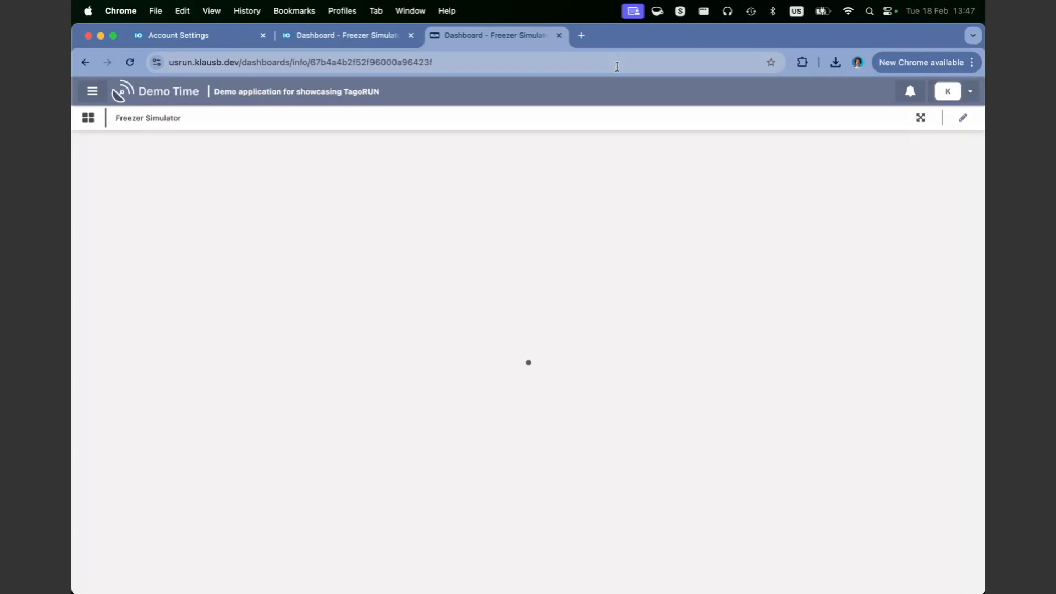
{"action": "key", "text": "ctrl+shift+Tab"}
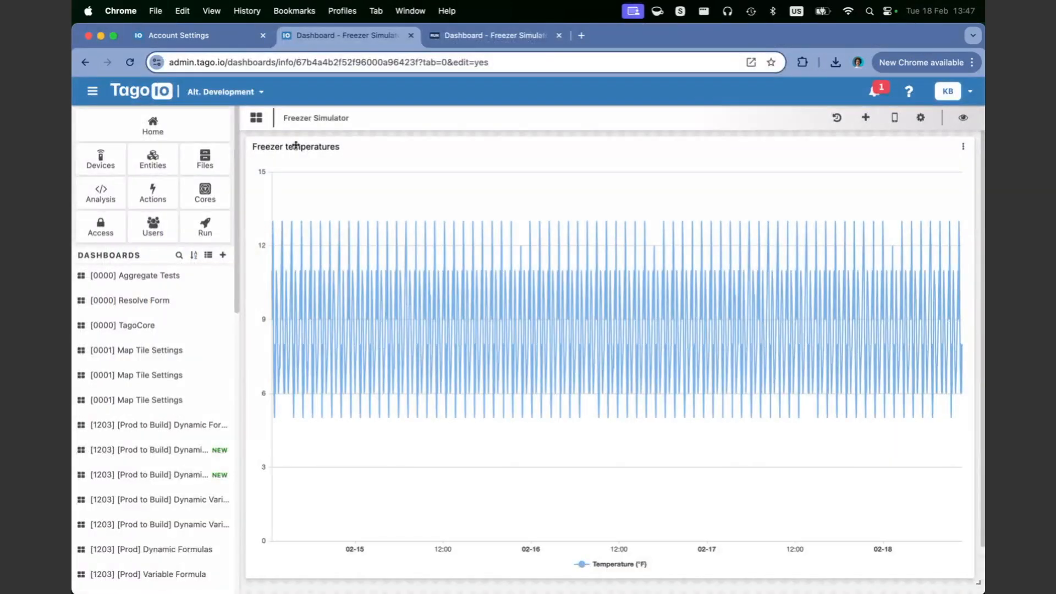
Step: Reopen the freezer chart in the editor and compare it against the chart shown in the RUN portal
{"action": "left_click", "coordinate": [960, 153]}
{"action": "left_click", "coordinate": [878, 167]}
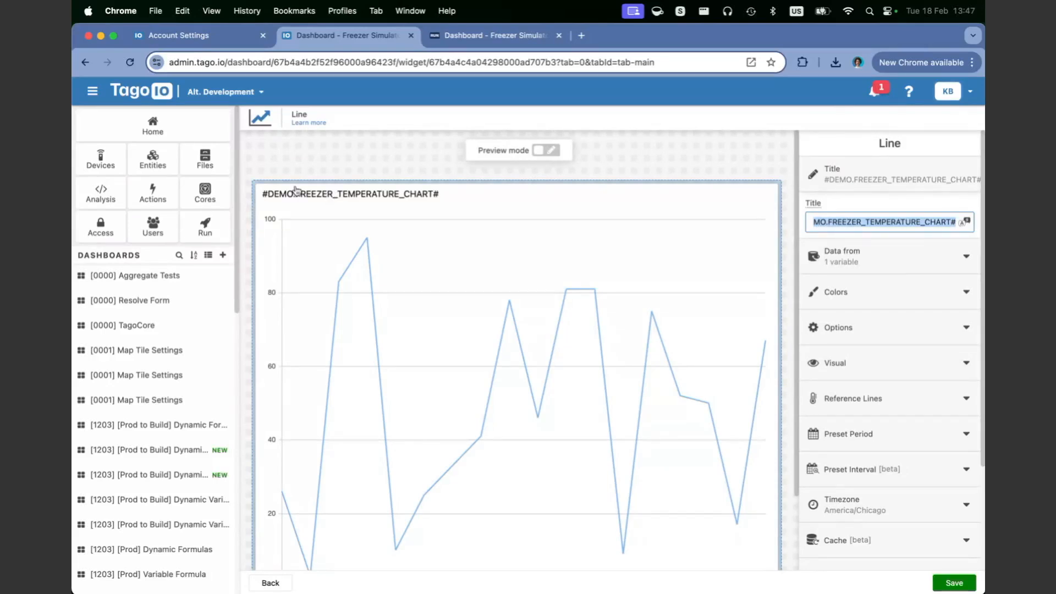
{"action": "left_click", "coordinate": [467, 36]}
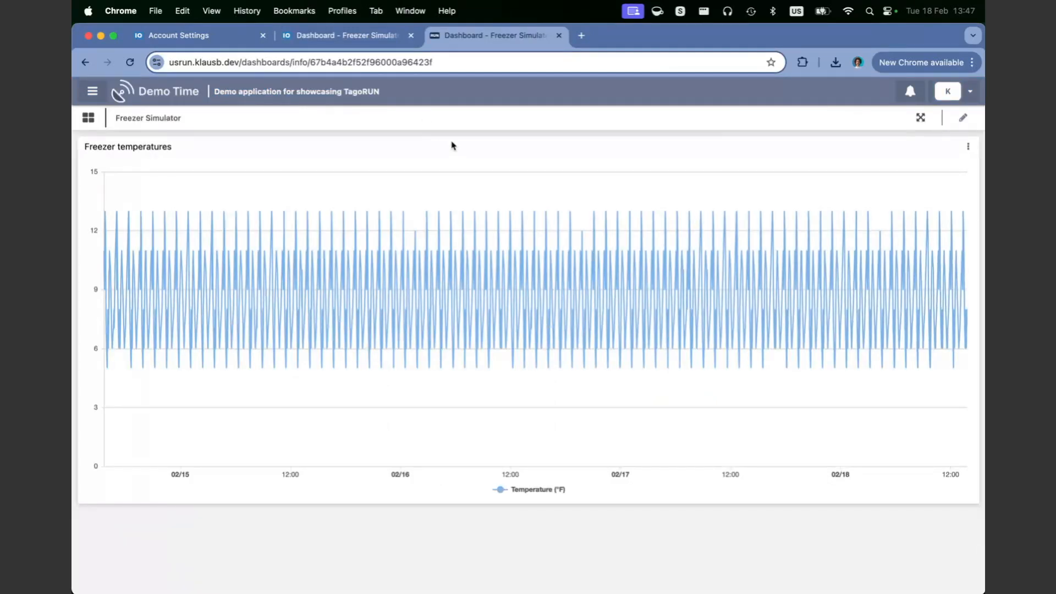
{"action": "key", "text": "ctrl+shift+Tab"}
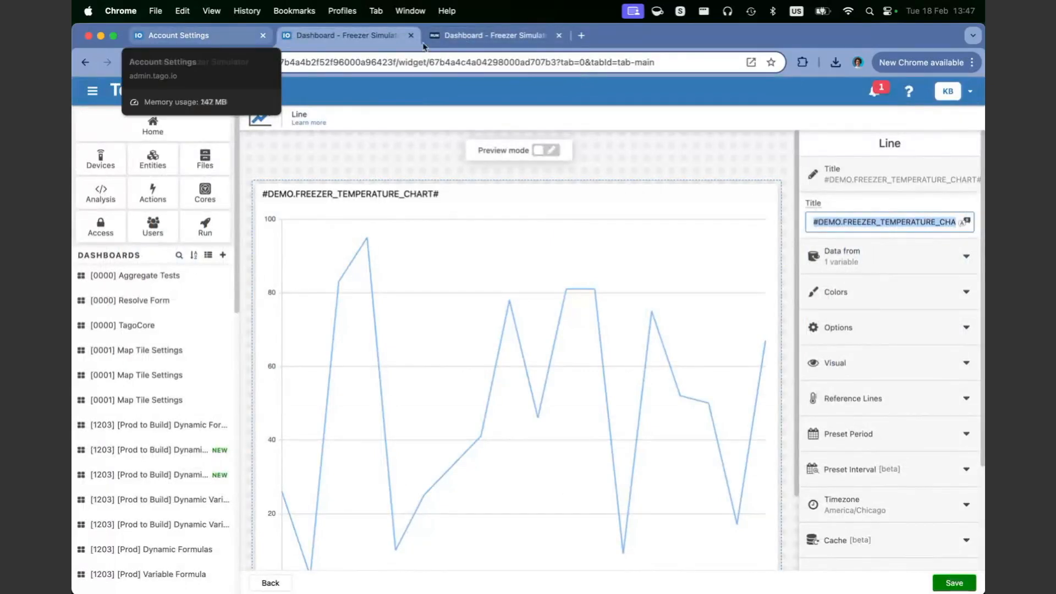
{"action": "left_click", "coordinate": [482, 40]}
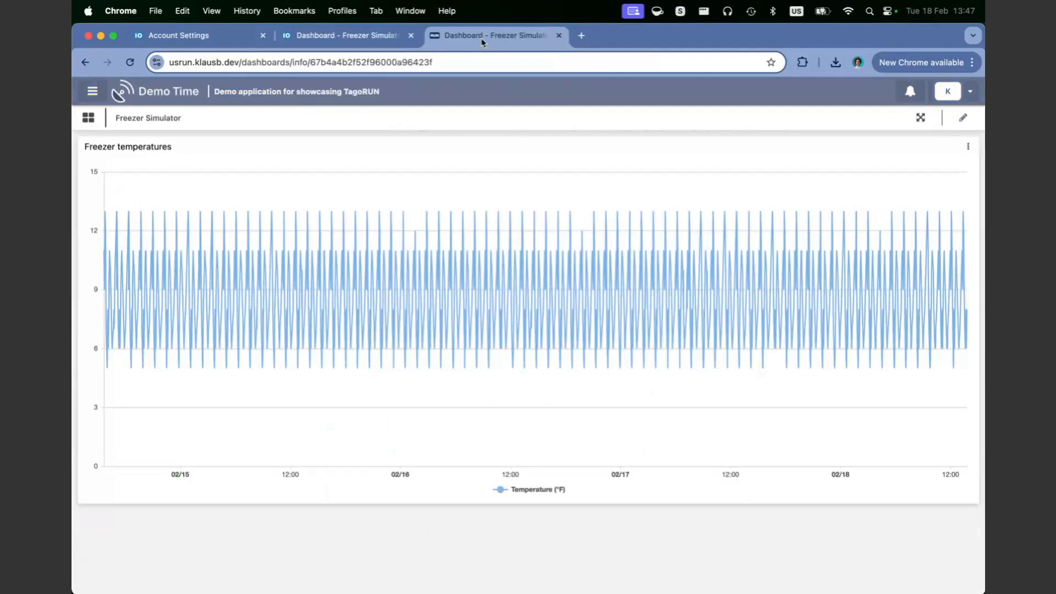
{"action": "left_click", "coordinate": [326, 37]}
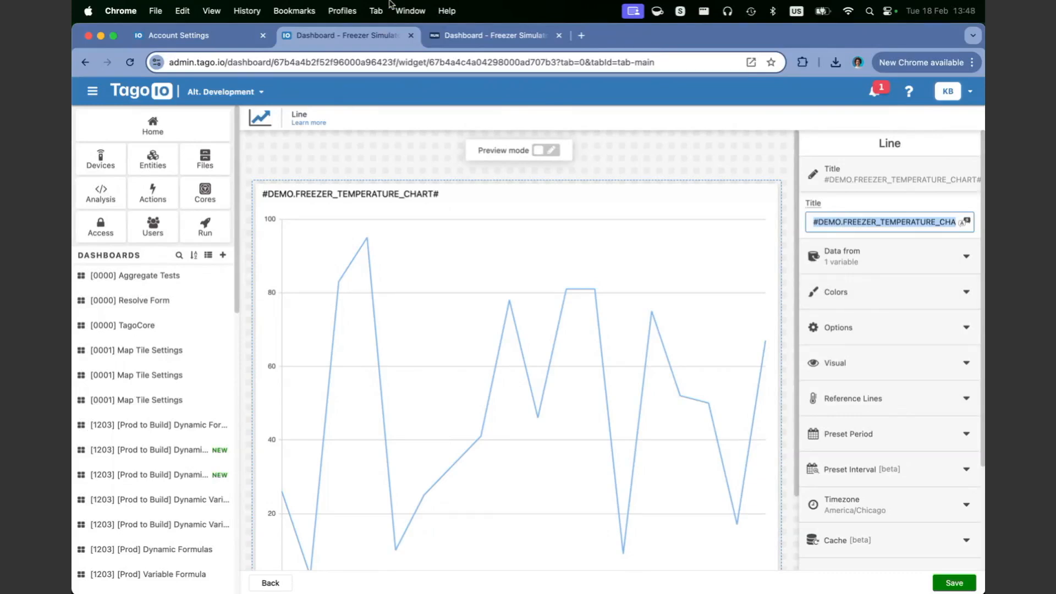
Step: Relabel the first sidebar button from Home to 'Freezer Sim' and open its colour and icon pickers
{"action": "left_click", "coordinate": [172, 36]}
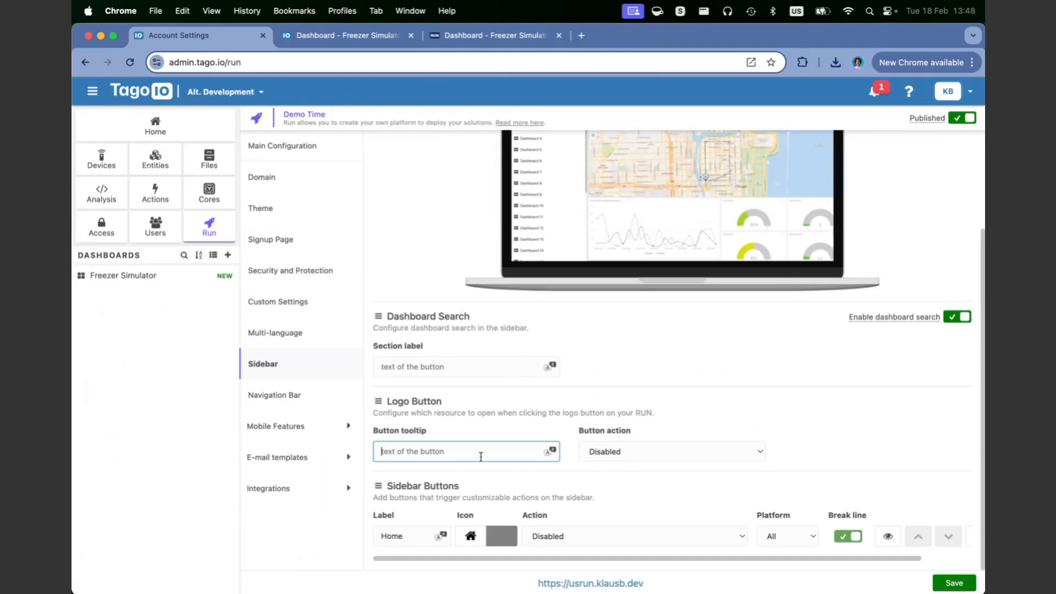
{"action": "left_click", "coordinate": [551, 536]}
{"action": "double_click", "coordinate": [415, 541]}
{"action": "type", "text": "Freezer Sim"}
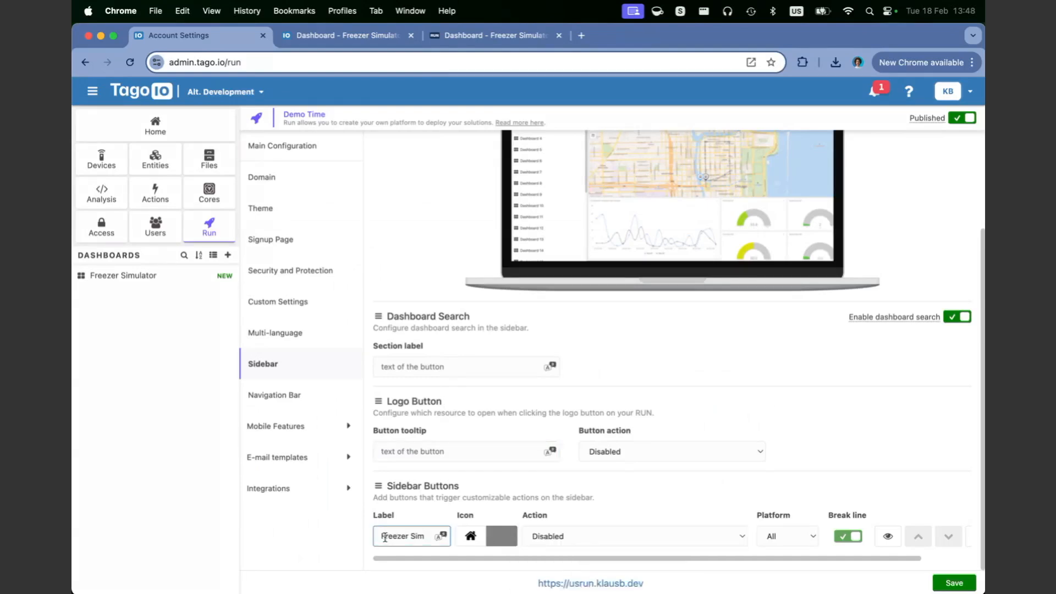
{"action": "left_click", "coordinate": [510, 545]}
{"action": "left_click", "coordinate": [476, 543]}
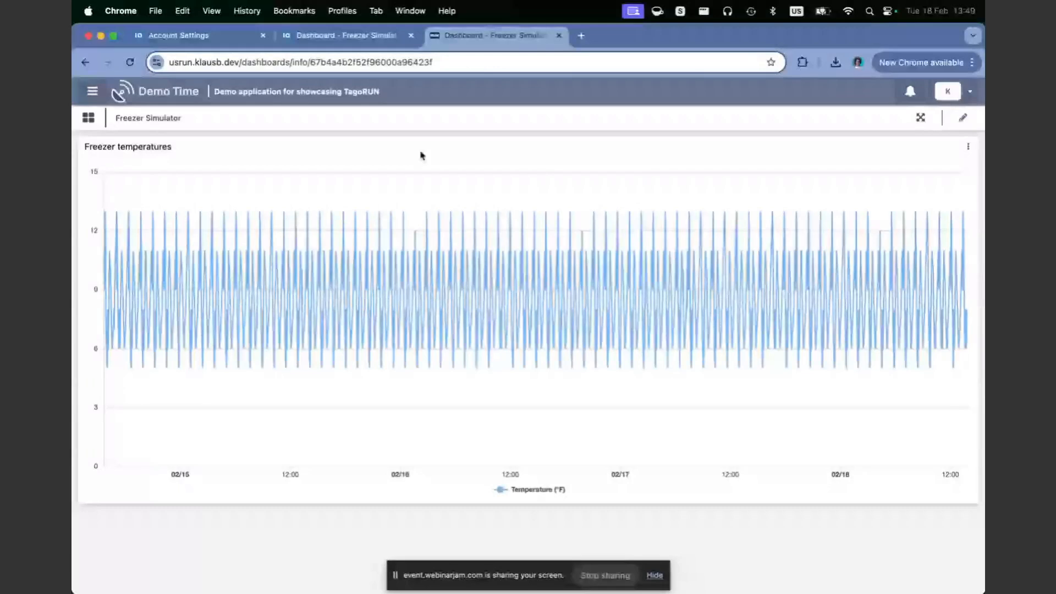
Step: Reload the portal to show the new sidebar, then go back to the Sidebar settings
{"action": "key", "text": "super+r"}
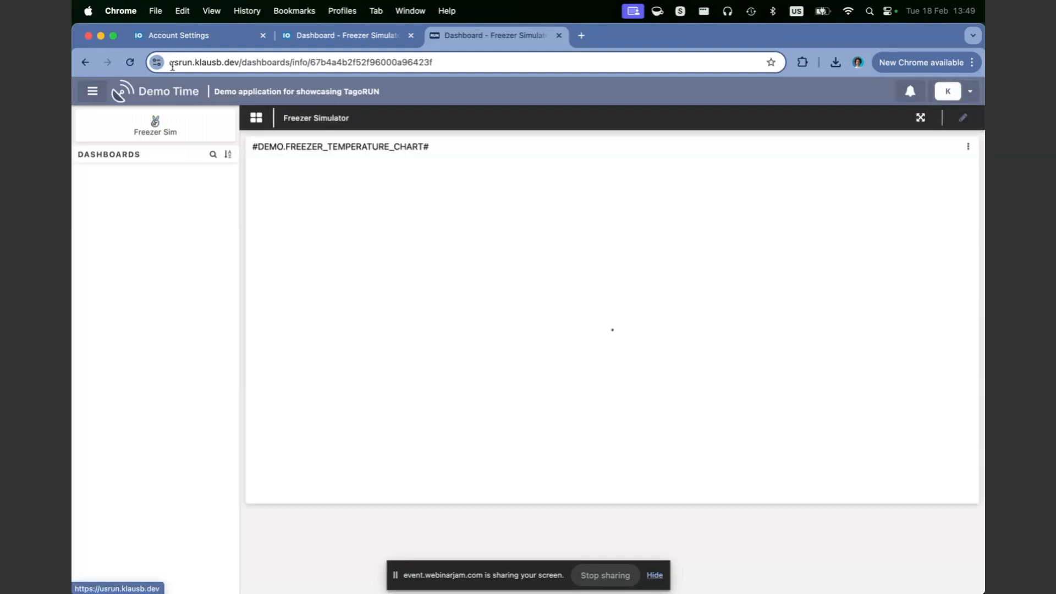
{"action": "left_click", "coordinate": [191, 39]}
{"action": "left_click", "coordinate": [442, 40]}
{"action": "key", "text": "ctrl+Tab"}
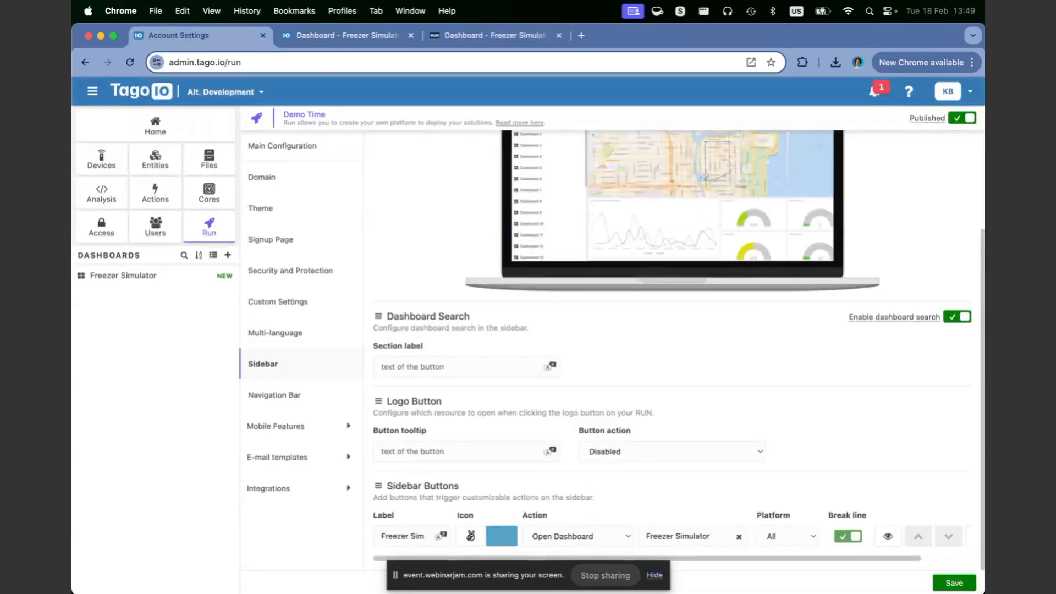
{"action": "scroll", "coordinate": [527, 431], "scroll_direction": "up", "scroll_amount": 1}
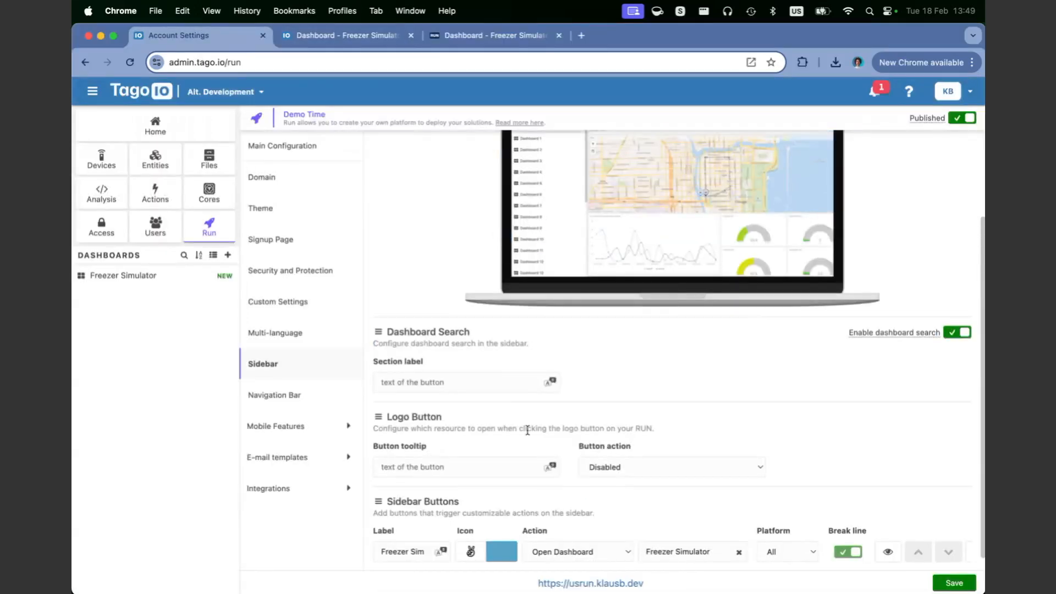
{"action": "scroll", "coordinate": [528, 430], "scroll_direction": "up", "scroll_amount": 3}
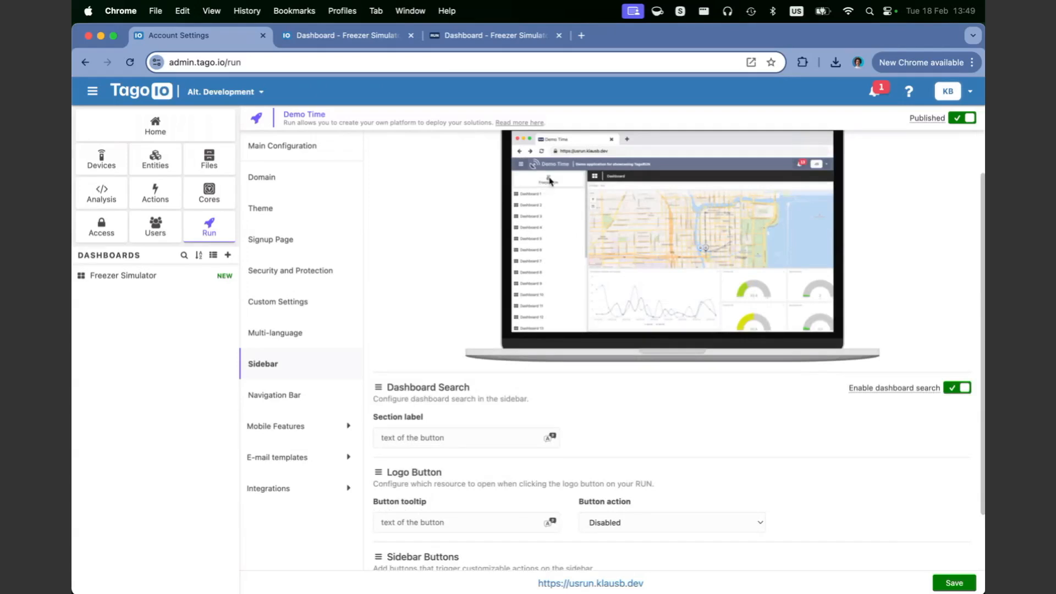
Step: Test the Freezer Sim sidebar button on the dashboard, then review its Action options
{"action": "left_click", "coordinate": [321, 36]}
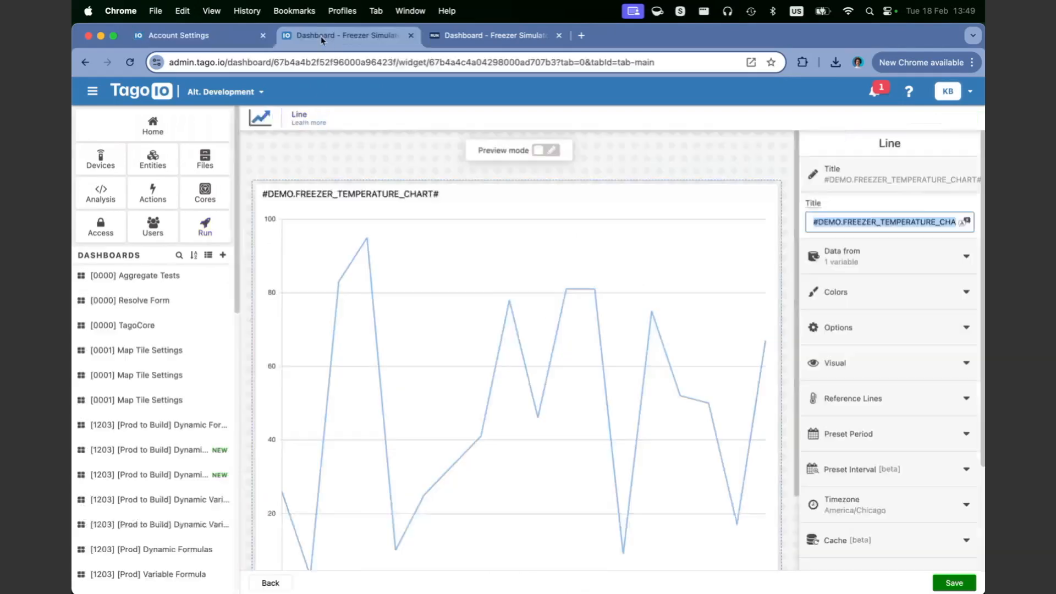
{"action": "left_click", "coordinate": [485, 37]}
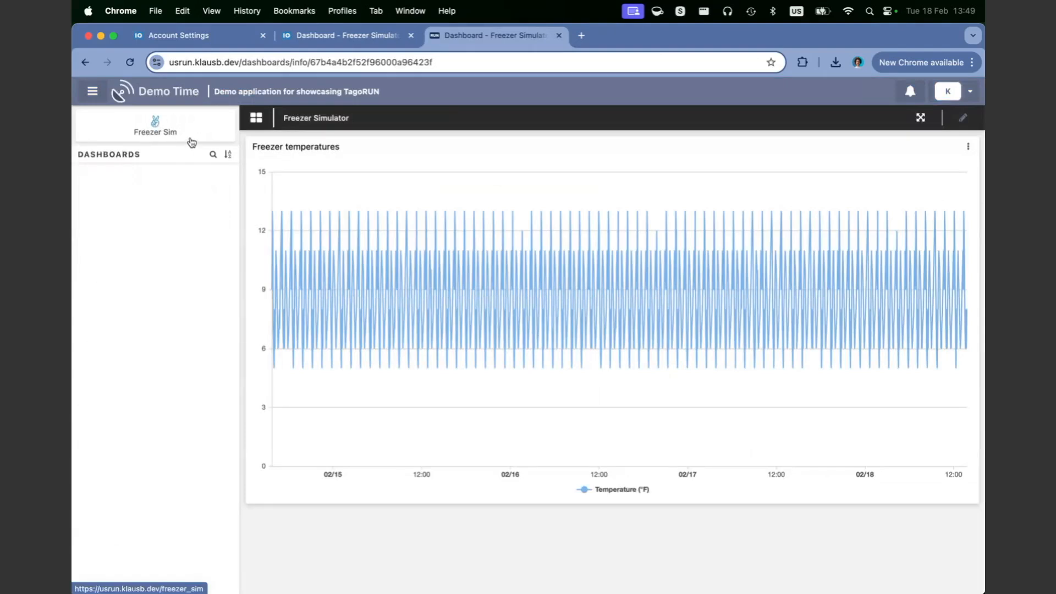
{"action": "left_click", "coordinate": [165, 132]}
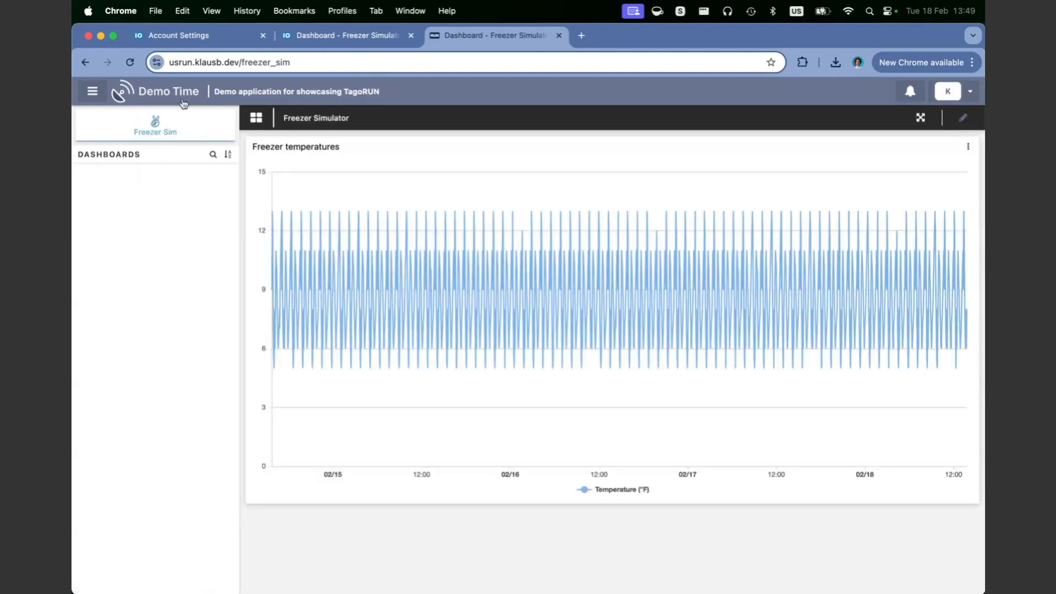
{"action": "left_click", "coordinate": [185, 36]}
{"action": "left_click", "coordinate": [616, 540]}
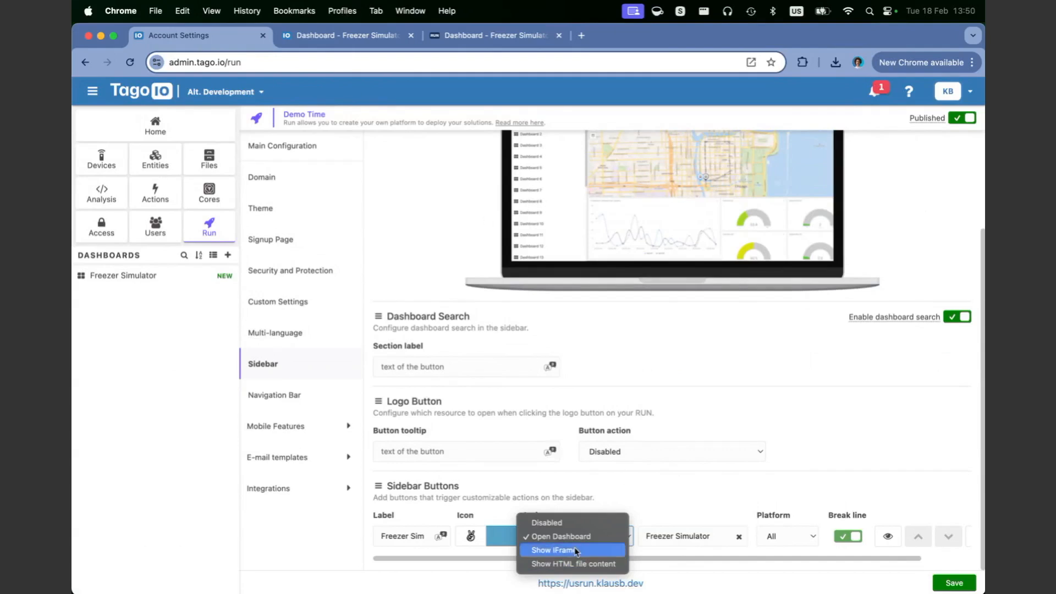
Step: Keep Freezer Sim on Open Dashboard, check Navigation Bar settings, then return to the line chart editor
{"action": "left_click", "coordinate": [376, 37]}
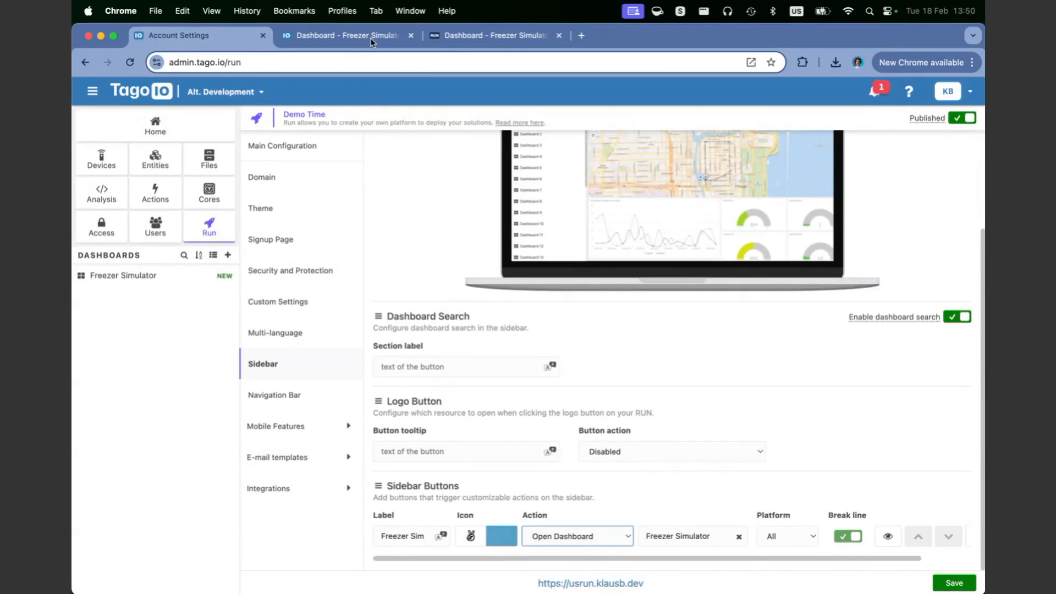
{"action": "left_click", "coordinate": [460, 36]}
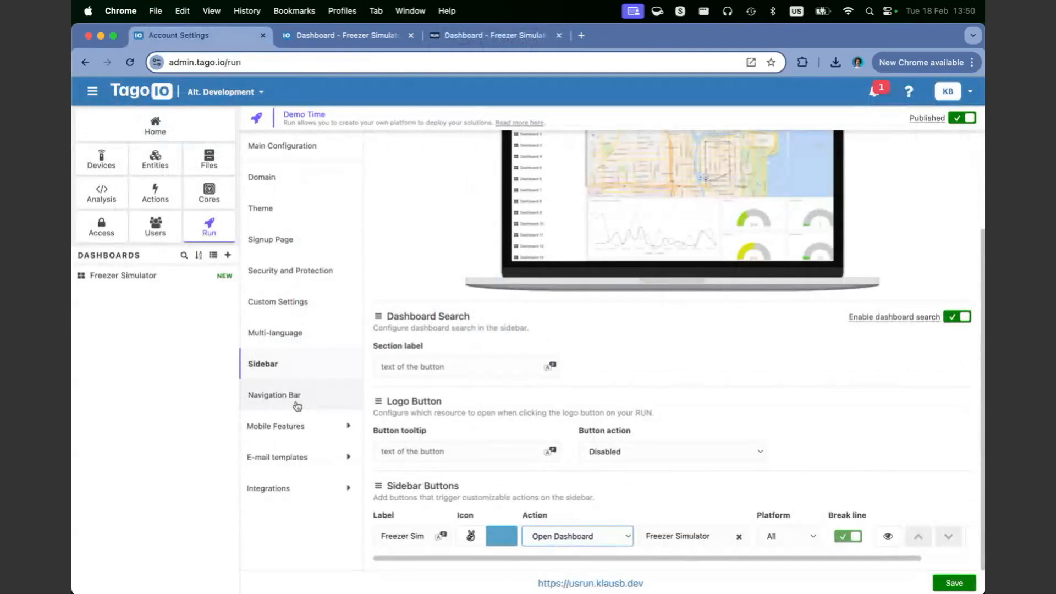
{"action": "left_click", "coordinate": [297, 406]}
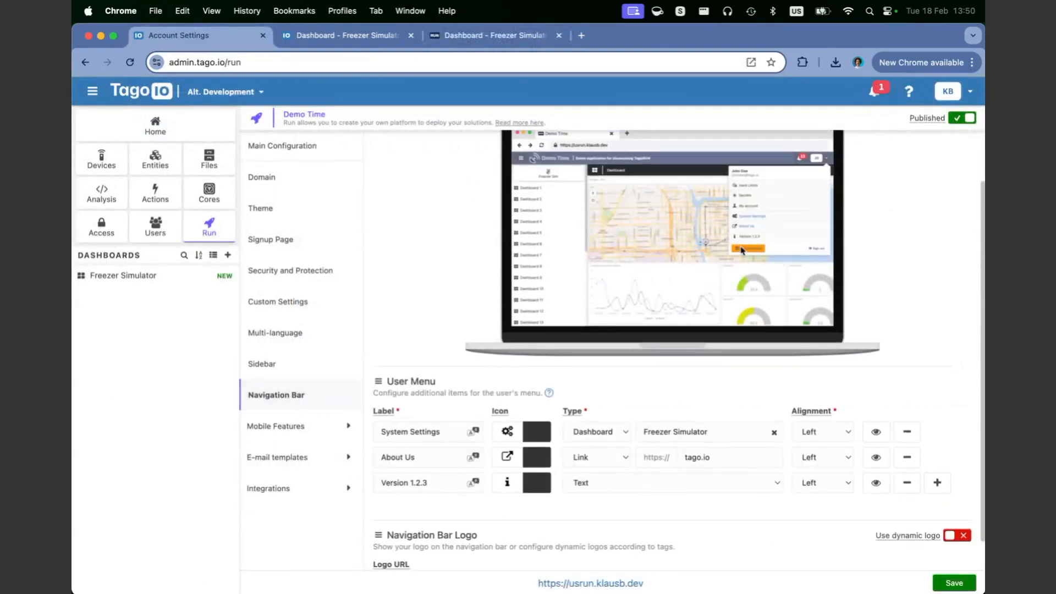
{"action": "left_click", "coordinate": [374, 35]}
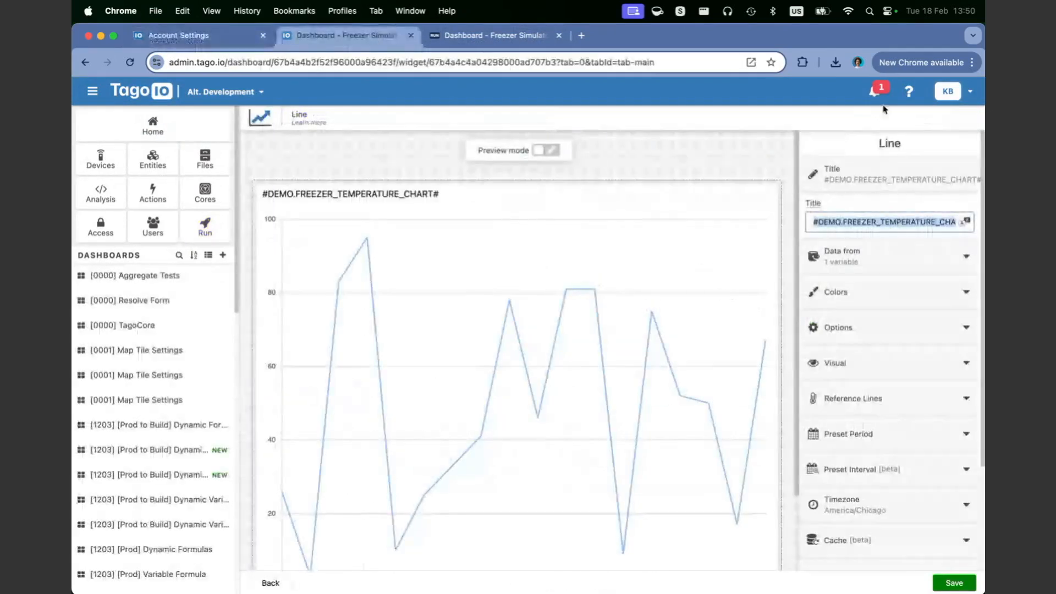
{"action": "left_click", "coordinate": [495, 35]}
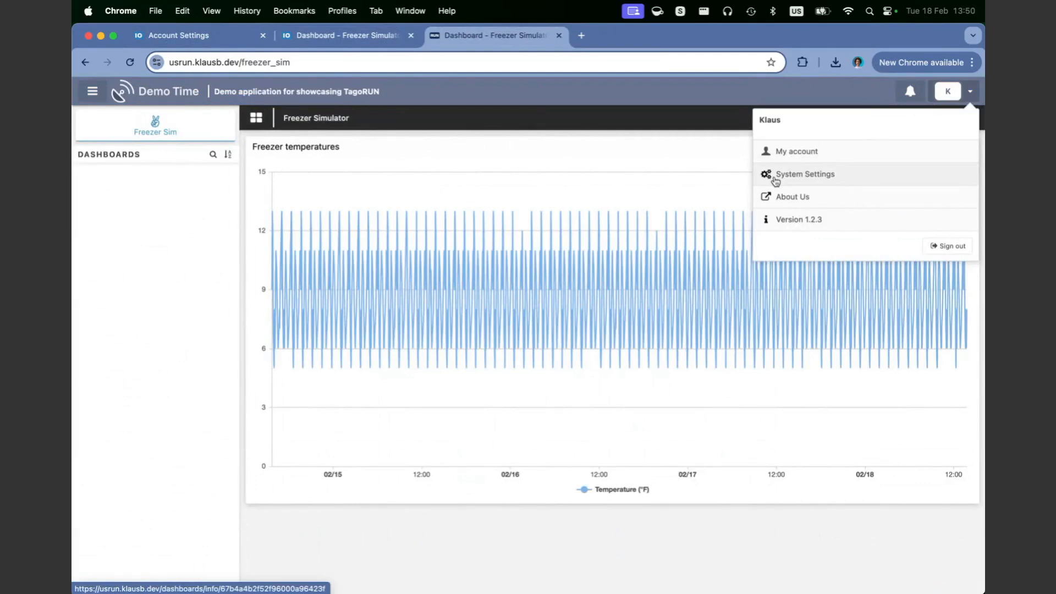
Step: Highlight the Version 1.2.3 entry in the Demo Time portal's user menu
{"action": "left_click_drag", "start_coordinate": [782, 220], "coordinate": [803, 227]}
{"action": "left_click", "coordinate": [806, 228]}
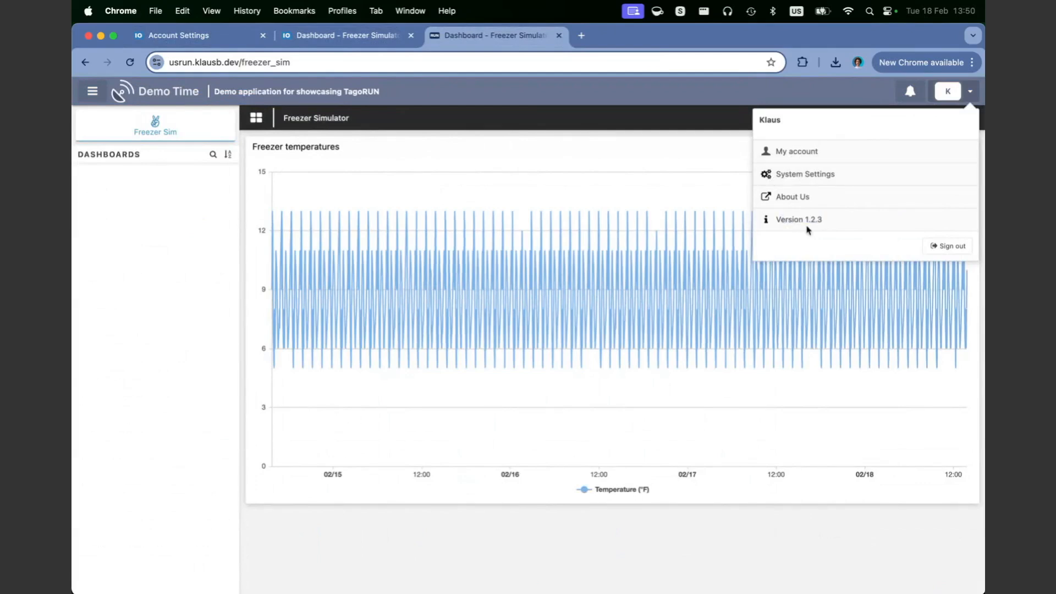
{"action": "triple_click", "coordinate": [806, 221]}
{"action": "double_click", "coordinate": [806, 220]}
{"action": "left_click", "coordinate": [218, 36]}
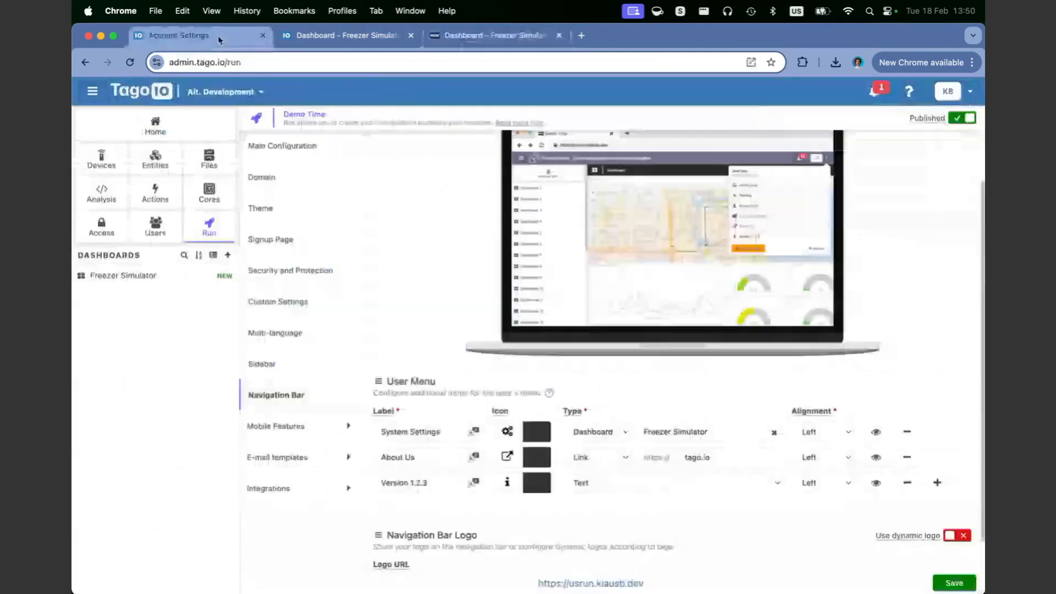
{"action": "left_click_drag", "start_coordinate": [439, 481], "coordinate": [379, 481]}
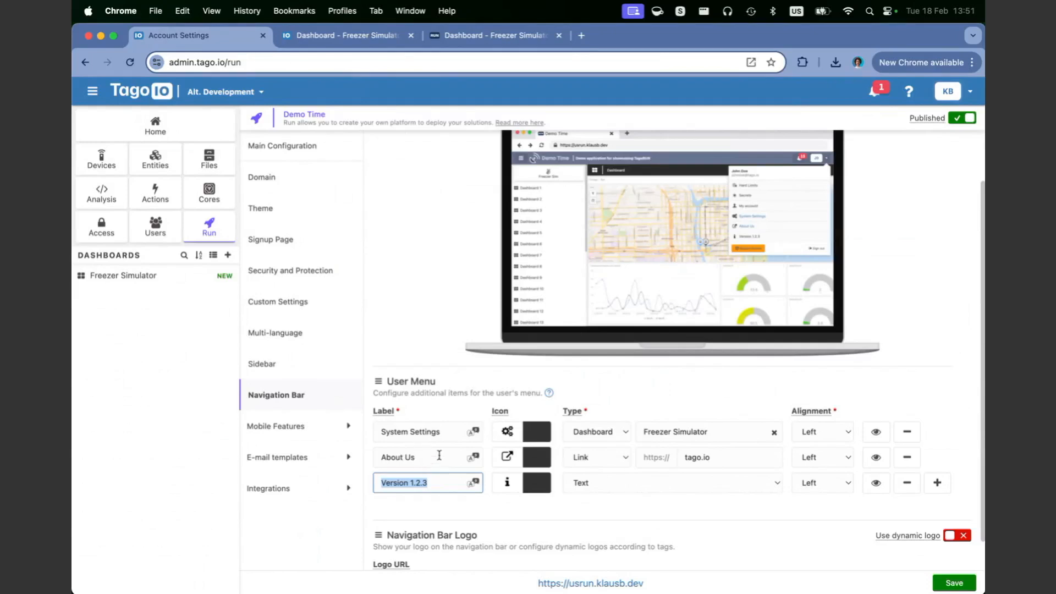
{"action": "left_click", "coordinate": [301, 428]}
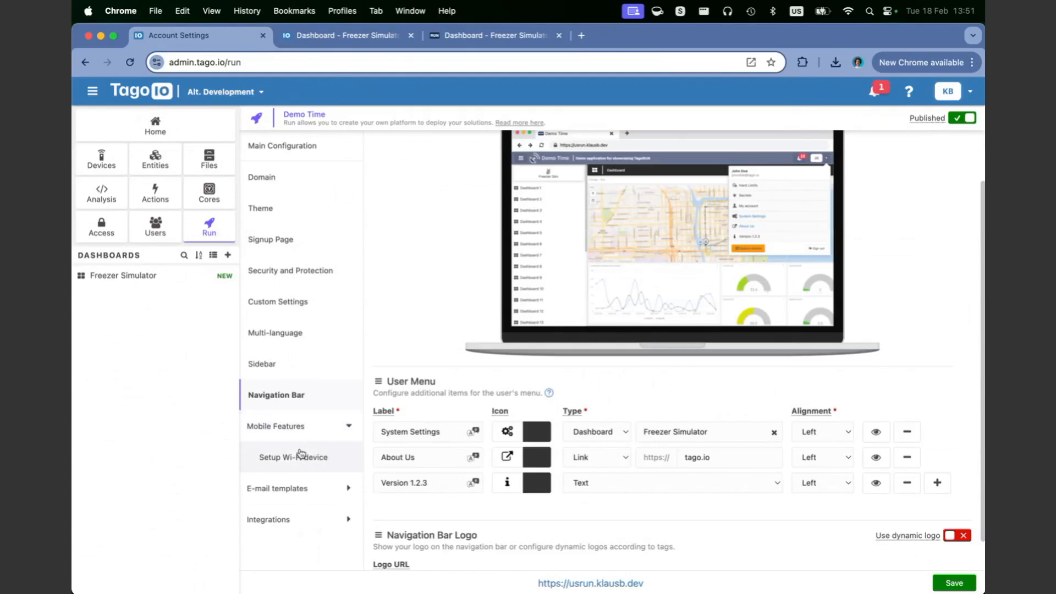
{"action": "left_click", "coordinate": [300, 431]}
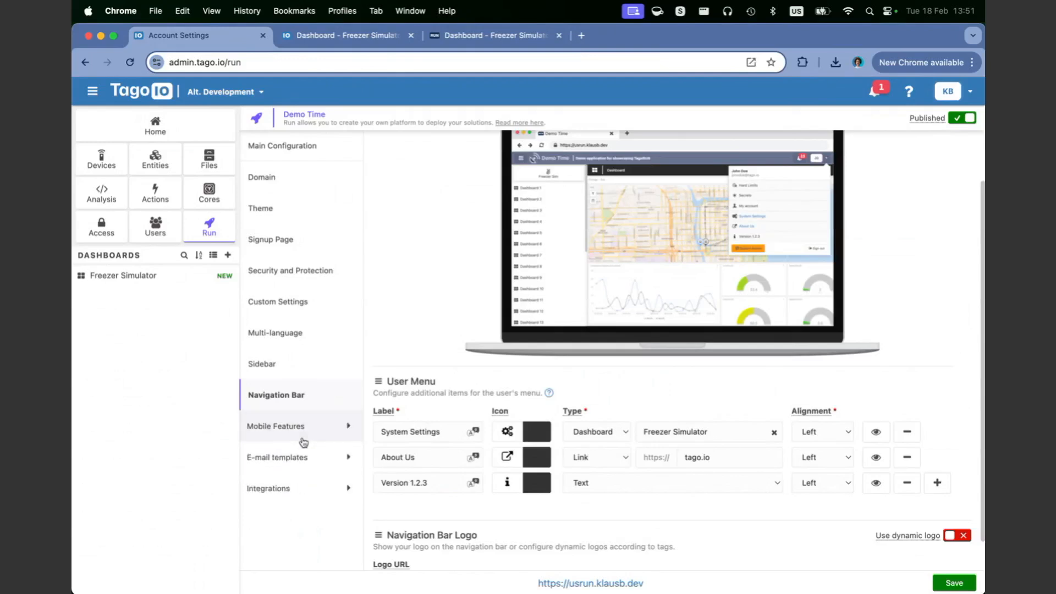
{"action": "left_click", "coordinate": [298, 462]}
Step: Open the Welcome e-mail template, select its 'Welcome $name$!' Markdown body, and expand Integrations
{"action": "scroll", "coordinate": [308, 497], "scroll_direction": "down", "scroll_amount": 2}
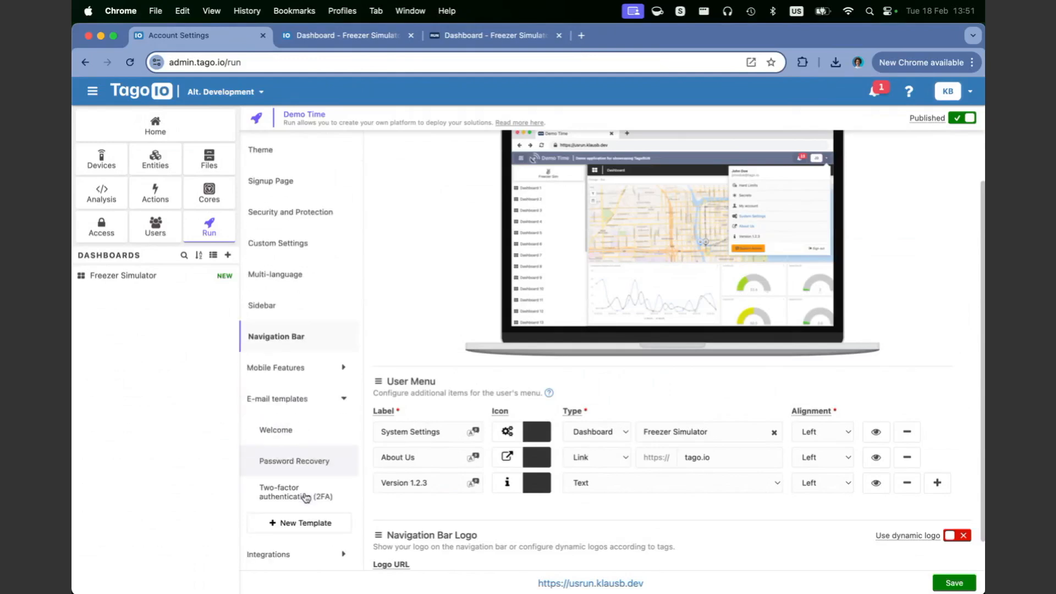
{"action": "left_click", "coordinate": [290, 443]}
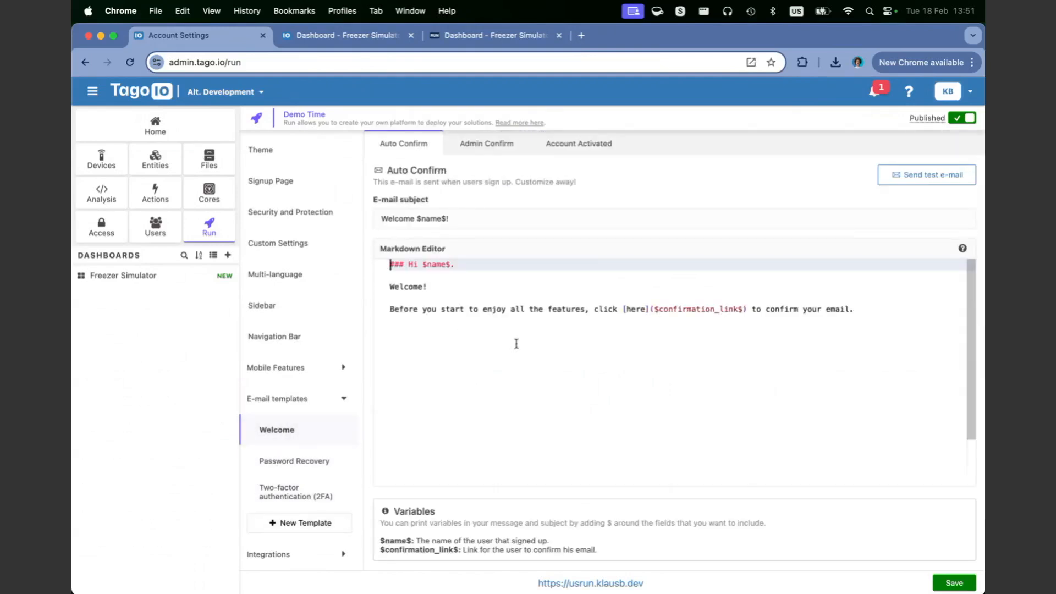
{"action": "left_click_drag", "start_coordinate": [516, 344], "coordinate": [390, 287]}
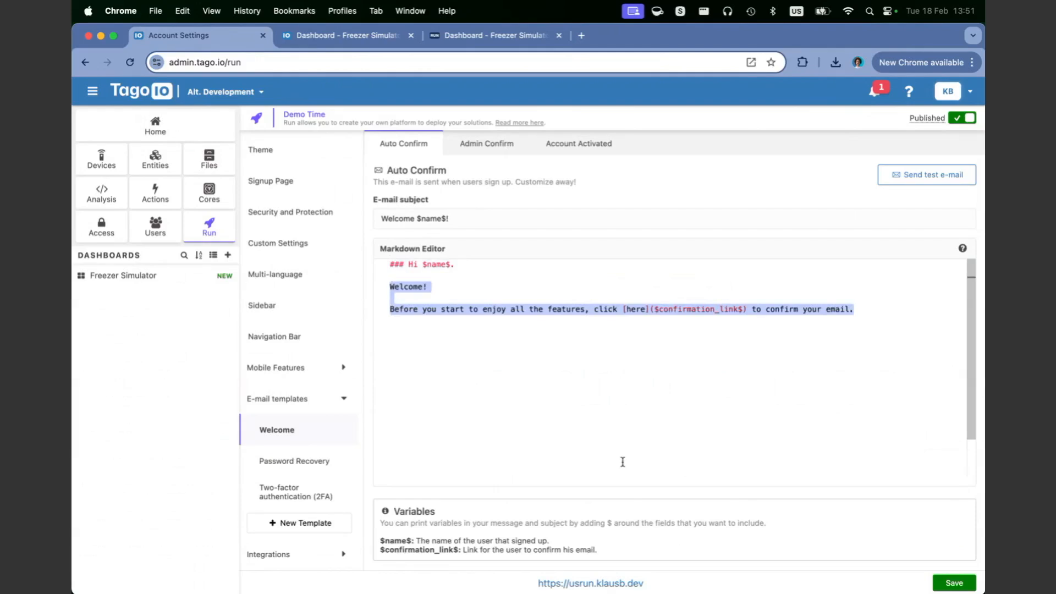
{"action": "scroll", "coordinate": [302, 495], "scroll_direction": "down", "scroll_amount": 1}
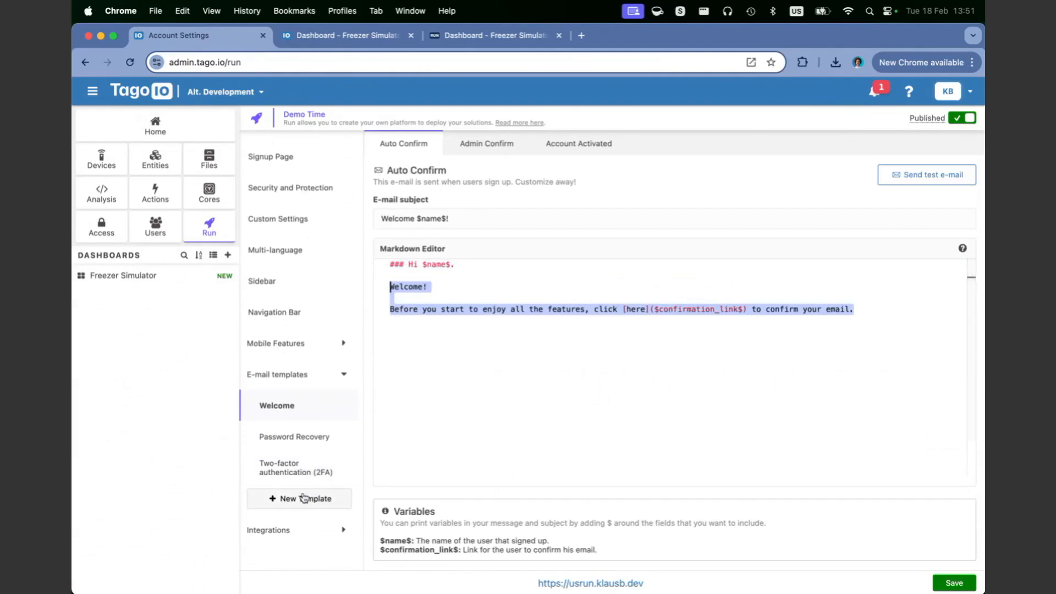
{"action": "left_click", "coordinate": [294, 529]}
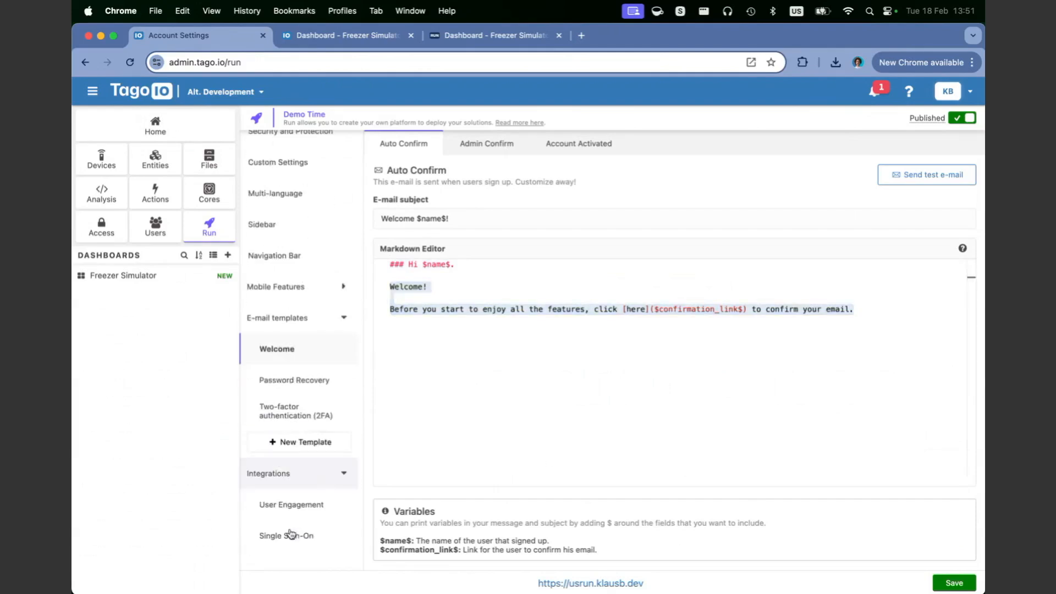
Step: Open the User Engagement integration and click into the Google Analytics Tracking ID field
{"action": "left_click", "coordinate": [302, 506]}
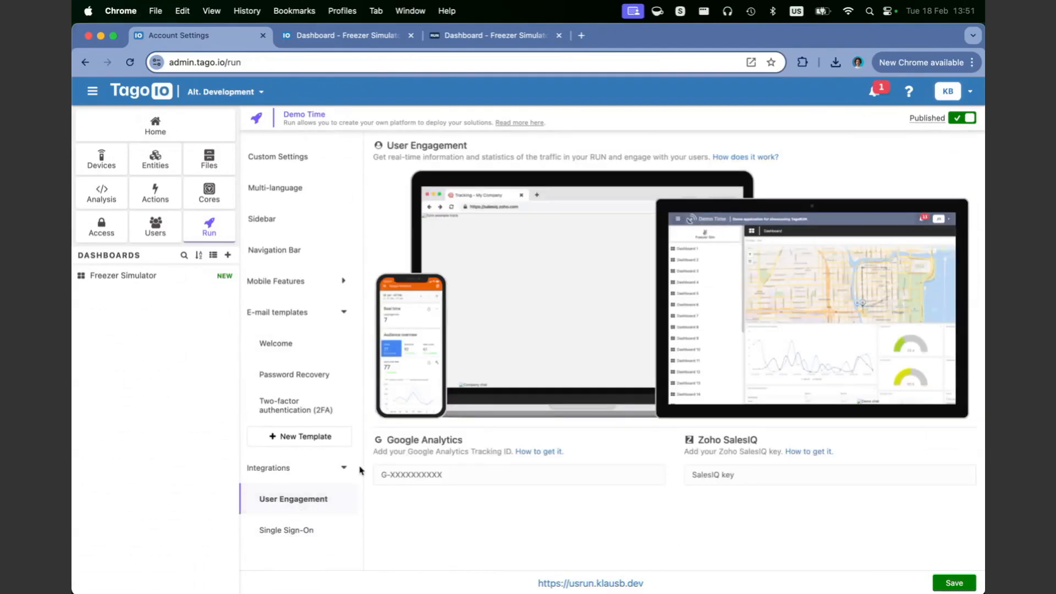
{"action": "double_click", "coordinate": [450, 442]}
{"action": "double_click", "coordinate": [487, 451]}
{"action": "left_click", "coordinate": [451, 480]}
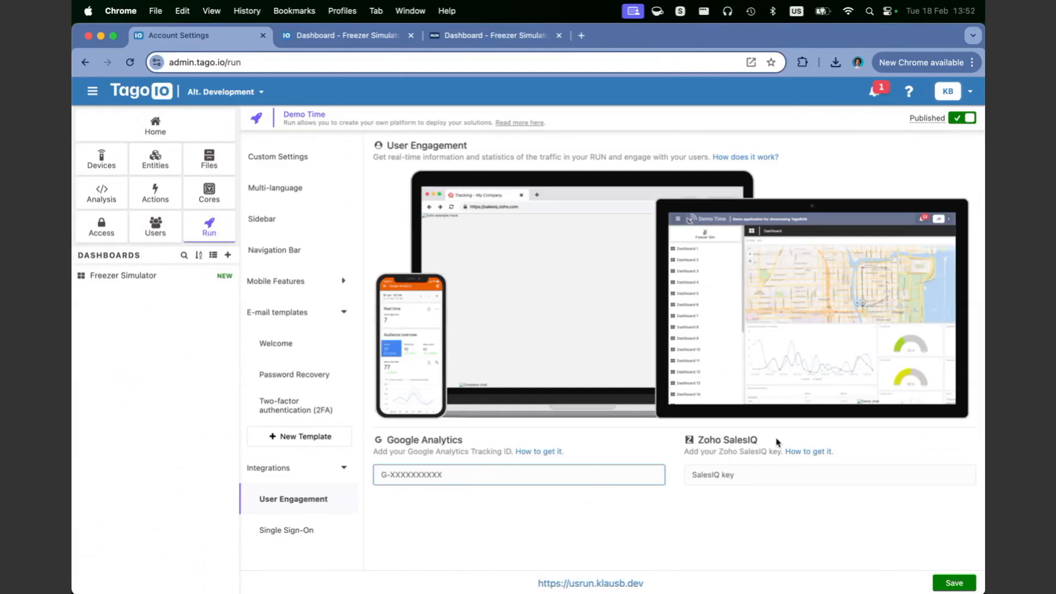
{"action": "left_click", "coordinate": [283, 527]}
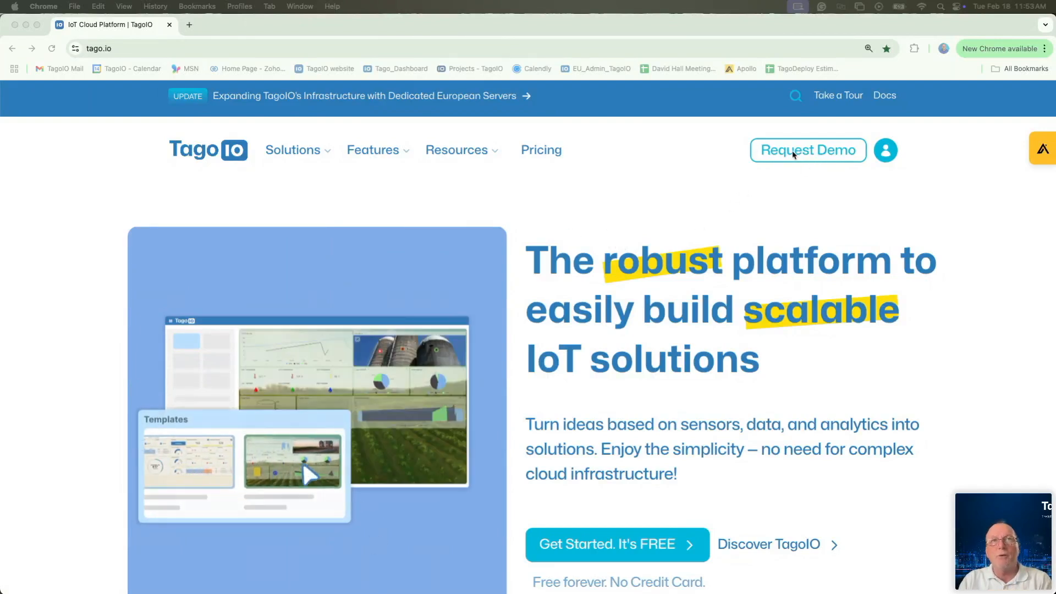
Step: Go to the Dashboard Templates page from the TagoIO resources list
{"action": "scroll", "coordinate": [609, 240], "scroll_direction": "down", "scroll_amount": 2}
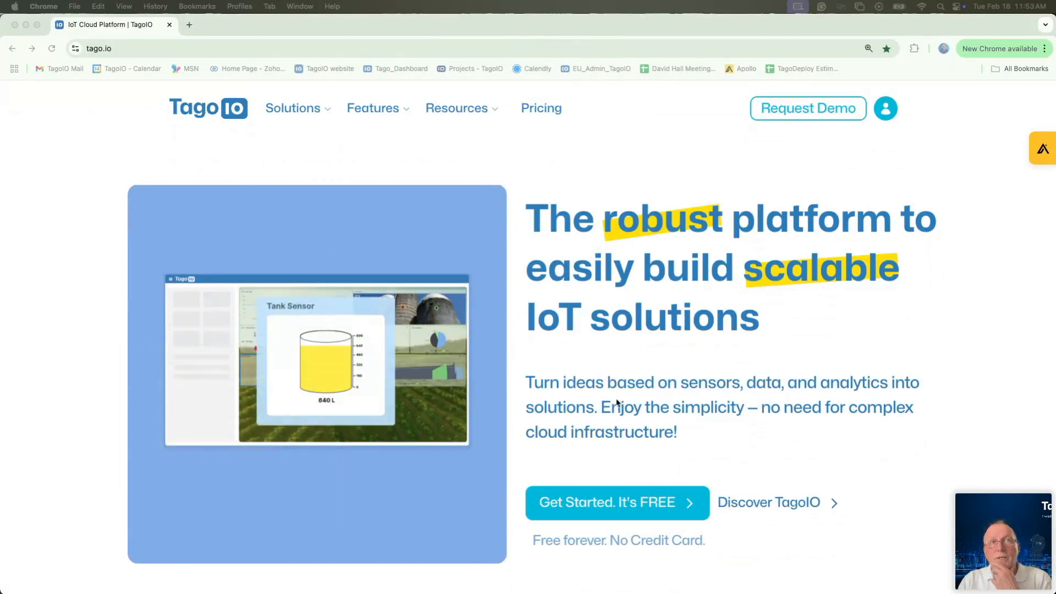
{"action": "scroll", "coordinate": [685, 396], "scroll_direction": "up", "scroll_amount": 2}
{"action": "scroll", "coordinate": [684, 396], "scroll_direction": "up", "scroll_amount": 1}
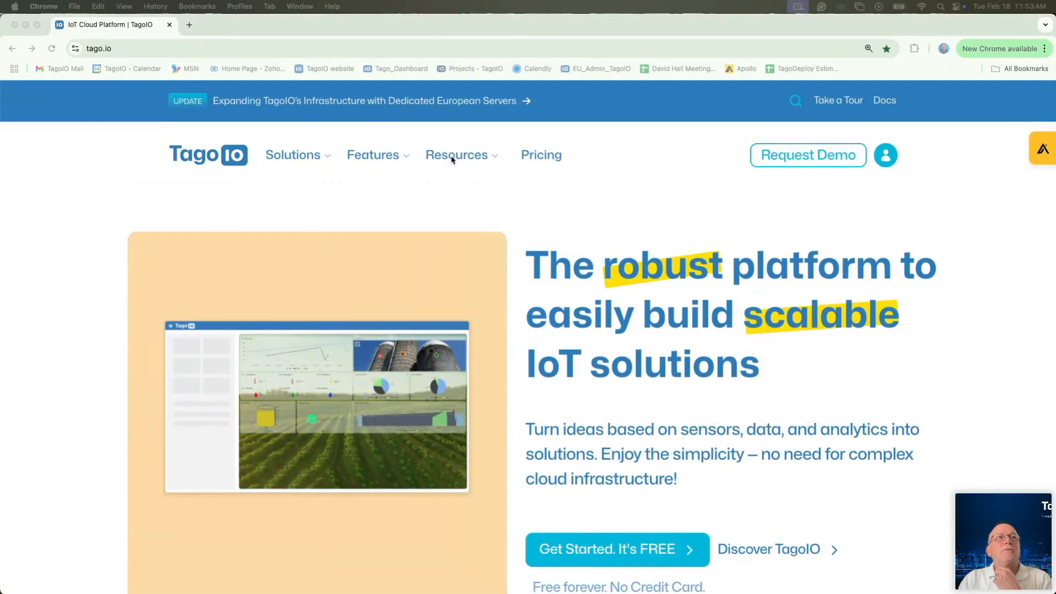
{"action": "left_click", "coordinate": [451, 155]}
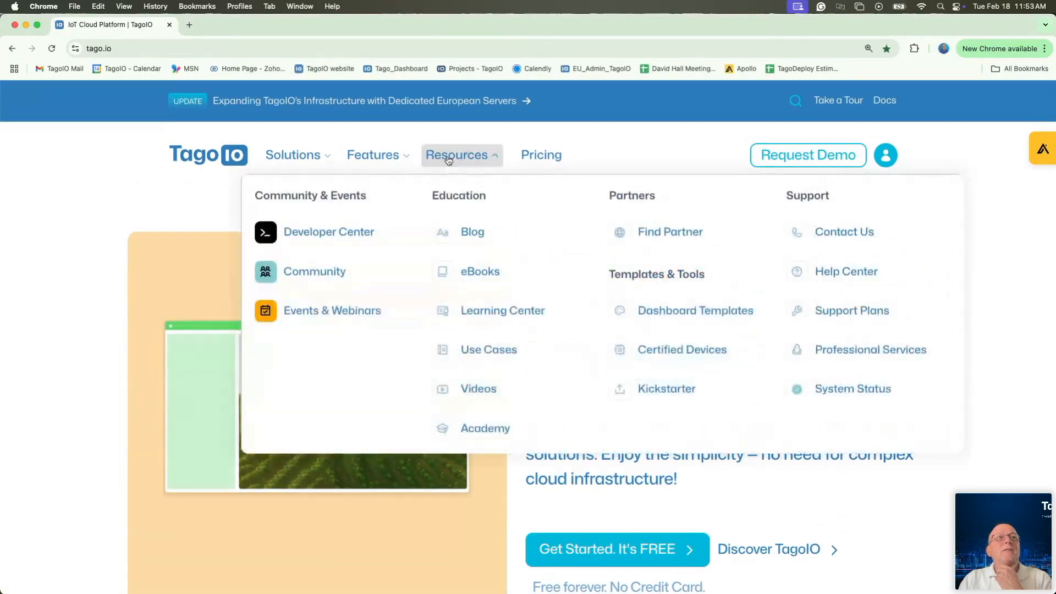
{"action": "left_click", "coordinate": [657, 321]}
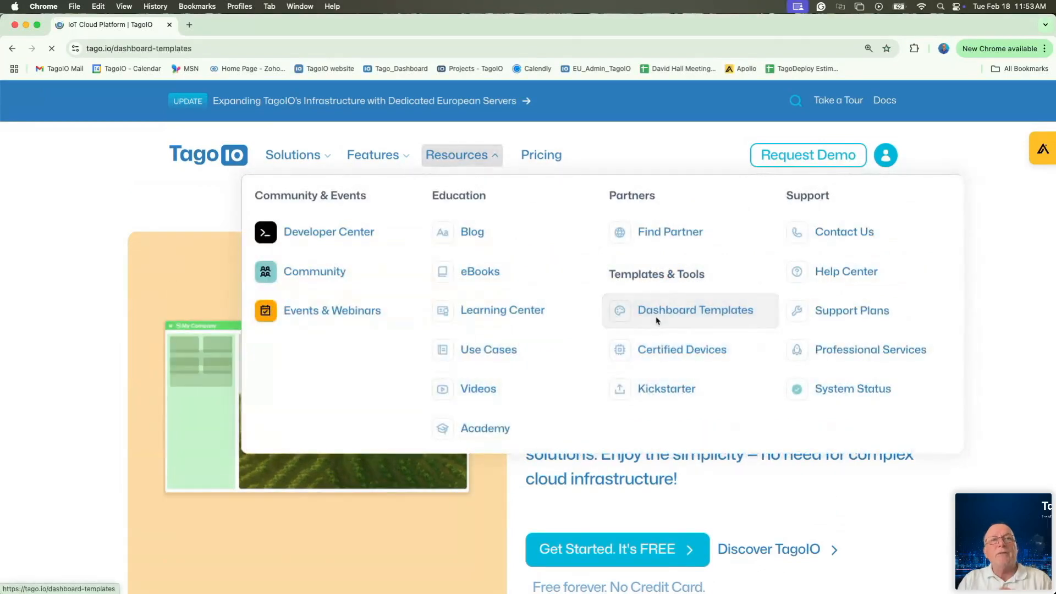
Step: Browse the templates and open Indoor Air Quality Monitoring with TEKTELIC BREEZE
{"action": "scroll", "coordinate": [929, 507], "scroll_direction": "down", "scroll_amount": 3}
{"action": "scroll", "coordinate": [925, 509], "scroll_direction": "down", "scroll_amount": 3}
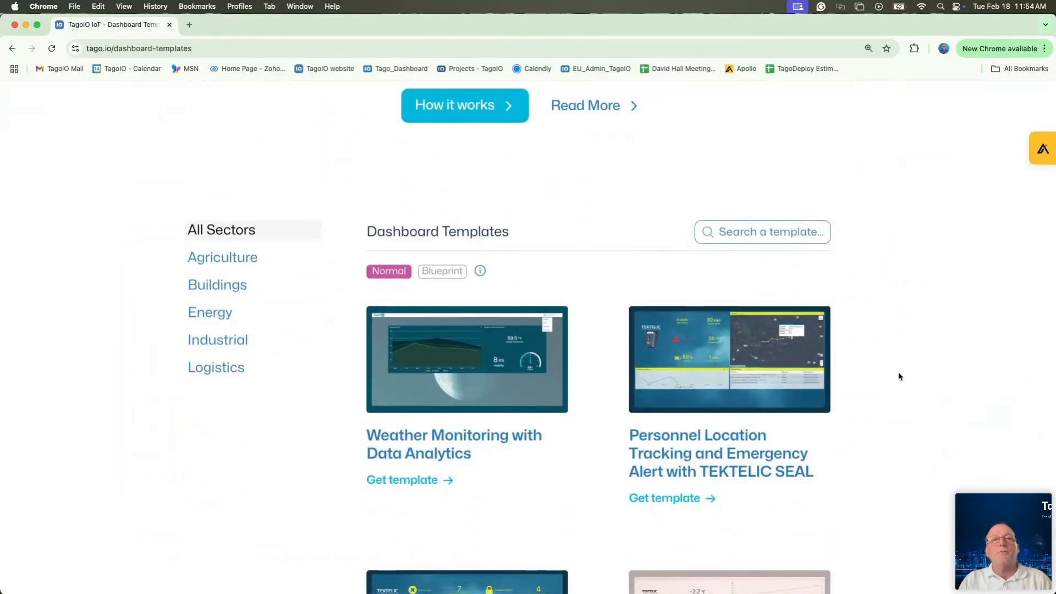
{"action": "scroll", "coordinate": [898, 372], "scroll_direction": "down", "scroll_amount": 6}
{"action": "scroll", "coordinate": [902, 379], "scroll_direction": "down", "scroll_amount": 5}
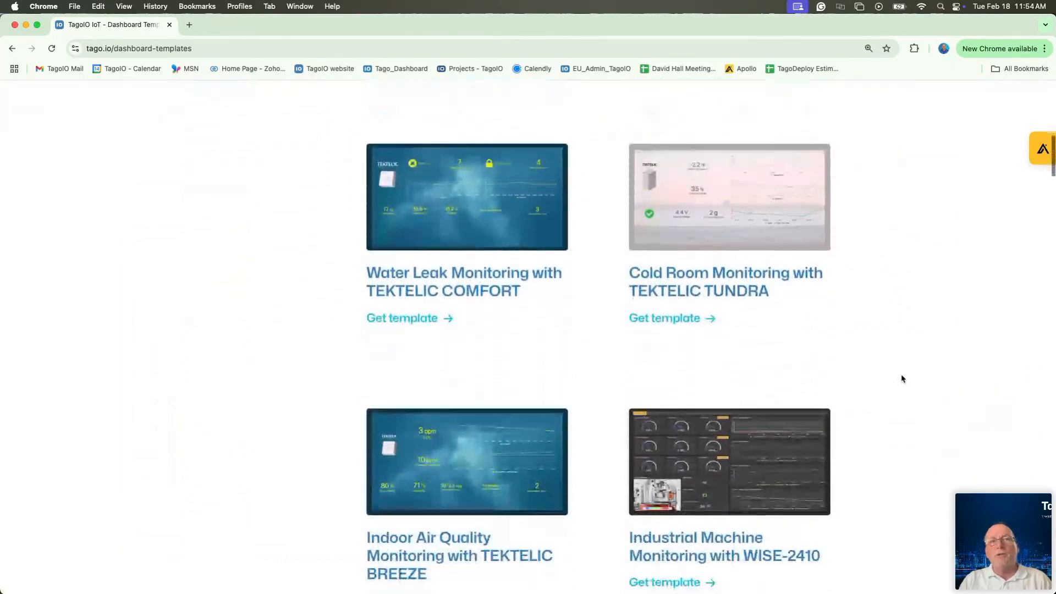
{"action": "scroll", "coordinate": [902, 380], "scroll_direction": "down", "scroll_amount": 4}
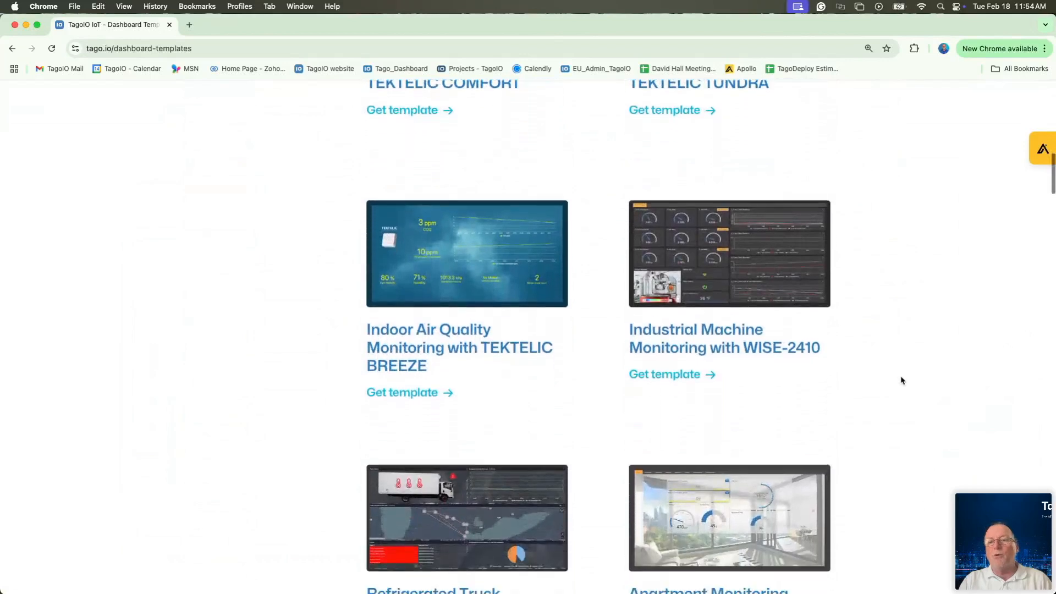
{"action": "scroll", "coordinate": [903, 380], "scroll_direction": "down", "scroll_amount": 4}
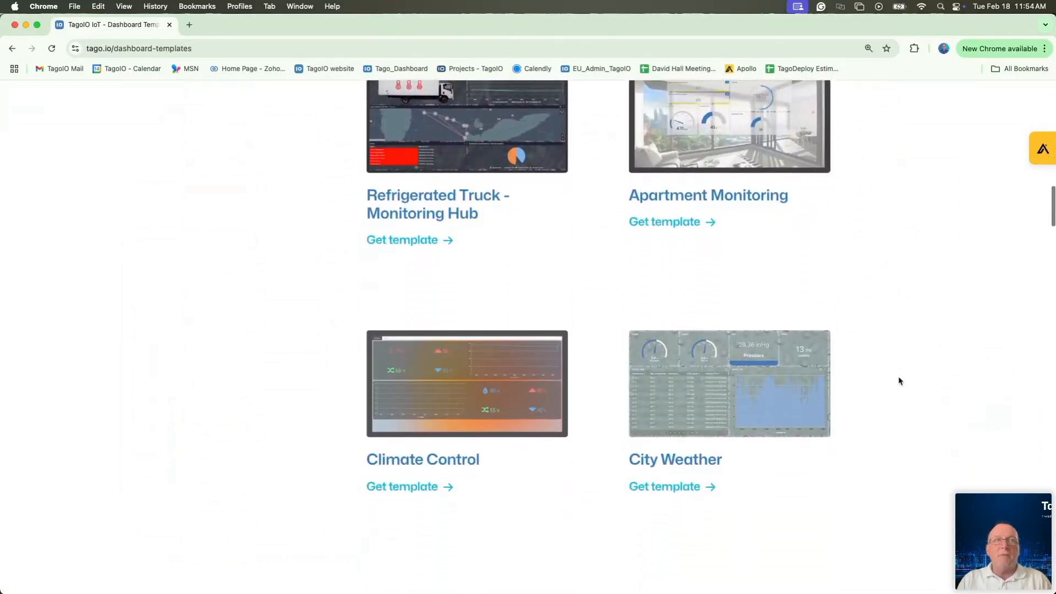
{"action": "scroll", "coordinate": [900, 382], "scroll_direction": "down", "scroll_amount": 5}
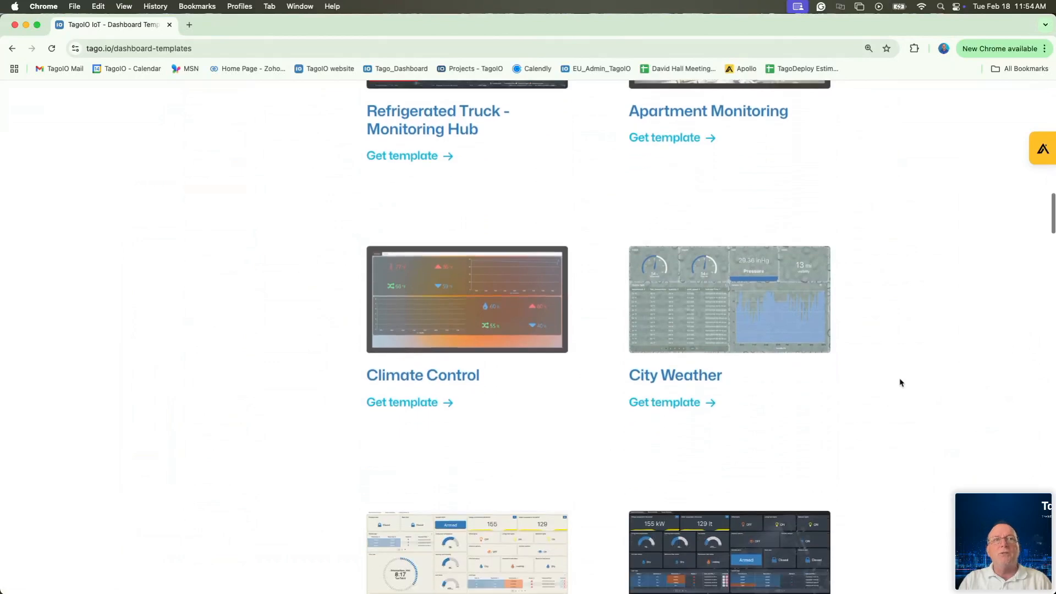
{"action": "scroll", "coordinate": [902, 383], "scroll_direction": "down", "scroll_amount": 2}
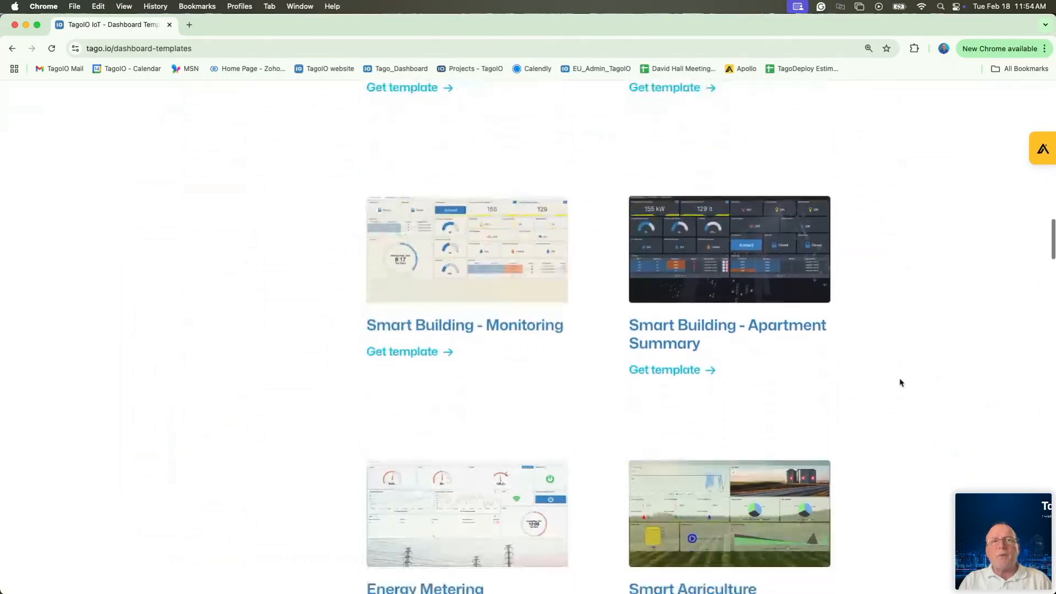
{"action": "scroll", "coordinate": [902, 383], "scroll_direction": "up", "scroll_amount": 1}
{"action": "scroll", "coordinate": [900, 382], "scroll_direction": "up", "scroll_amount": 8}
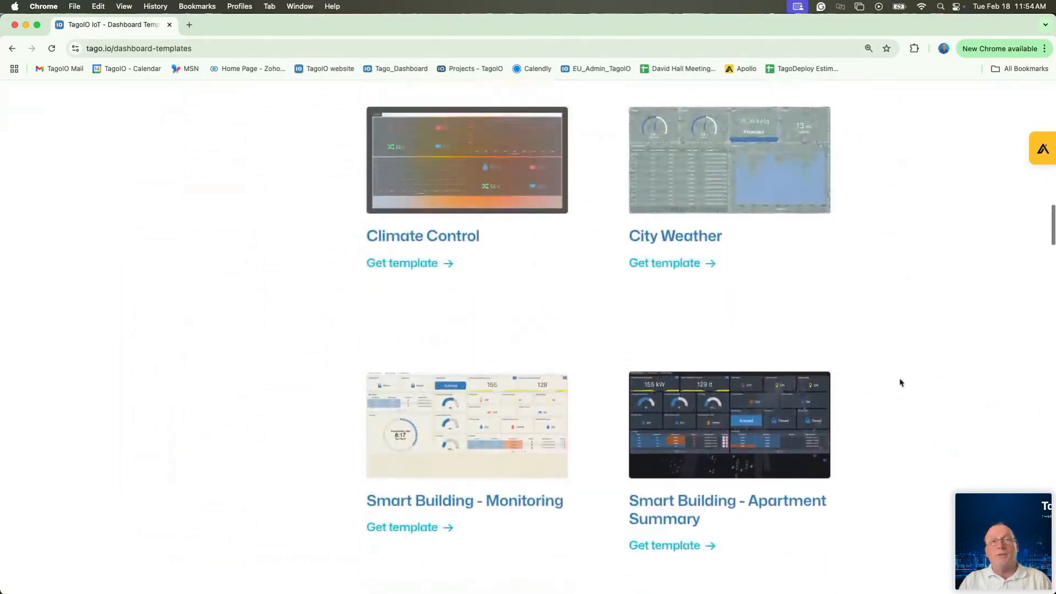
{"action": "scroll", "coordinate": [901, 382], "scroll_direction": "up", "scroll_amount": 5}
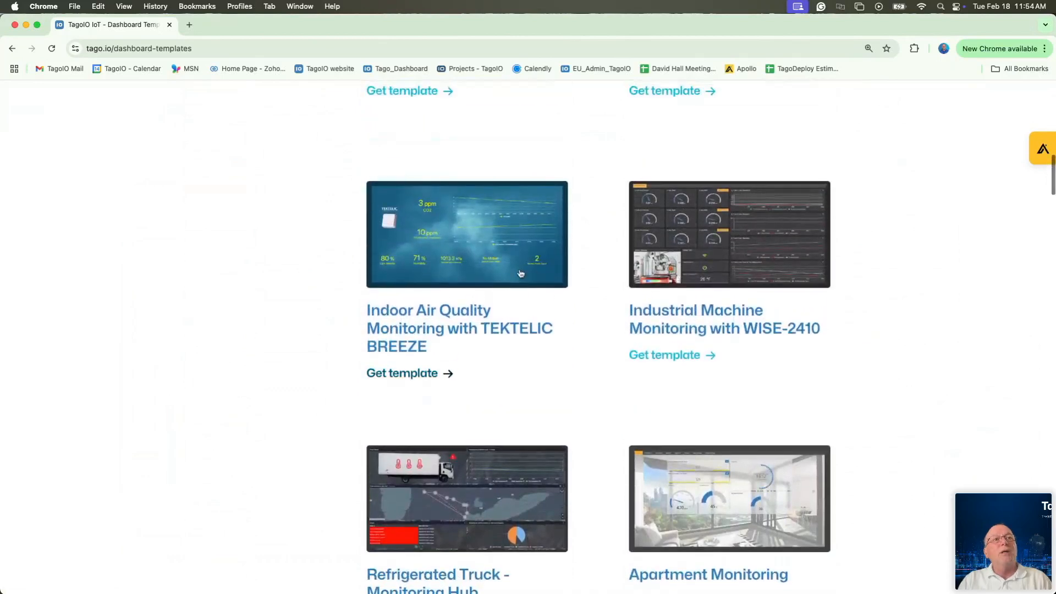
{"action": "left_click", "coordinate": [457, 269]}
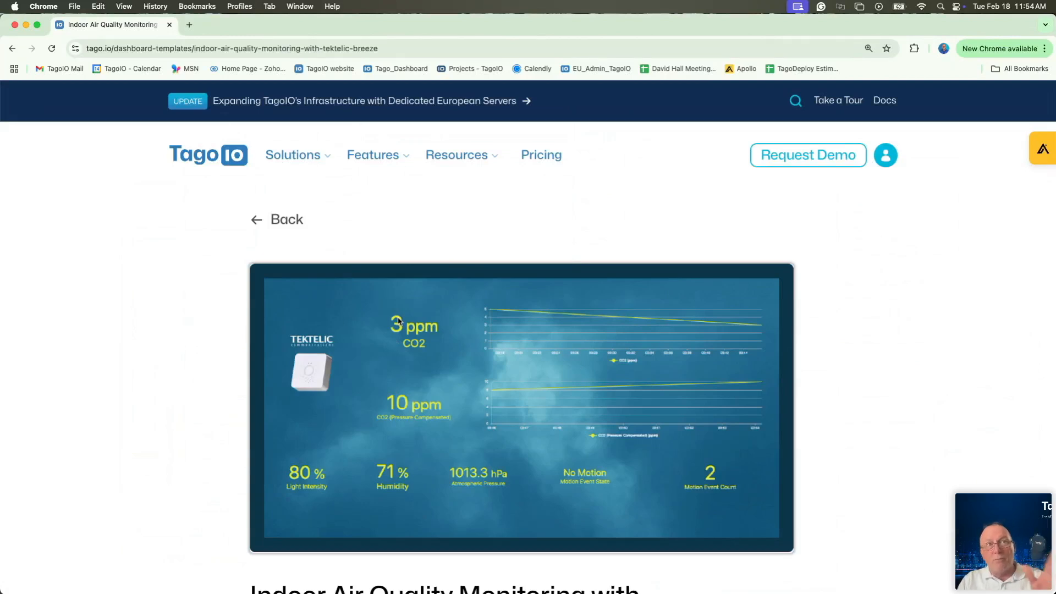
Step: Go back, open Resources > Learning Center, and follow Go to training
{"action": "left_click", "coordinate": [255, 221]}
{"action": "mouse_move", "coordinate": [456, 157]}
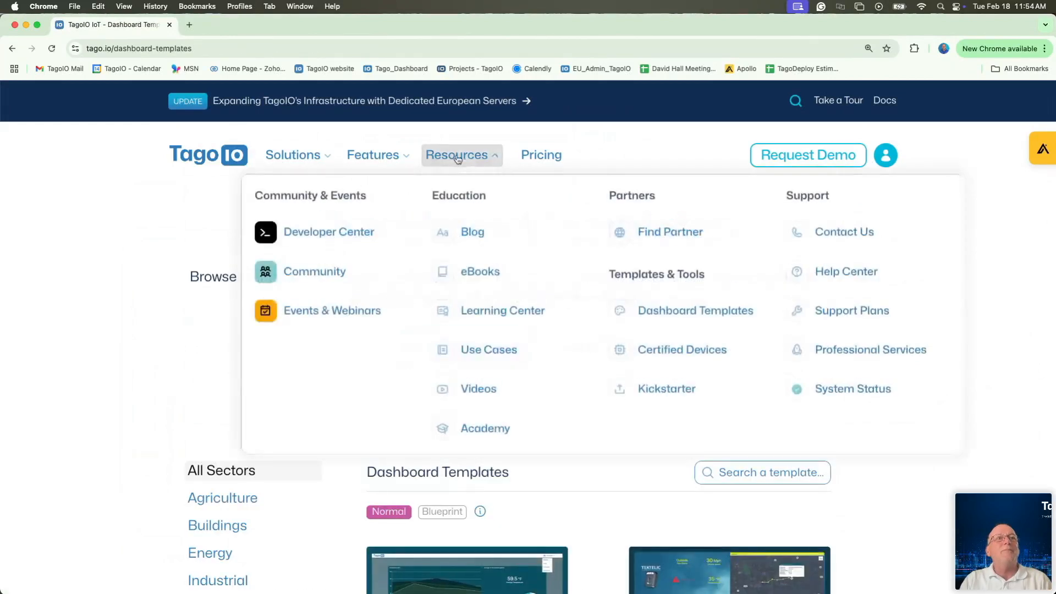
{"action": "left_click", "coordinate": [484, 311]}
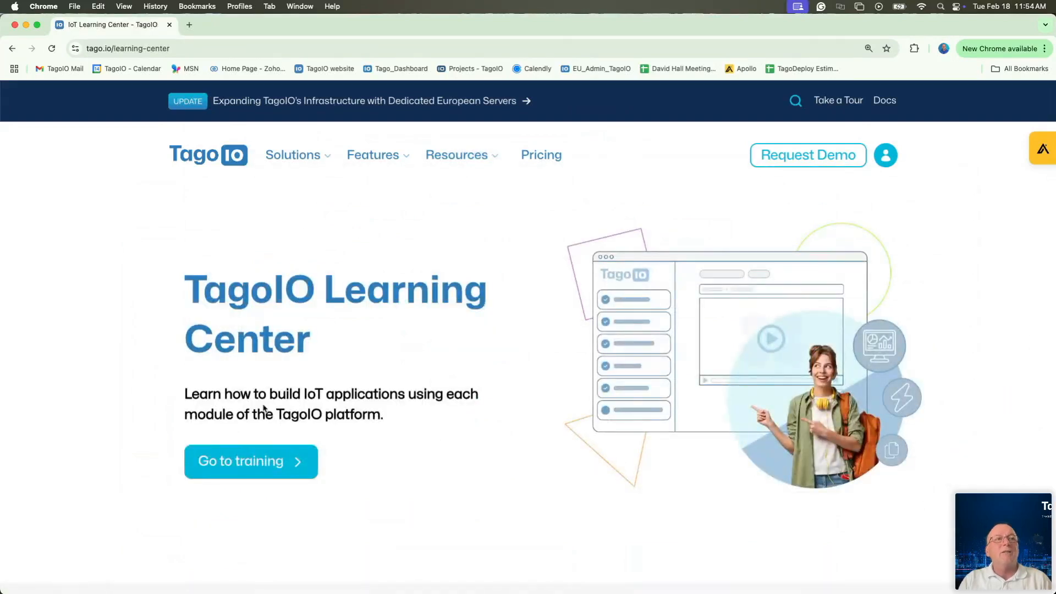
{"action": "left_click", "coordinate": [257, 460]}
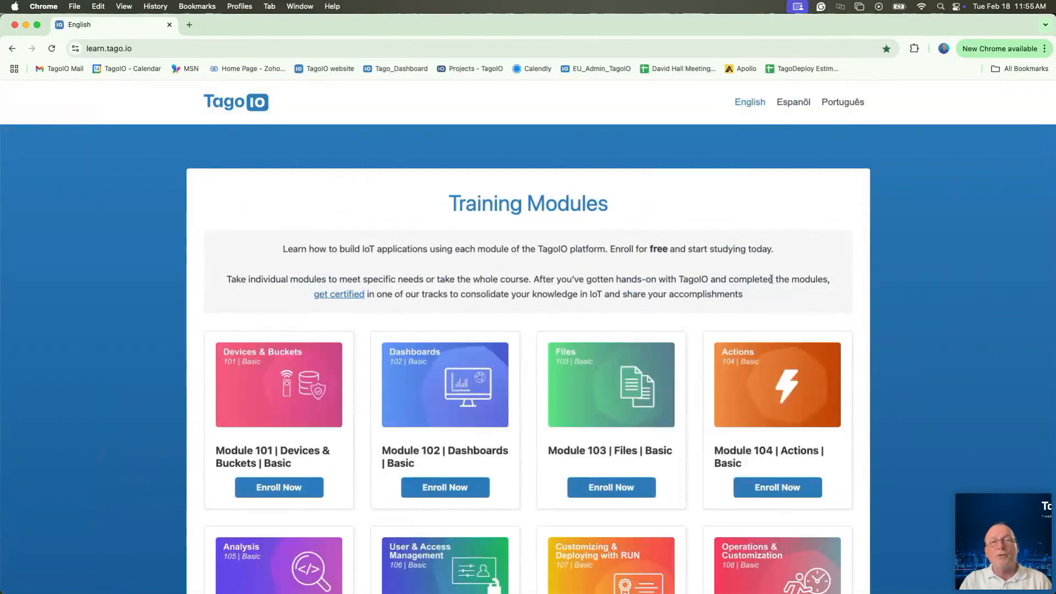
Step: Scroll through the learn.tago.io Training Modules, then return to the Learning Center page
{"action": "scroll", "coordinate": [730, 311], "scroll_direction": "down", "scroll_amount": 2}
{"action": "scroll", "coordinate": [730, 311], "scroll_direction": "down", "scroll_amount": 5}
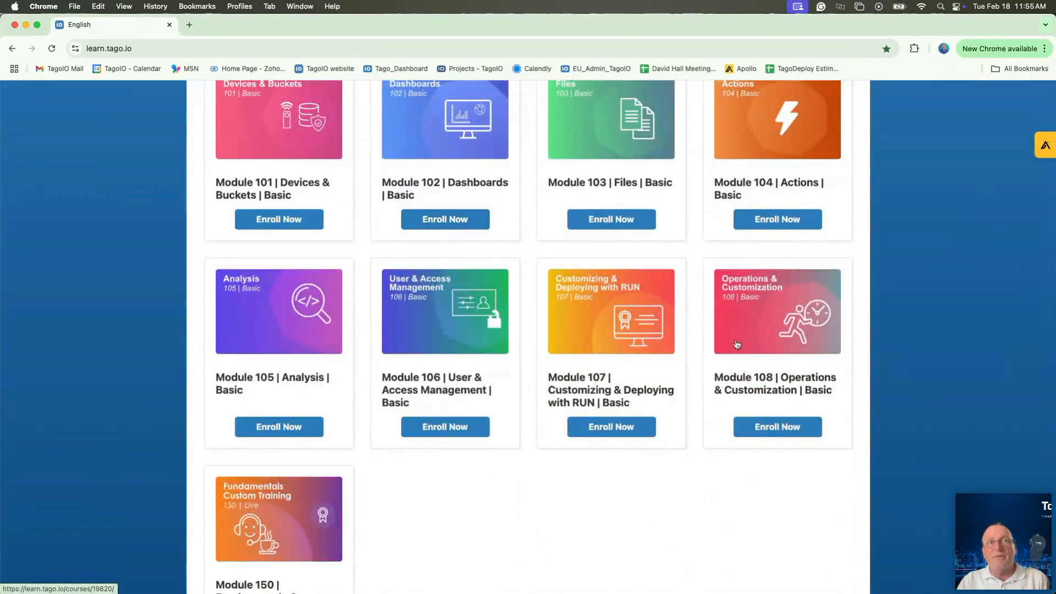
{"action": "scroll", "coordinate": [658, 351], "scroll_direction": "down", "scroll_amount": 6}
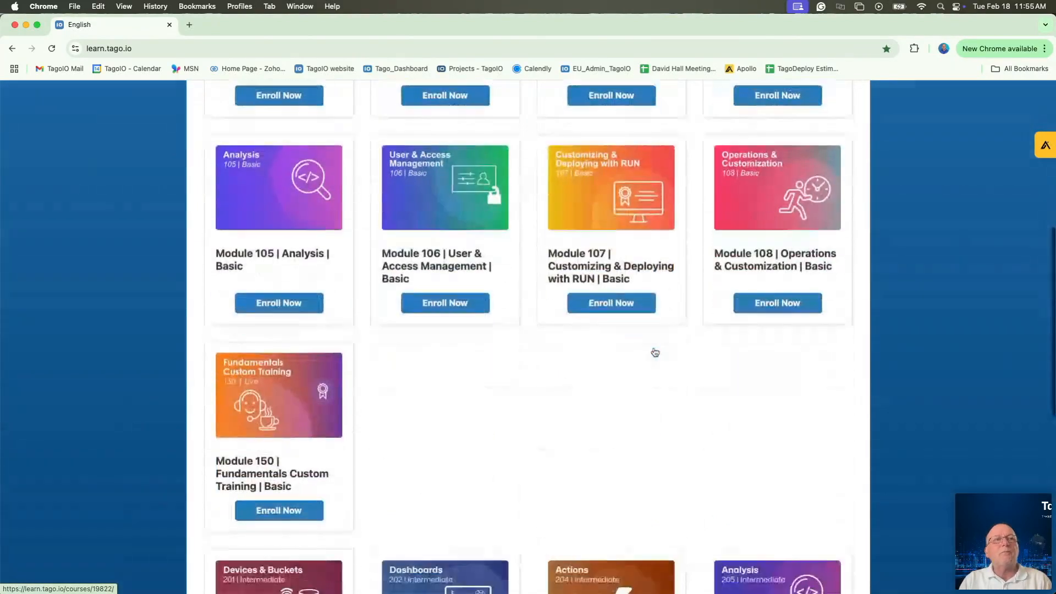
{"action": "scroll", "coordinate": [654, 352], "scroll_direction": "down", "scroll_amount": 2}
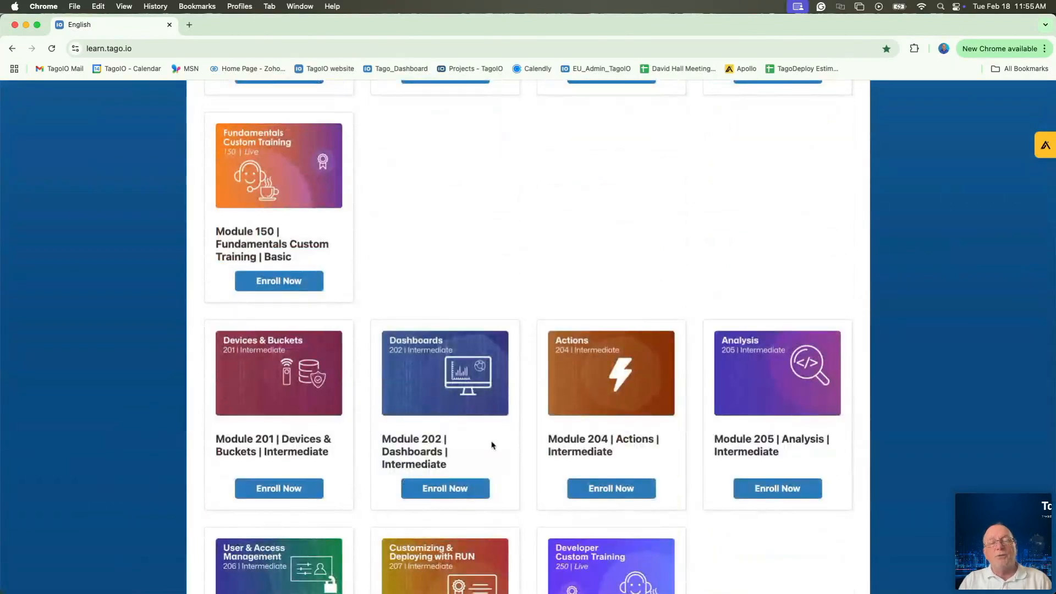
{"action": "scroll", "coordinate": [507, 200], "scroll_direction": "up", "scroll_amount": 4}
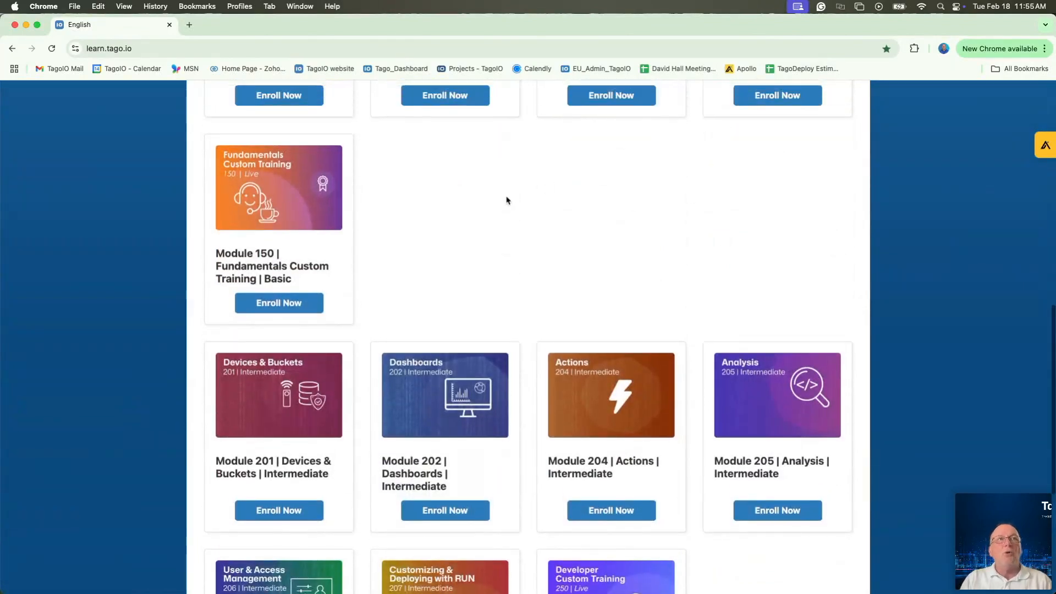
{"action": "scroll", "coordinate": [507, 199], "scroll_direction": "up", "scroll_amount": 10}
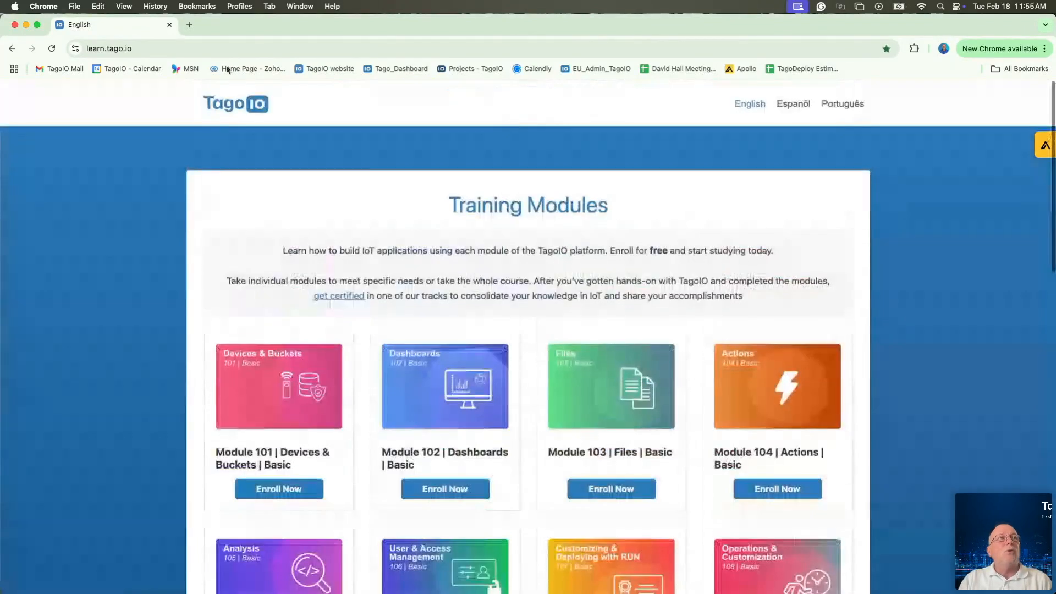
{"action": "left_click", "coordinate": [12, 48]}
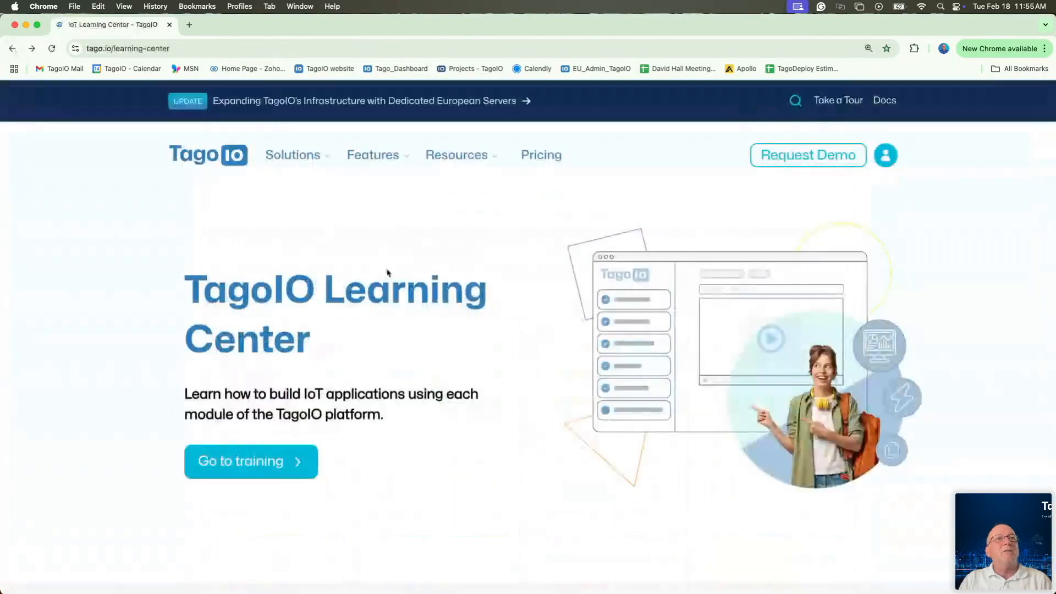
{"action": "mouse_move", "coordinate": [456, 161]}
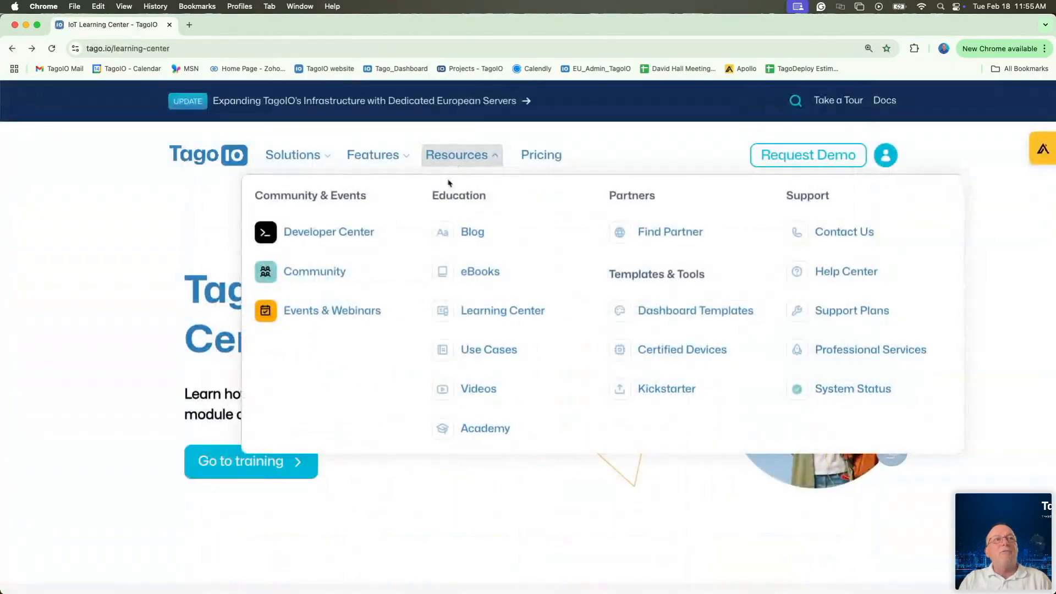
Step: Open Resources > Videos, filter to the How to category, and browse its video cards
{"action": "left_click", "coordinate": [470, 385]}
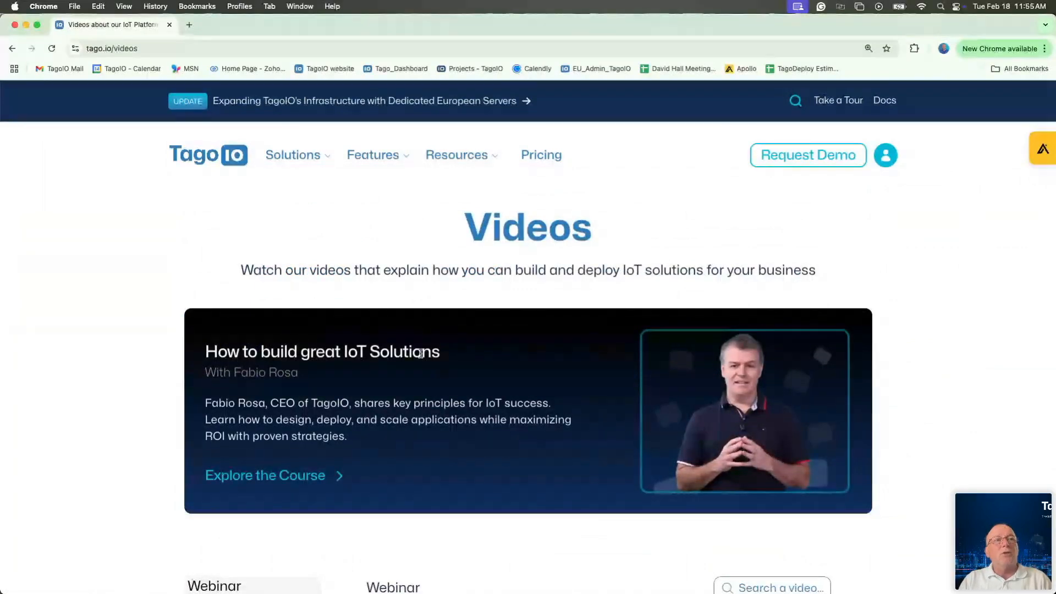
{"action": "scroll", "coordinate": [104, 270], "scroll_direction": "down", "scroll_amount": 5}
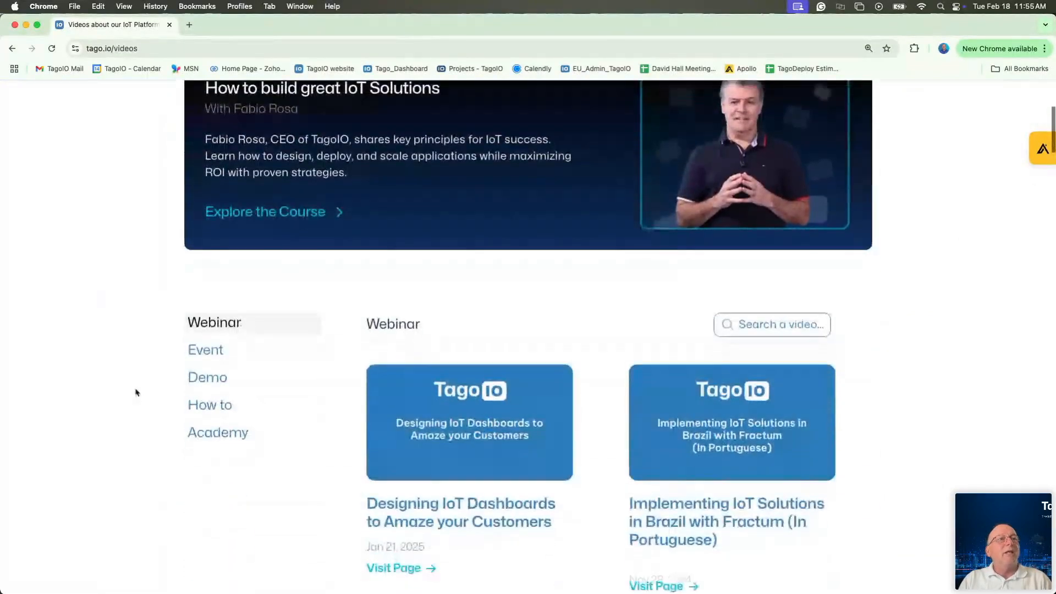
{"action": "left_click", "coordinate": [205, 404]}
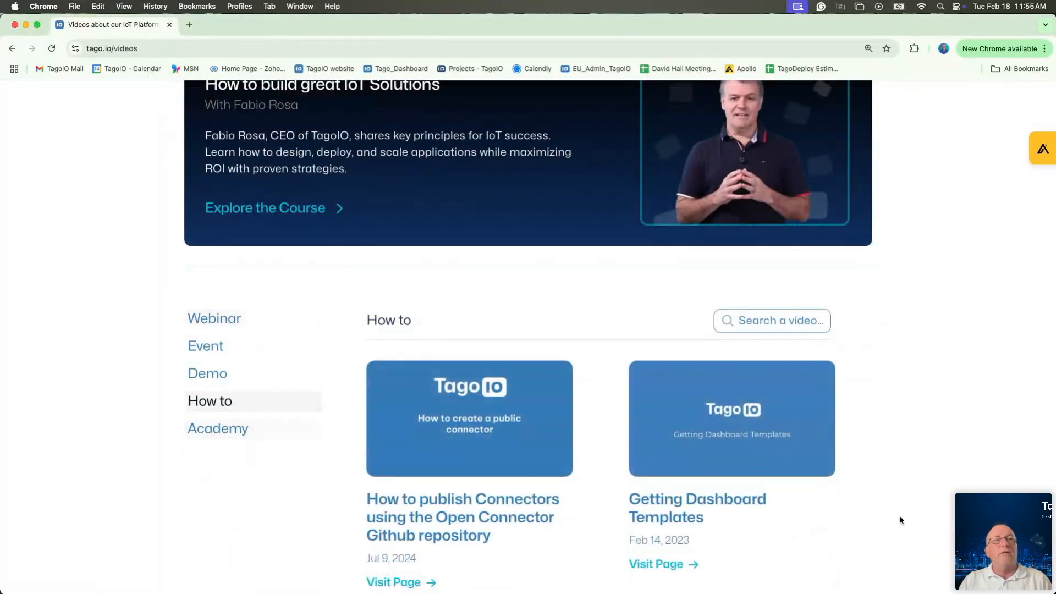
{"action": "scroll", "coordinate": [847, 497], "scroll_direction": "down", "scroll_amount": 3}
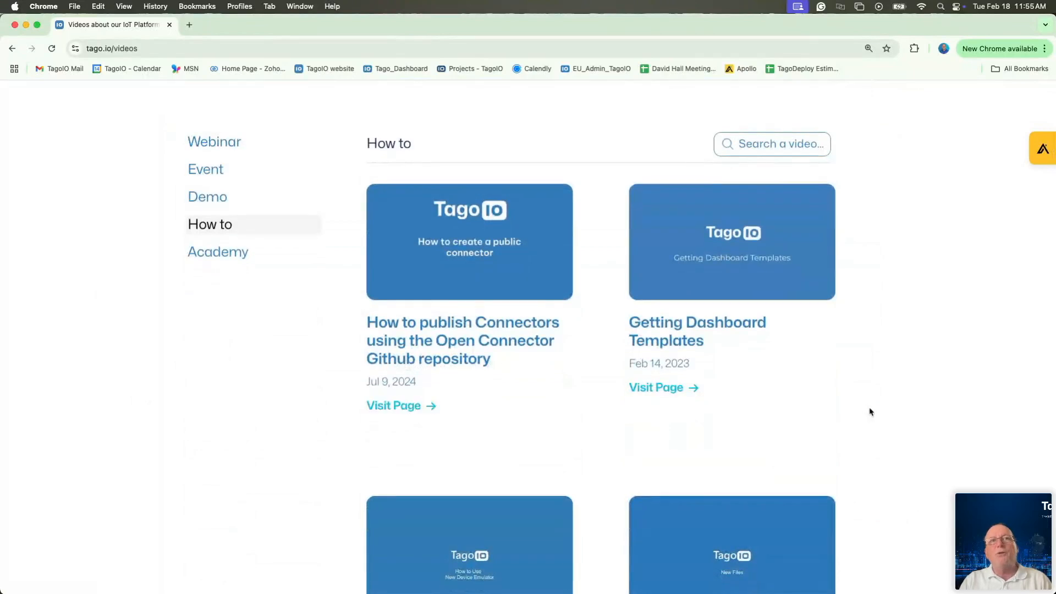
{"action": "scroll", "coordinate": [913, 408], "scroll_direction": "down", "scroll_amount": 3}
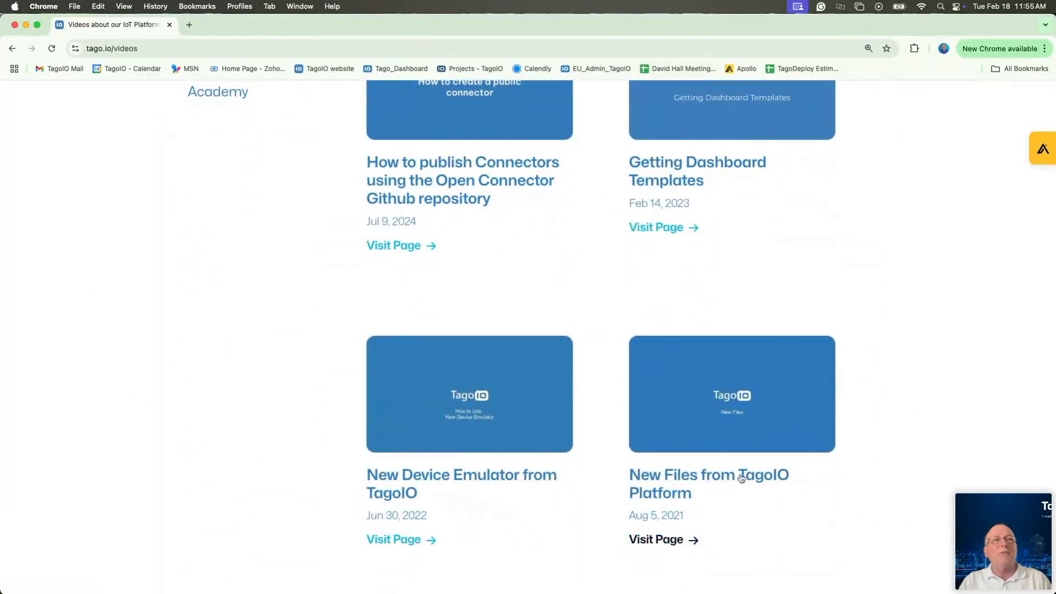
{"action": "scroll", "coordinate": [326, 305], "scroll_direction": "up", "scroll_amount": 5}
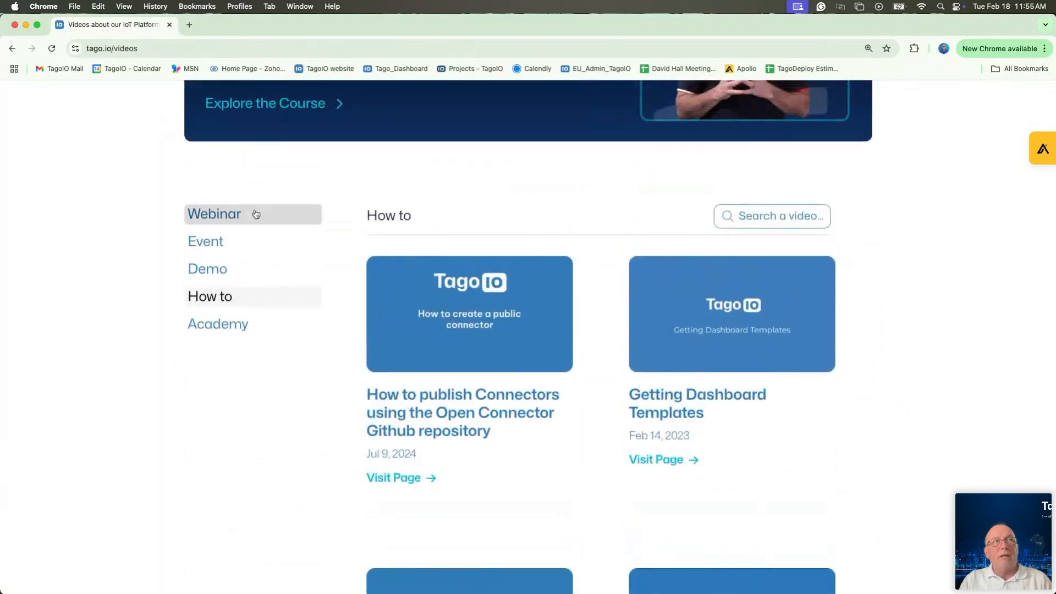
{"action": "scroll", "coordinate": [230, 222], "scroll_direction": "up", "scroll_amount": 1}
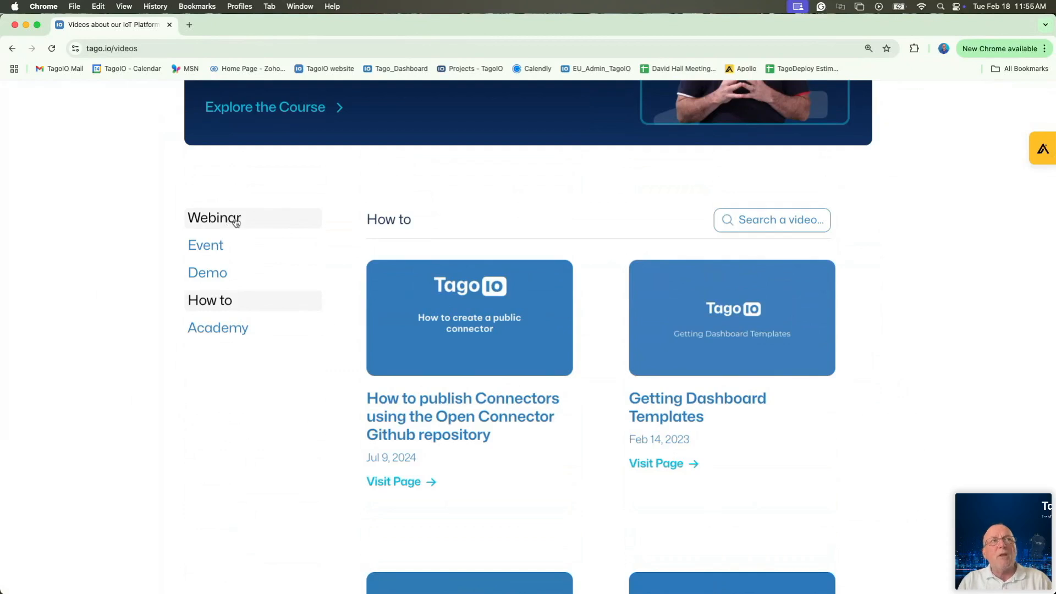
{"action": "left_click", "coordinate": [206, 219]}
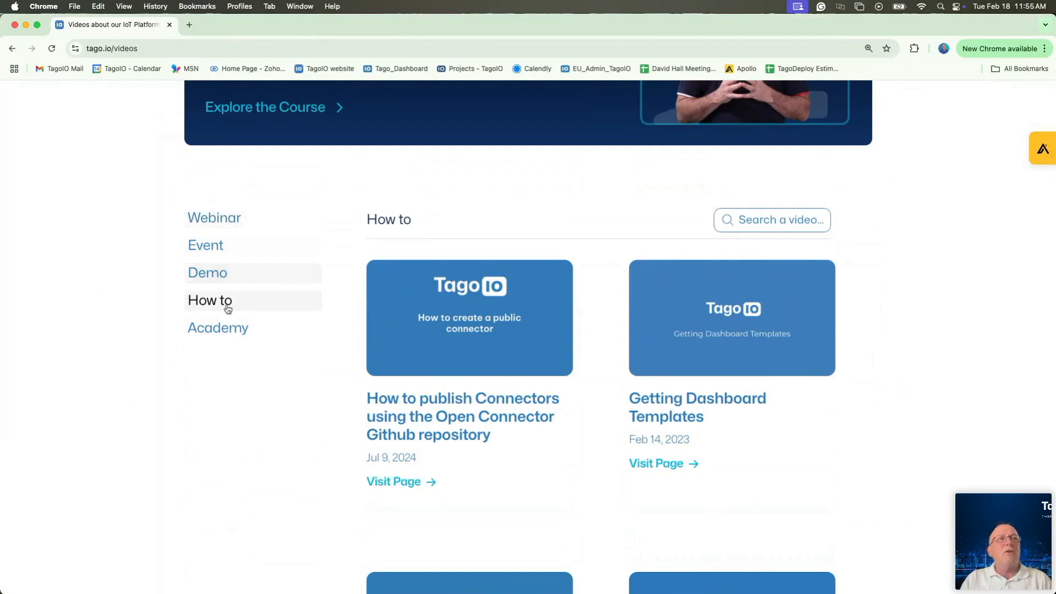
{"action": "scroll", "coordinate": [299, 300], "scroll_direction": "up", "scroll_amount": 5}
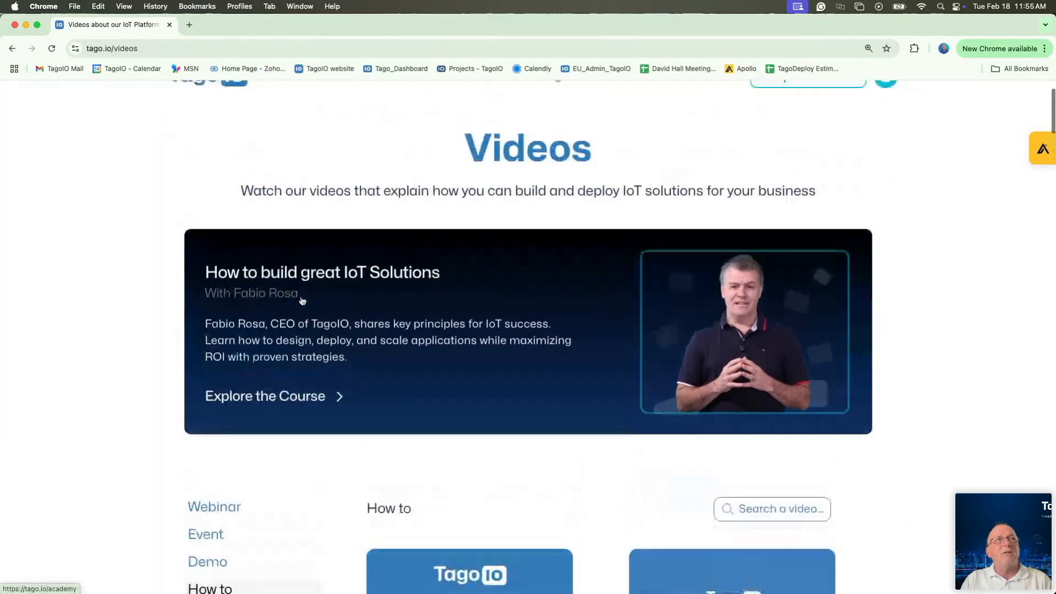
{"action": "scroll", "coordinate": [302, 301], "scroll_direction": "up", "scroll_amount": 2}
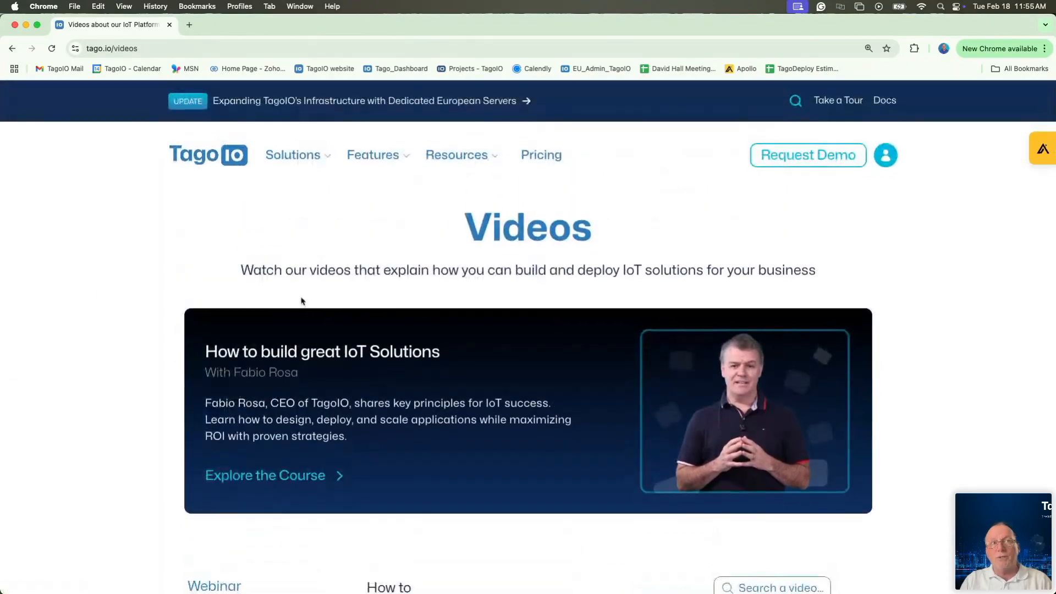